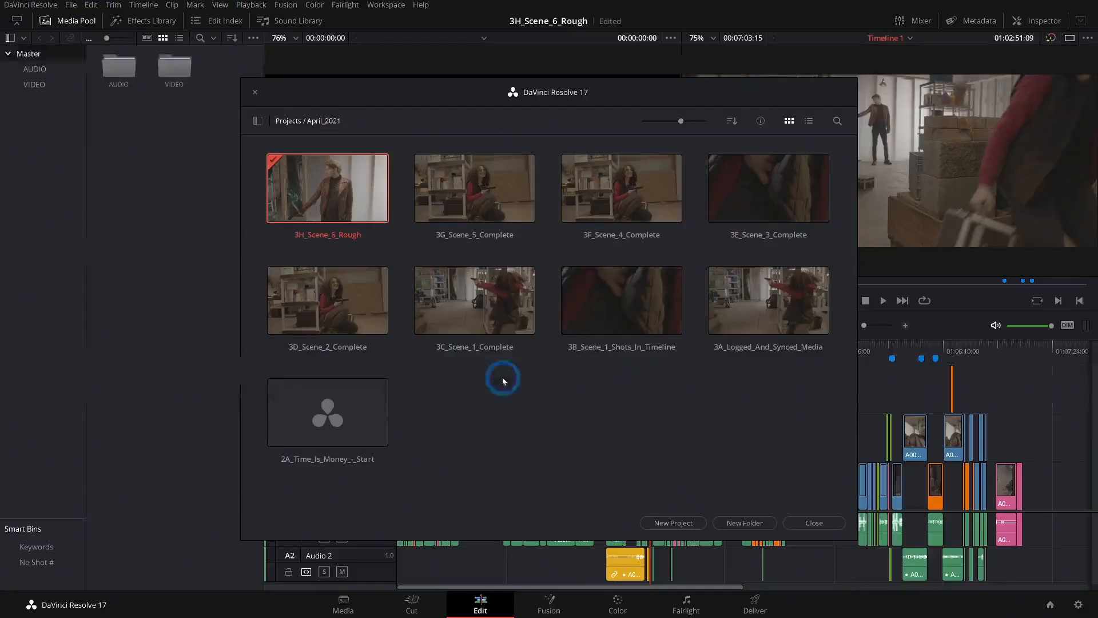
right_click(502, 376)
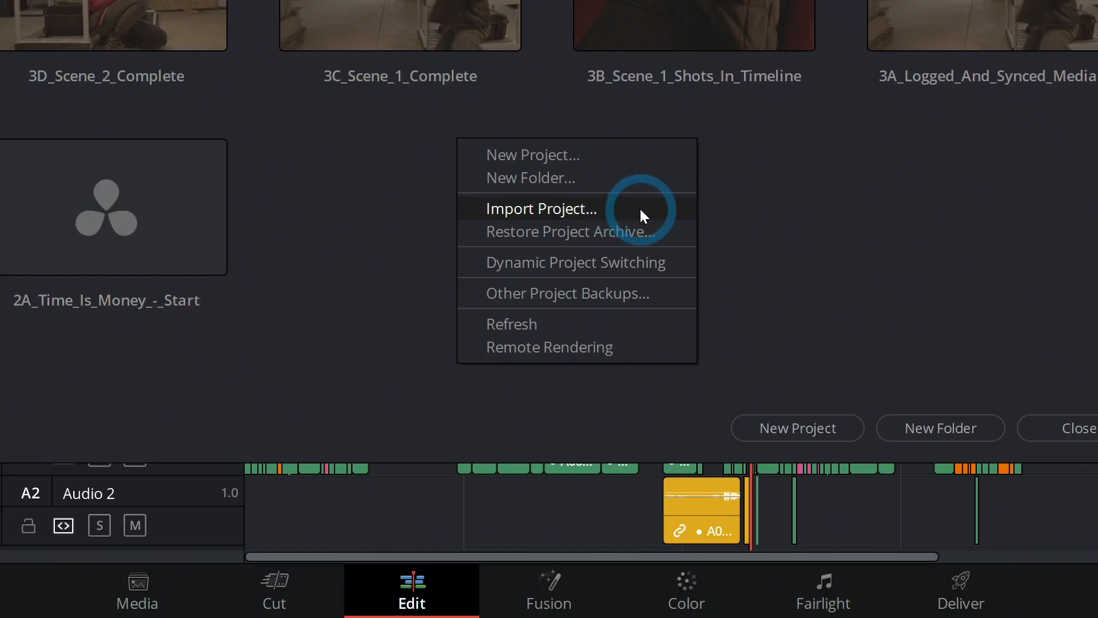
click(640, 212)
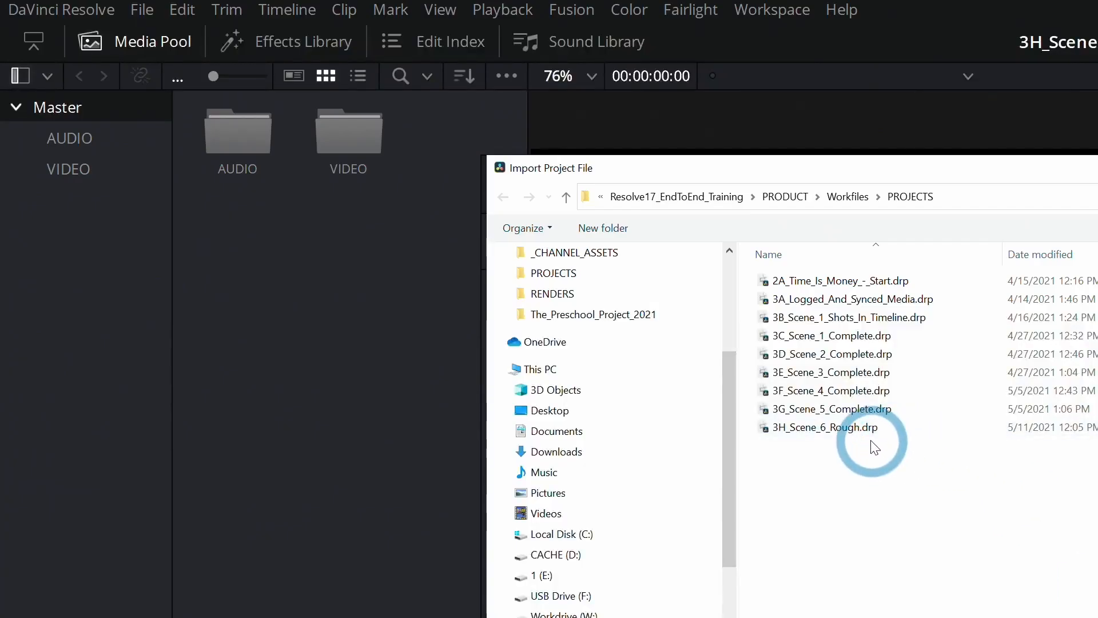
click(875, 430)
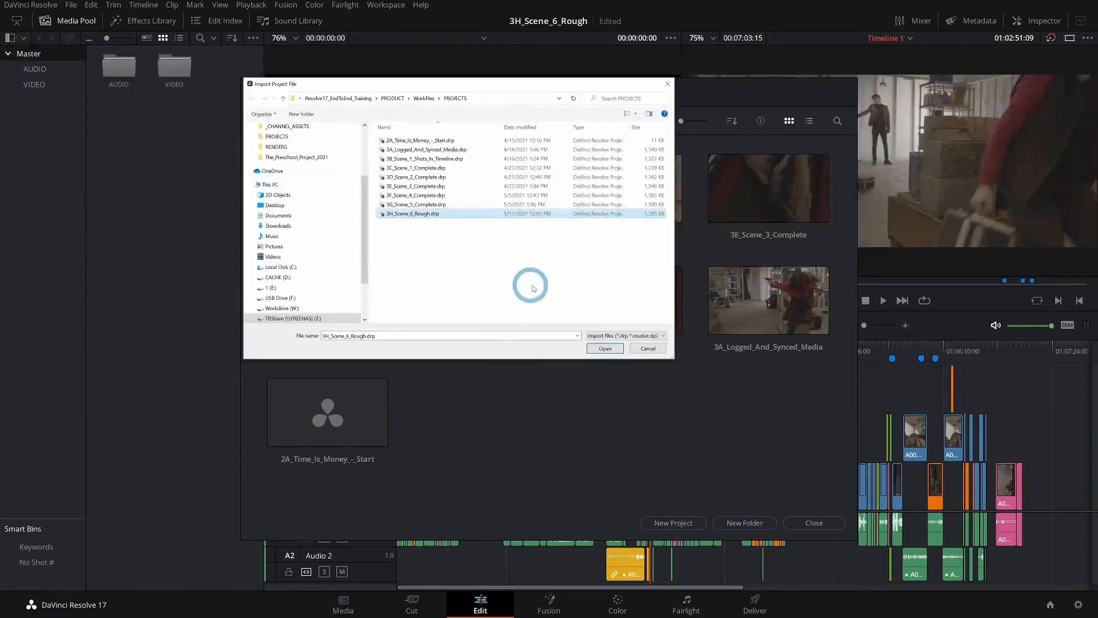
click(646, 349)
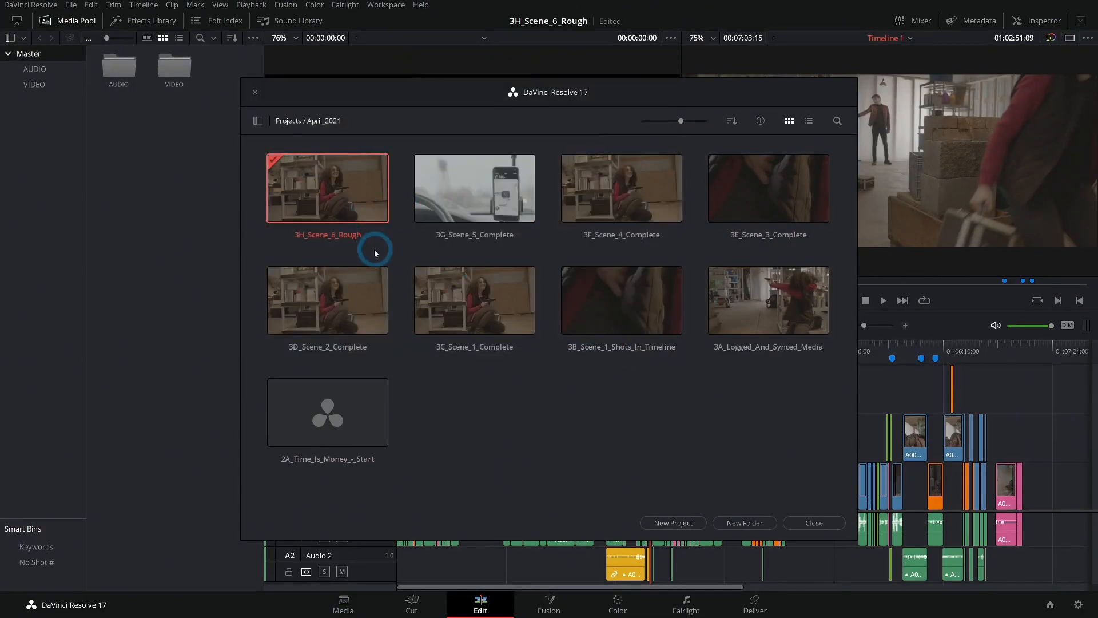
click(814, 523)
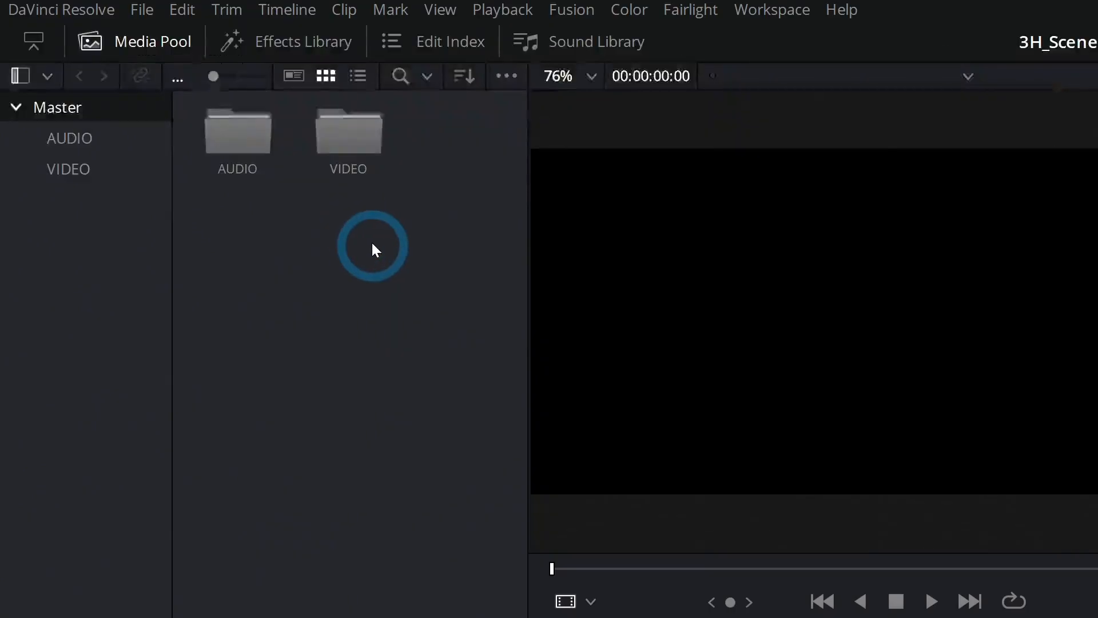
drag(187, 122, 114, 64)
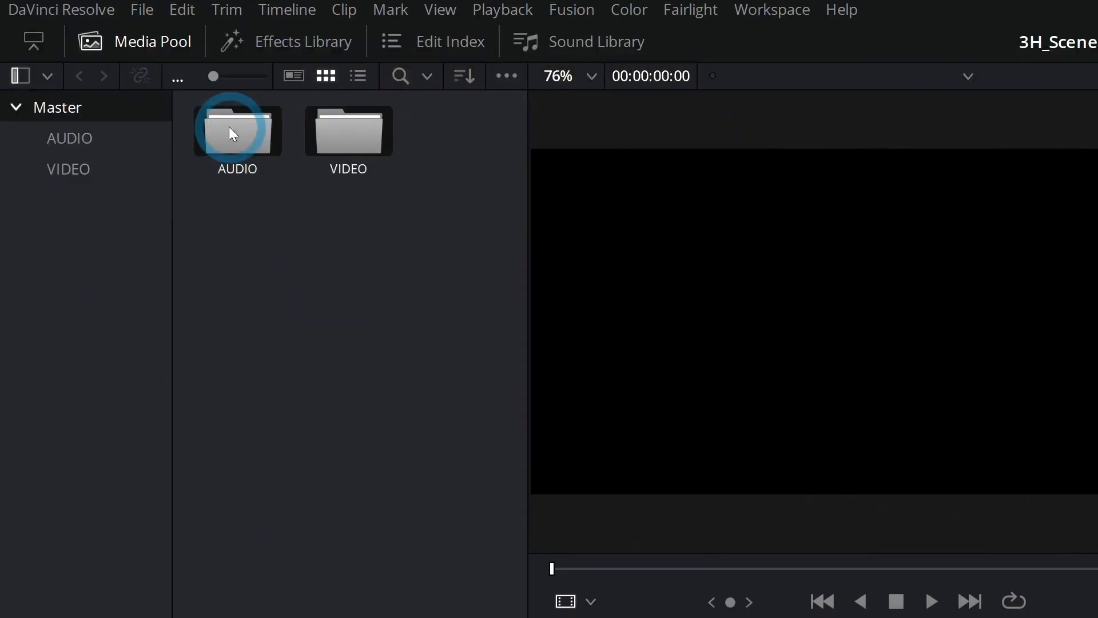
right_click(232, 133)
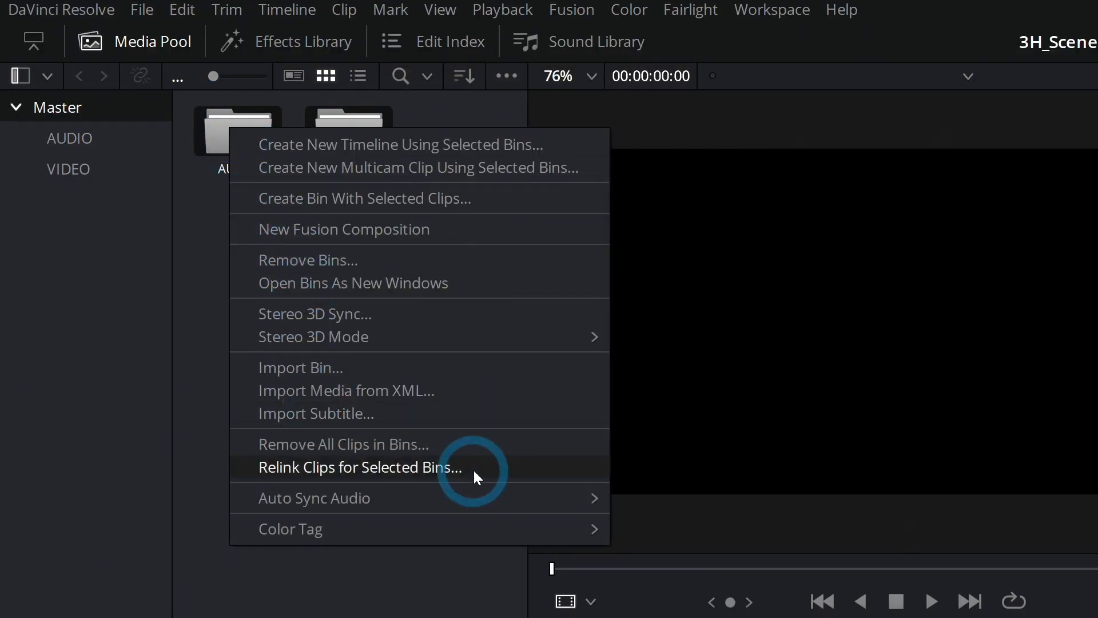
click(494, 468)
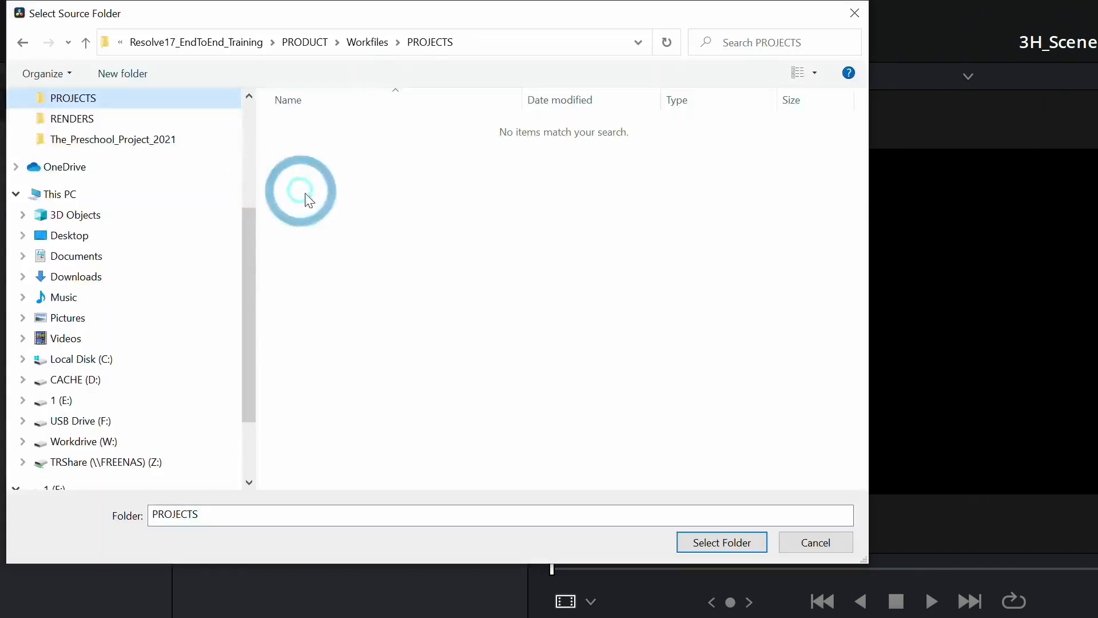
click(378, 43)
click(369, 124)
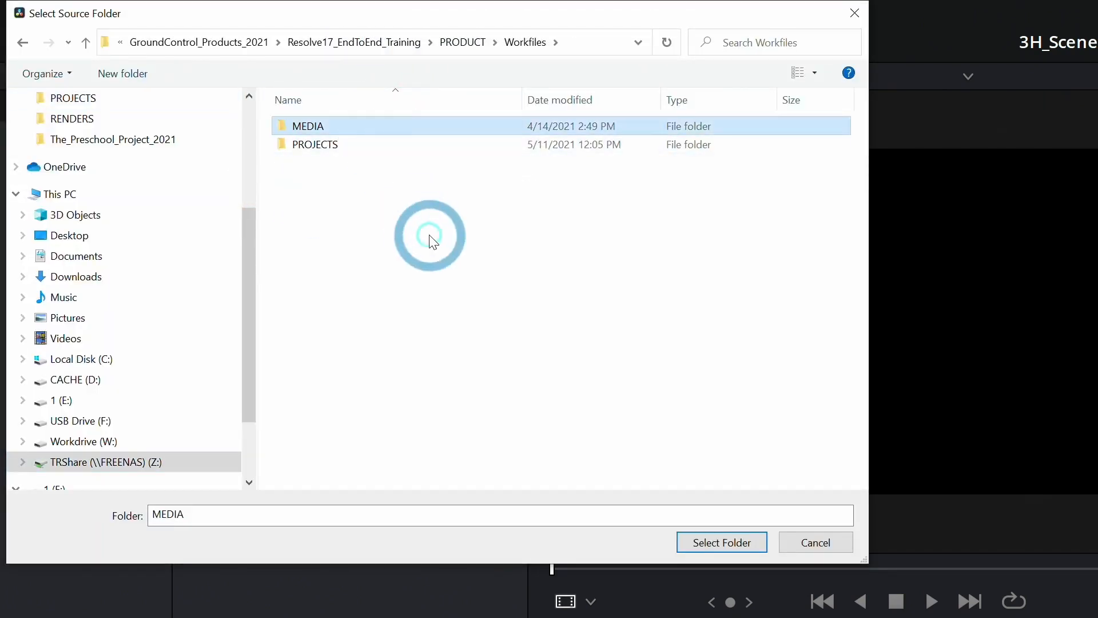
click(839, 541)
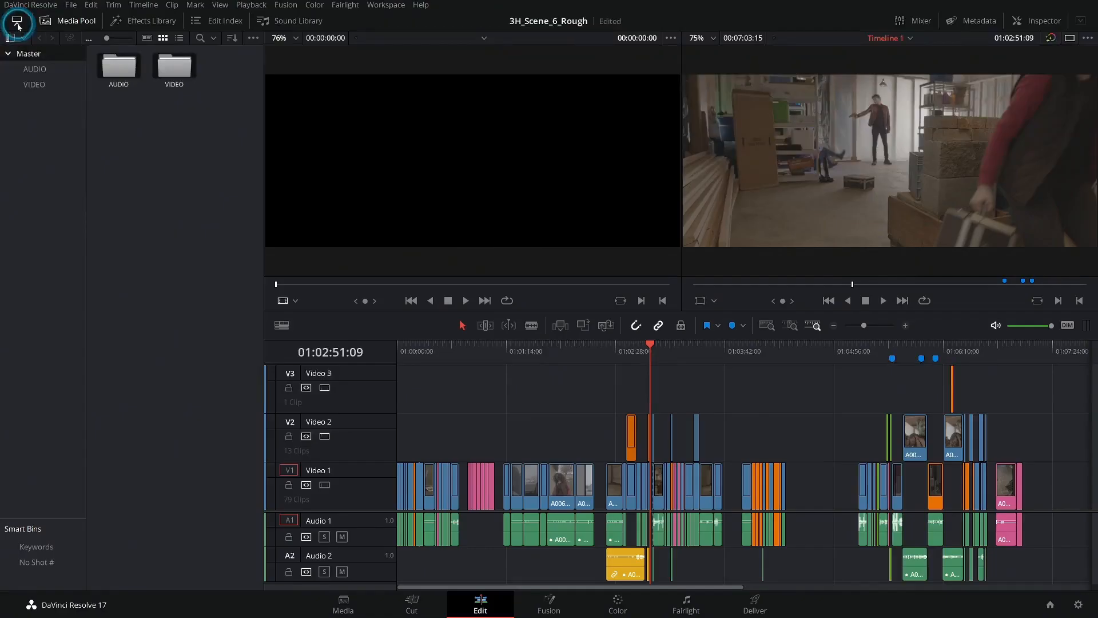
- Shrink the media pool to half height so the timeline spans the full window width
click(36, 47)
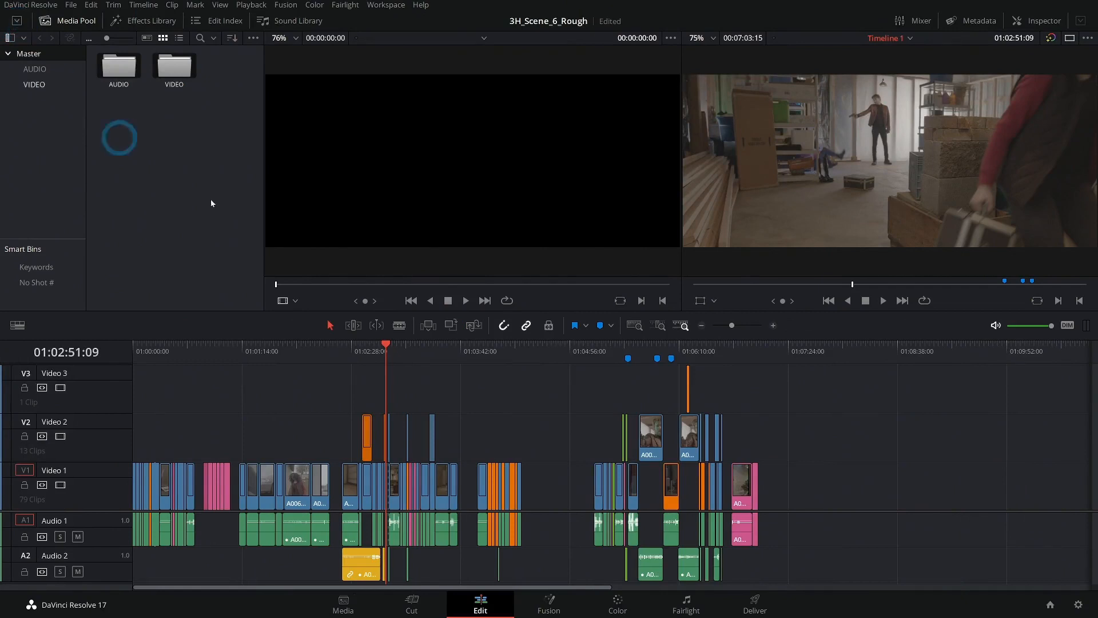
click(776, 327)
drag(633, 392, 342, 378)
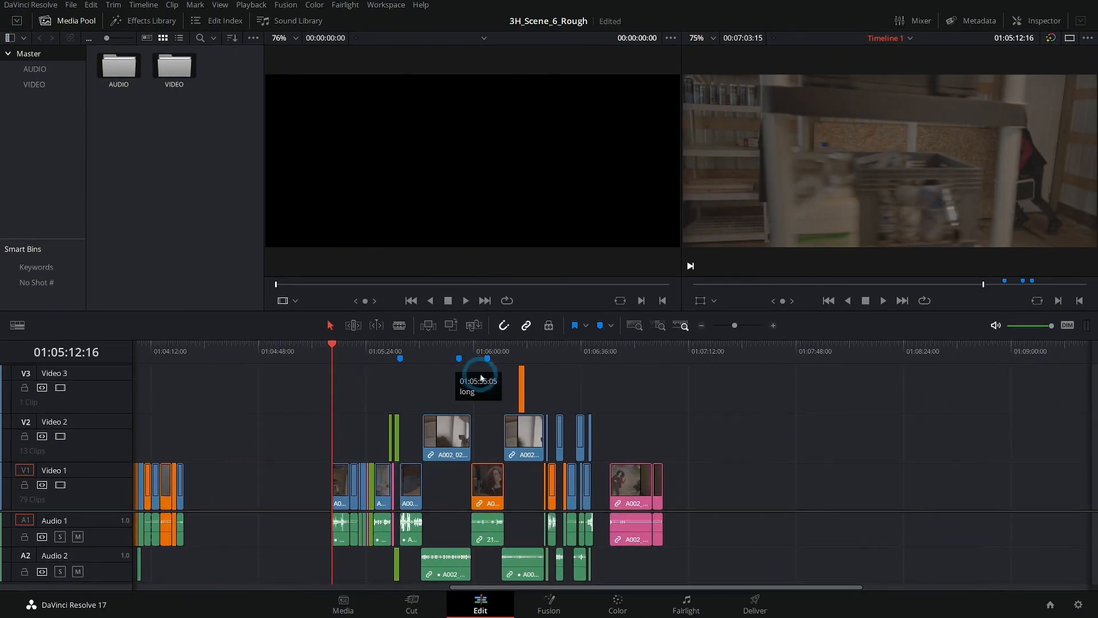
click(773, 327)
mouse_move(767, 392)
mouse_down()
mouse_move(283, 375)
mouse_move(351, 370)
mouse_up()
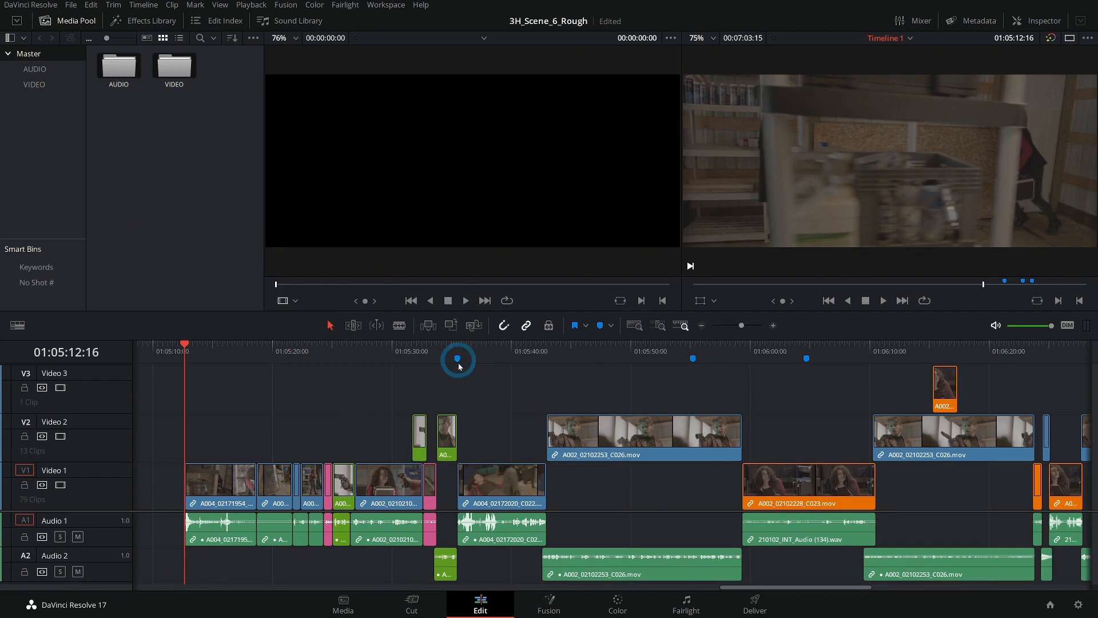
- Play the shots around the "awkward kick" marker at 01:05:35:12 and review the cut there
click(435, 352)
key(space)
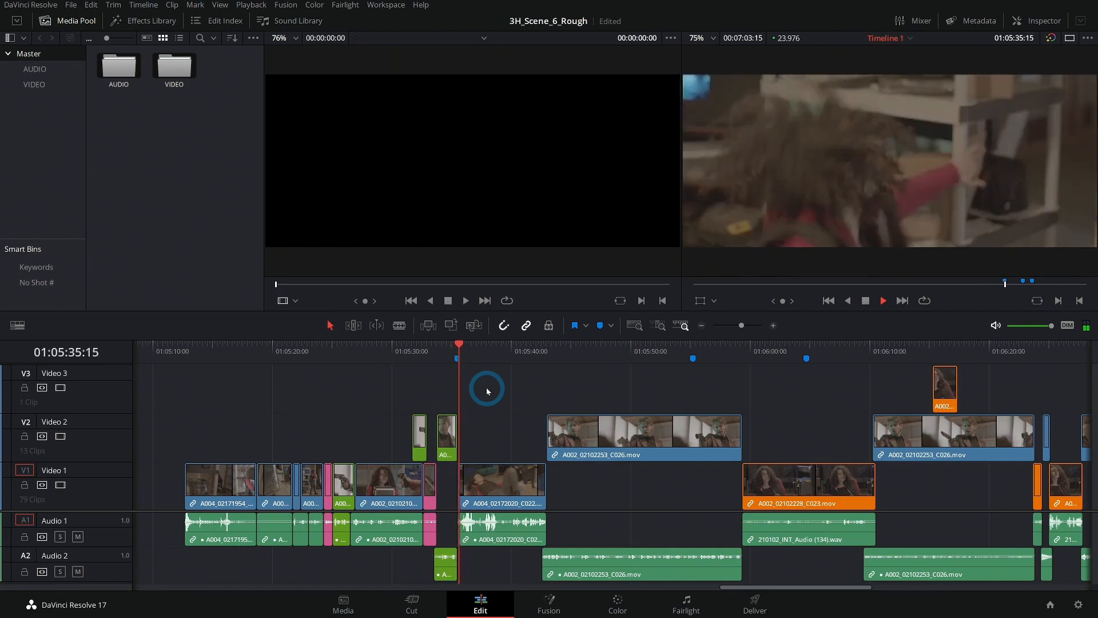
key(space)
click(457, 355)
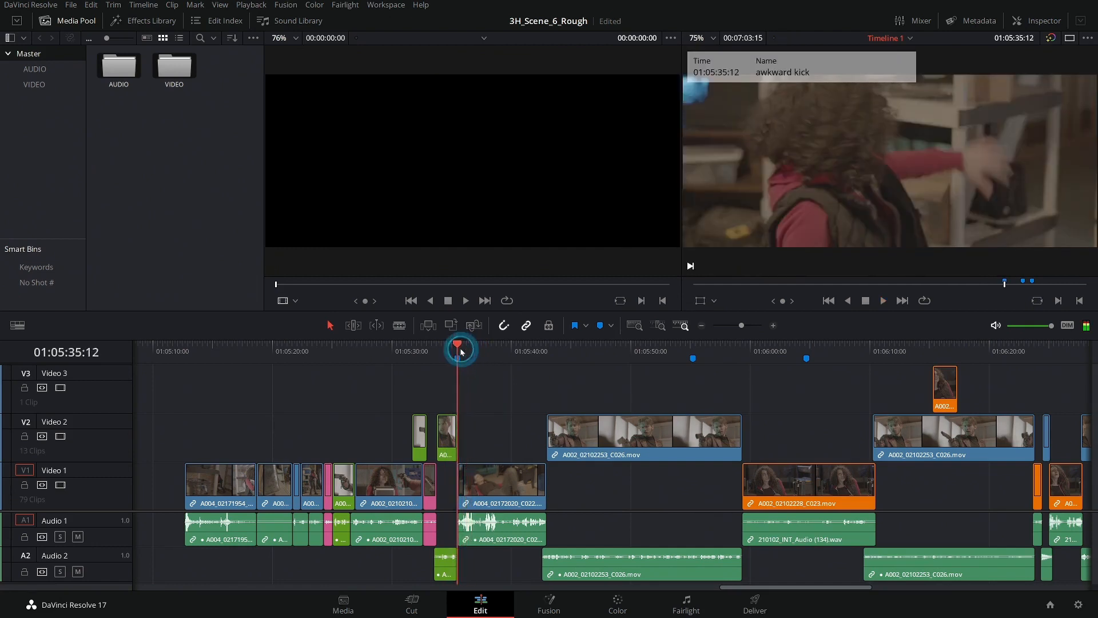
click(440, 350)
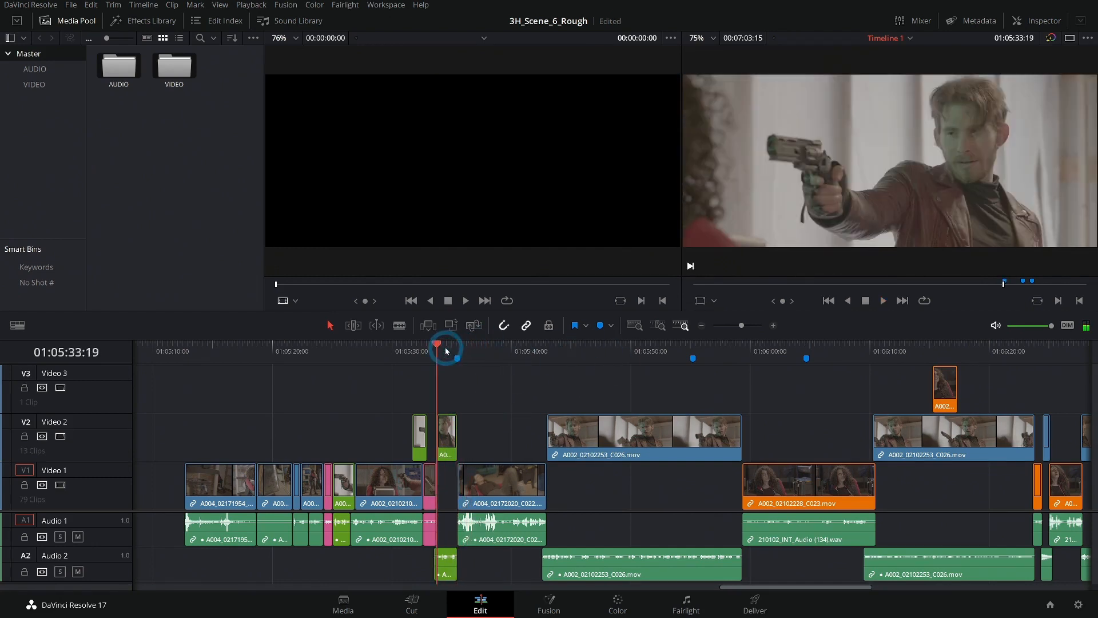
- Review the footage around the second and third blue markers, from the gunman's long shot into the orange reaction shot
click(688, 352)
drag(685, 384, 576, 371)
drag(555, 350, 509, 351)
key(space)
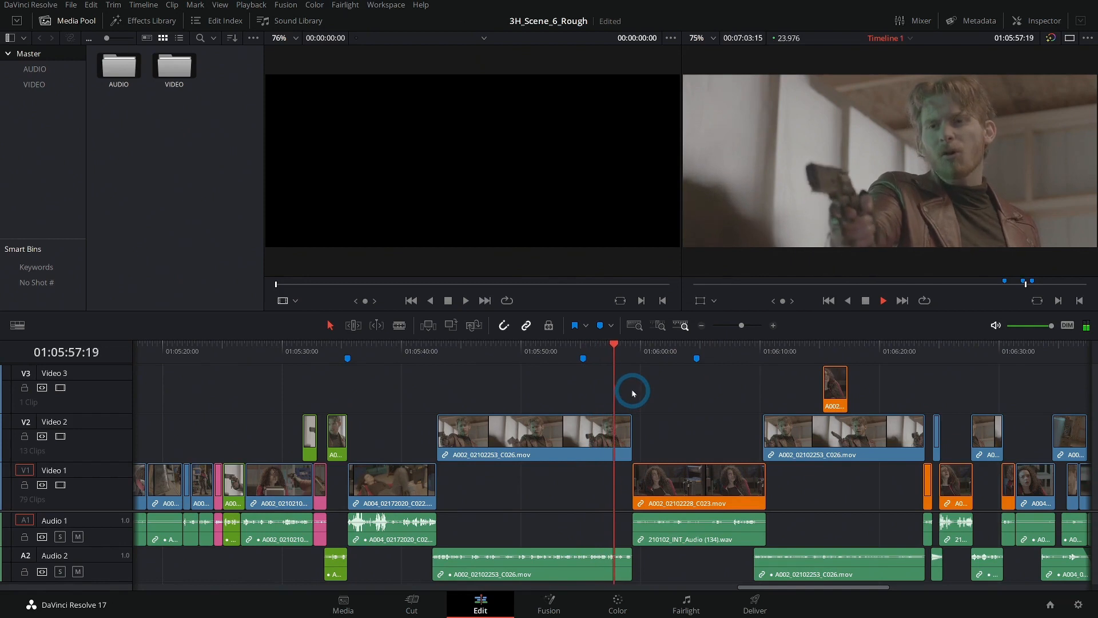
key(space)
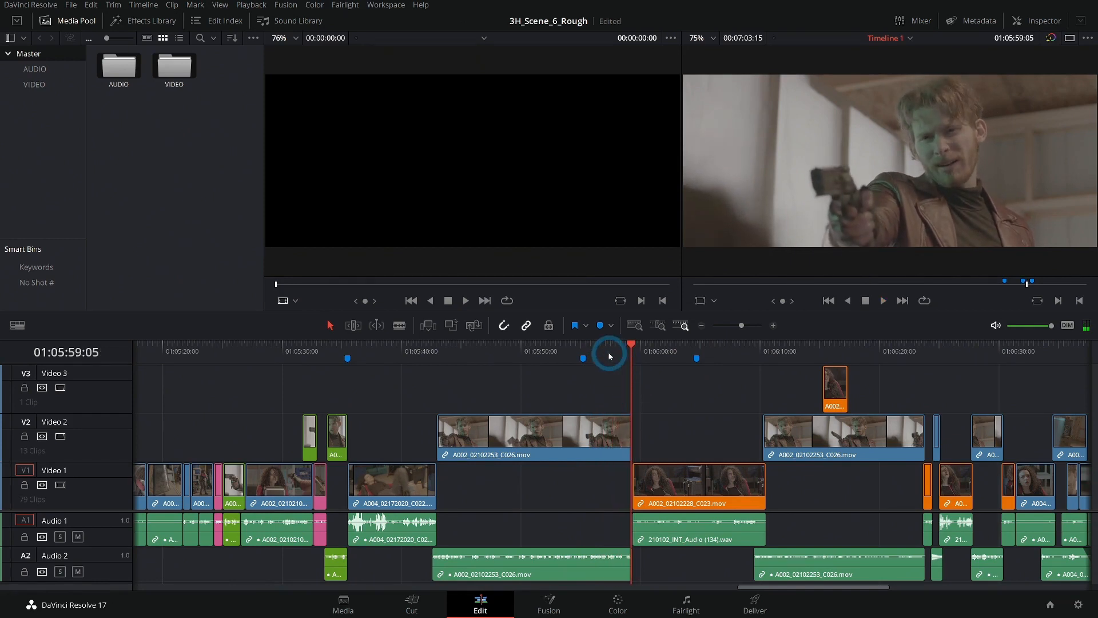
click(655, 346)
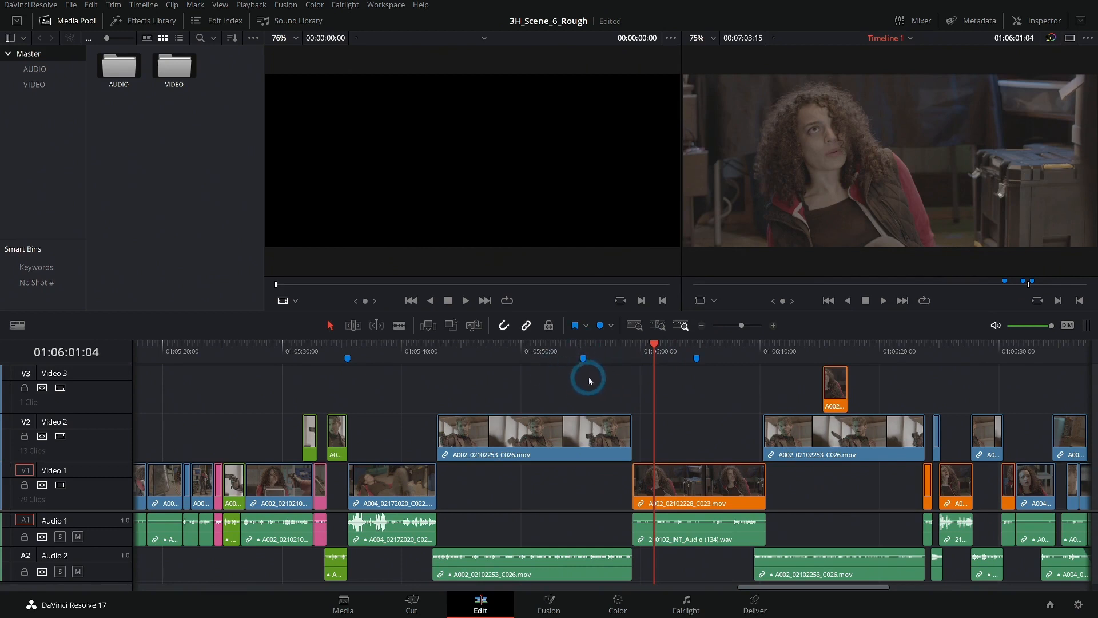
scroll(675, 395, right, 1)
click(640, 346)
key(space)
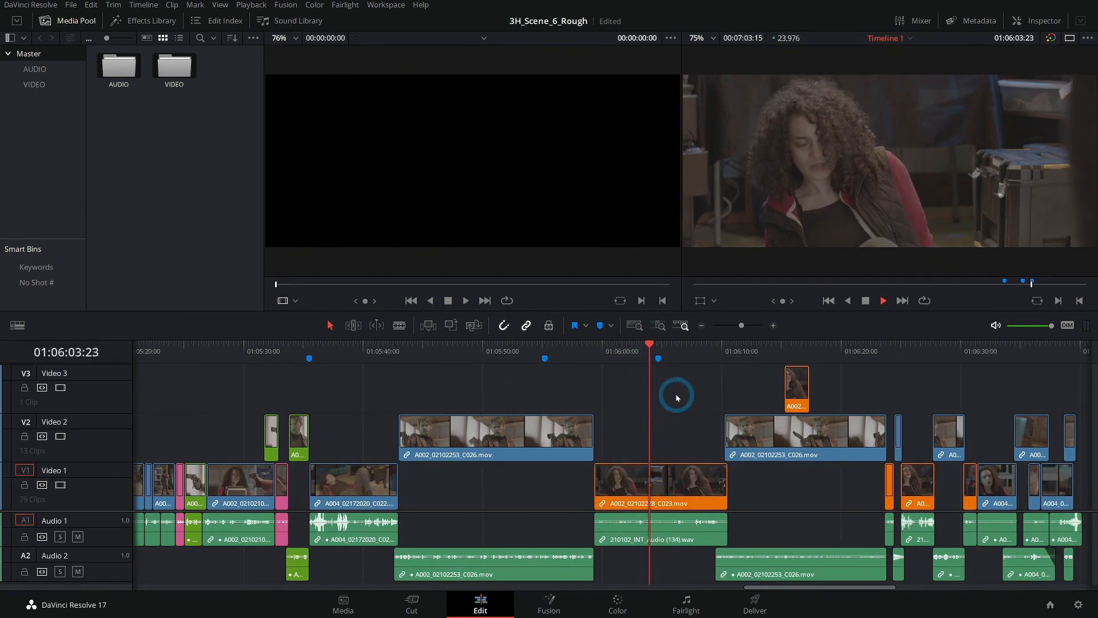
key(space)
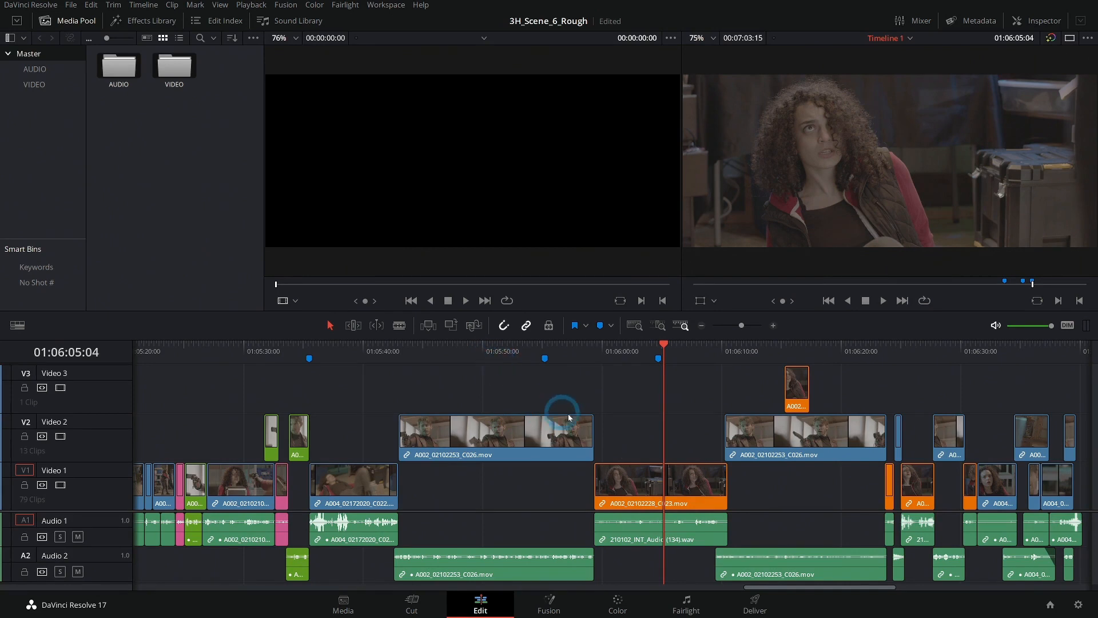
- Play the dialogue exchange from 01:05:42:14 through the orange reaction shot to judge where the gunman's long shot can be shortened
click(502, 355)
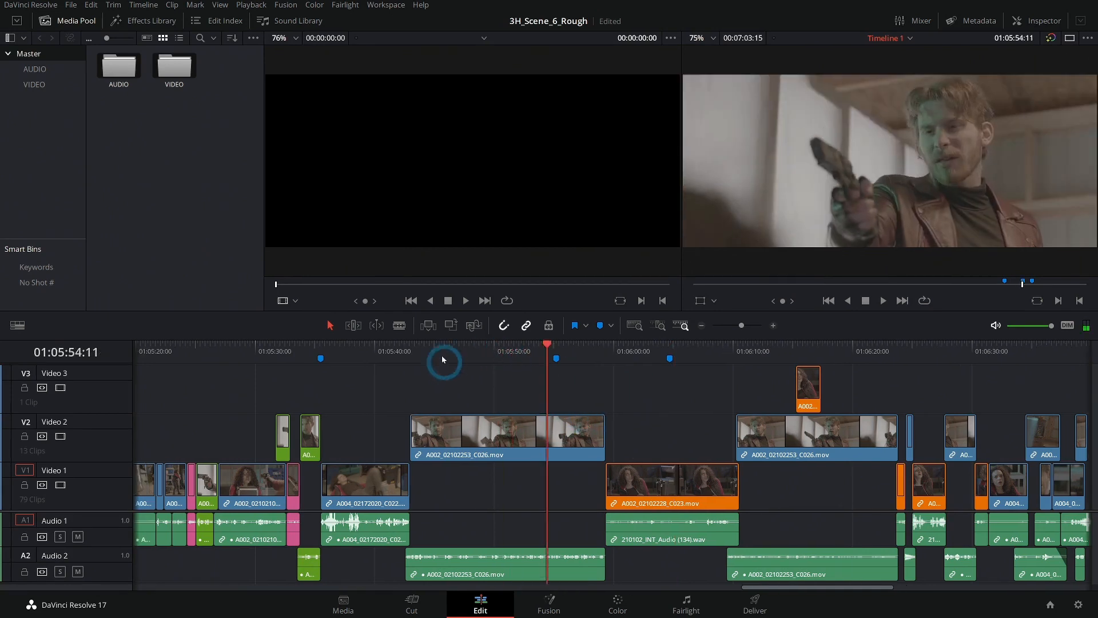
click(412, 351)
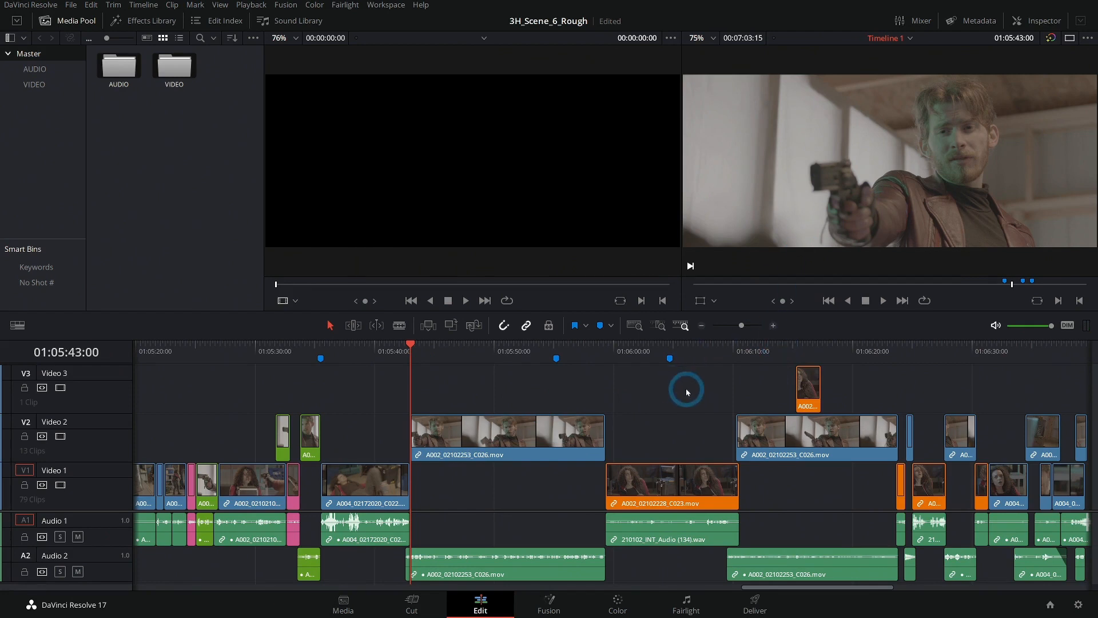
click(402, 352)
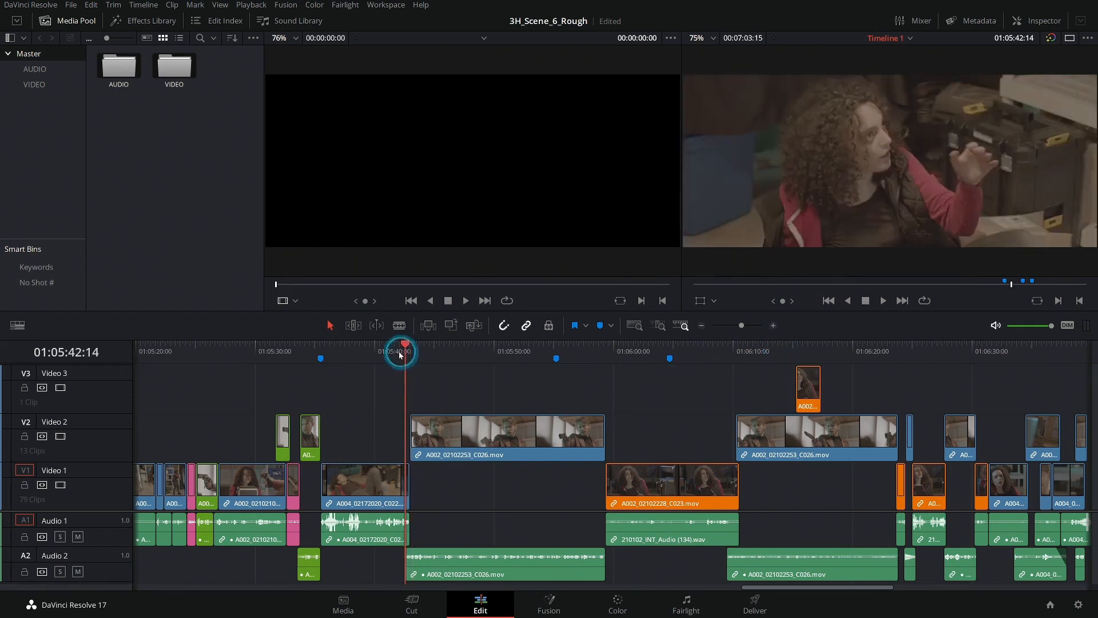
key(space)
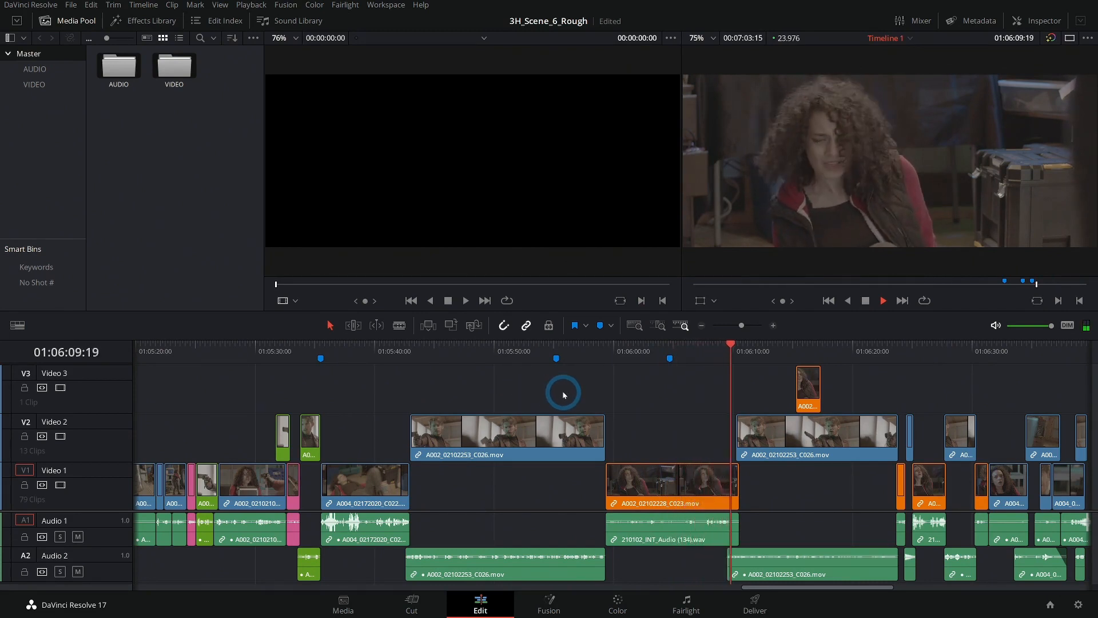
click(485, 357)
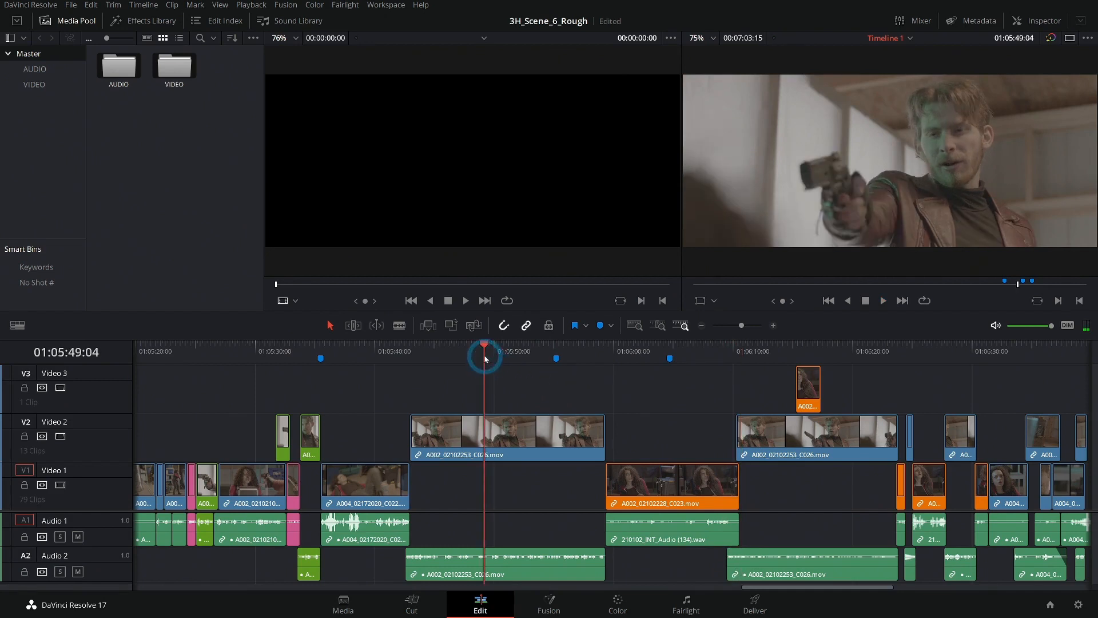
- Split the gunman's clip A002_02102253_C026.mov before the orange reaction shot, with its linked audio, at 01:05:50:15
click(542, 420)
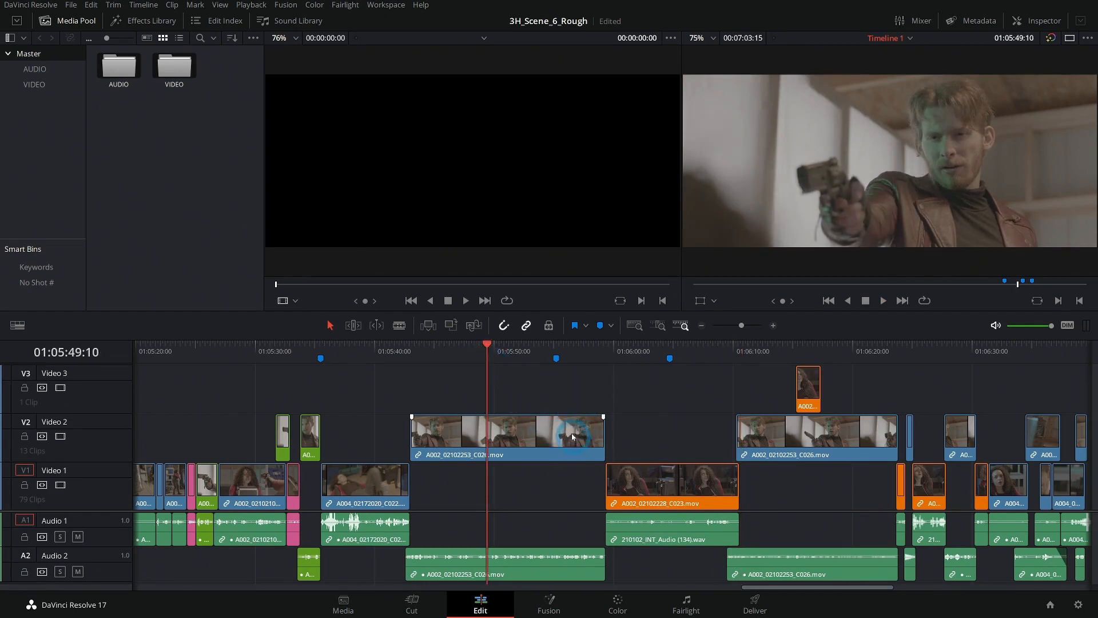
drag(496, 361, 468, 347)
key(space)
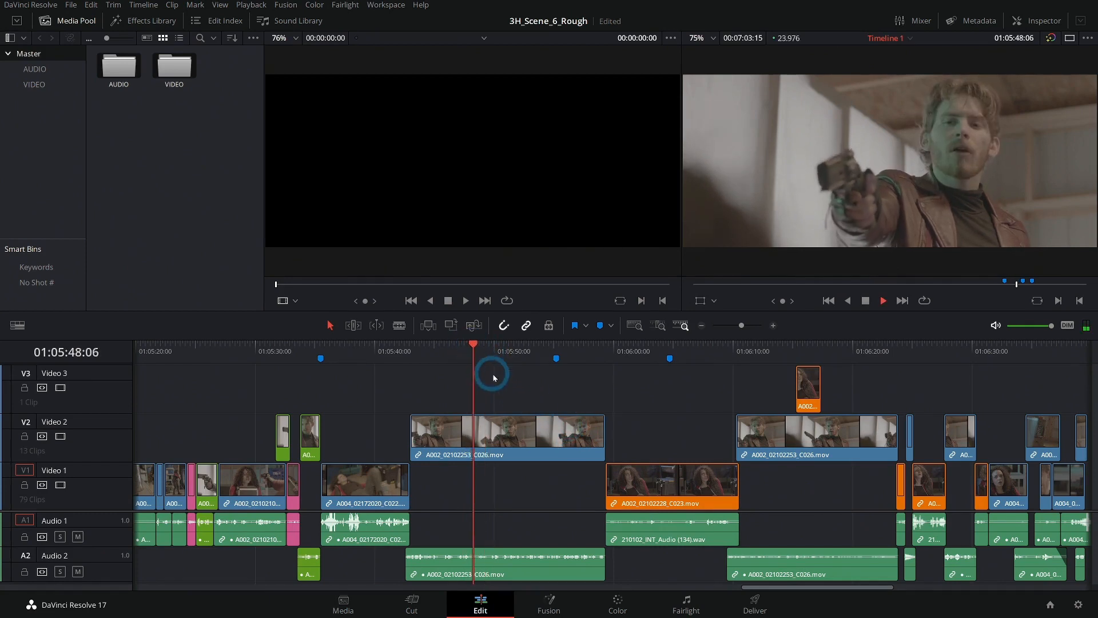
key(space)
click(523, 437)
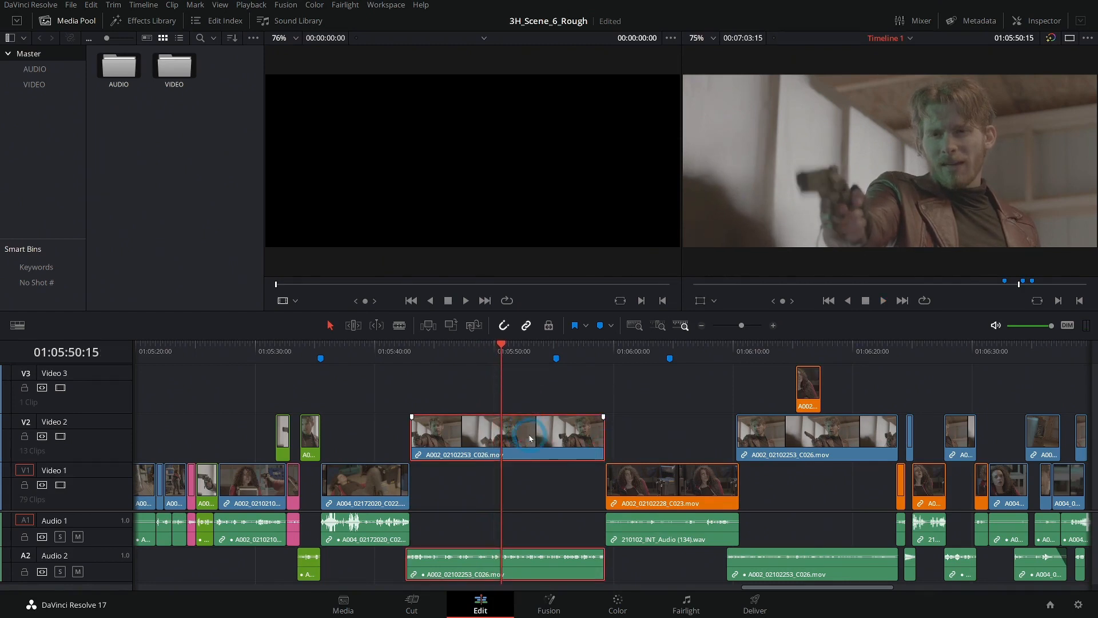
key(ctrl+b)
click(527, 376)
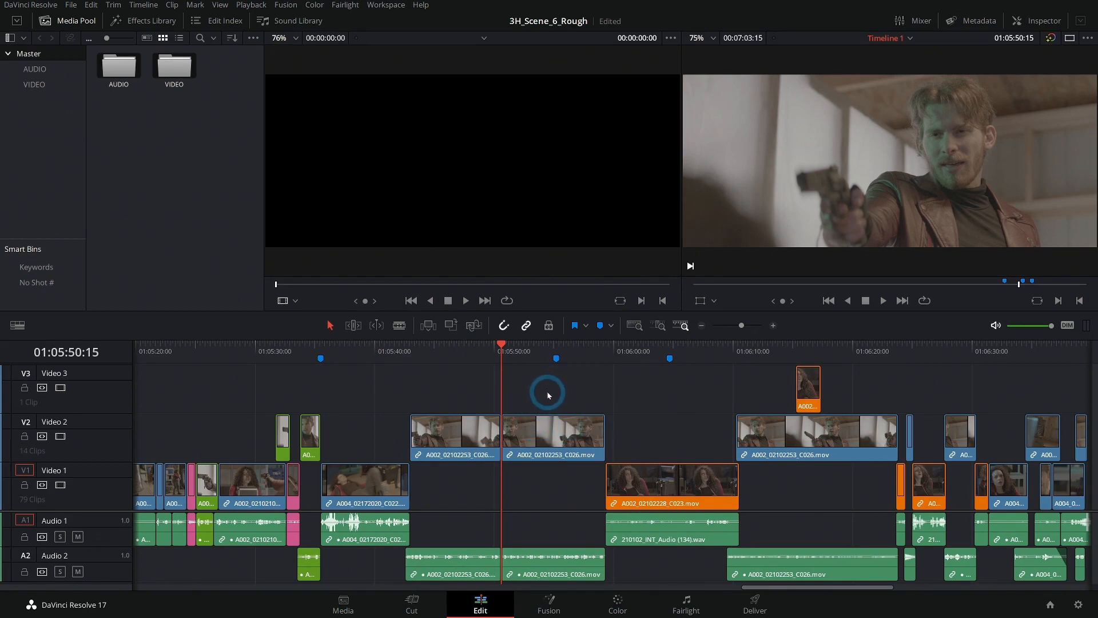
- Play through the second half of the split gunman clip, and delete that half with its linked audio, leaving a gap
key(space)
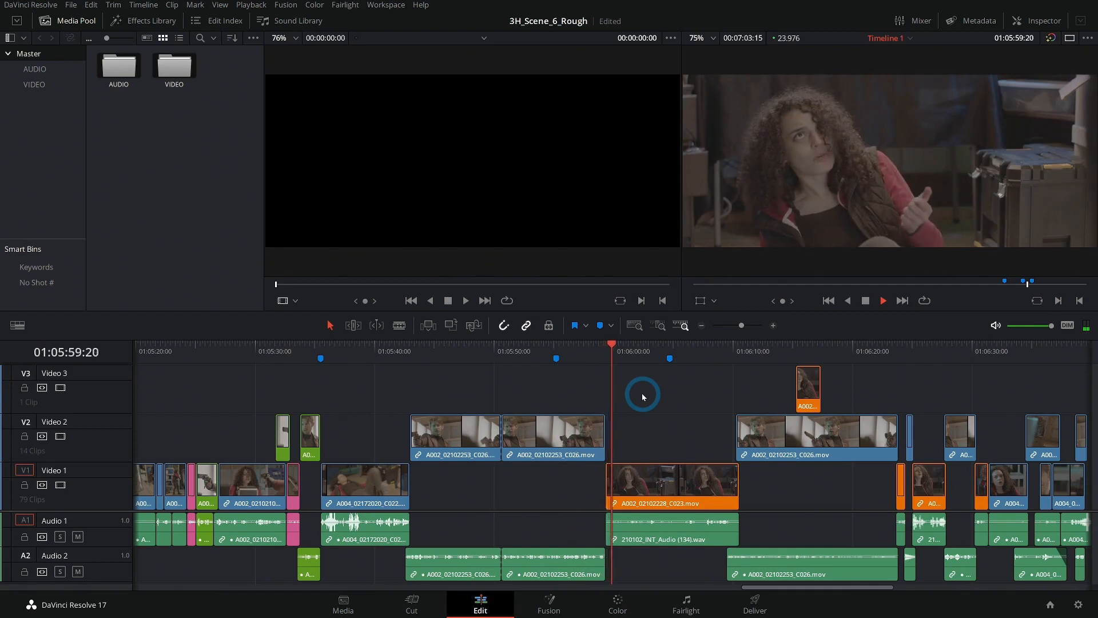
key(space)
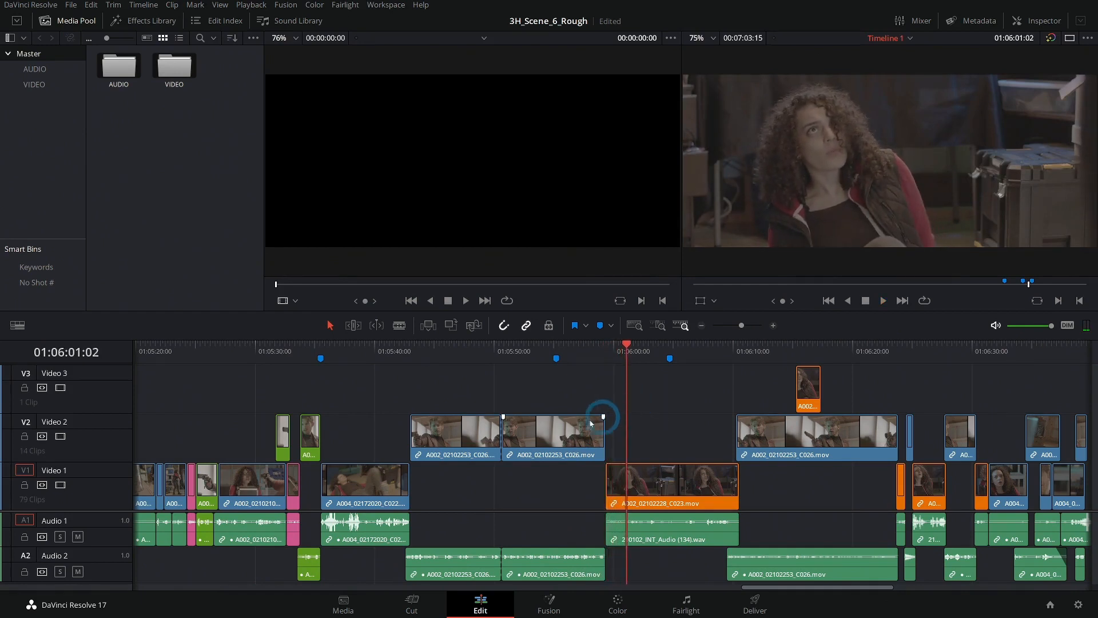
click(564, 436)
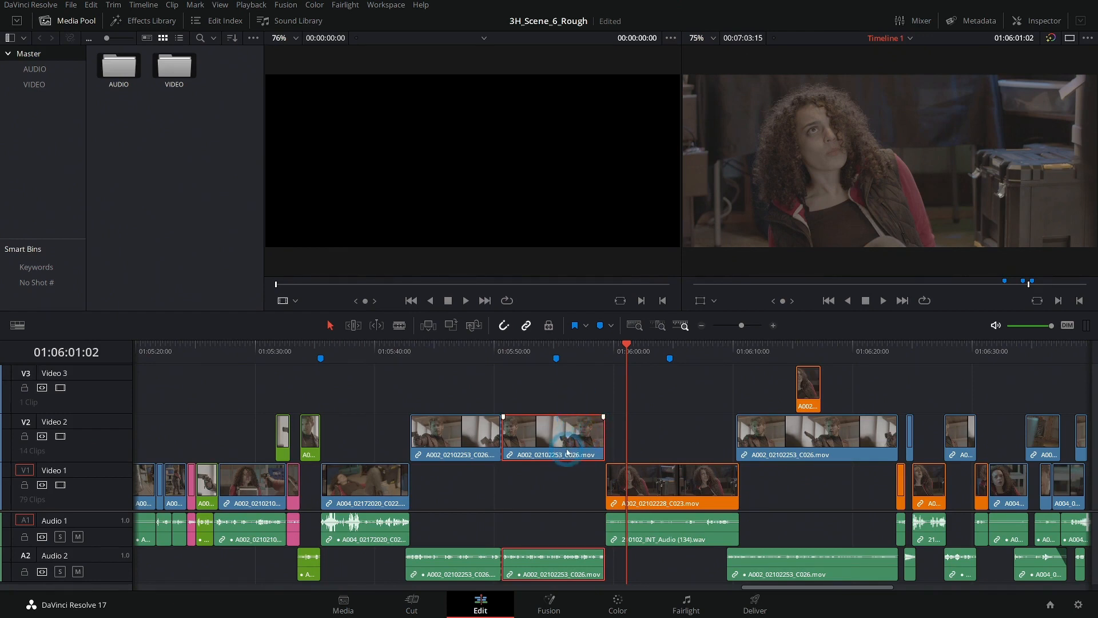
key(BackSpace)
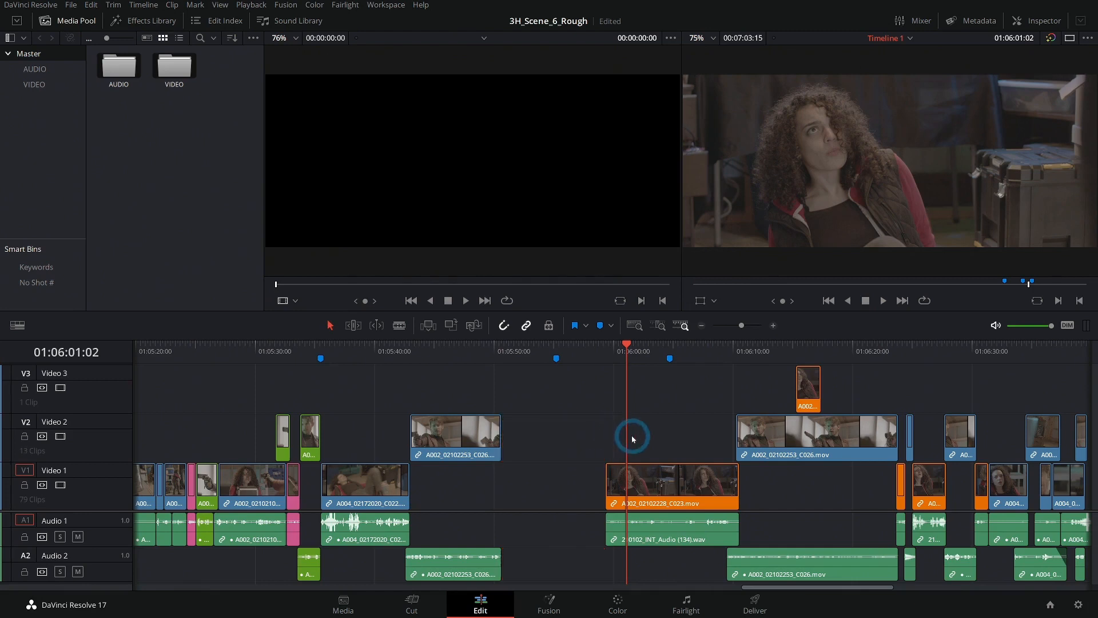
- Shift the orange reaction shot and every clip after it earlier, closing the gap behind the shortened gunman clip
key(y)
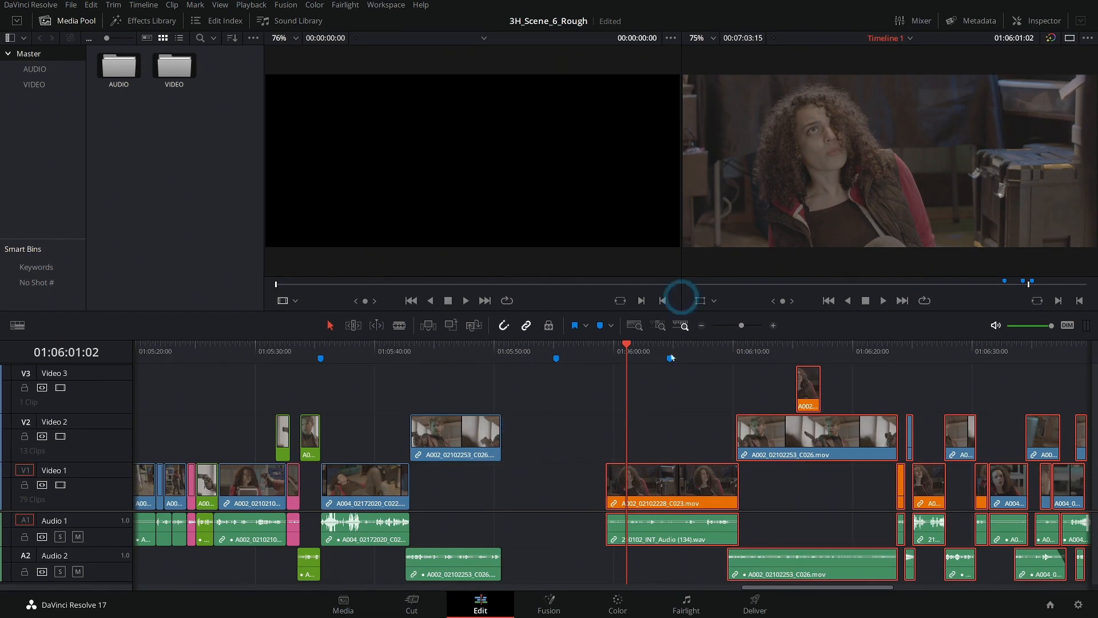
drag(672, 497, 566, 495)
click(485, 356)
click(773, 325)
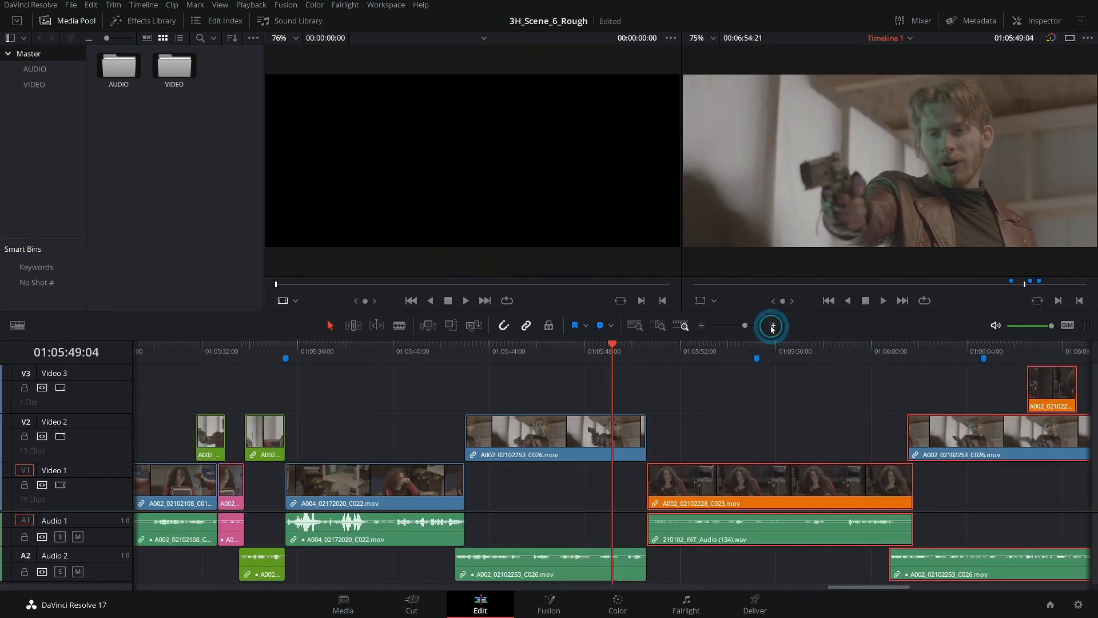
scroll(702, 422, right, 2)
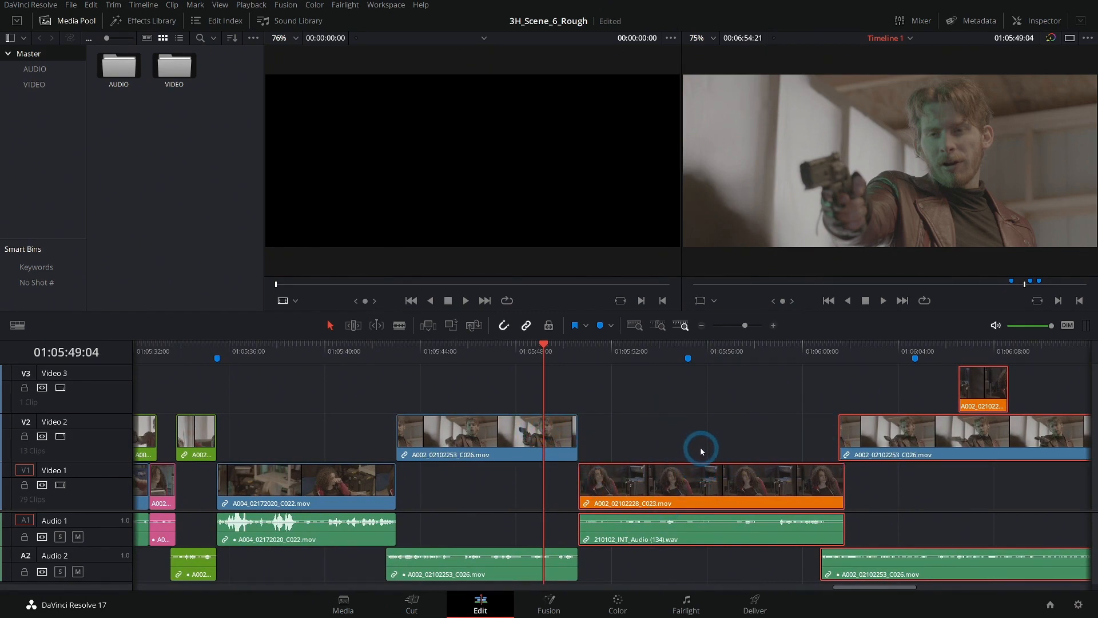
- Play from the end of the gunman clip into the orange reaction shot to judge the pacing of the closed cut
click(525, 351)
click(633, 407)
key(space)
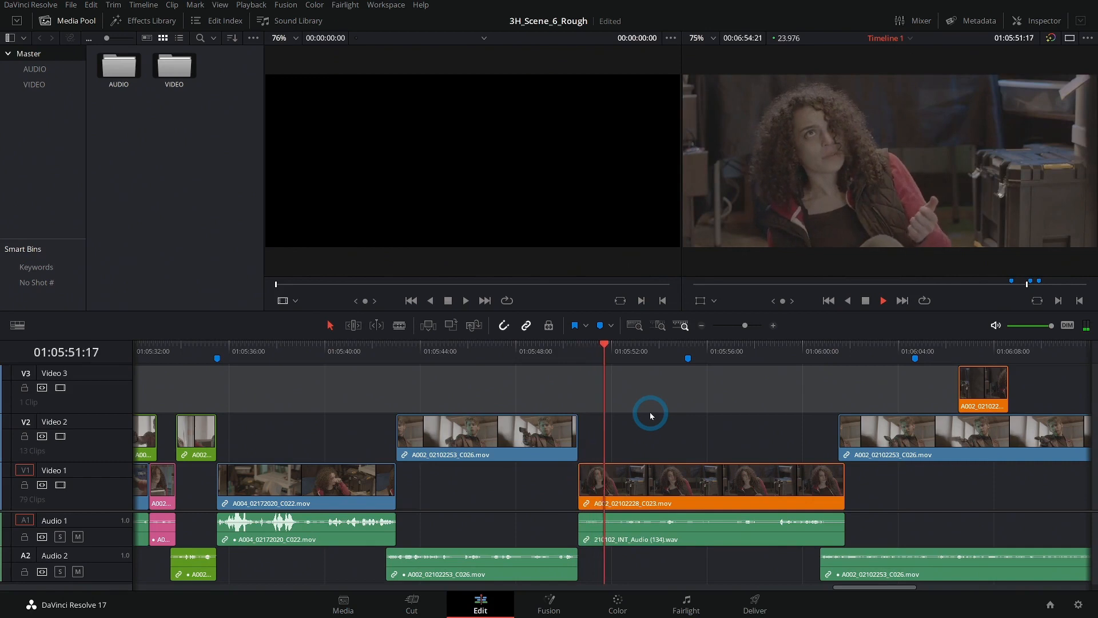
key(space)
- Make more room for the audio tracks and increase the height of Audio 1 to enlarge the reaction shot's waveform
click(774, 325)
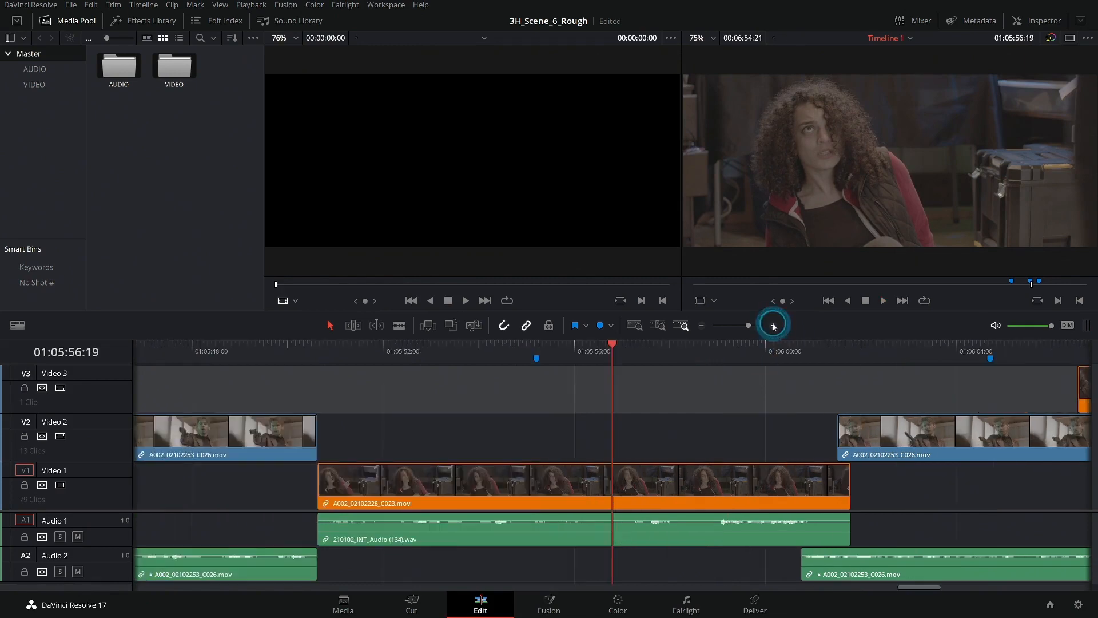
scroll(518, 409, left, 3)
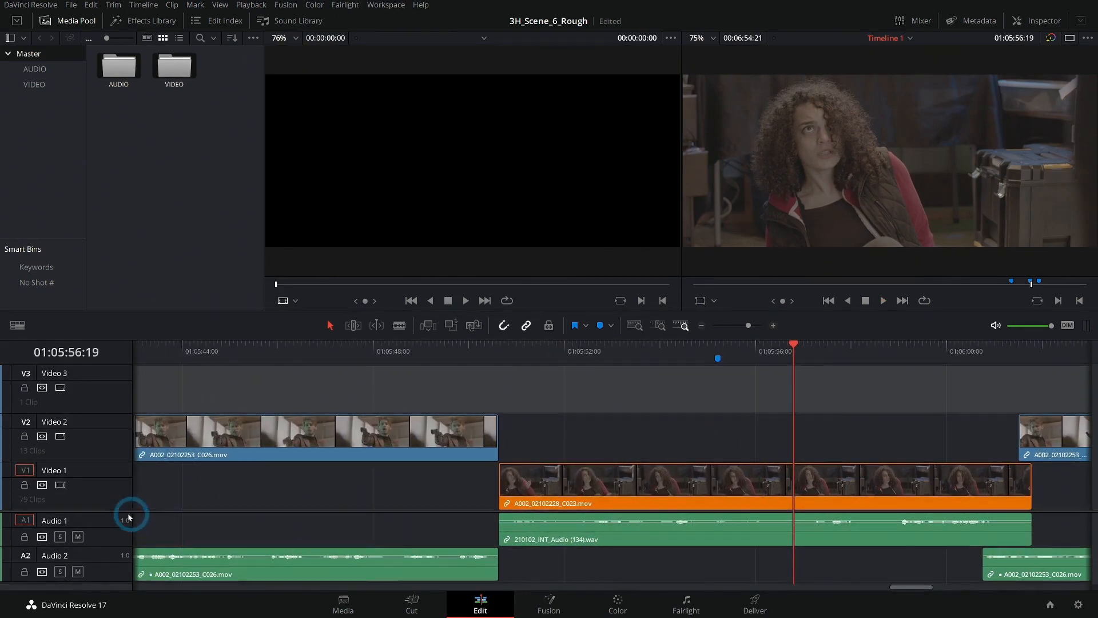
drag(117, 510, 127, 468)
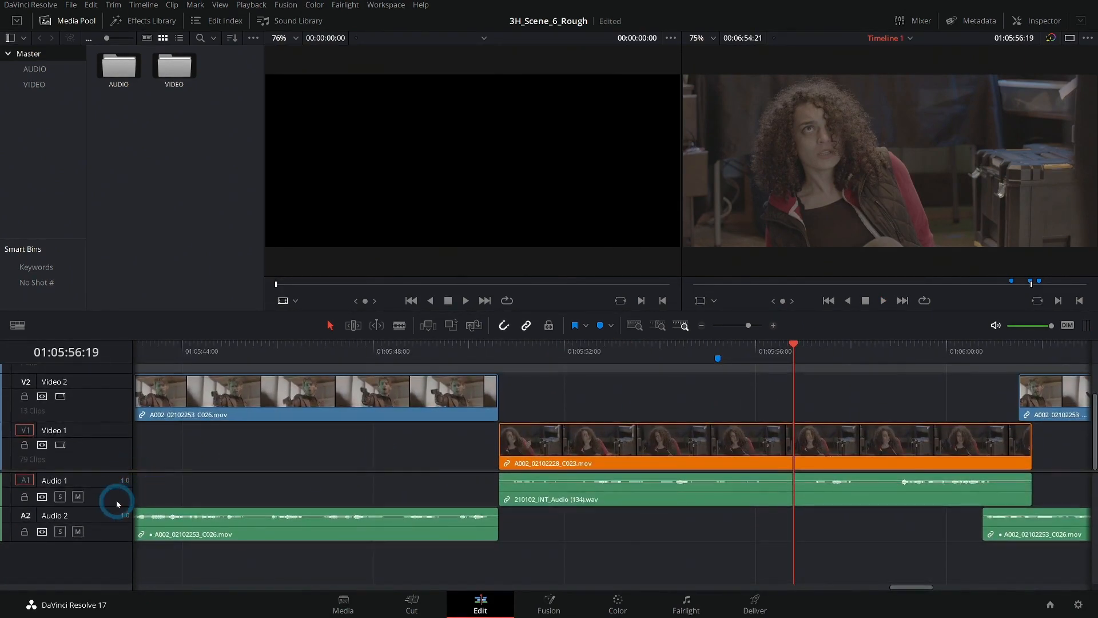
drag(112, 505, 115, 527)
- Move the reaction shot and all clips after it about 12 frames earlier, so it overlaps the gunman clip's end
click(657, 358)
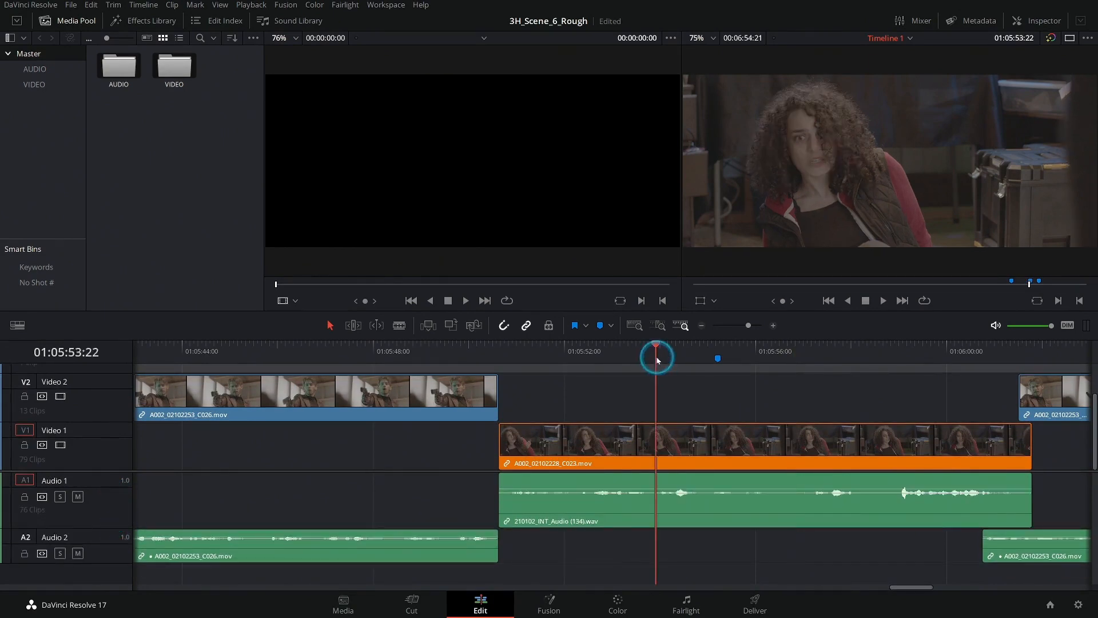
key(alt+y)
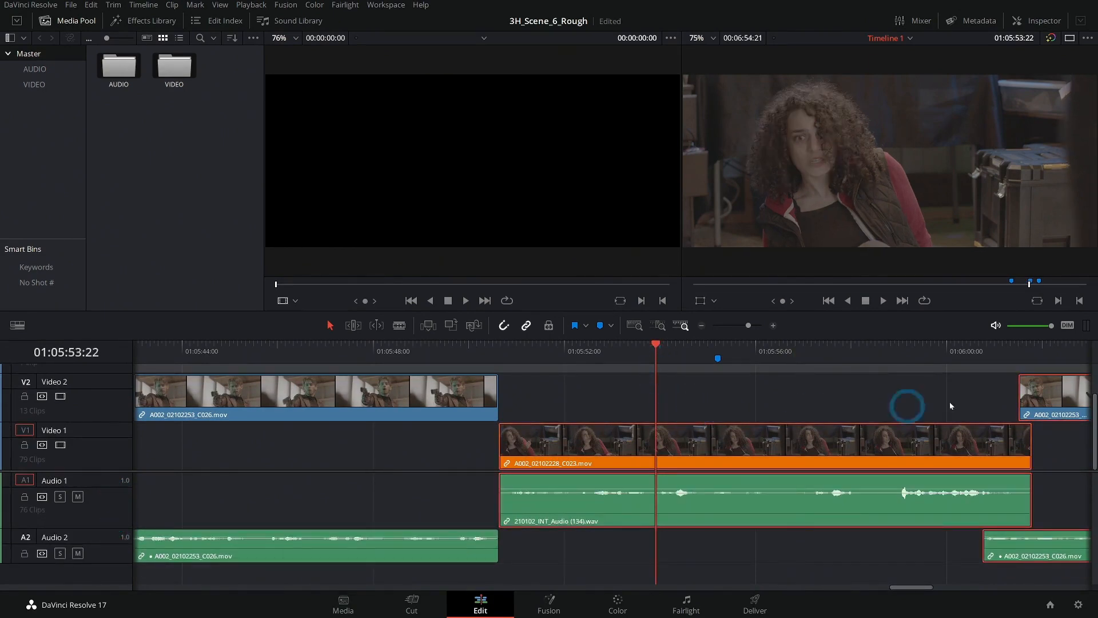
drag(553, 442, 533, 446)
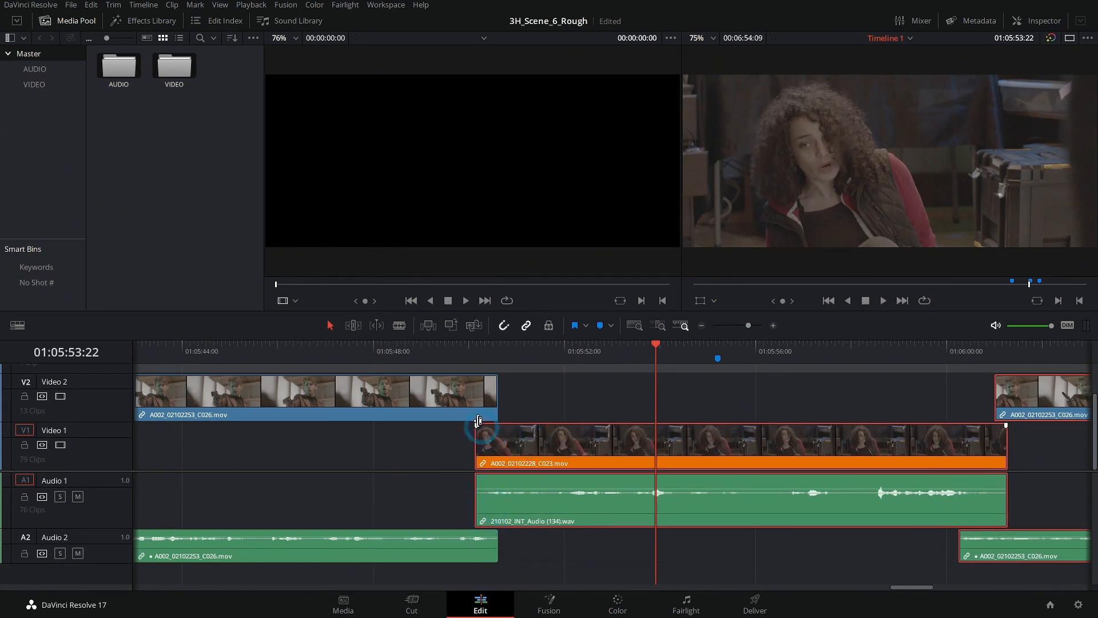
- Play the overlapped cut through the reaction shot, check the next gunman shot, and return to the "long" marker at 01:05:55:05
click(433, 350)
key(space)
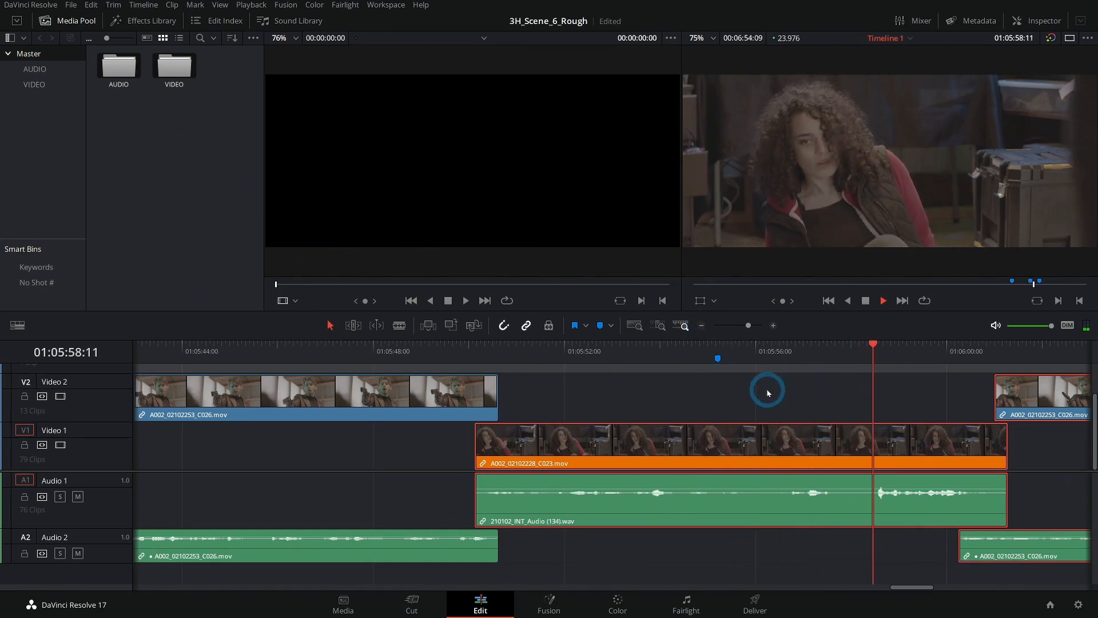
click(701, 325)
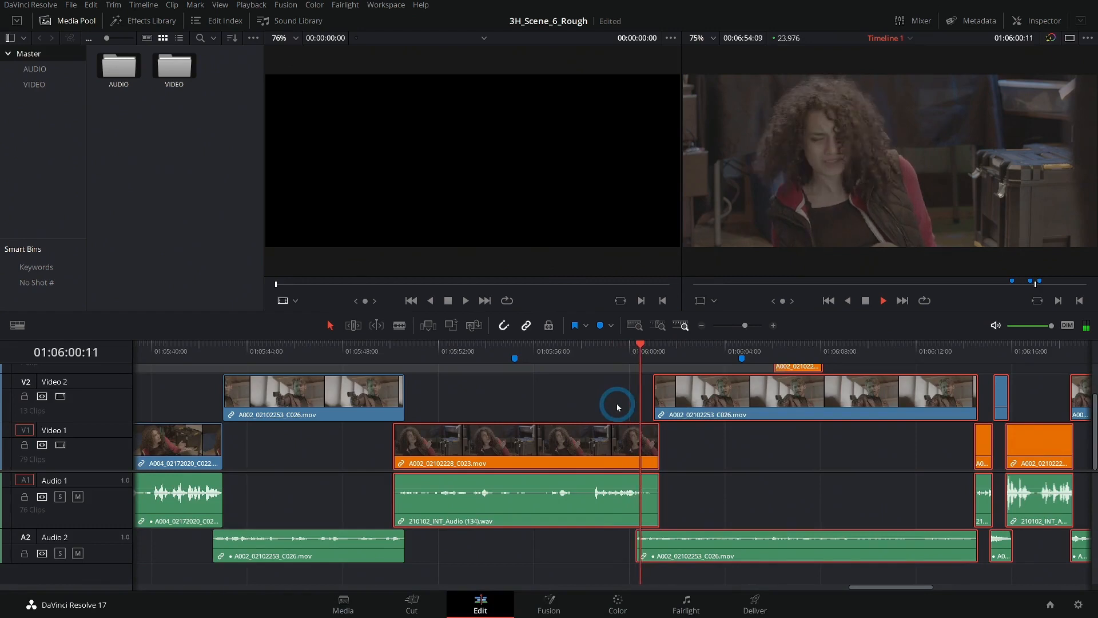
key(alt+k)
click(702, 325)
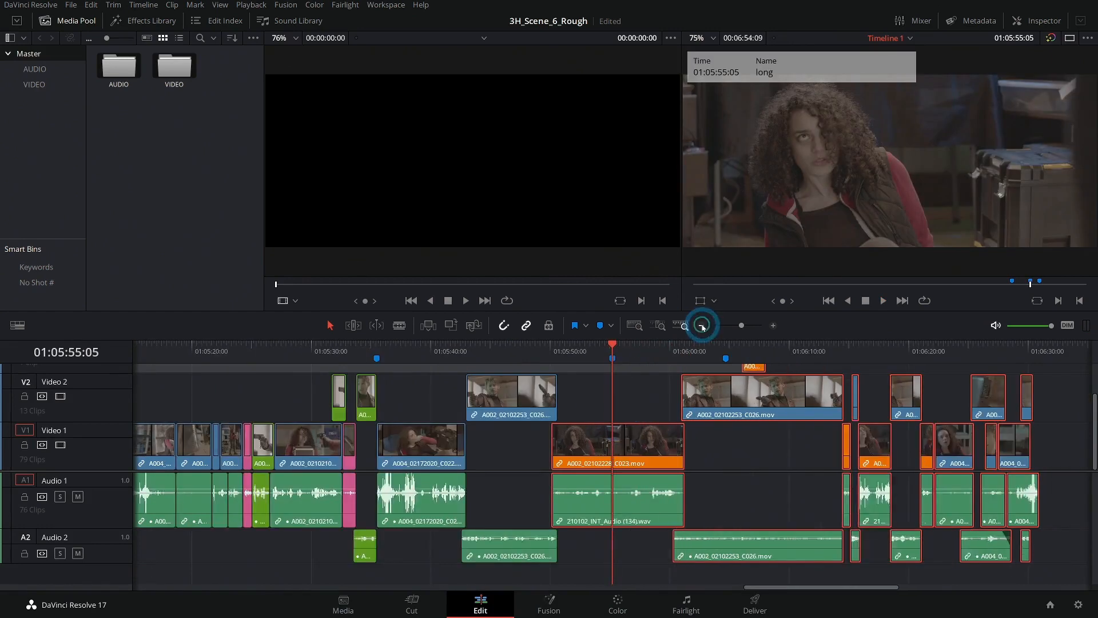
scroll(759, 447, right, 2)
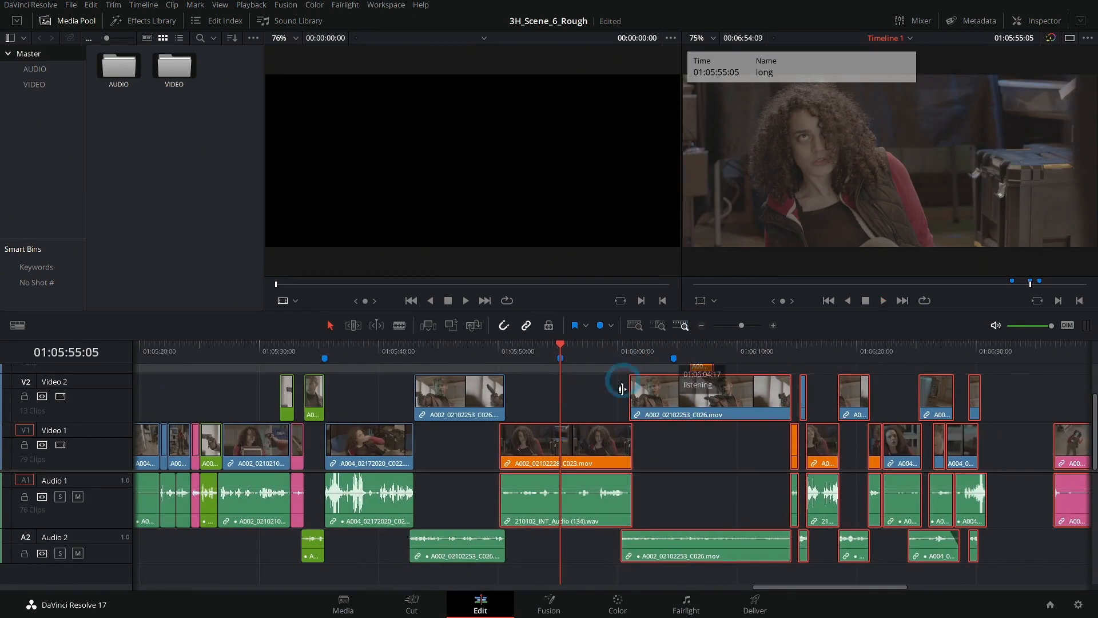
click(650, 347)
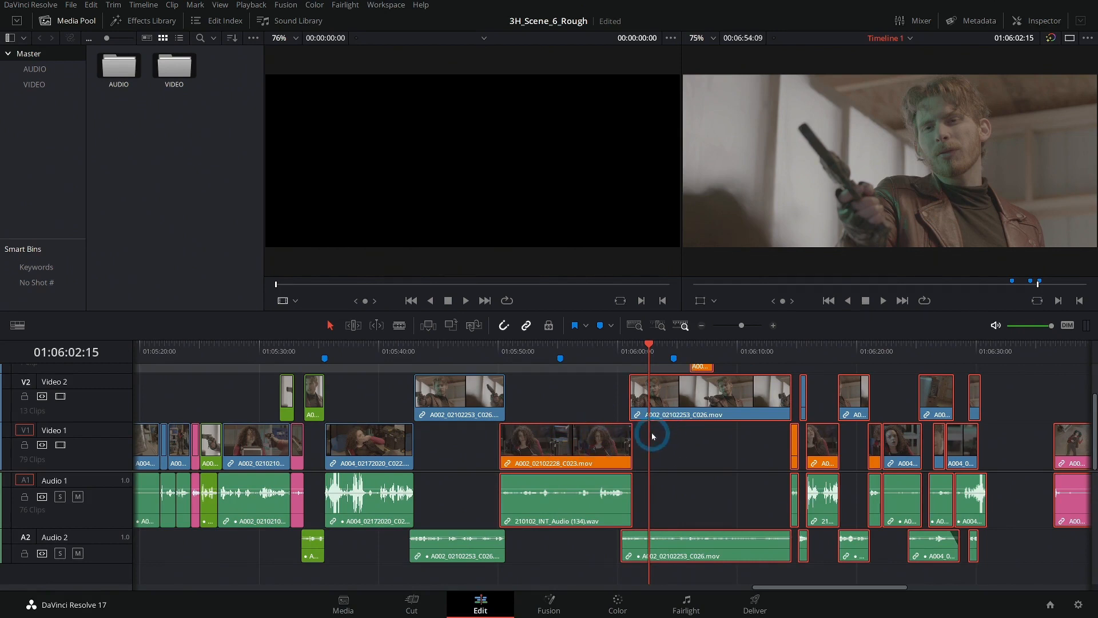
click(569, 353)
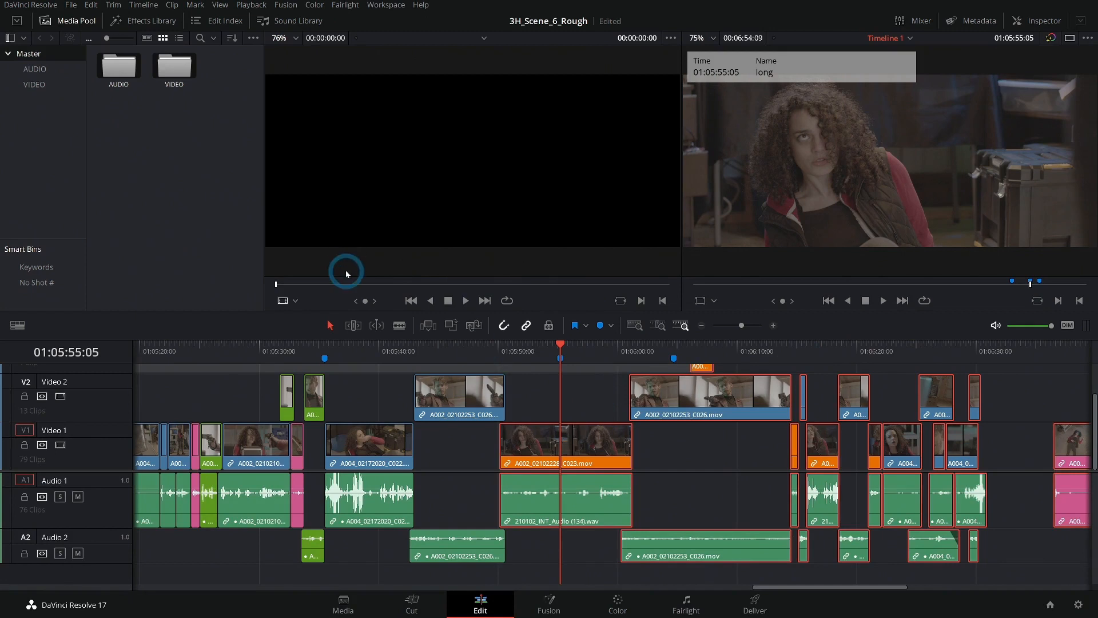
- Open the VIDEO bin with clips listed by scene, shot and take, hide the bin list, and go to the last Scene 6 takes
double_click(175, 65)
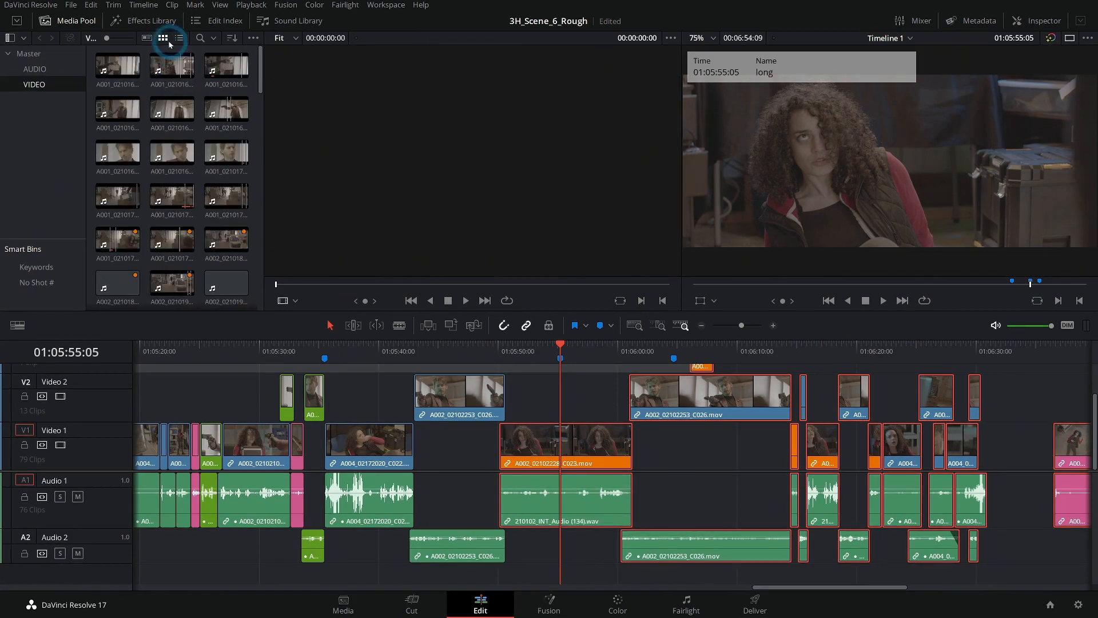
click(148, 38)
click(117, 68)
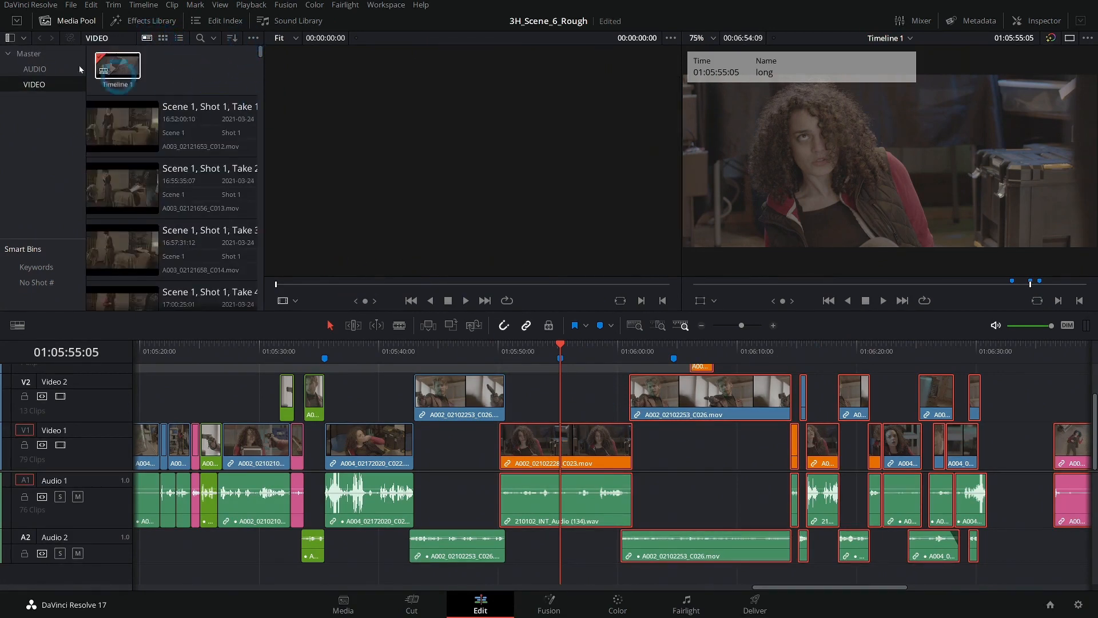
click(10, 39)
drag(261, 53, 250, 255)
click(173, 251)
scroll(173, 252, down, 12)
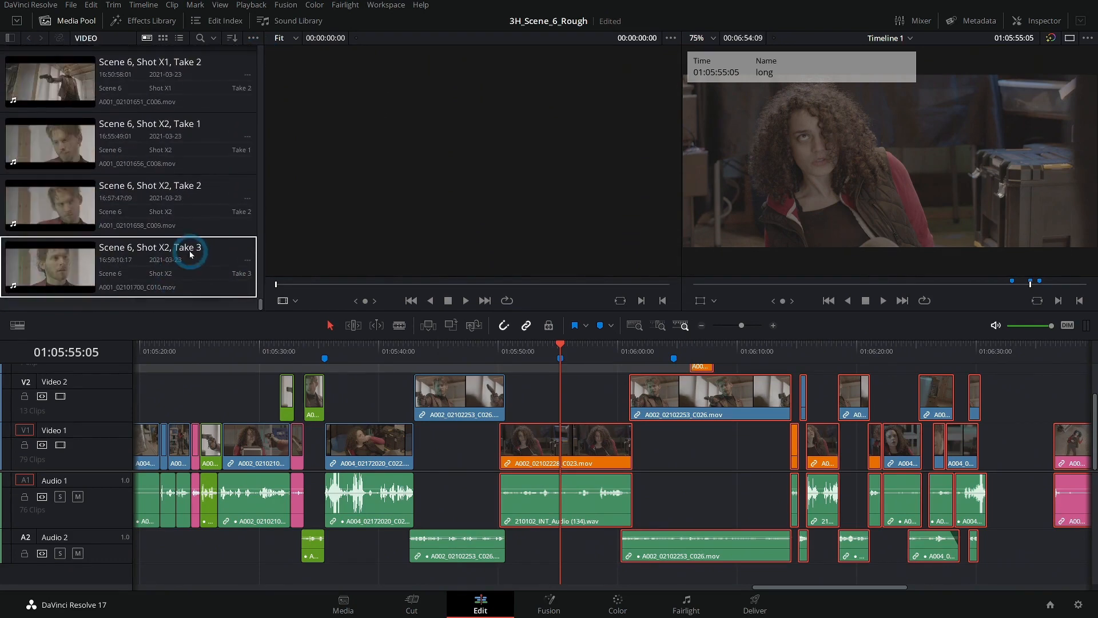
- Examine Takes 1, 3 and 2 of Scene 6, Shot X2 for a usable cutaway of the gunman
click(72, 155)
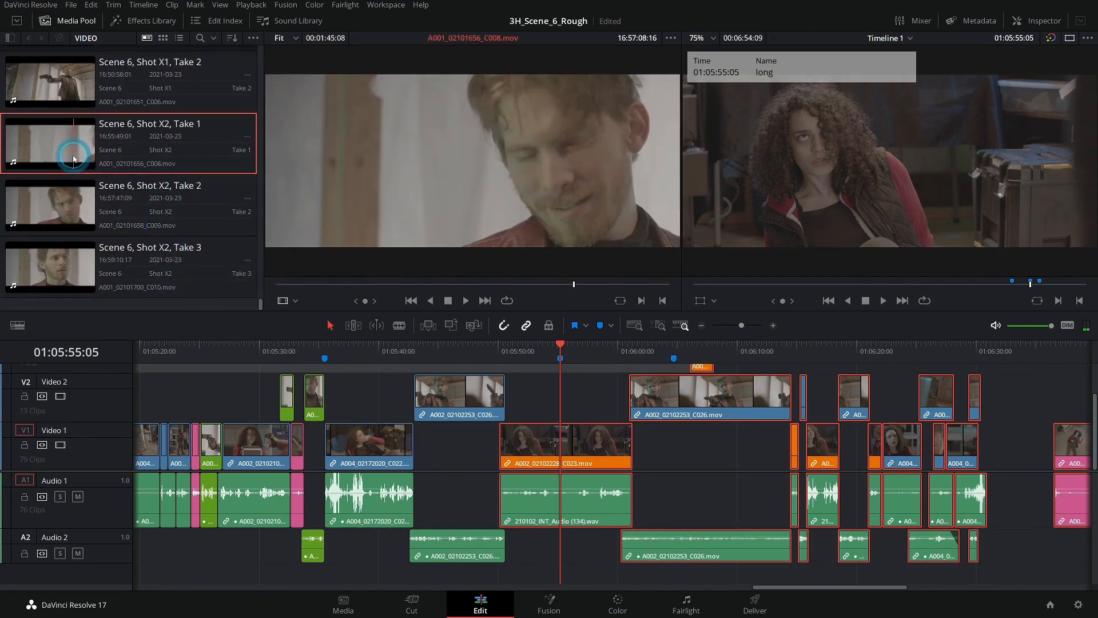
click(562, 286)
drag(563, 288, 598, 287)
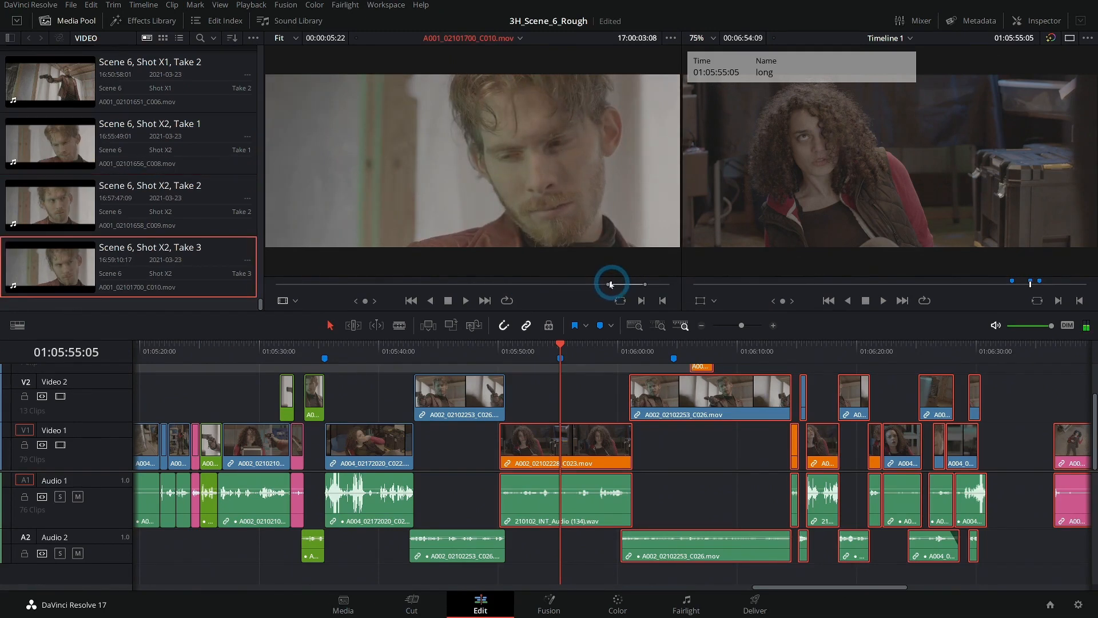
key(space)
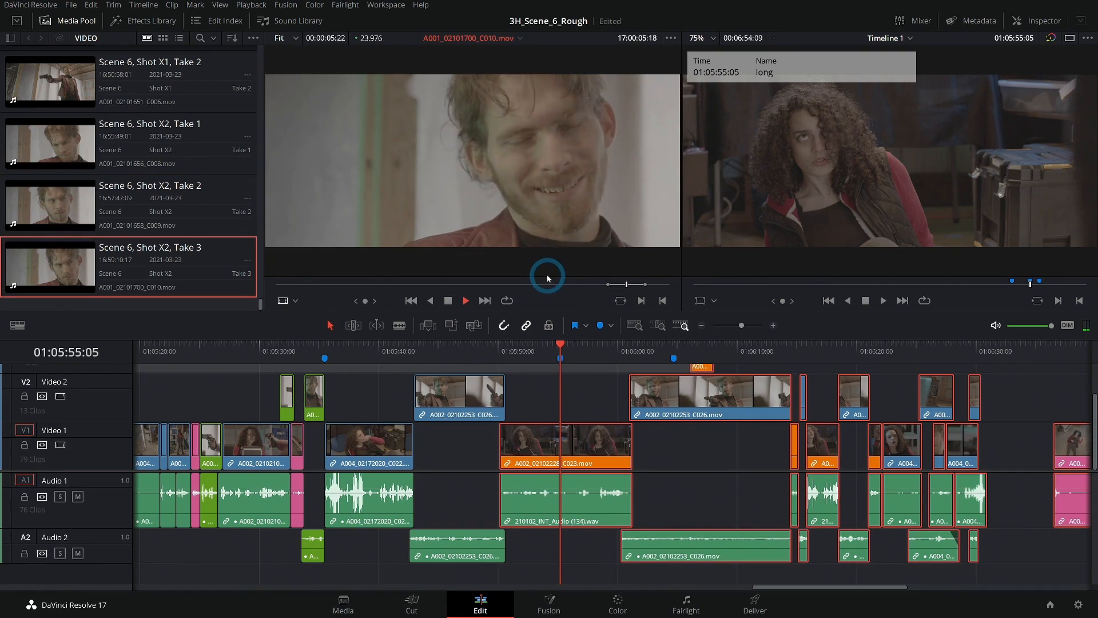
drag(547, 279, 456, 285)
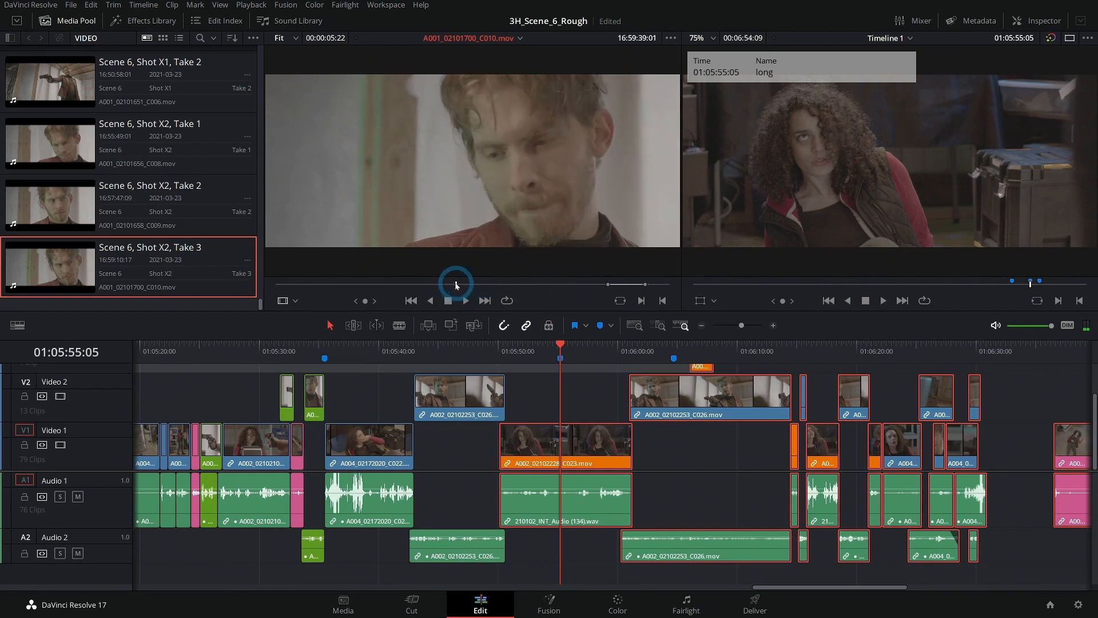
click(55, 206)
click(539, 283)
drag(539, 282, 563, 282)
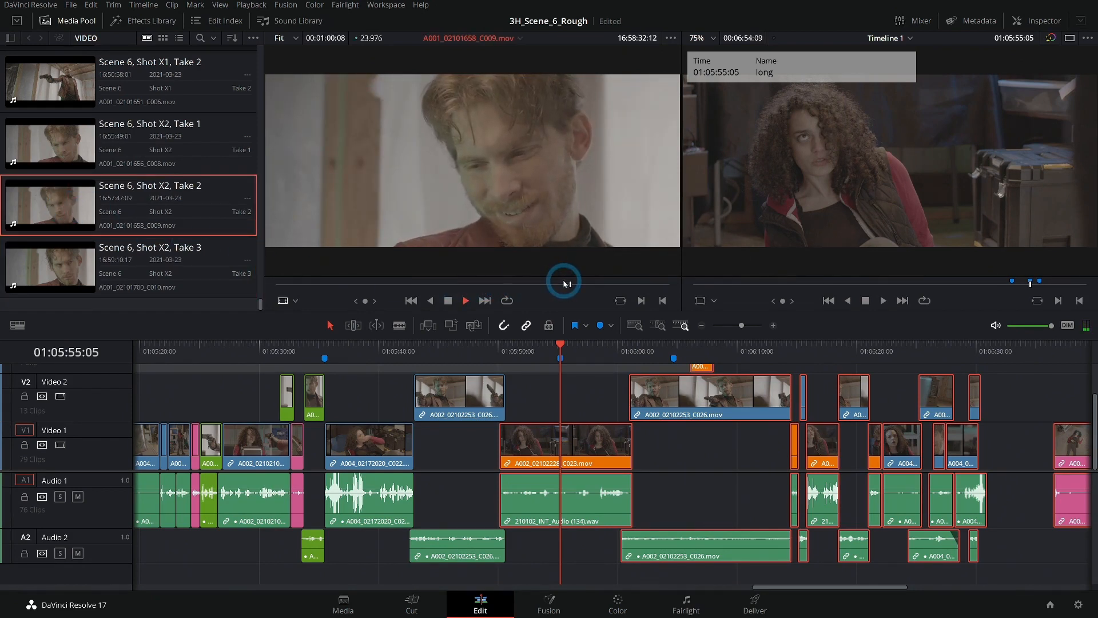
- Load Scene 6, Shot 6 & 13, Take 1 in the source viewer and mark a two-second gunman range ending at 22:48:58:03
scroll(127, 218, up, 10)
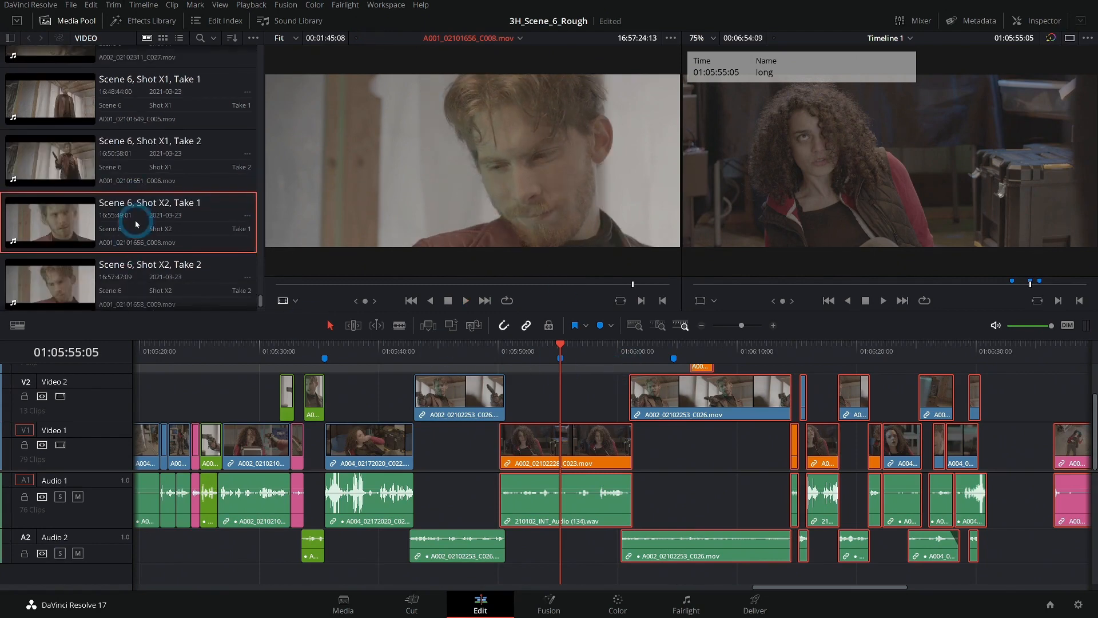
click(150, 144)
drag(458, 281, 503, 286)
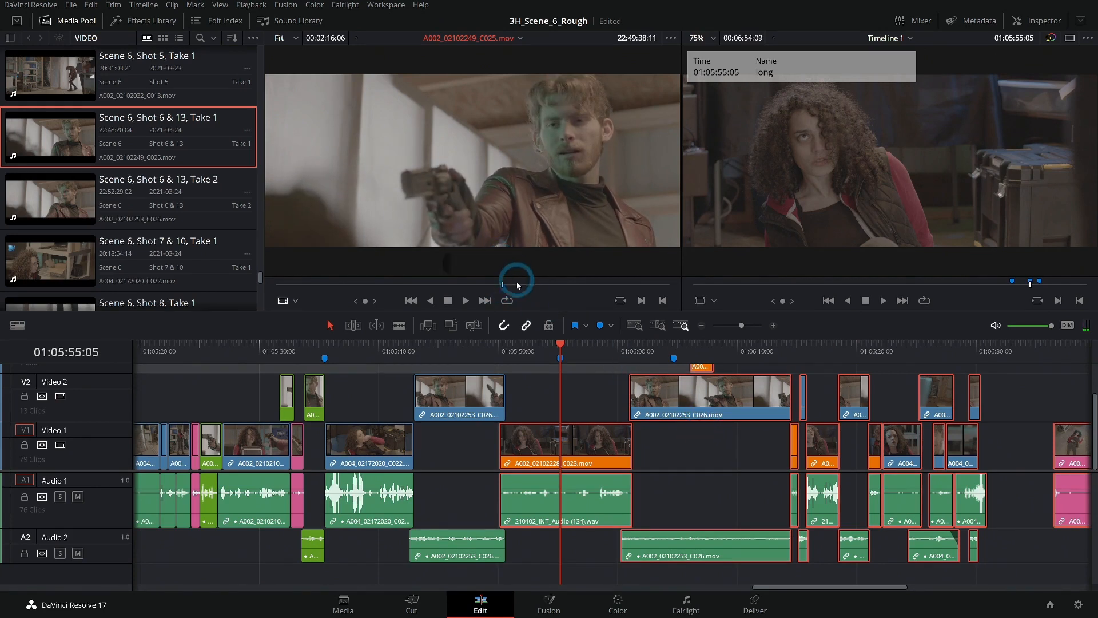
drag(506, 289, 363, 272)
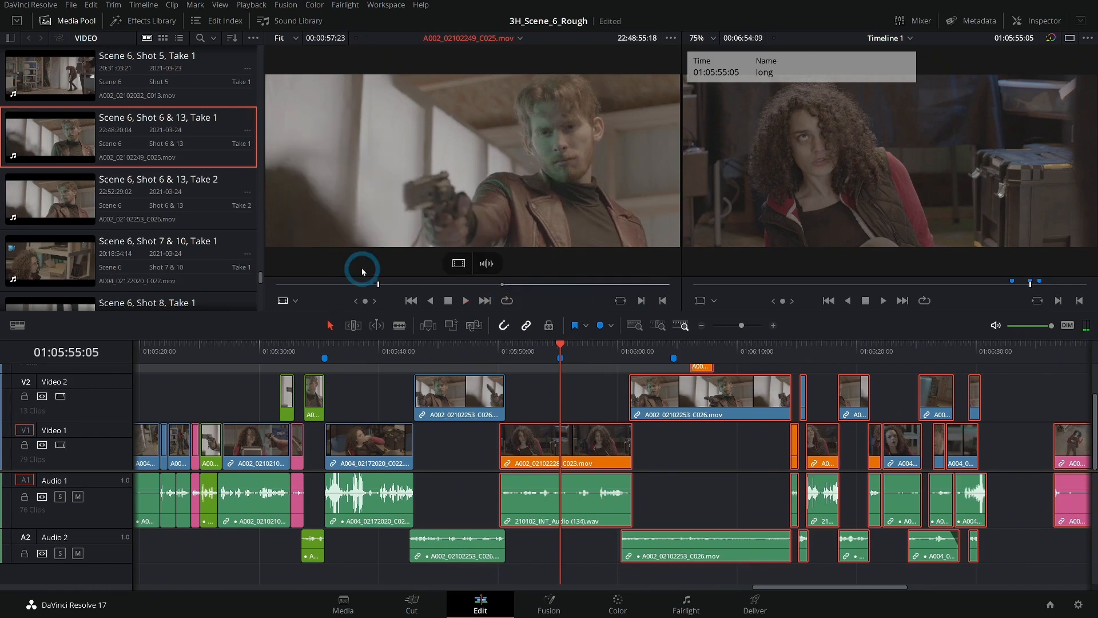
key(space)
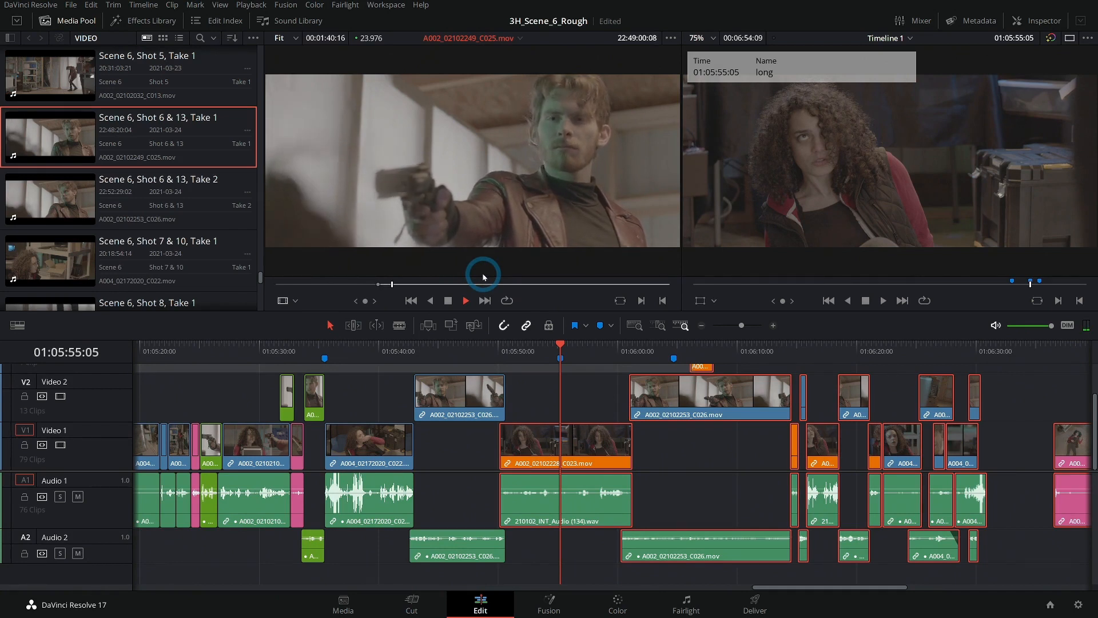
key(space)
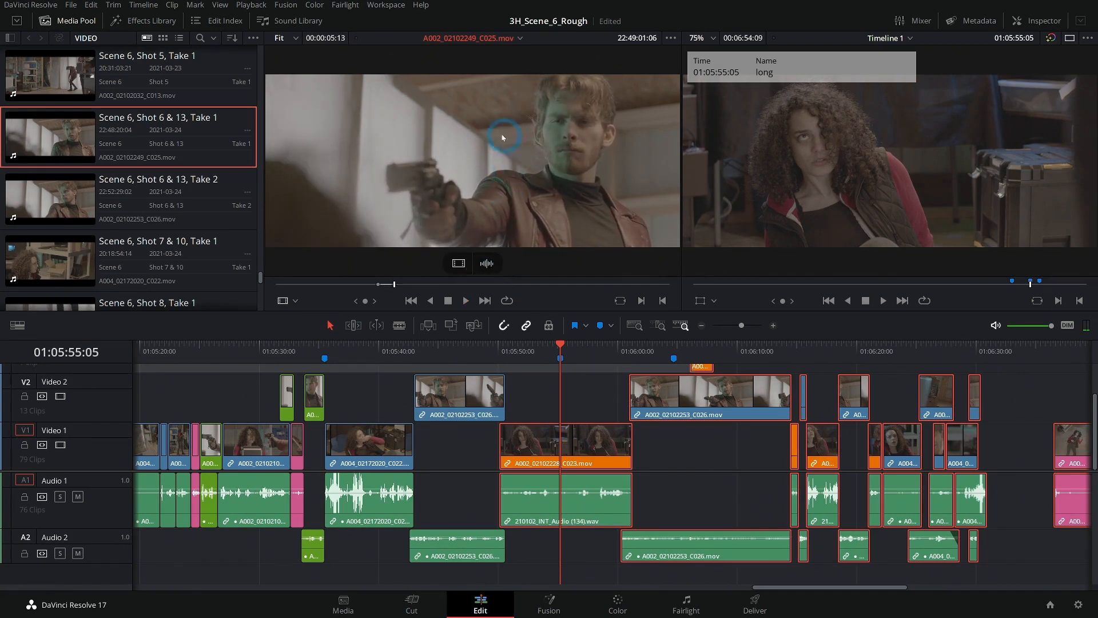
drag(386, 282, 381, 283)
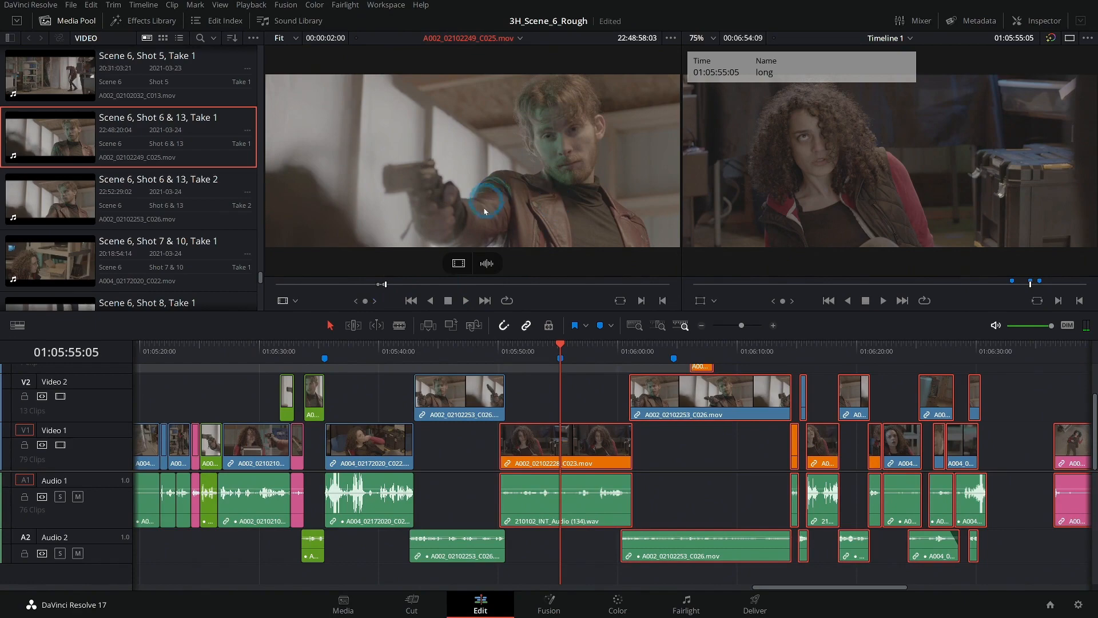
- Place only the video of the marked gunman range on Video 2 above the reaction shot, ending at 01:05:56:13, and play it back
drag(459, 265, 481, 232)
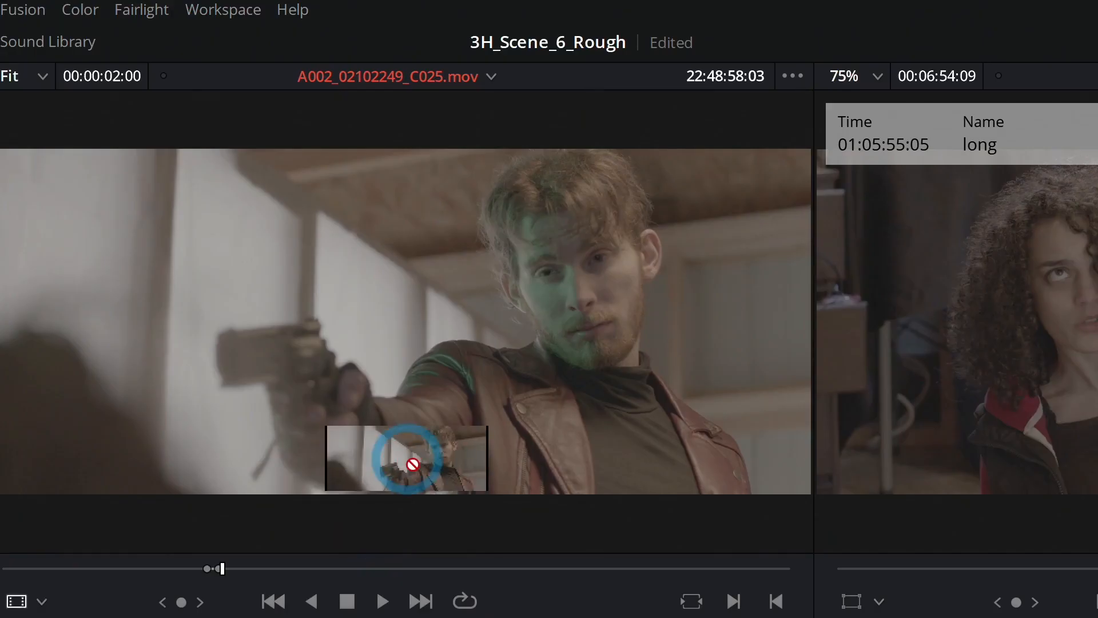
drag(414, 464, 550, 419)
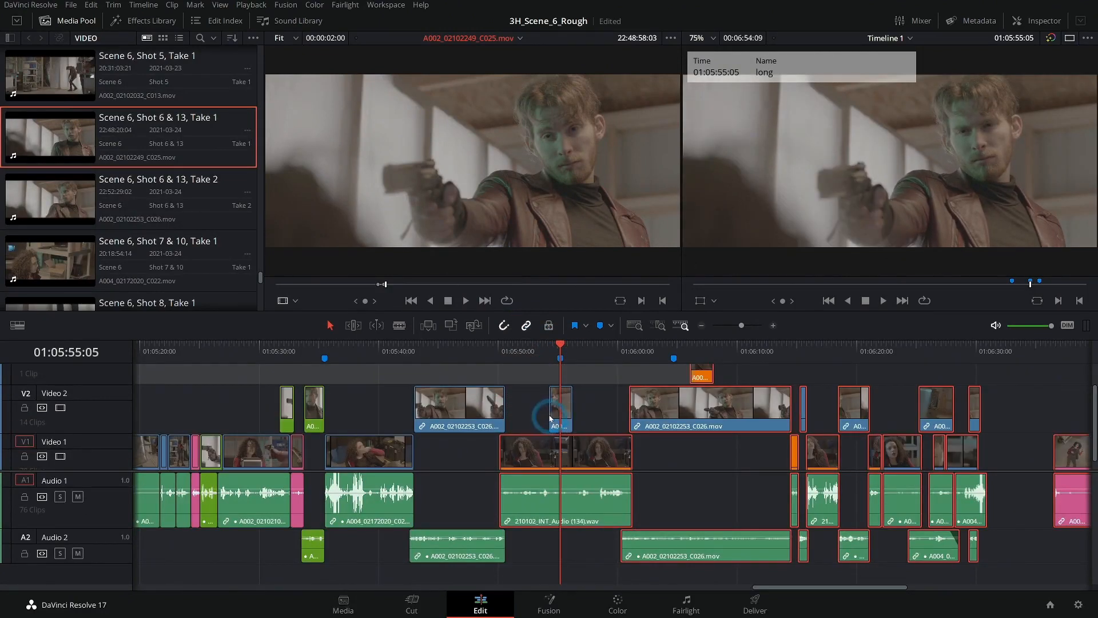
drag(528, 352, 550, 351)
key(space)
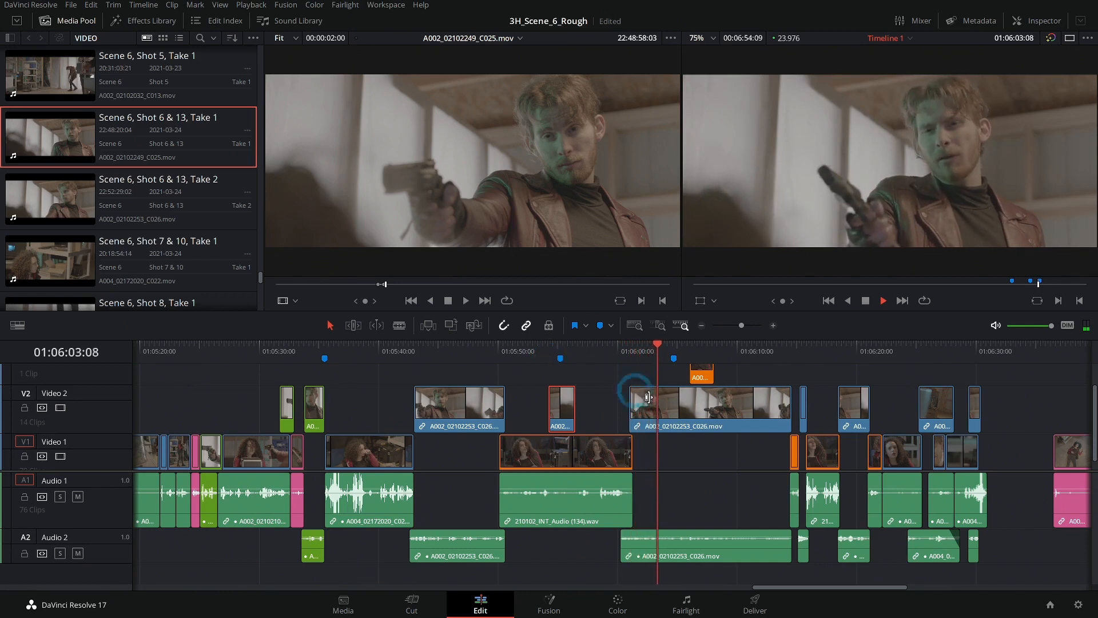
key(space)
- Replay the exchange with the inserted gunman cutaway and closely examine its end at 01:05:56:13 against the reaction shot's audio
drag(530, 355, 490, 355)
key(space)
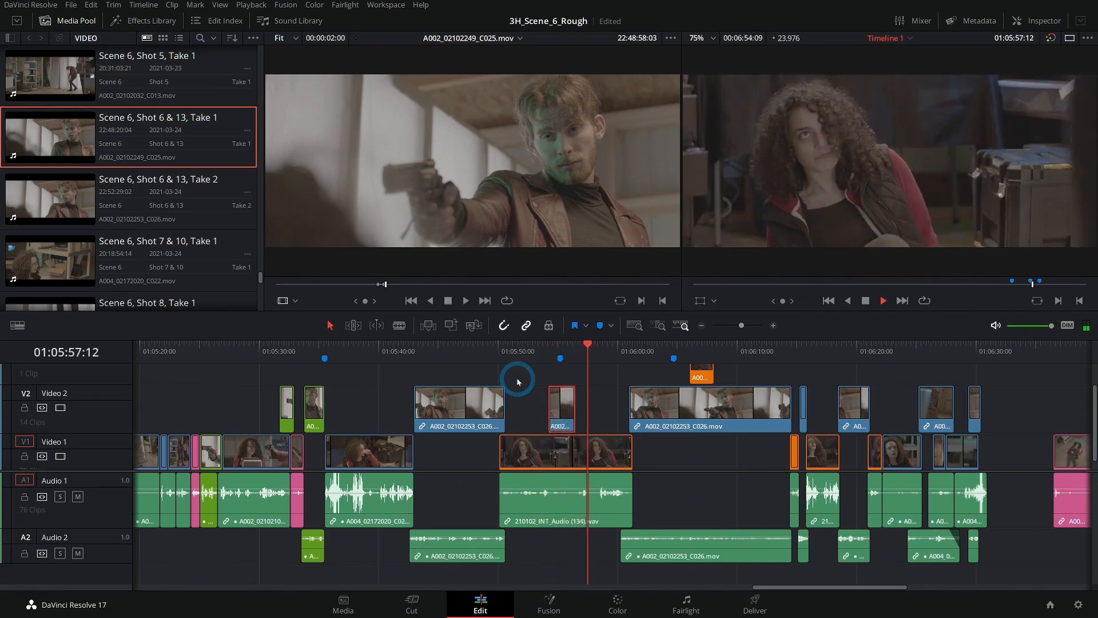
click(576, 351)
click(773, 327)
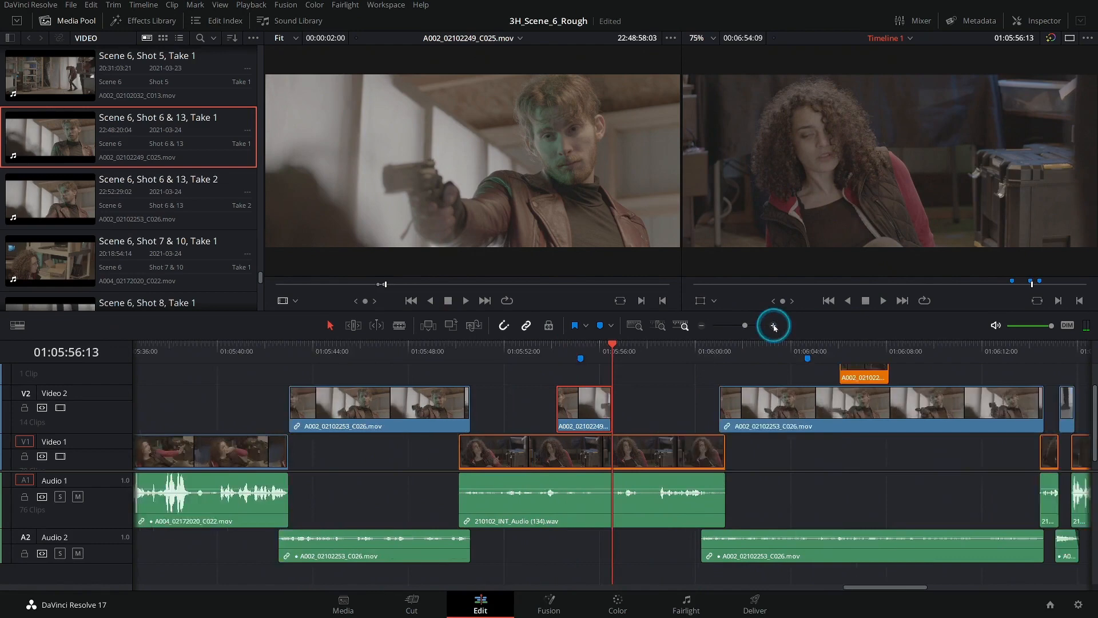
click(775, 327)
click(774, 327)
drag(611, 345, 449, 362)
key(space)
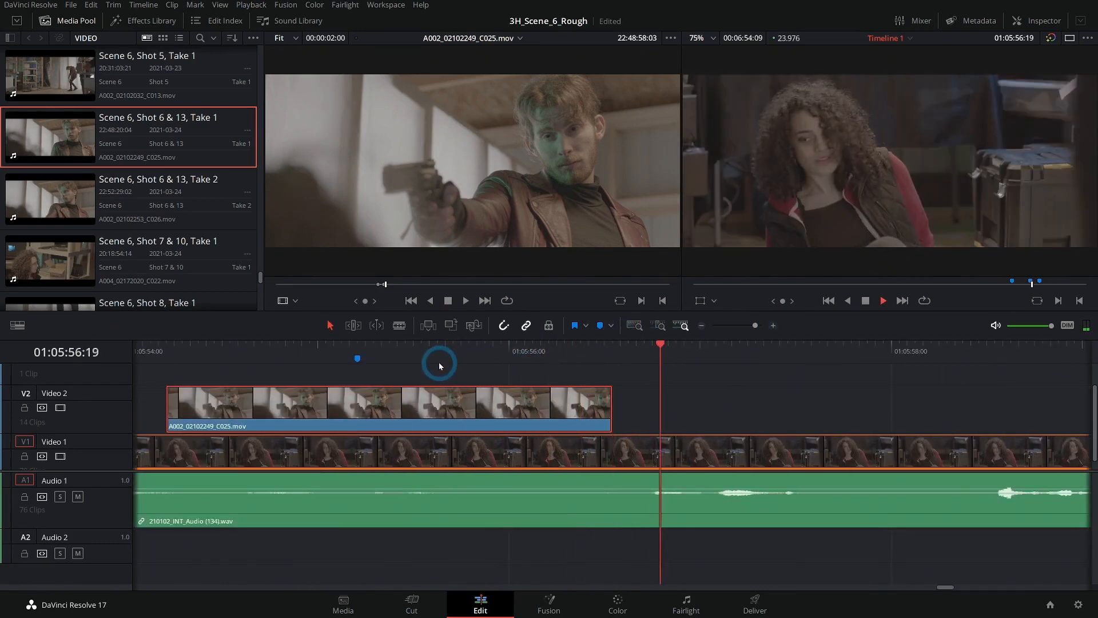
click(602, 350)
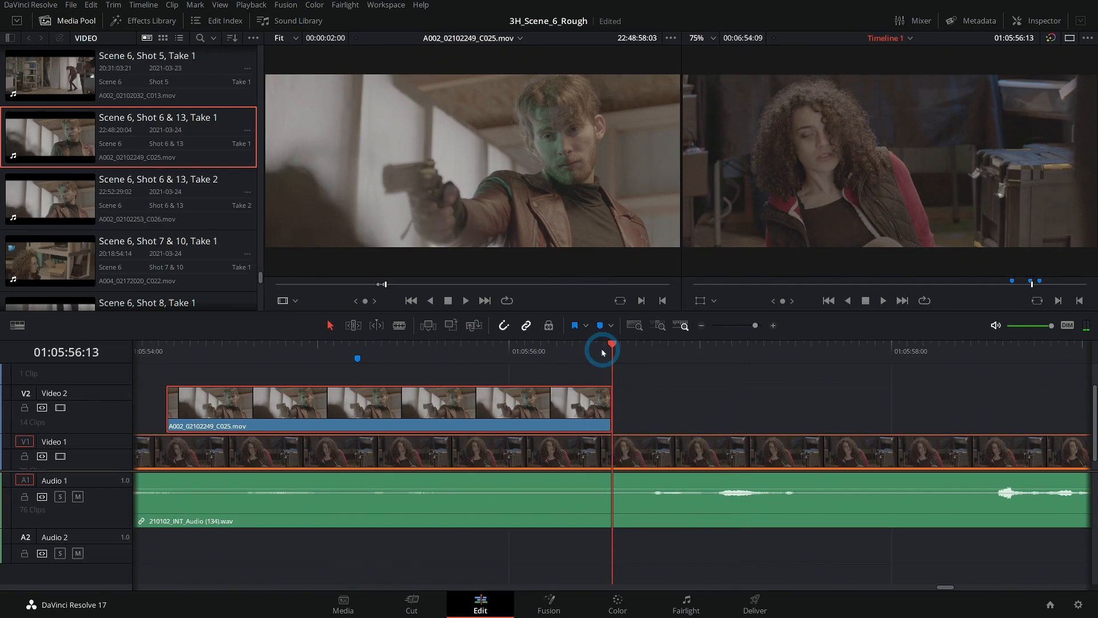
- Trim the end of the gunman cutaway on Video 2 back to 01:05:56:11 and play through the cut
click(605, 354)
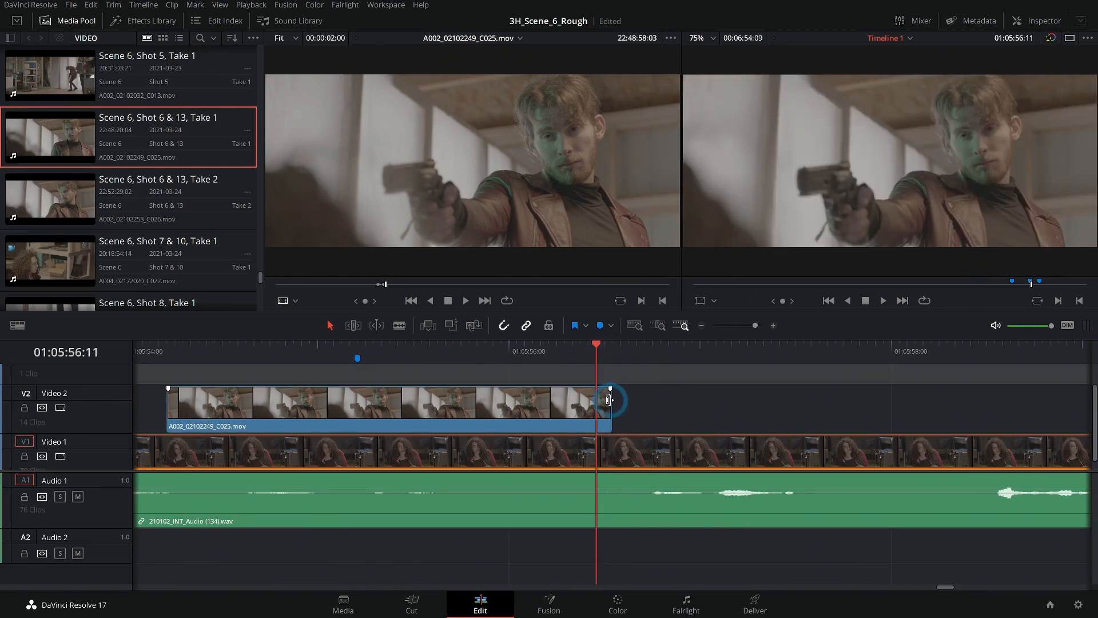
drag(609, 399, 595, 400)
click(483, 346)
key(space)
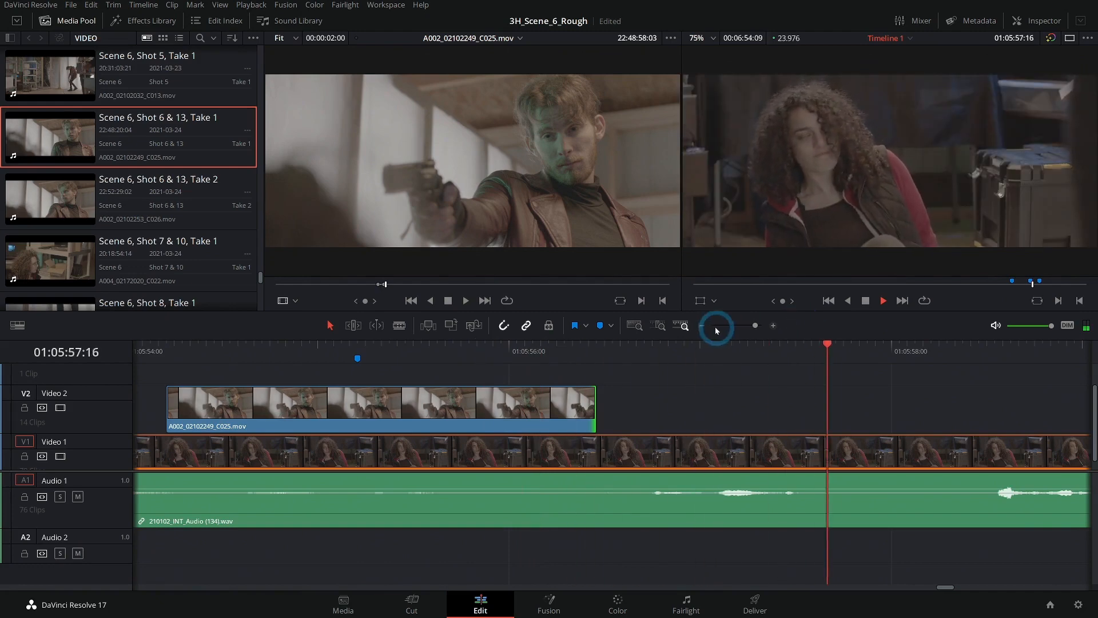
click(703, 325)
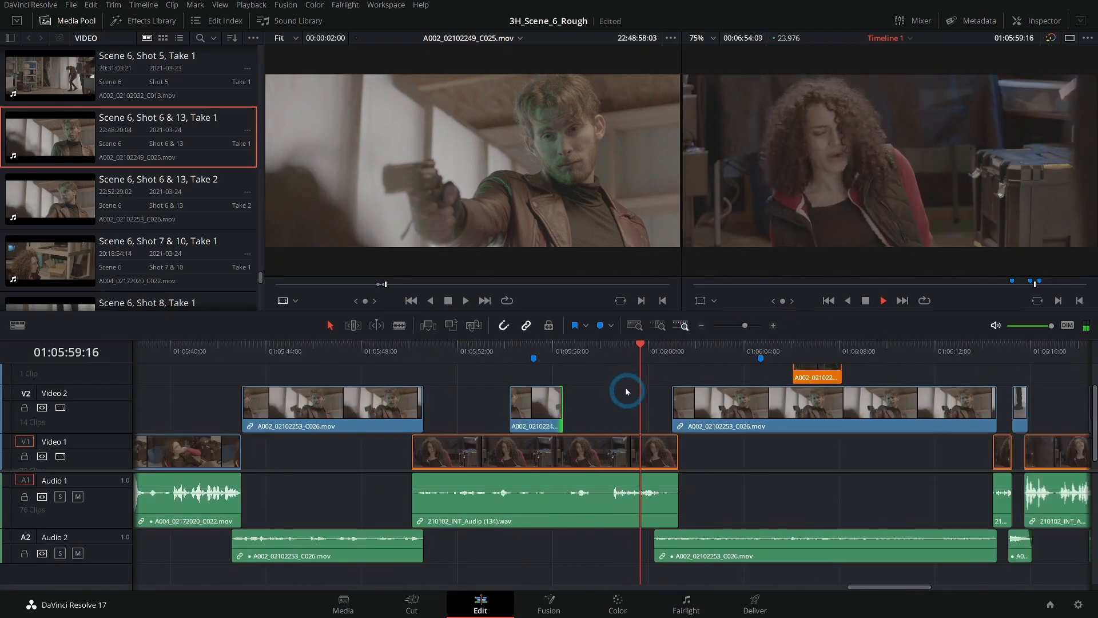
click(627, 408)
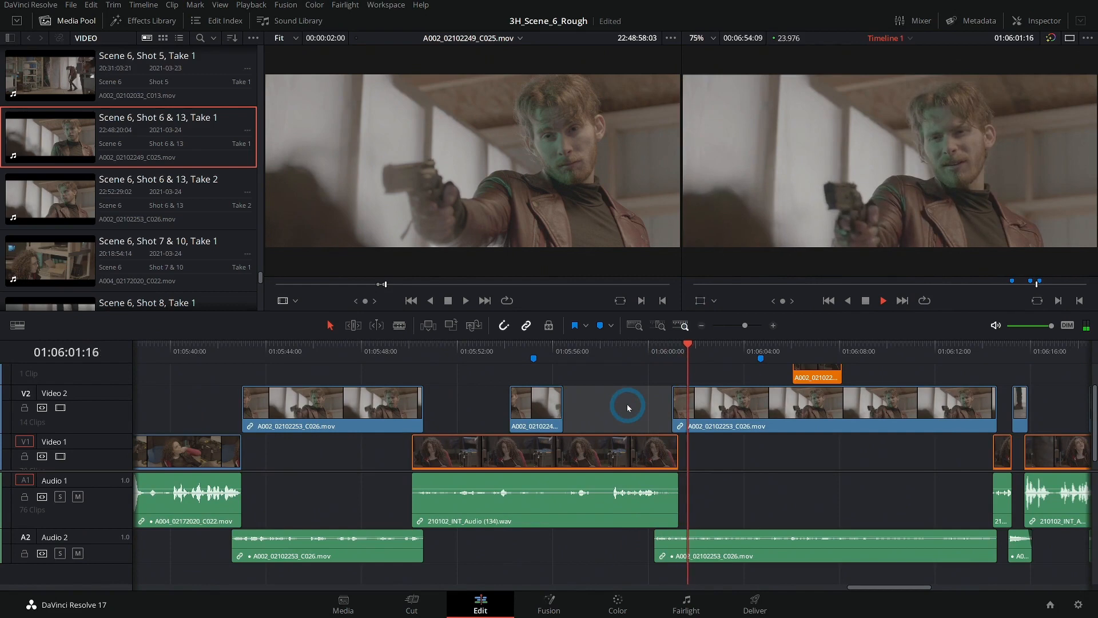
- Trim only the picture end of the gunman shot preceding the reaction shot to 01:05:50:11 and play back the transition
click(473, 345)
click(424, 356)
scroll(540, 392, left, 3)
click(326, 345)
key(space)
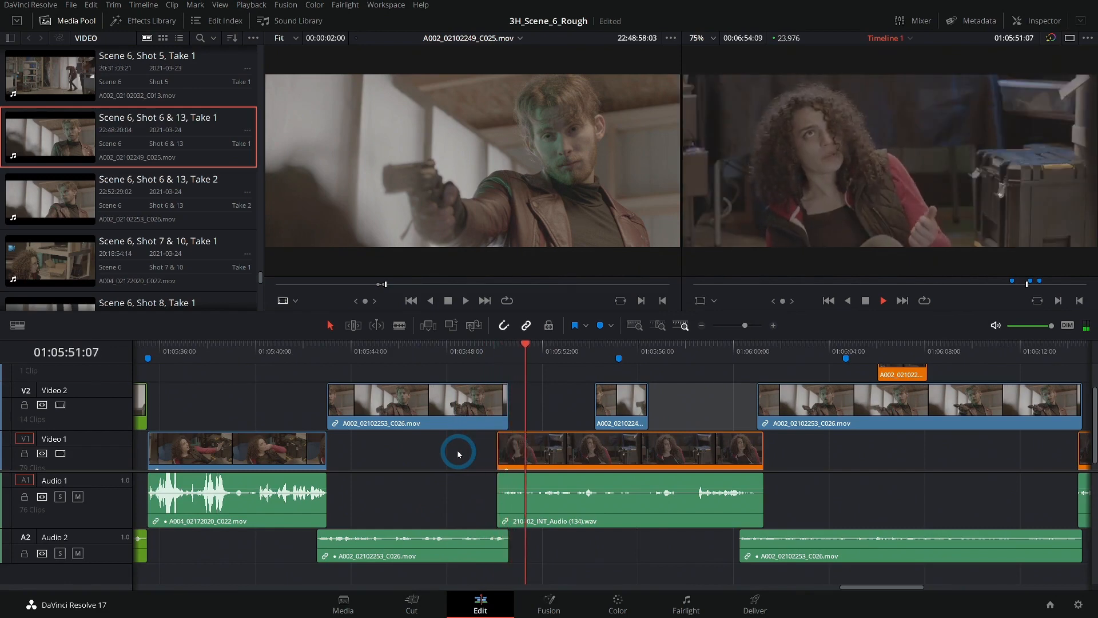
click(489, 351)
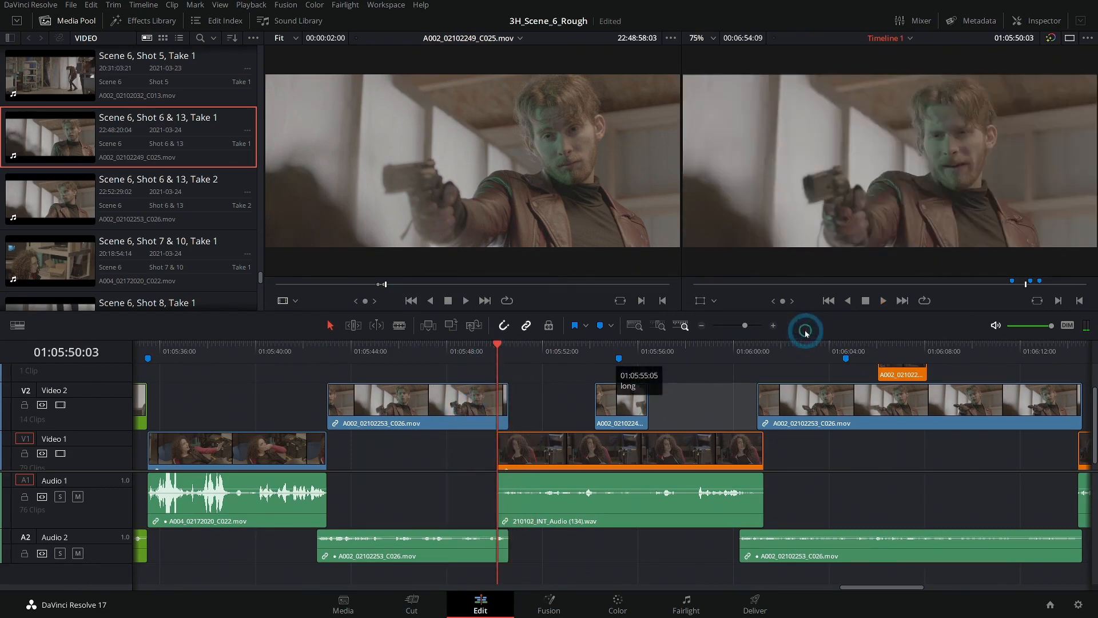
click(773, 325)
drag(624, 347, 645, 356)
click(658, 393)
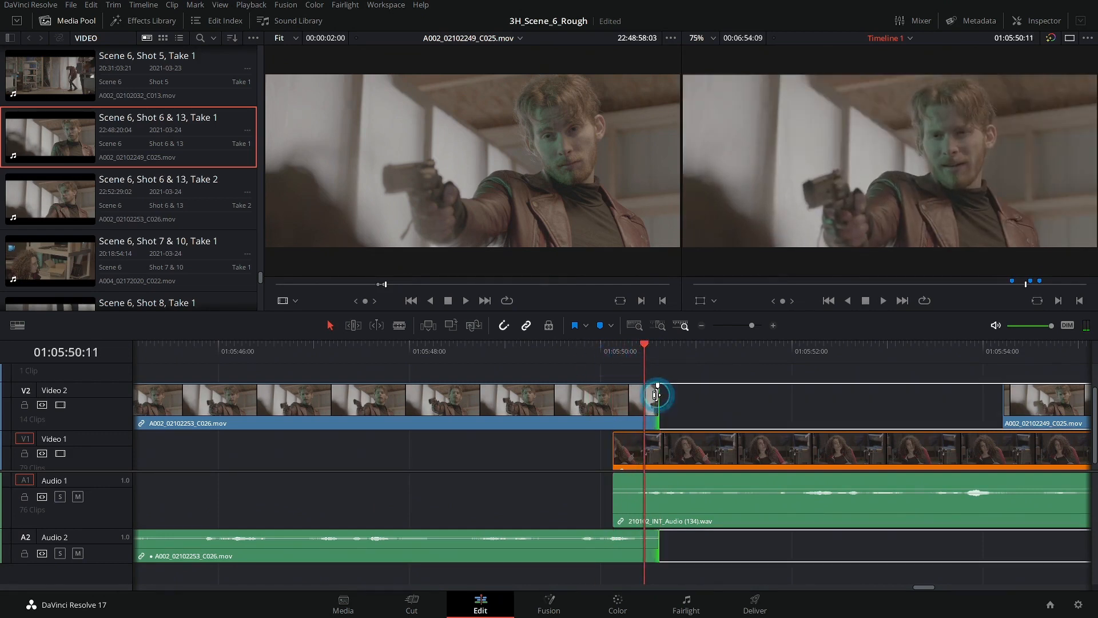
drag(652, 394, 638, 397)
click(545, 357)
key(space)
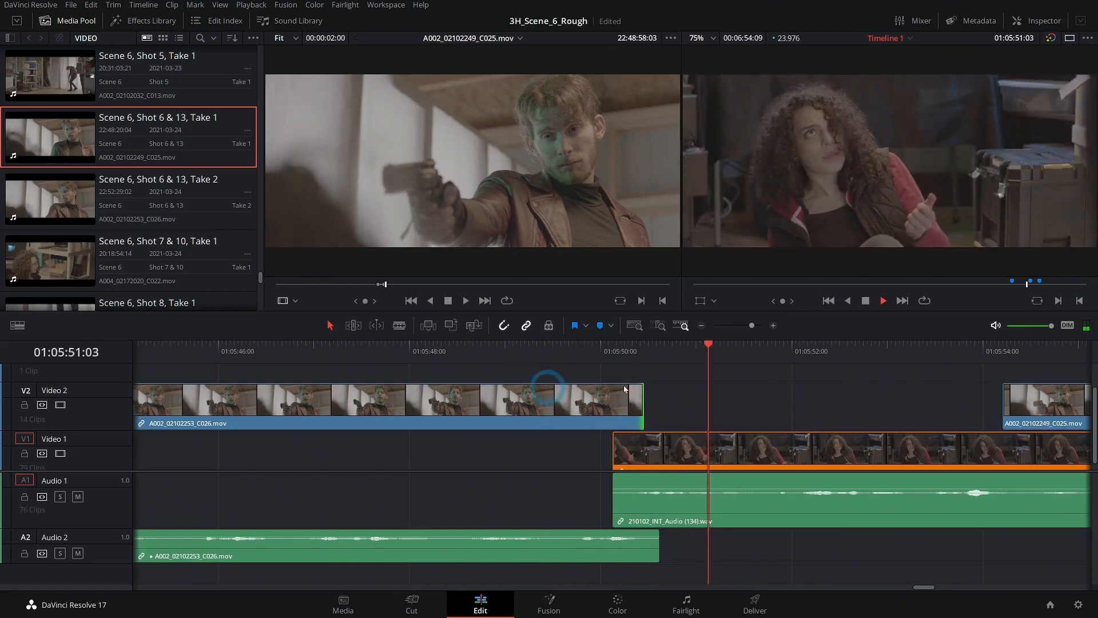
- Load the reaction shot's source clip A002_02102228_C023.mov by match frame and mark a range from 22:28:11:23 to 22:28:14:23
click(701, 326)
drag(613, 359, 625, 360)
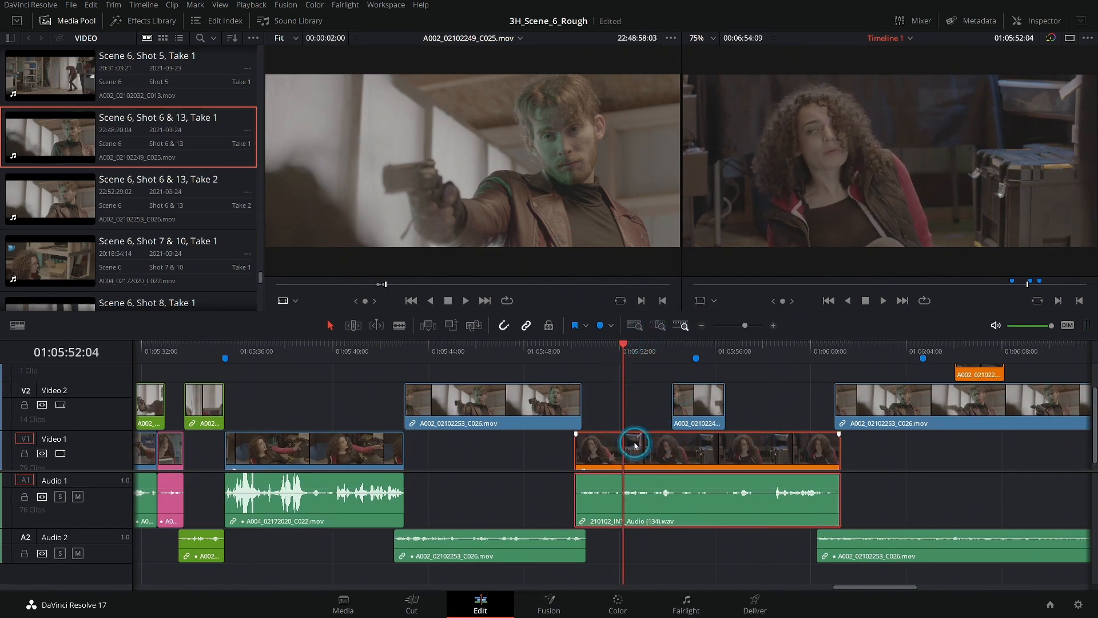
mouse_move(552, 216)
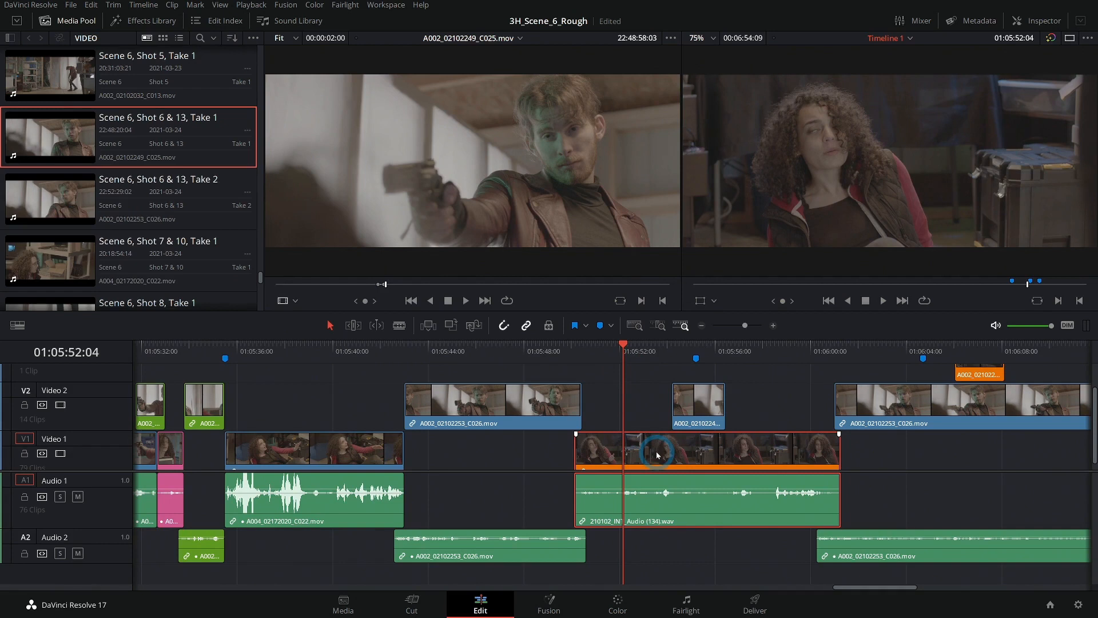
key(f)
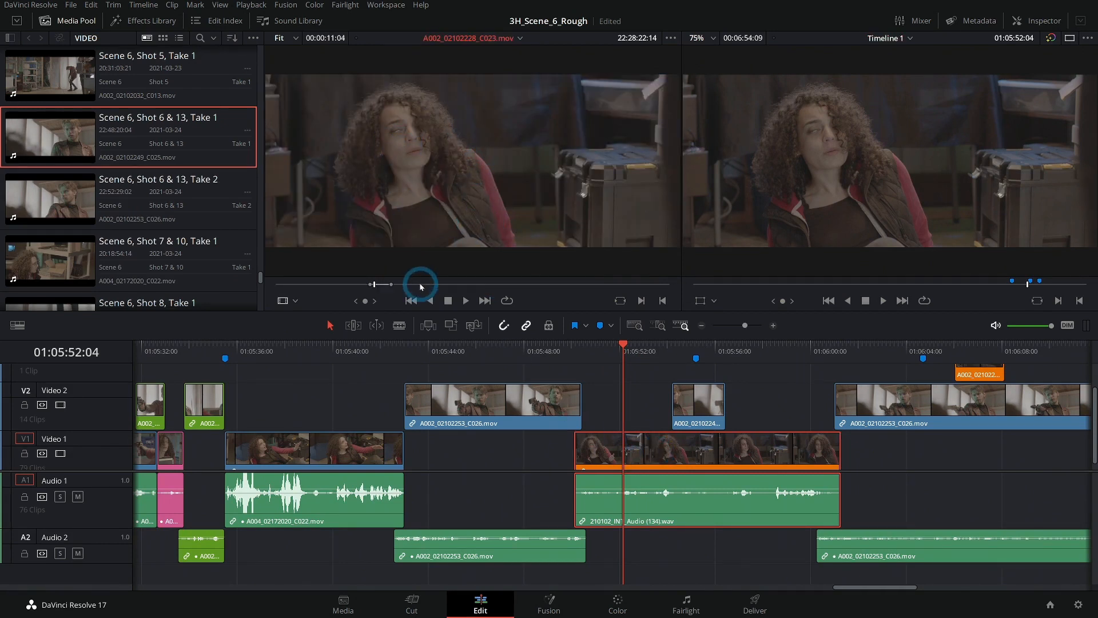
click(350, 284)
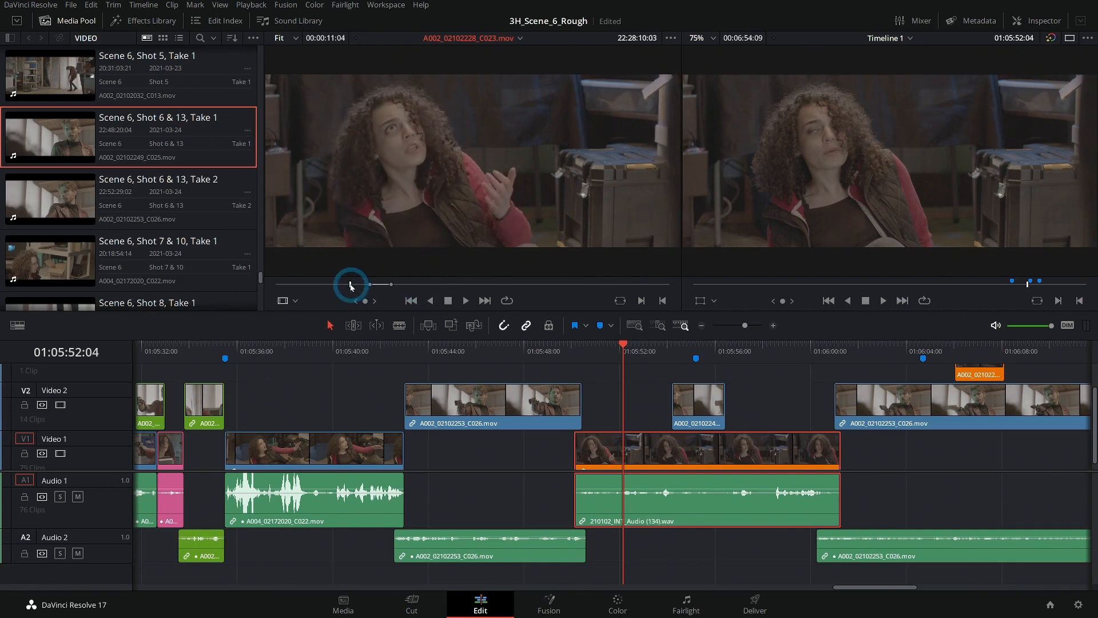
drag(351, 286, 354, 286)
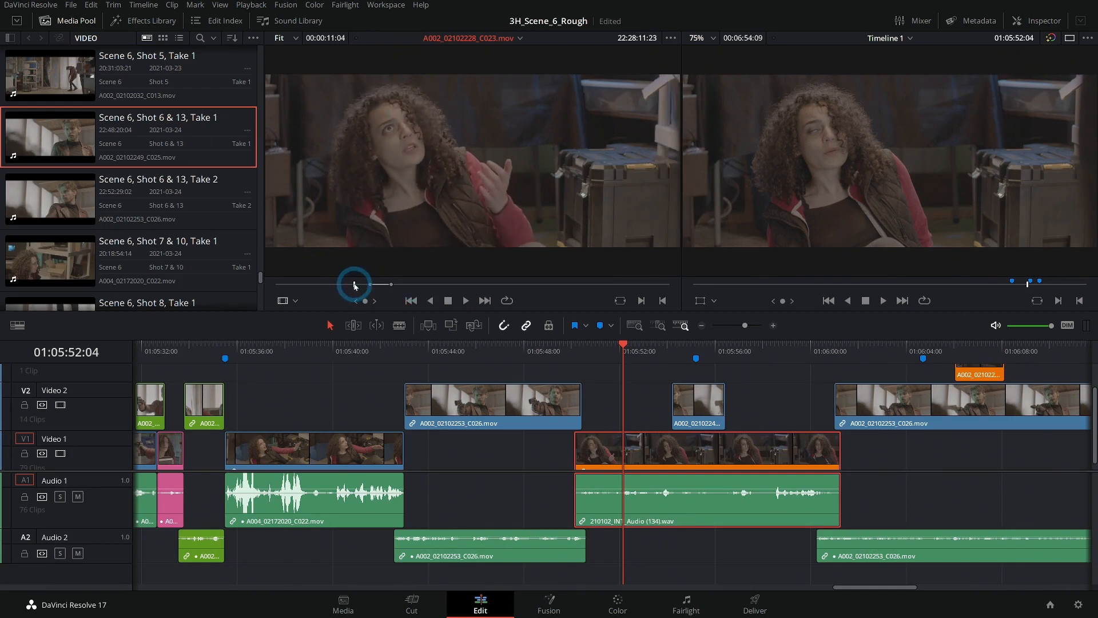
key(i)
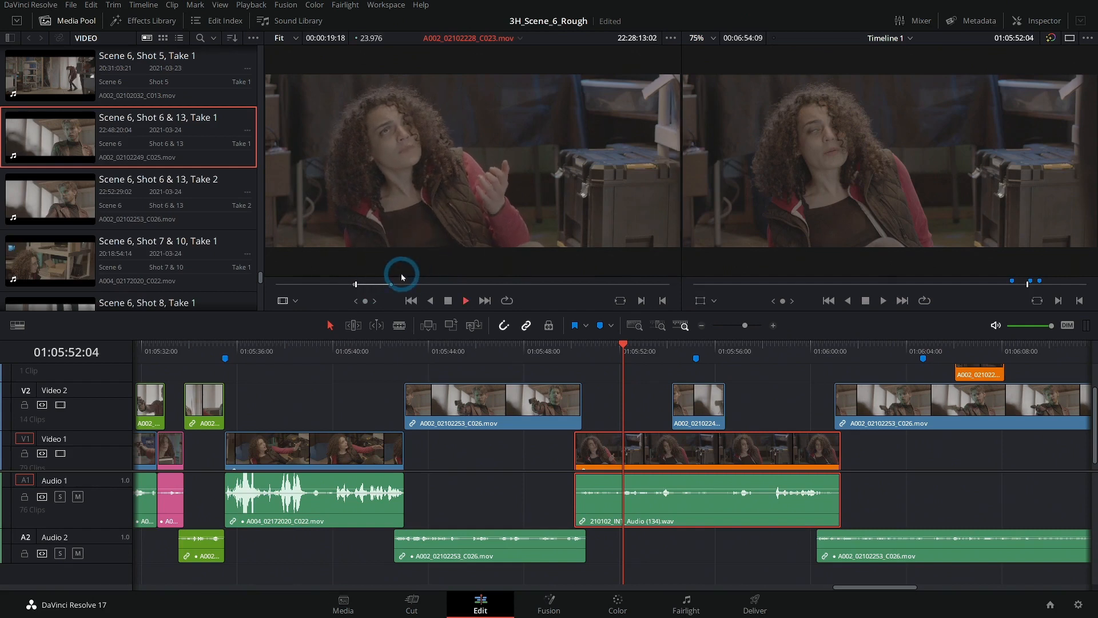
key(space)
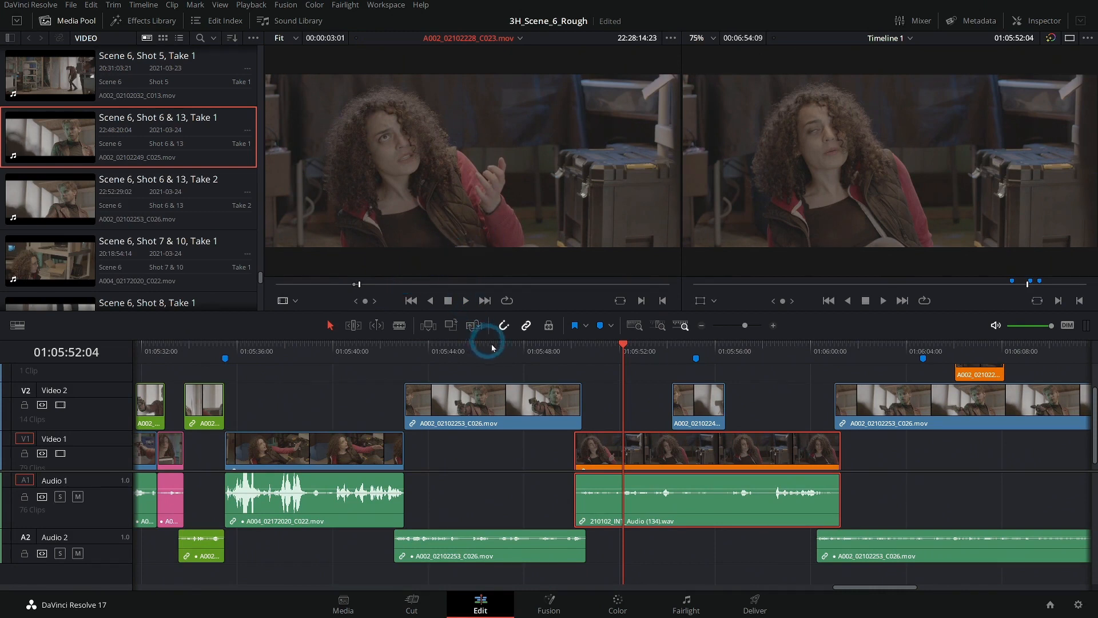
- Place only the video of the marked reaction range on Video 3 above the earlier gunman shot, starting at about 01:05:45, and play it
scroll(590, 389, up, 2)
drag(454, 264, 426, 386)
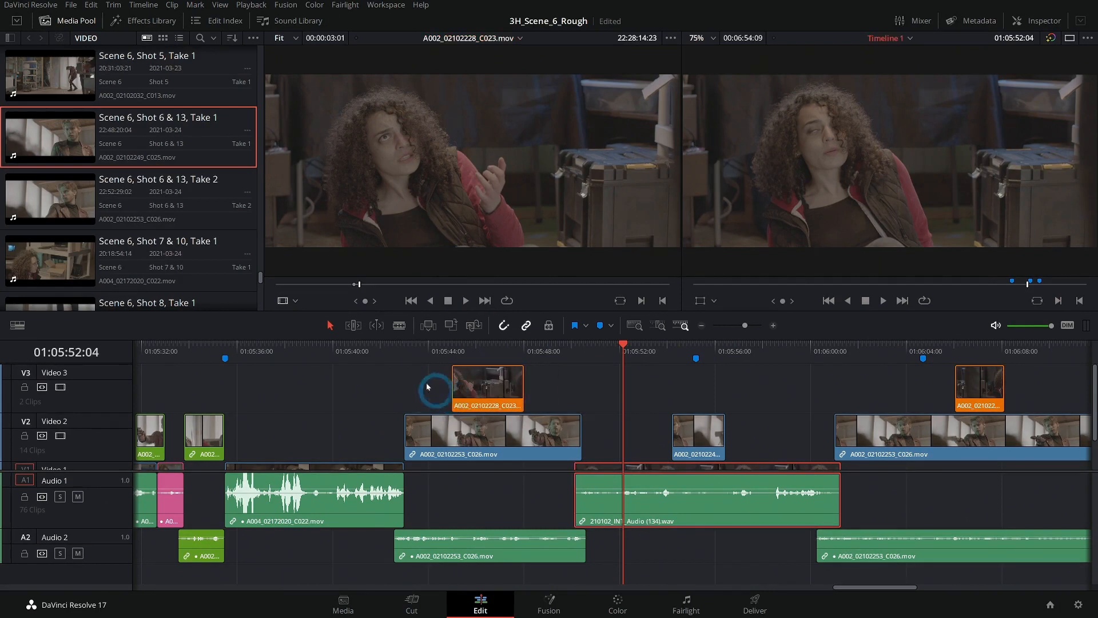
click(402, 346)
key(space)
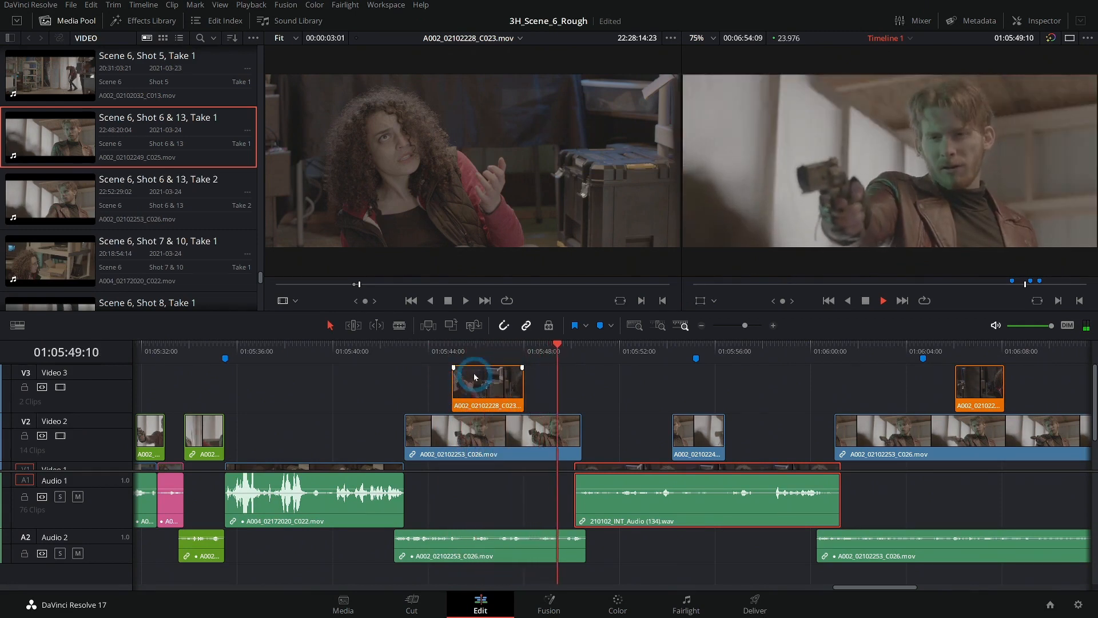
- Extend the new Video 3 reaction cutaway's start slightly earlier, shorten its end to about 01:05:45, and play back the sequence
drag(453, 381, 444, 382)
click(444, 346)
key(space)
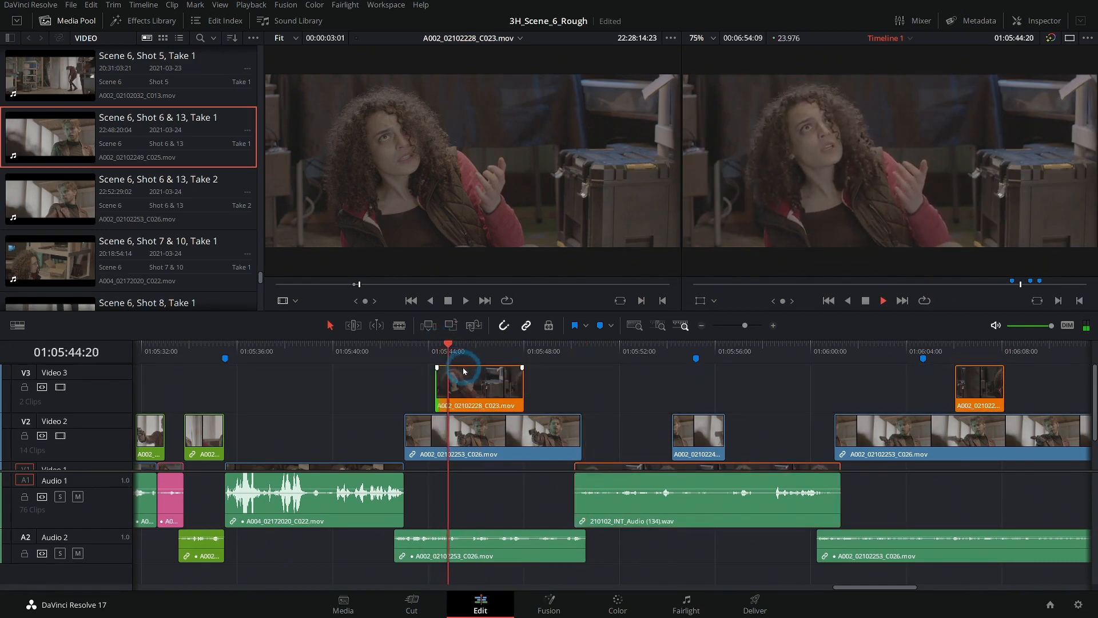
key(space)
drag(519, 383, 465, 380)
click(370, 350)
scroll(373, 396, down, 2)
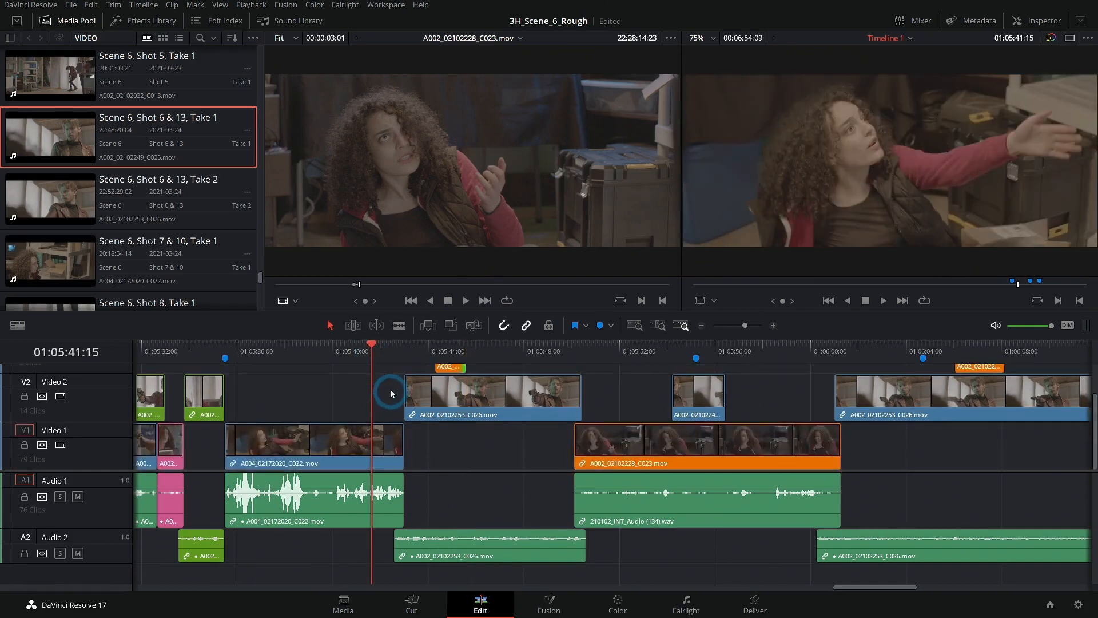
key(space)
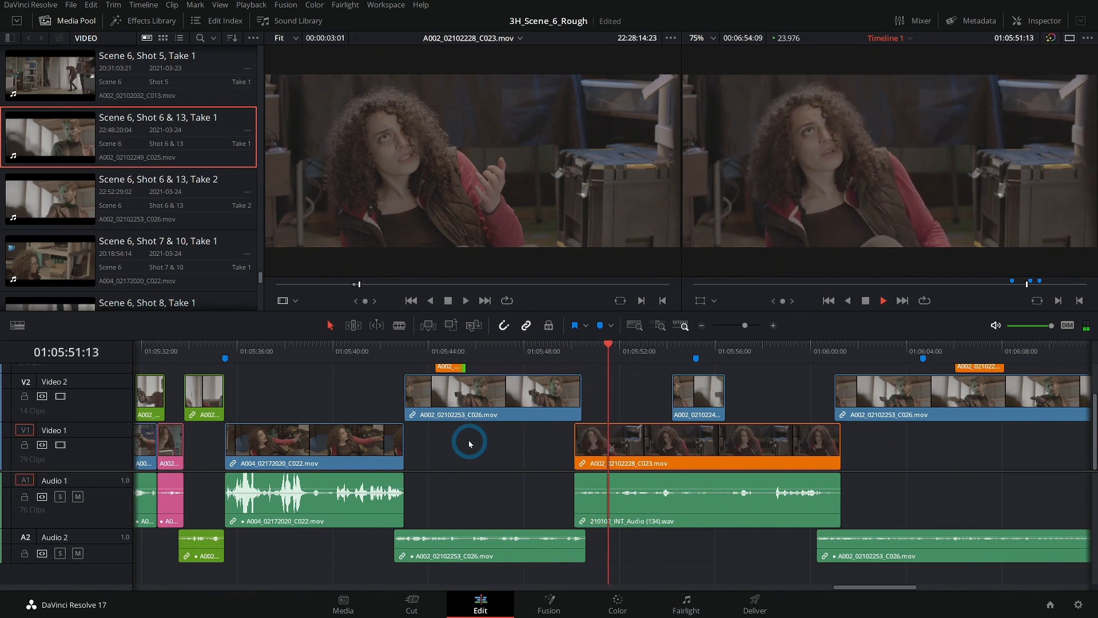
scroll(641, 398, up, 1)
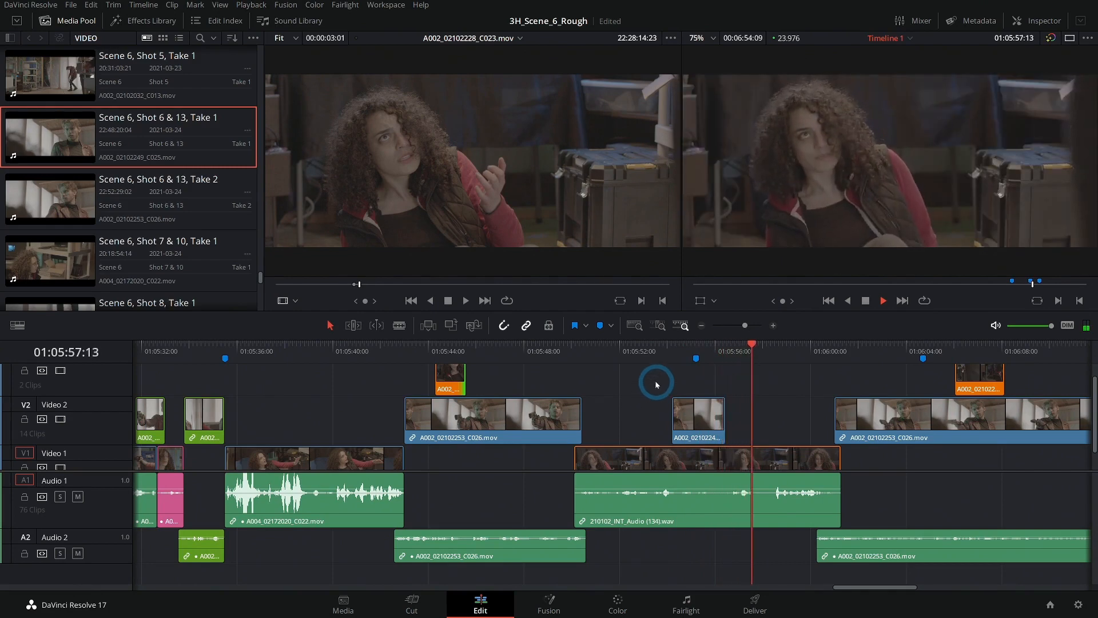
drag(657, 384, 519, 383)
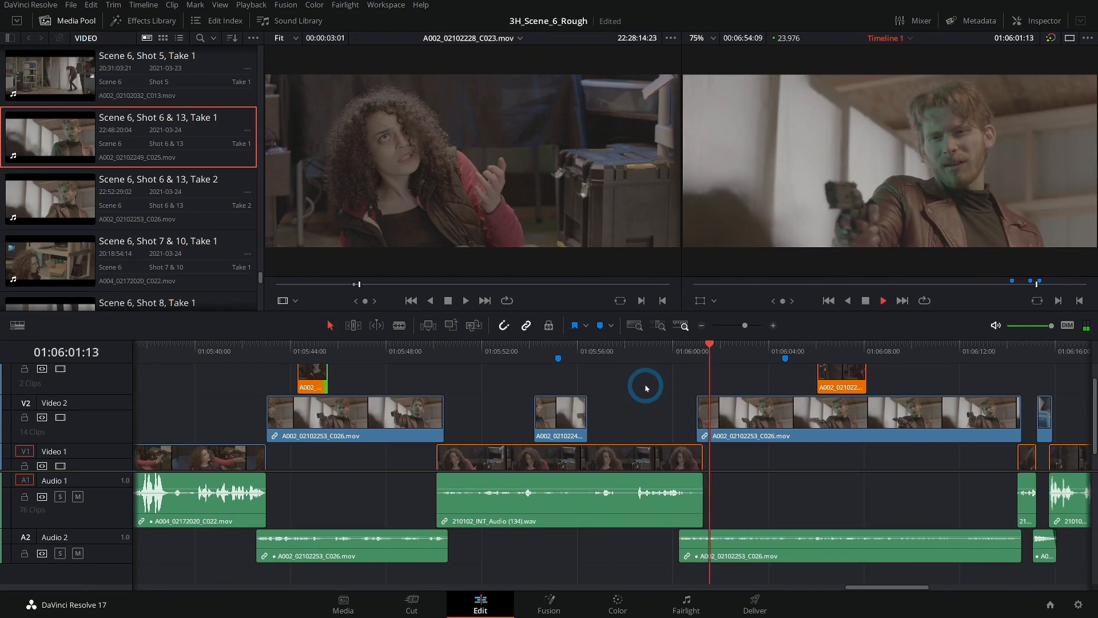
drag(646, 388, 537, 383)
drag(722, 456, 632, 468)
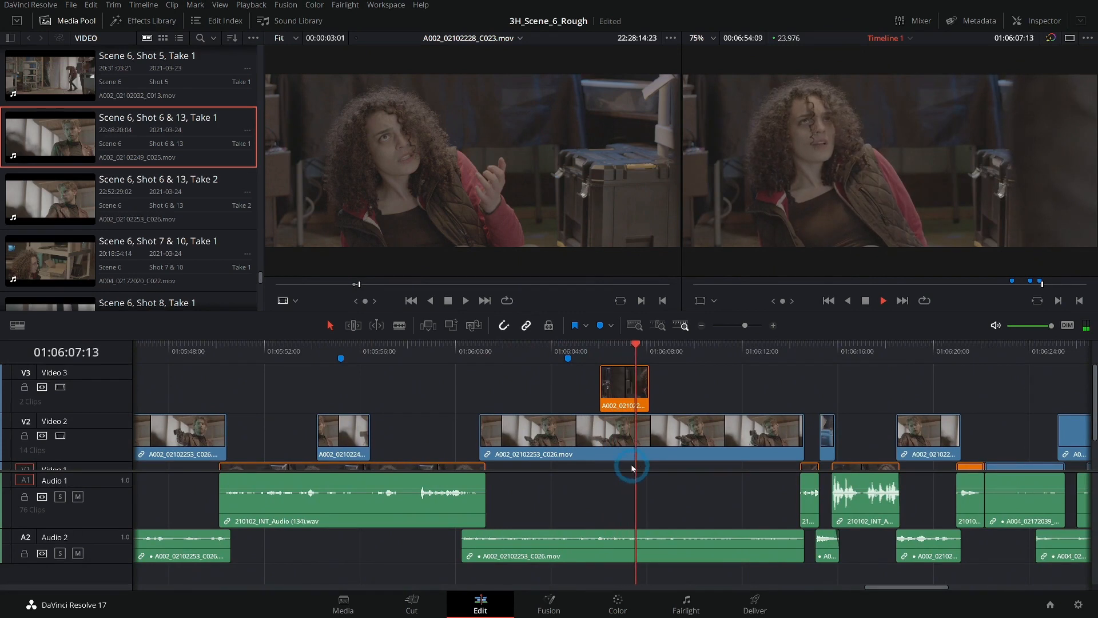
- Slip the footage inside the Video 3 reaction cutaway around 01:06:06 without moving the clip, and play the result
click(621, 347)
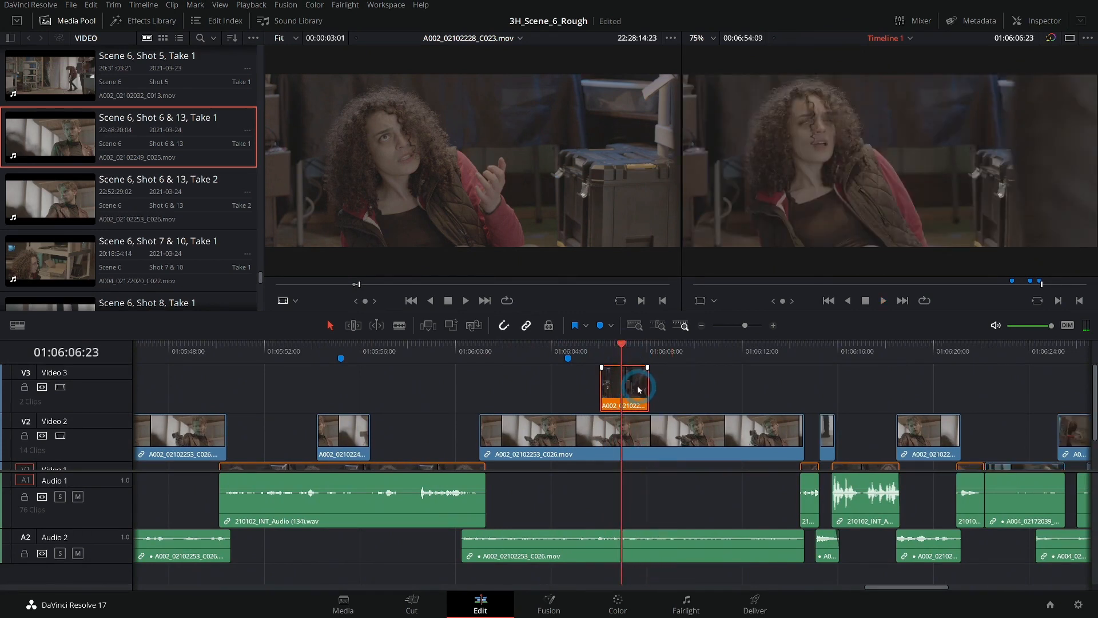
drag(613, 373, 713, 377)
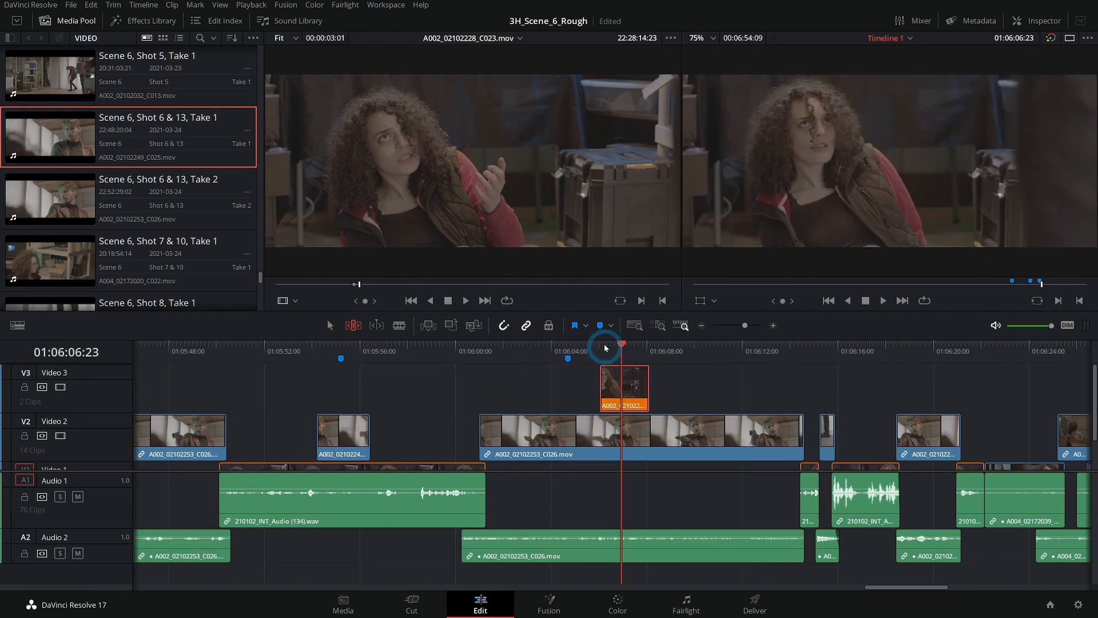
click(588, 347)
key(space)
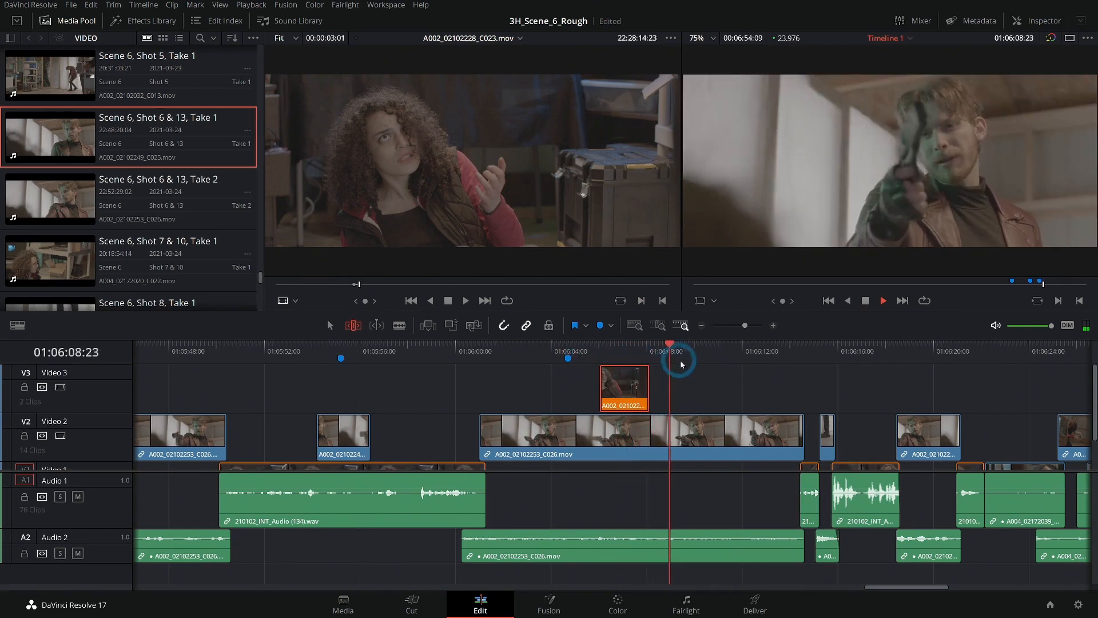
click(330, 325)
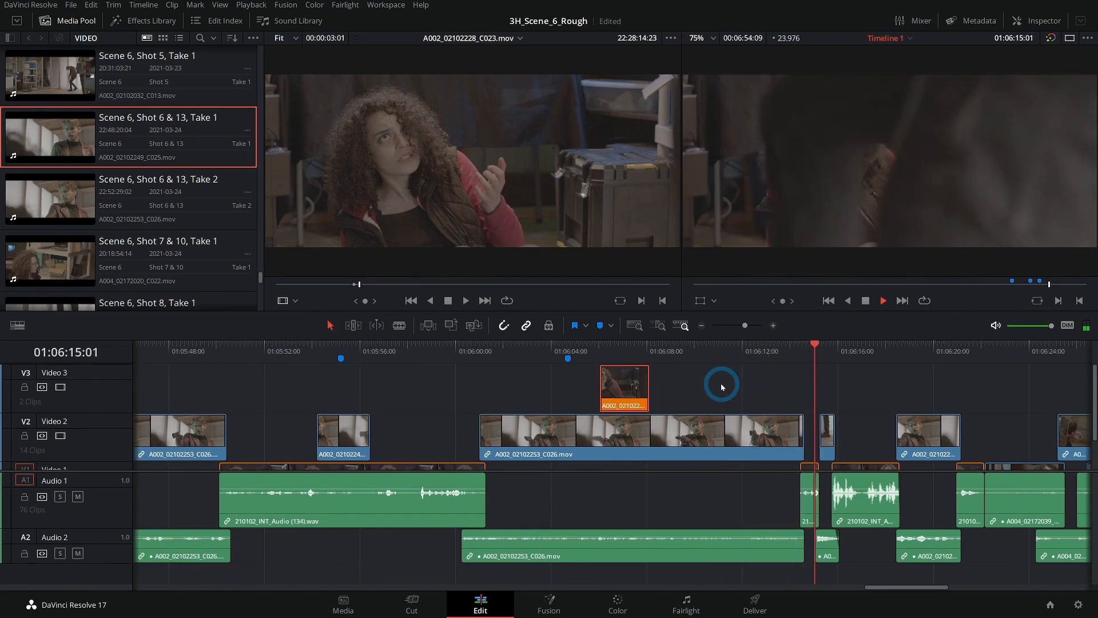
drag(834, 388, 542, 379)
key(space)
- Delete the two blue timeline markers near 01:06:04 and 01:05:54
click(702, 325)
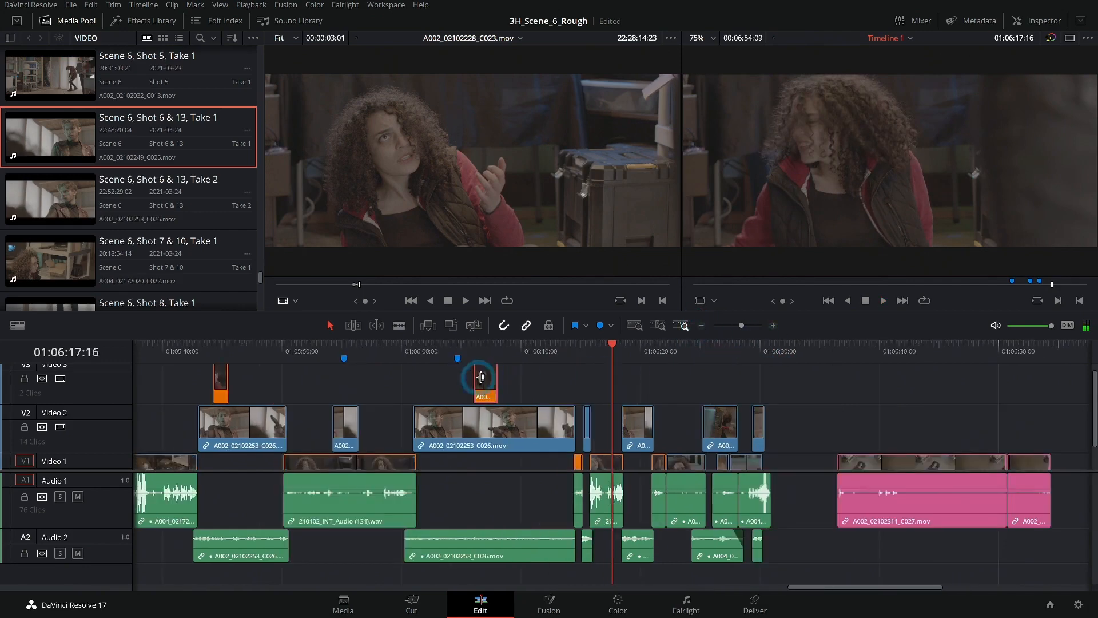
scroll(654, 373, left, 3)
click(574, 360)
key(Delete)
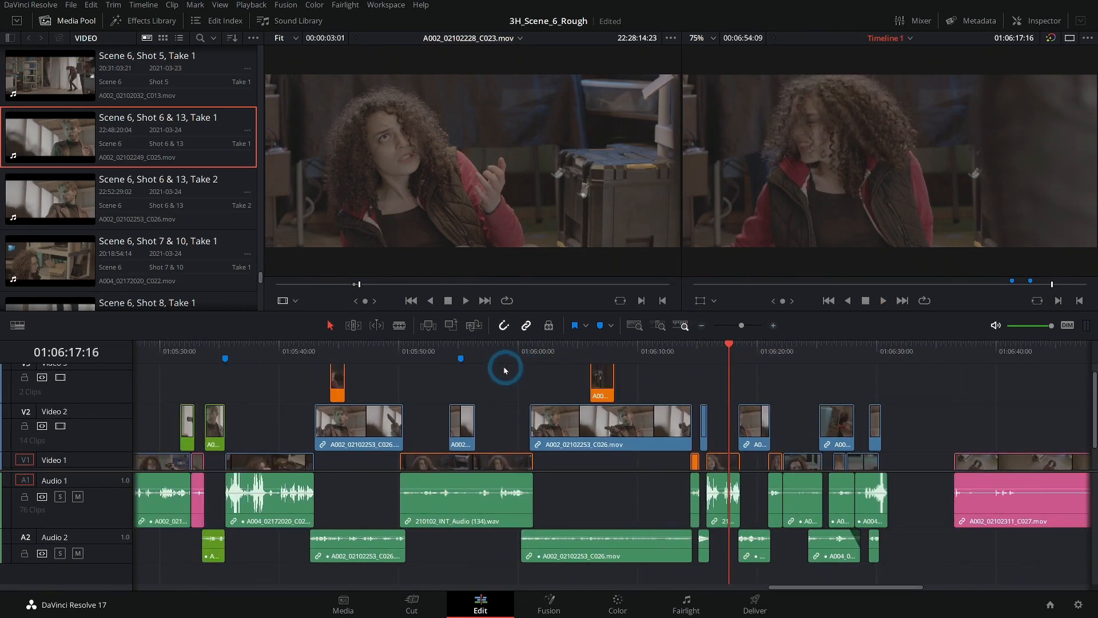
click(449, 351)
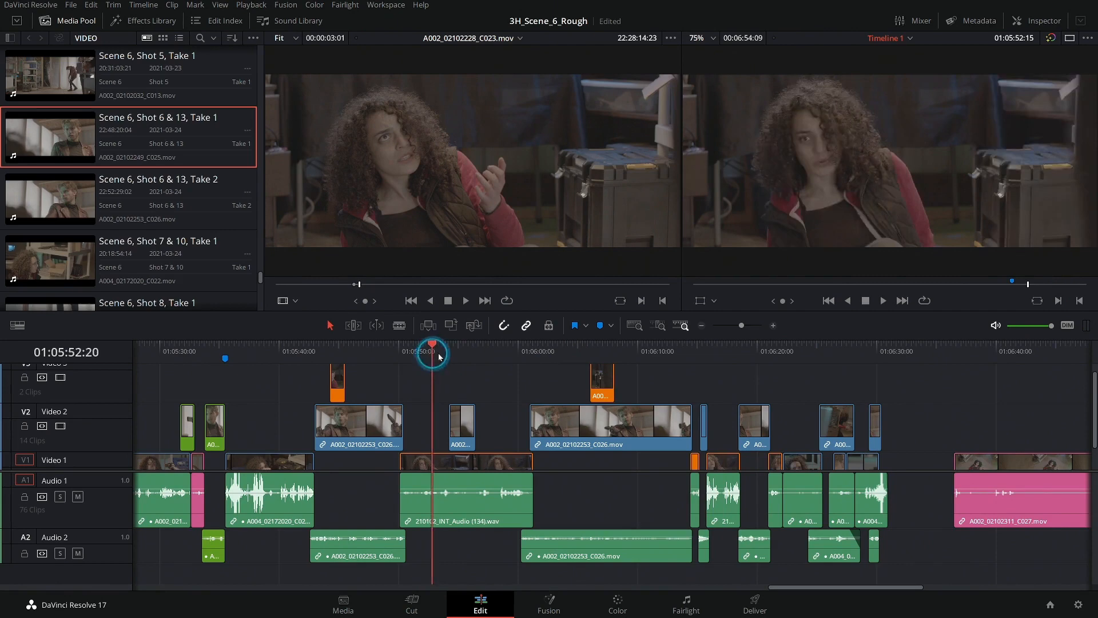
- Examine the file metadata and clip colour of the gunman cutaway on Video 2 and the reaction cutaway on Video 3
scroll(502, 374, down, 3)
scroll(502, 375, up, 4)
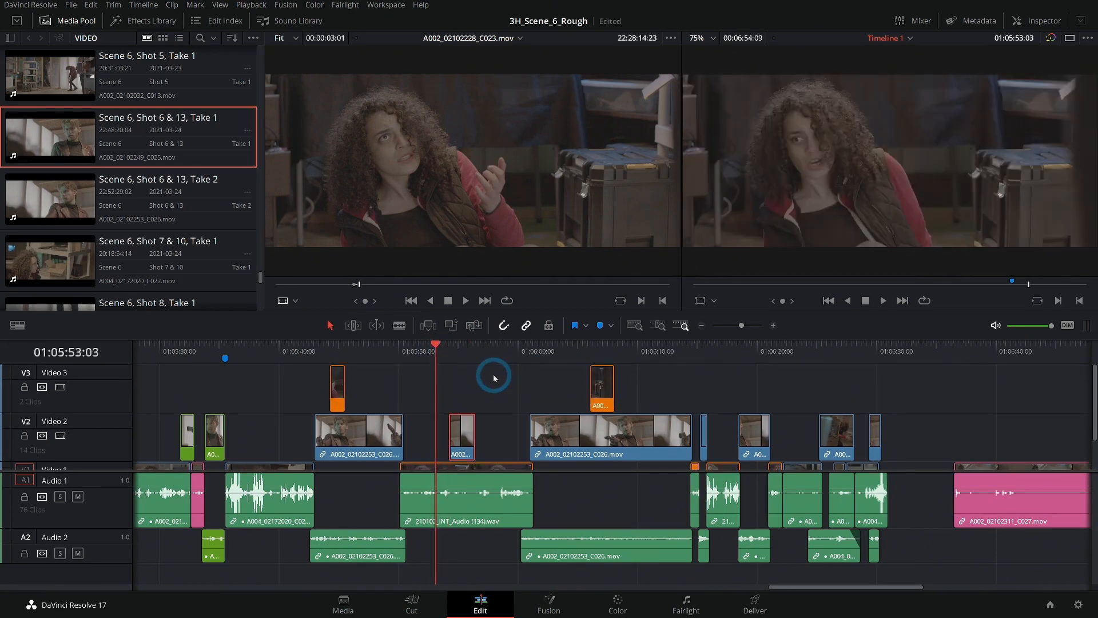
key(space)
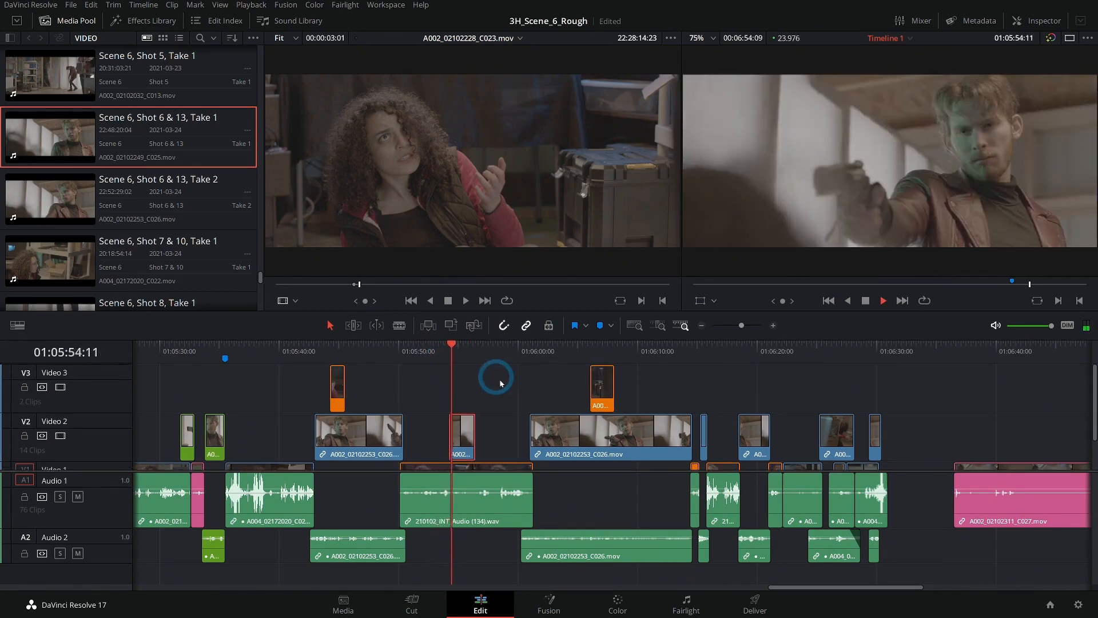
key(space)
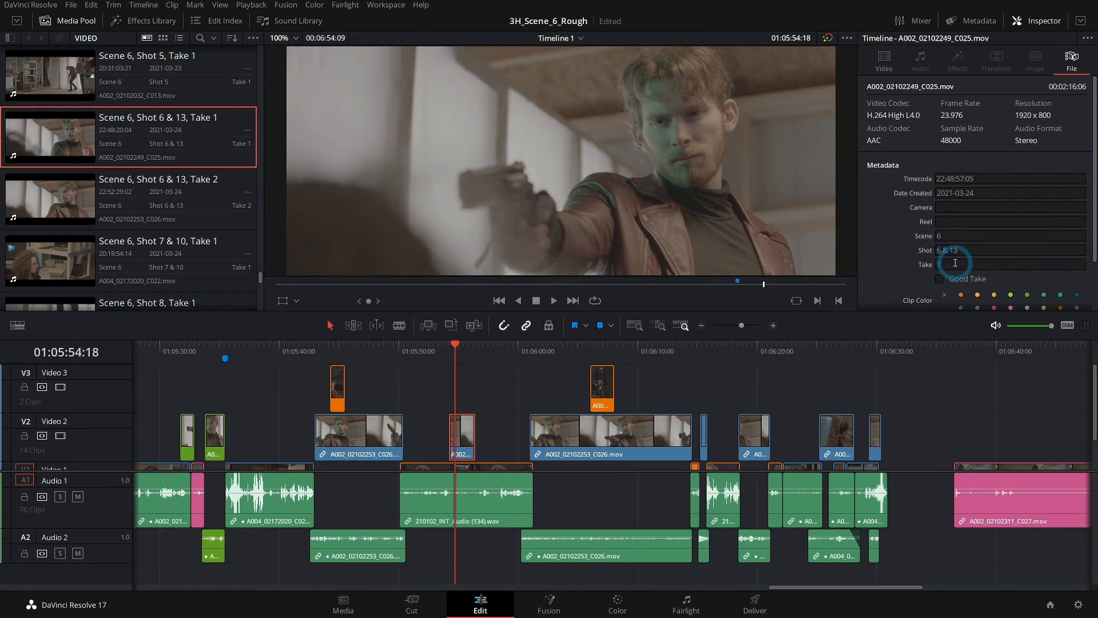
scroll(495, 401, down, 2)
click(430, 350)
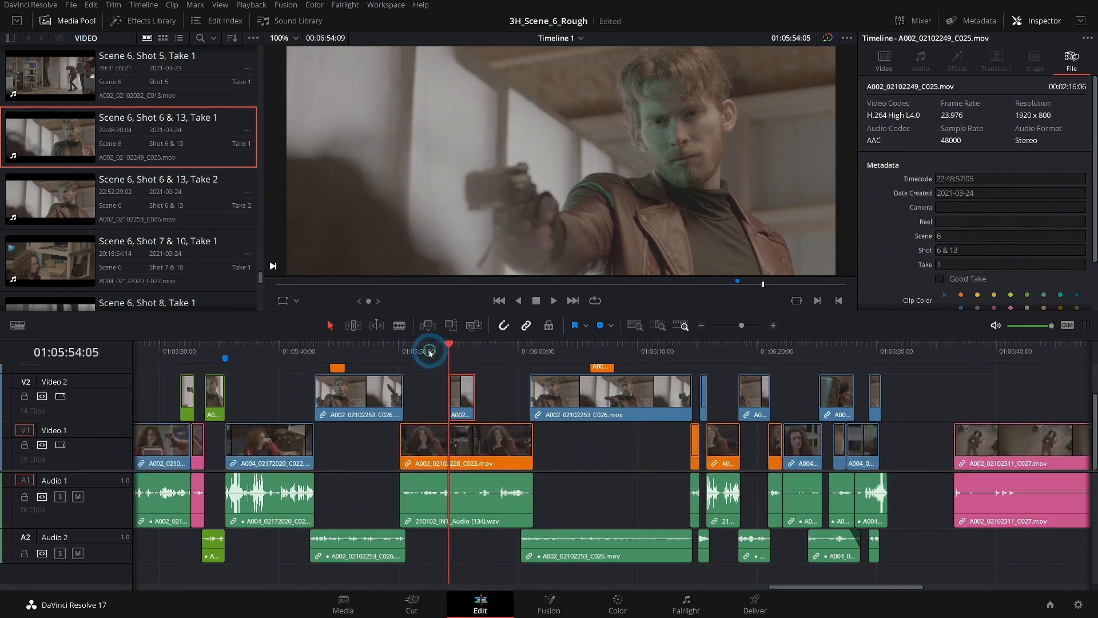
click(608, 345)
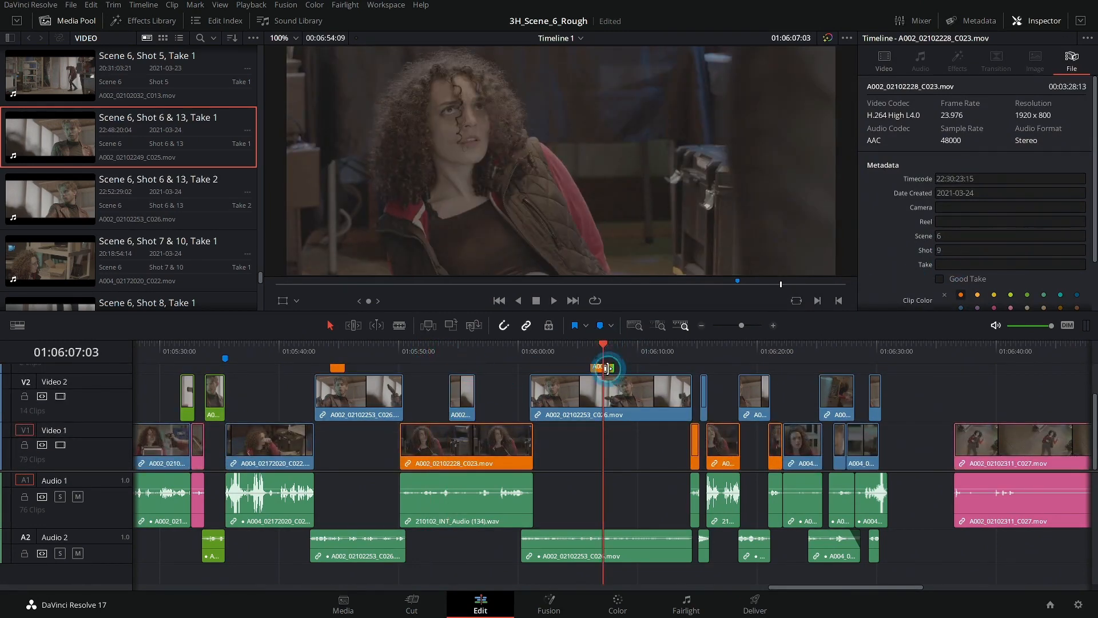
- Check the gunman clip near 01:06:10 on Video 2, and review the sequence from about 01:05:43 to the gap near 01:06:30
click(631, 399)
click(649, 350)
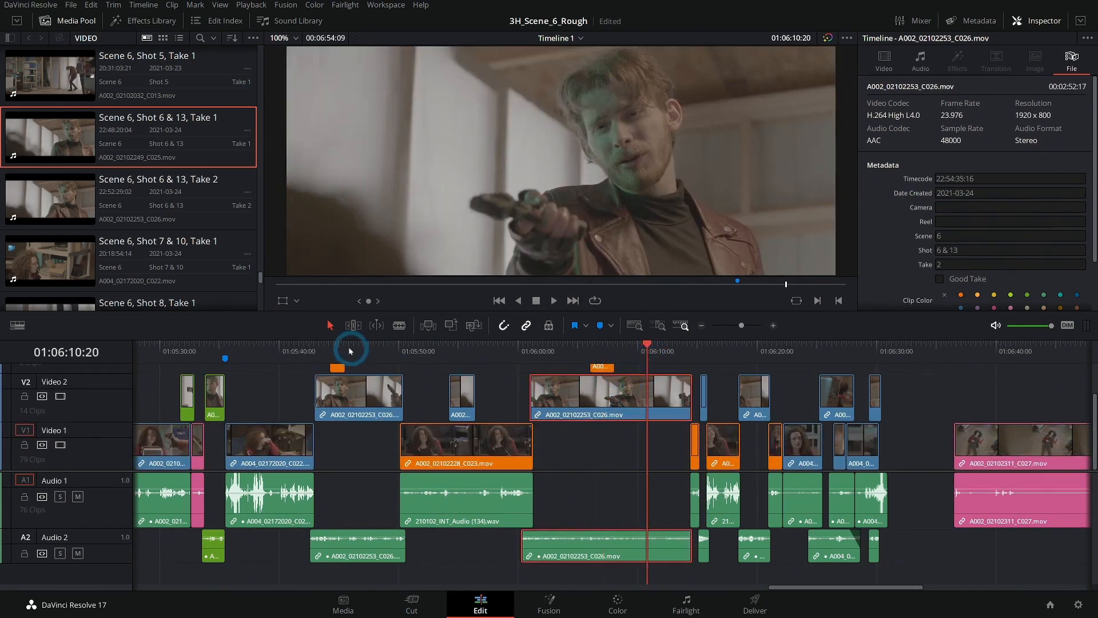
click(331, 350)
scroll(369, 377, up, 1)
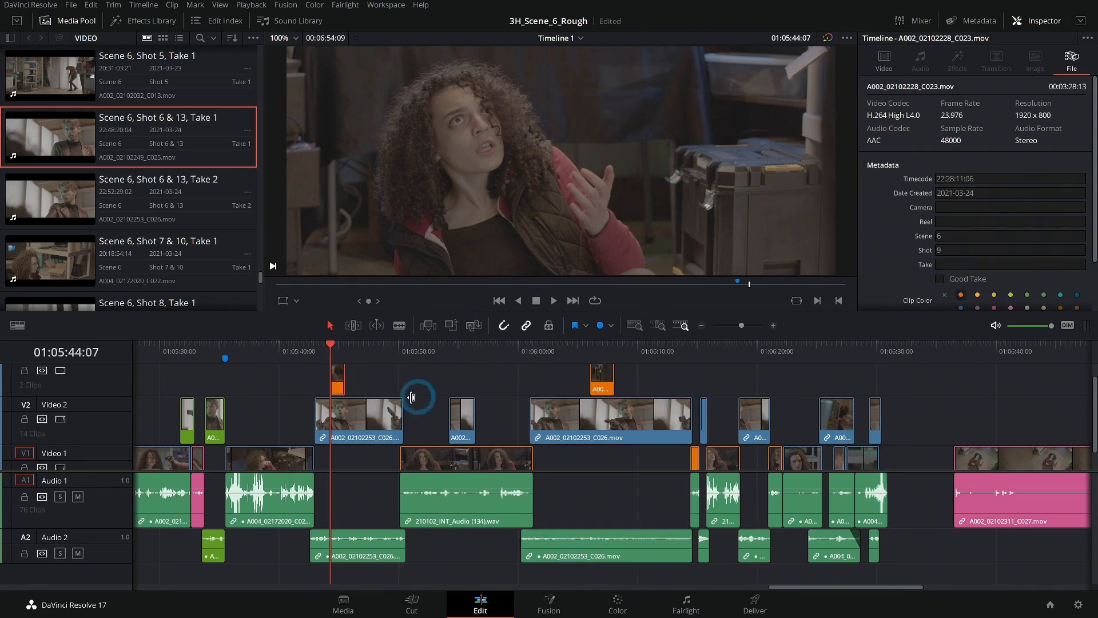
click(315, 351)
key(space)
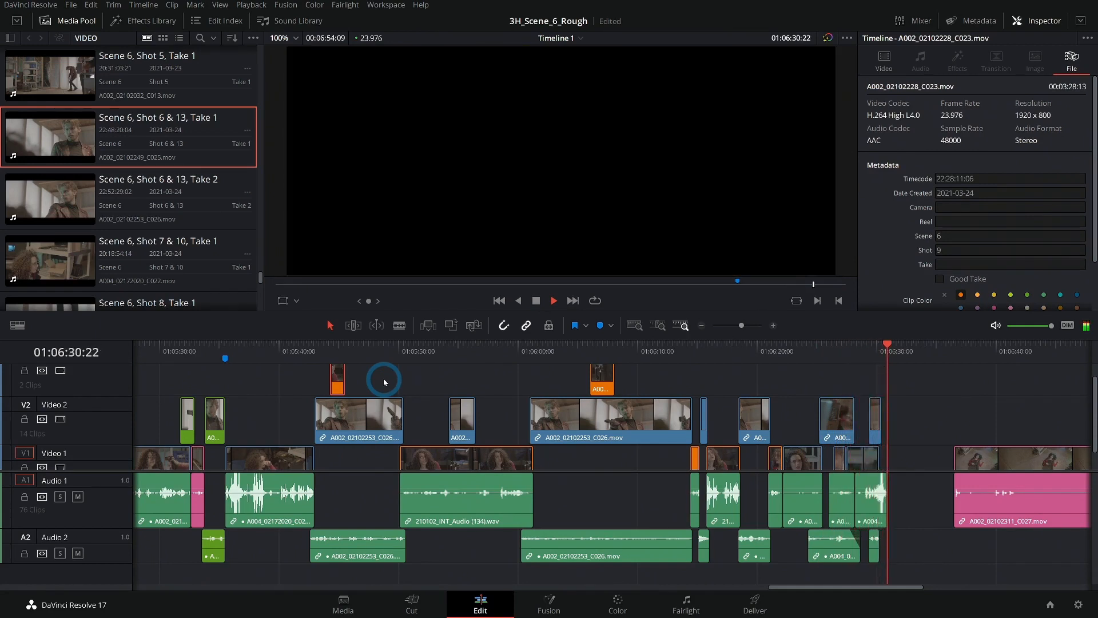
key(space)
- Review the cut from the gunman clip at 01:05:33:19 to the "awkward kick" marker at 01:05:35:12
scroll(510, 373, left, 5)
click(441, 359)
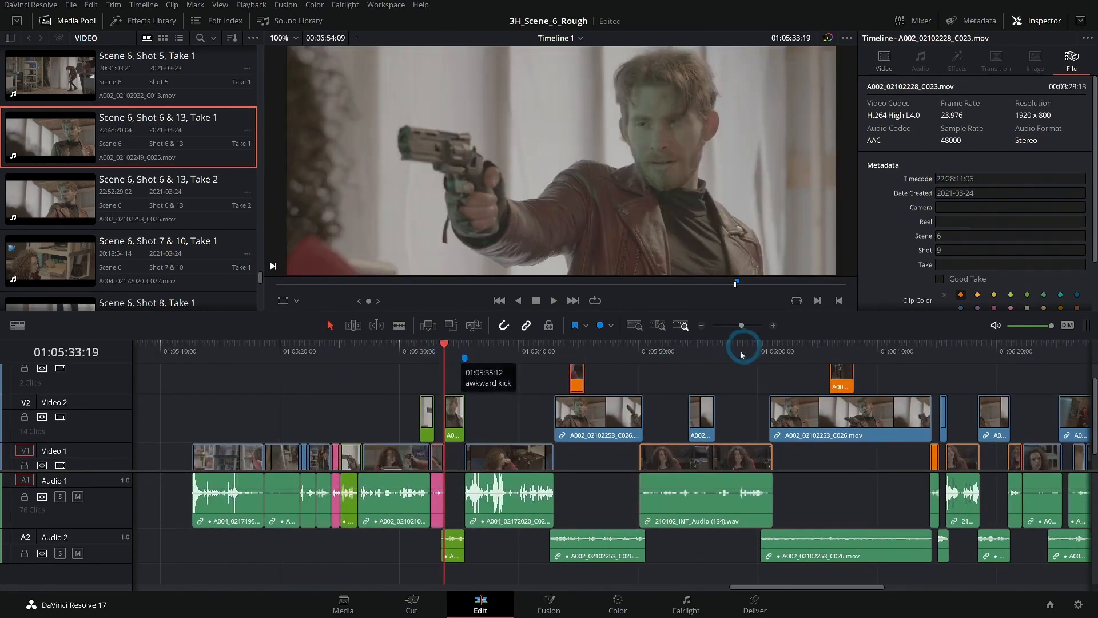
click(779, 329)
scroll(645, 385, right, 2)
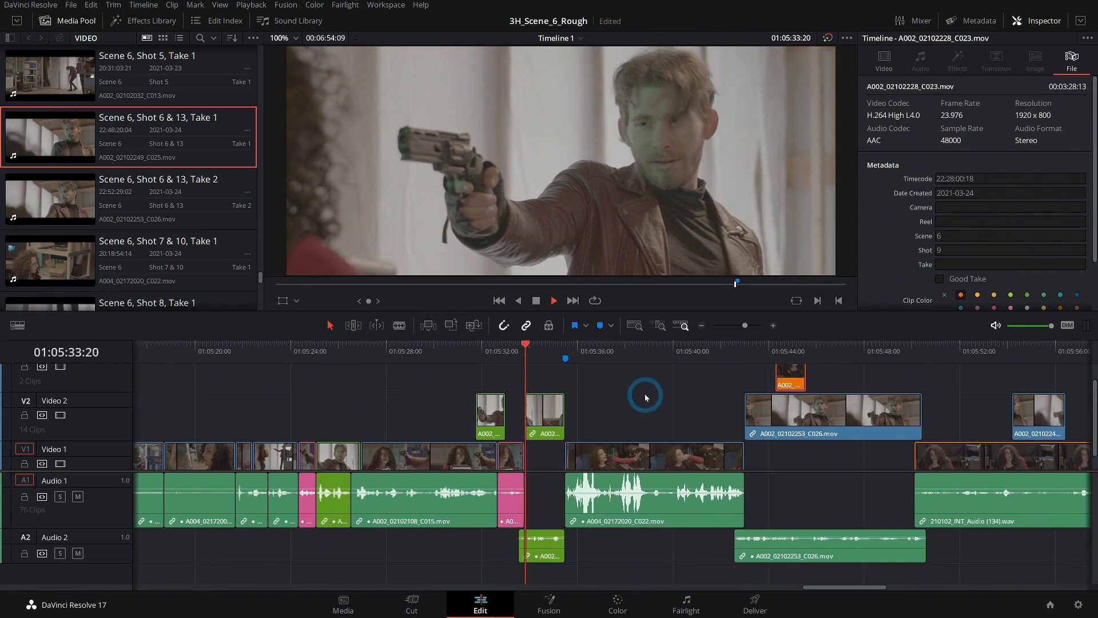
key(space)
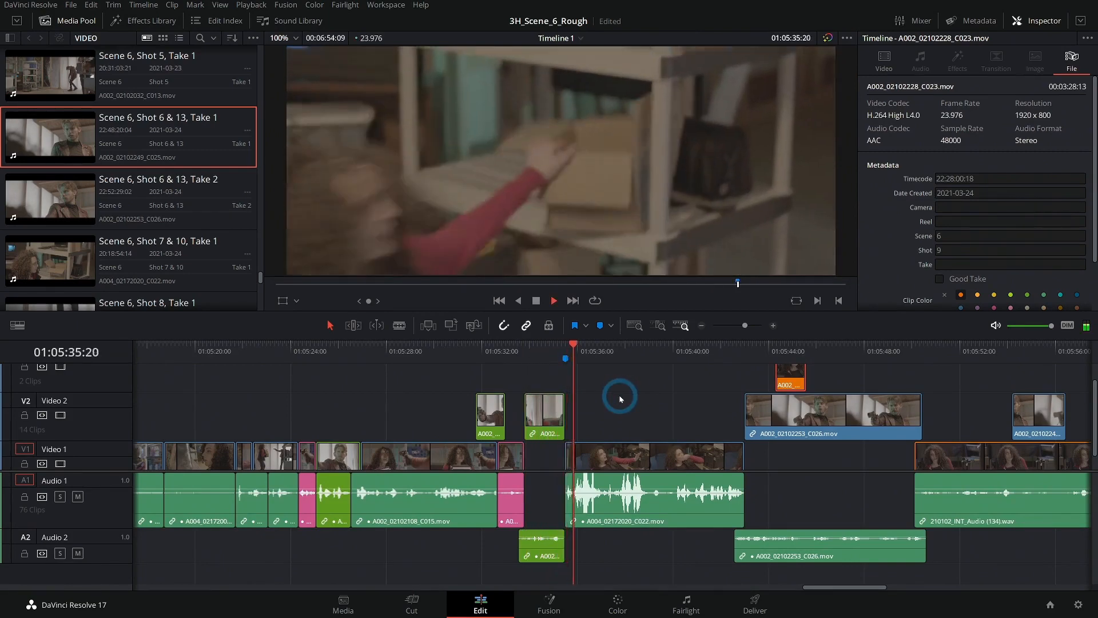
click(559, 348)
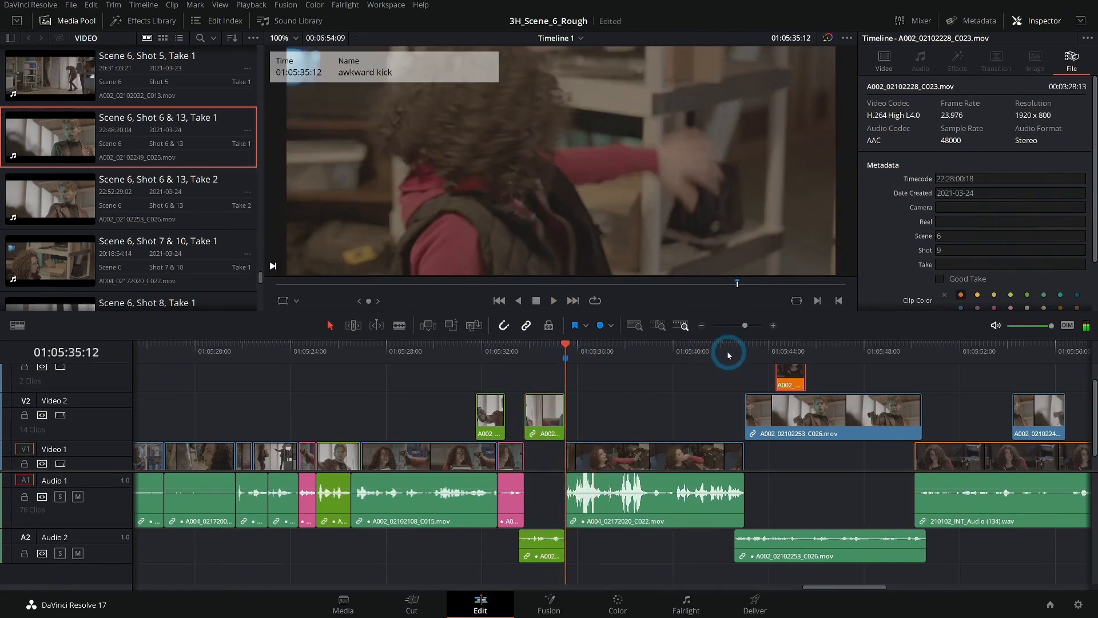
click(653, 395)
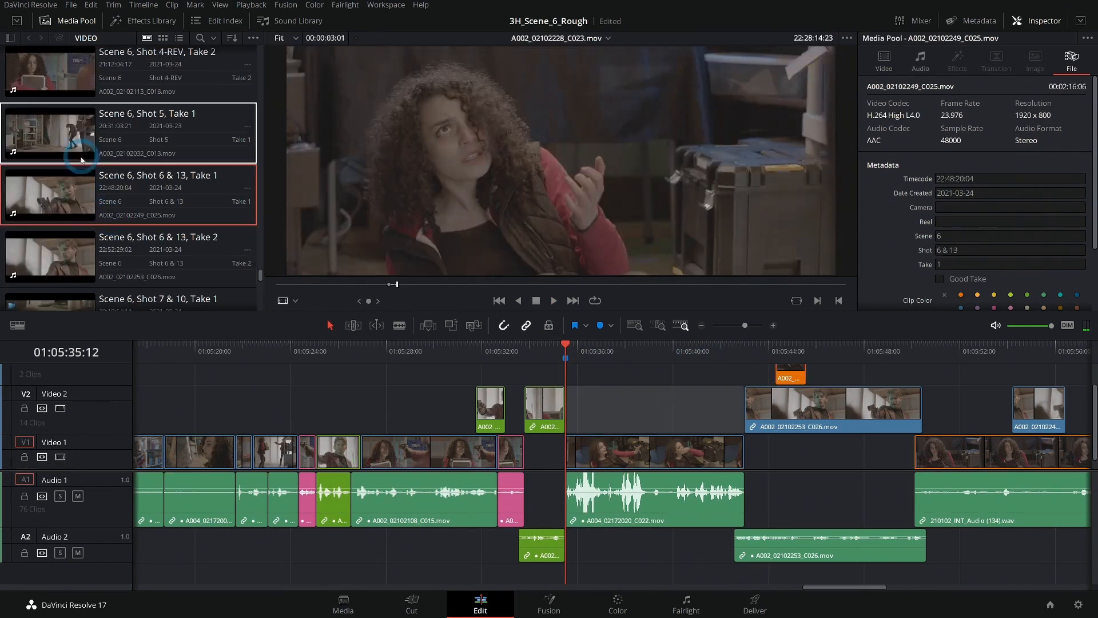
- Mark a 02:16 range around the kick in Scene 6, Shot 5, Take 1, ending at 20:32:59:18, and preview it
click(57, 129)
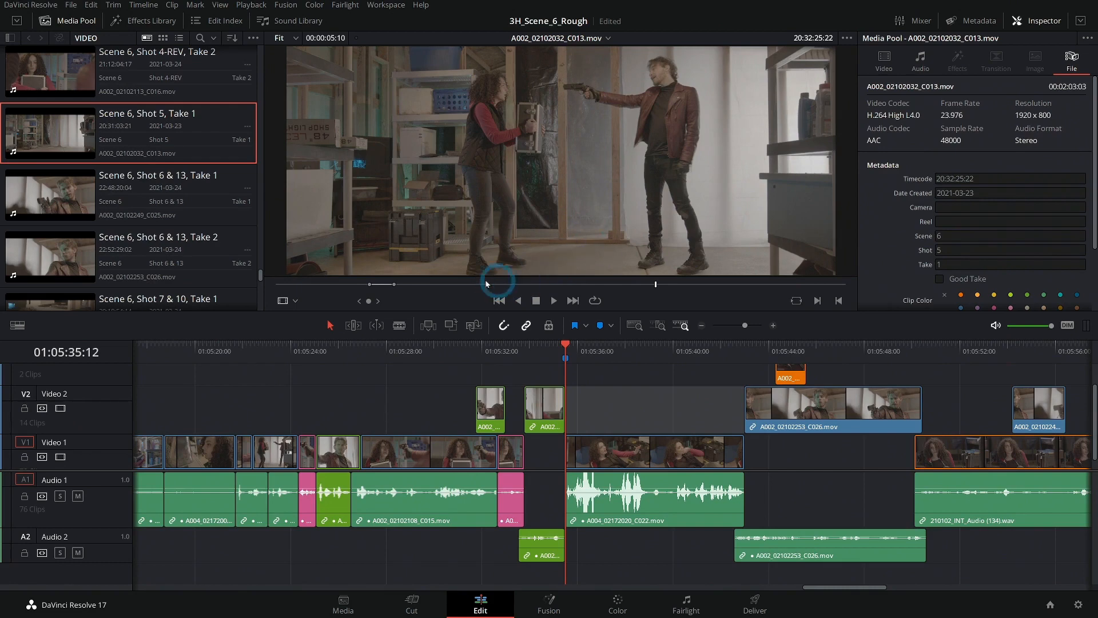
drag(510, 282, 807, 282)
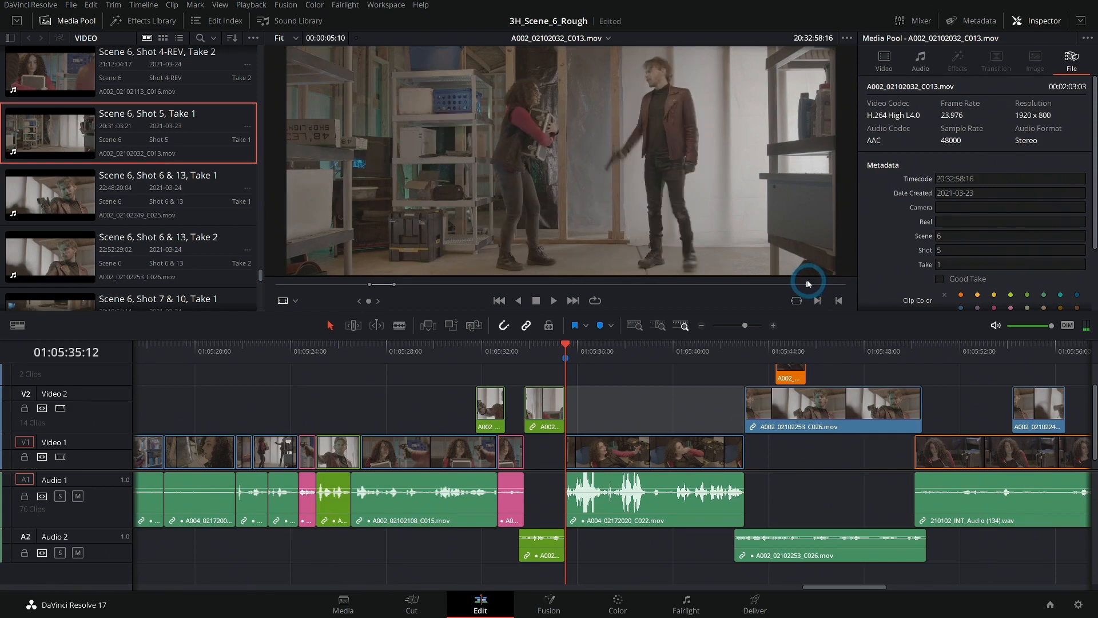
key(i)
key(space)
key(space)
key(o)
key(alt+slash)
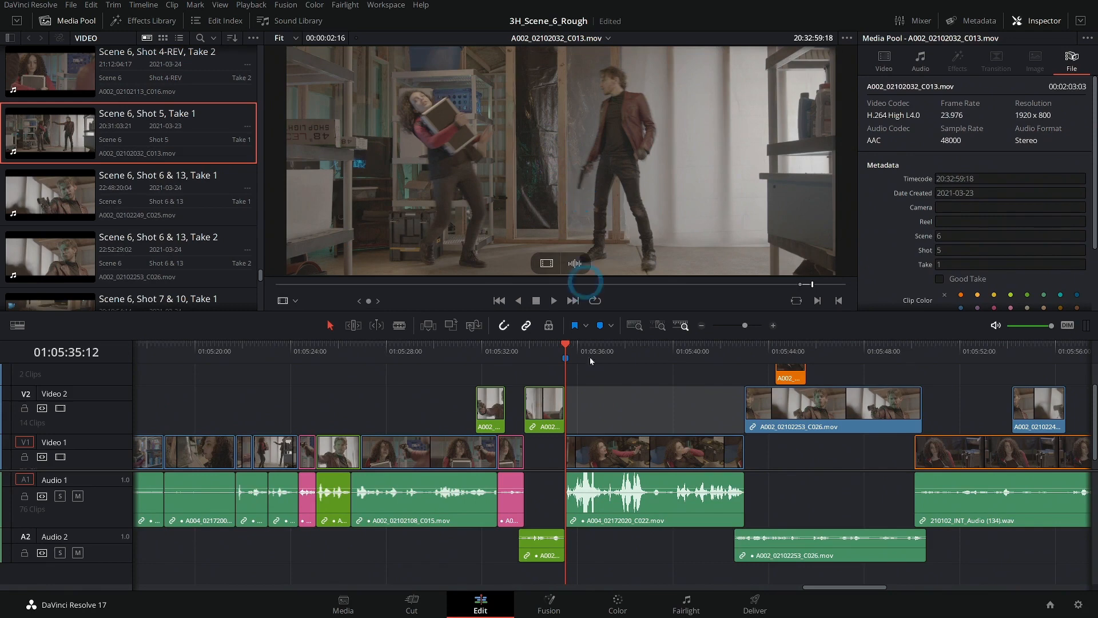
- With the Inspector hidden, insert the marked kick range at 01:05:35:12 on Video 1 and delete the "awkward kick" marker
click(1033, 22)
drag(467, 138, 1081, 98)
click(594, 354)
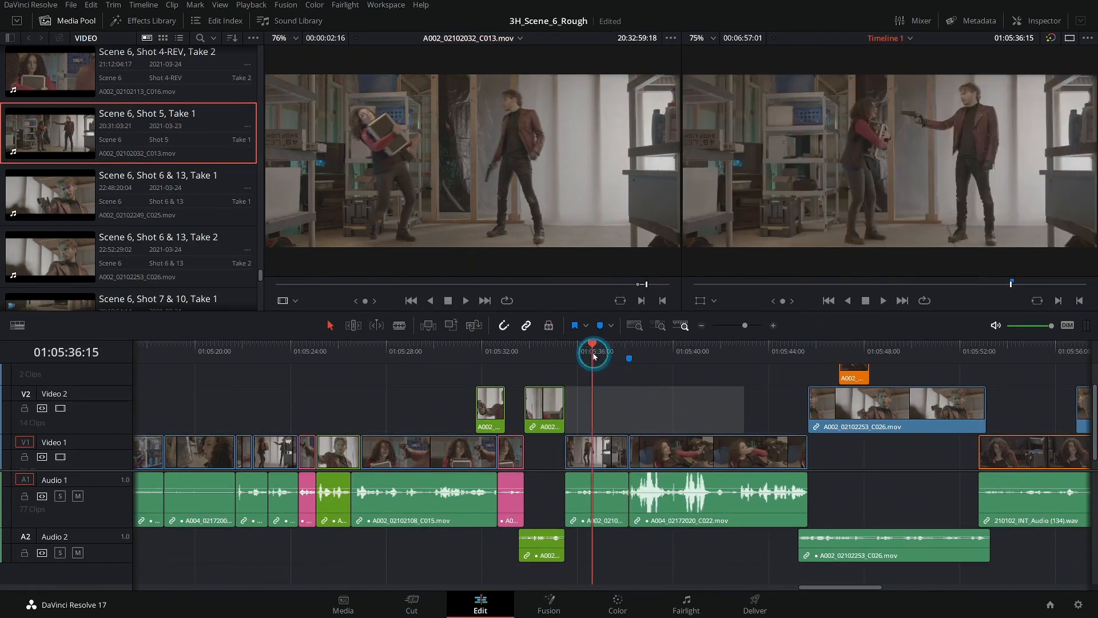
click(630, 358)
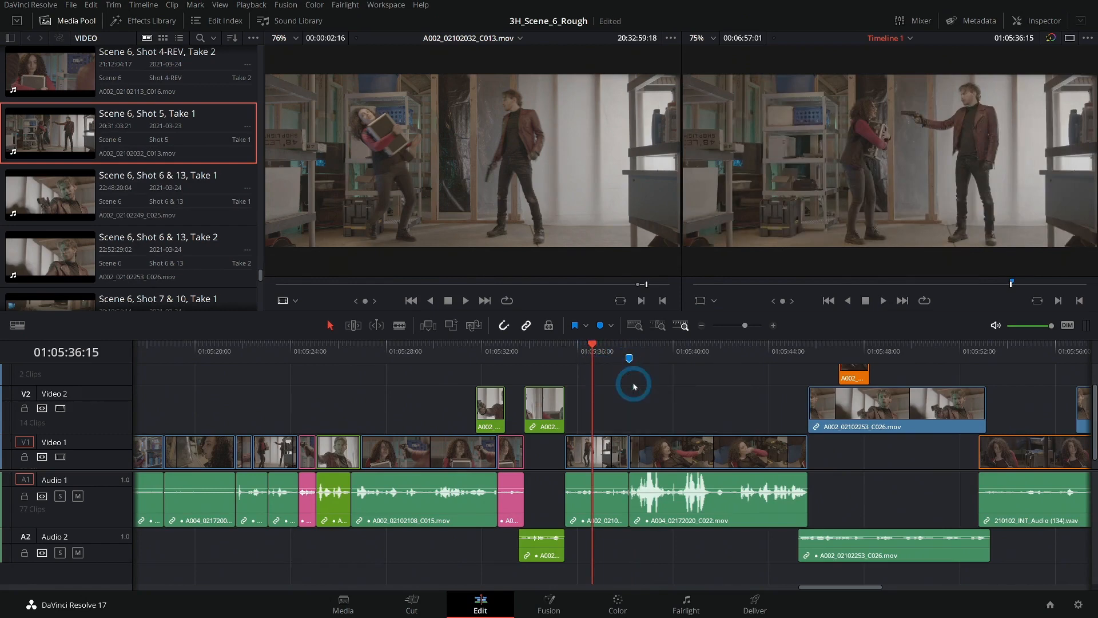
- Examine the inserted kick shot in a closer timeline view and play through to the moment of the kick
click(582, 353)
click(777, 326)
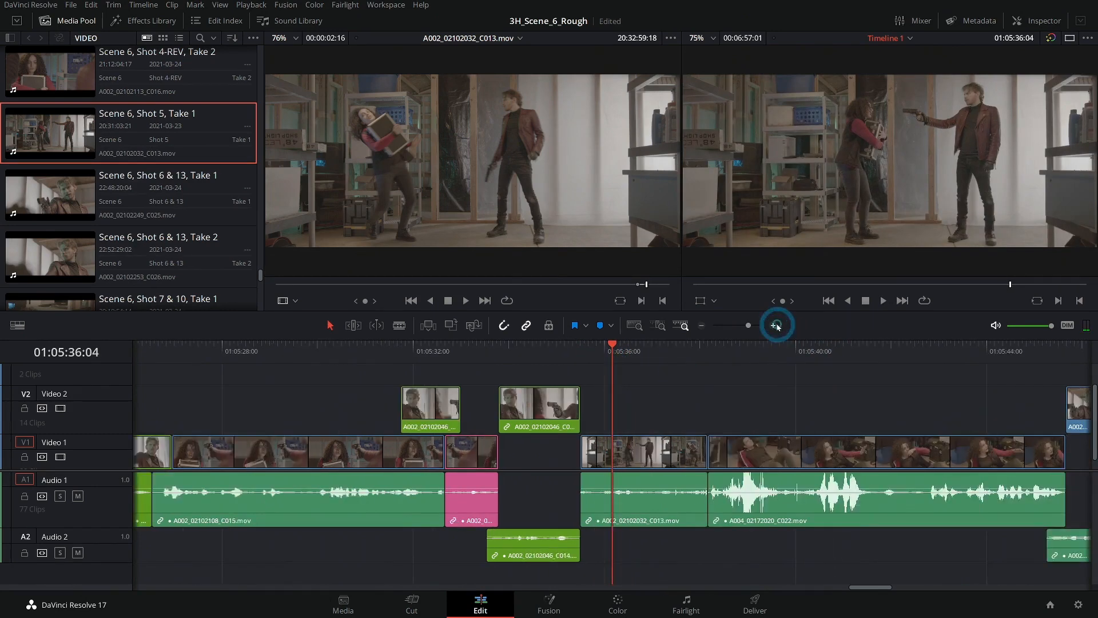
scroll(762, 388, right, 3)
click(775, 327)
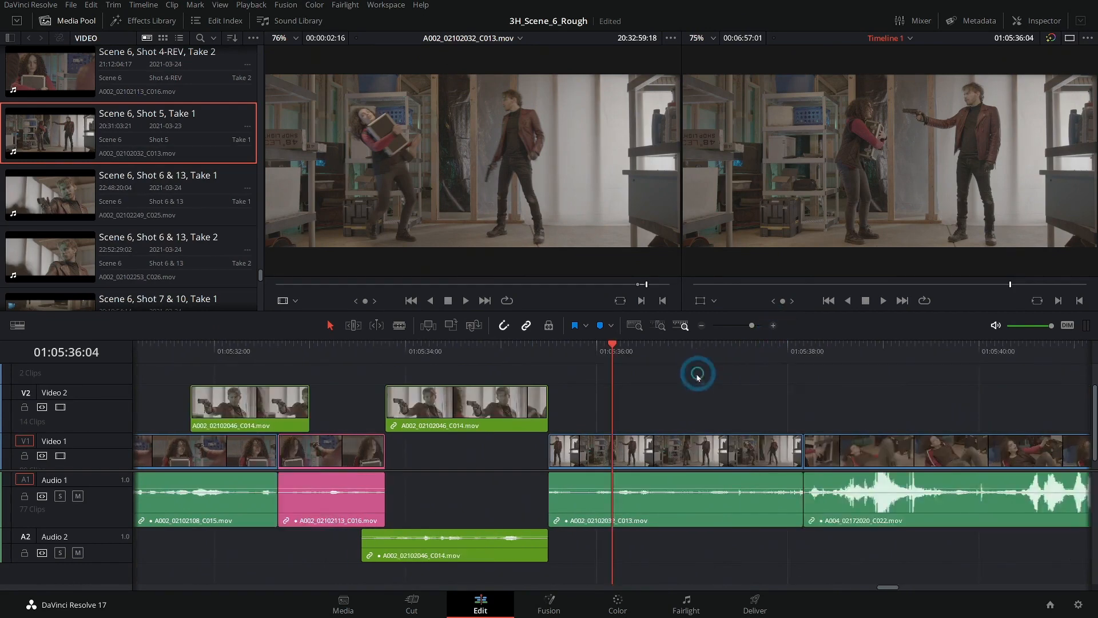
scroll(593, 380, right, 7)
click(277, 341)
key(space)
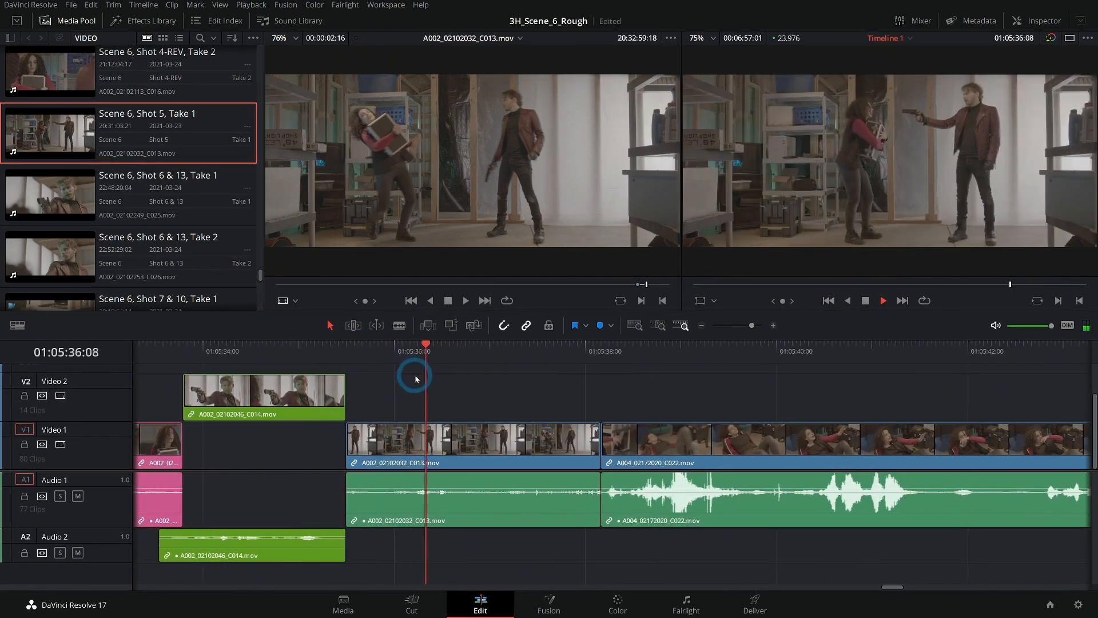
key(space)
- Ripple-trim the end of the inserted kick shot to 01:05:37:11, closing the gap to the following shot
scroll(472, 385, left, 5)
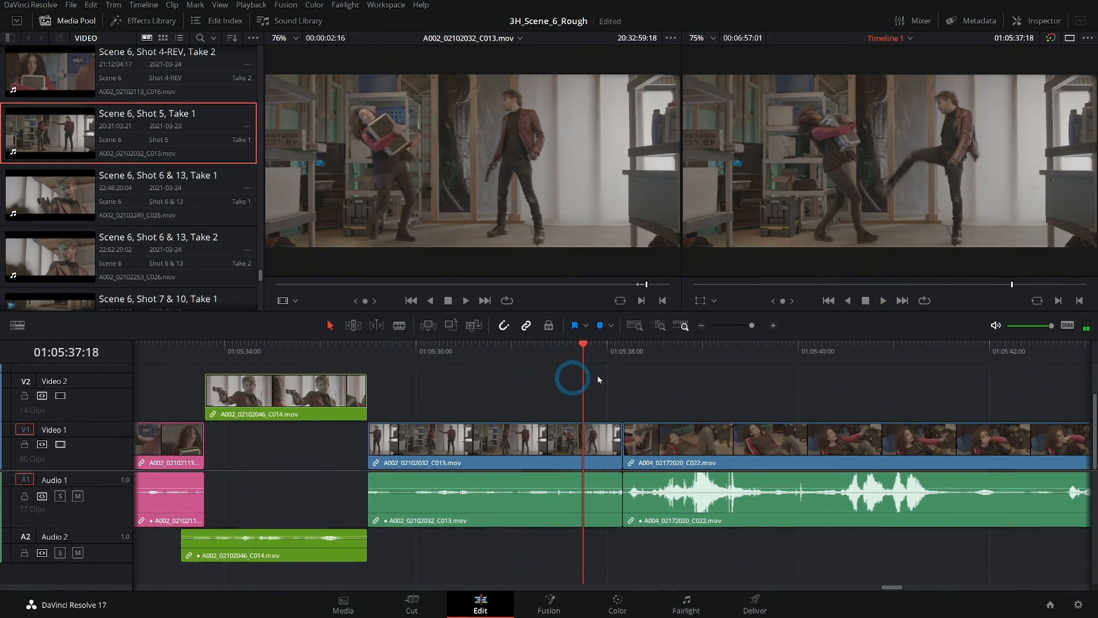
click(672, 355)
mouse_move(673, 359)
mouse_down()
mouse_move(626, 356)
mouse_move(664, 357)
mouse_up()
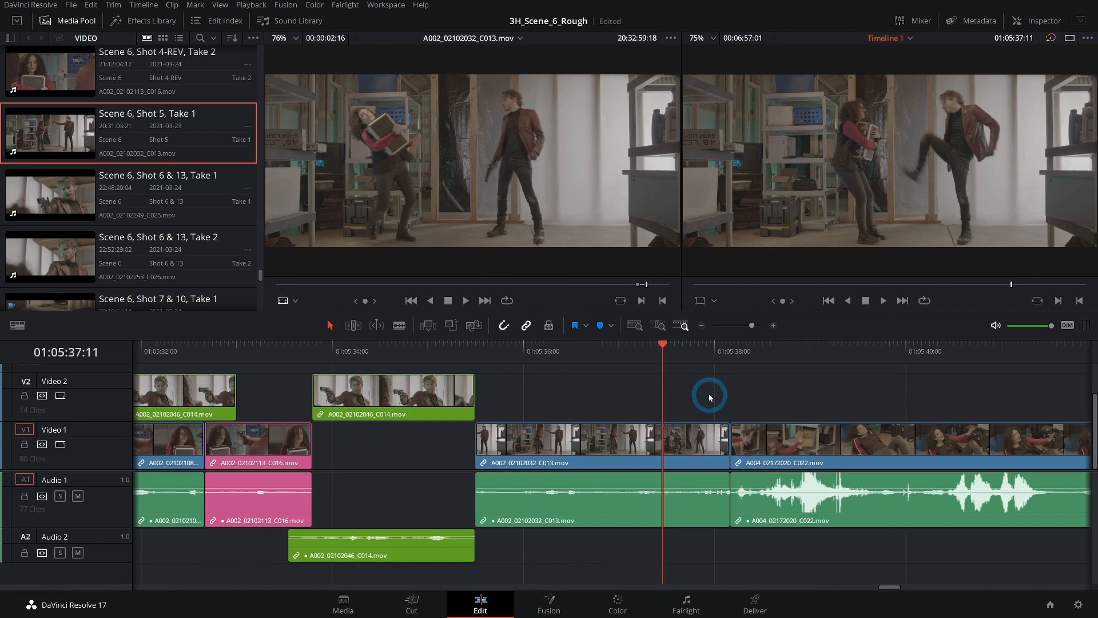
key(ctrl+shift+])
- Trim the start of the kick shot on Video 1 to about 01:05:35:20, leaving its end in place
click(420, 355)
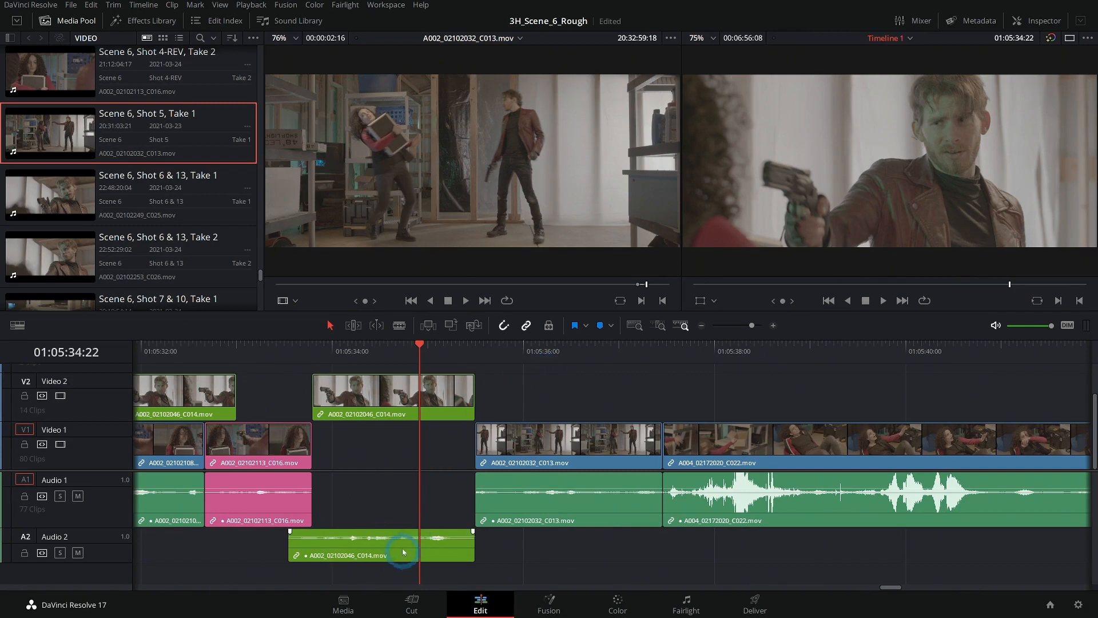
drag(531, 346, 523, 345)
click(517, 412)
drag(481, 442, 518, 442)
click(552, 405)
click(580, 497)
click(595, 404)
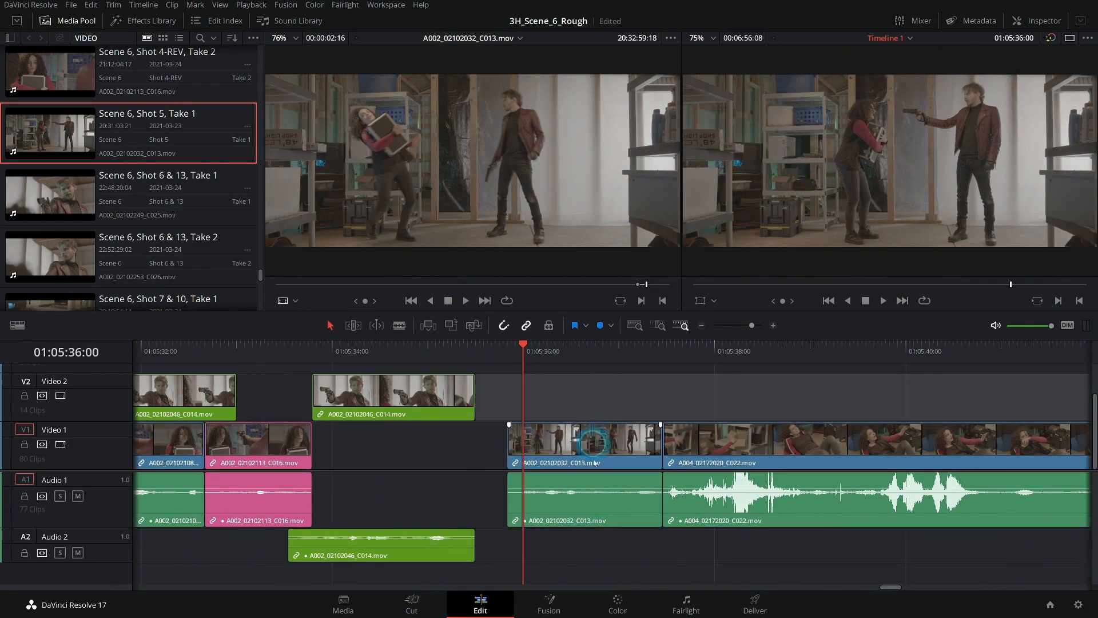
- Mute the kick shot's audio and move the shot 01:20 earlier beneath the gunman clip on Video 2
click(602, 524)
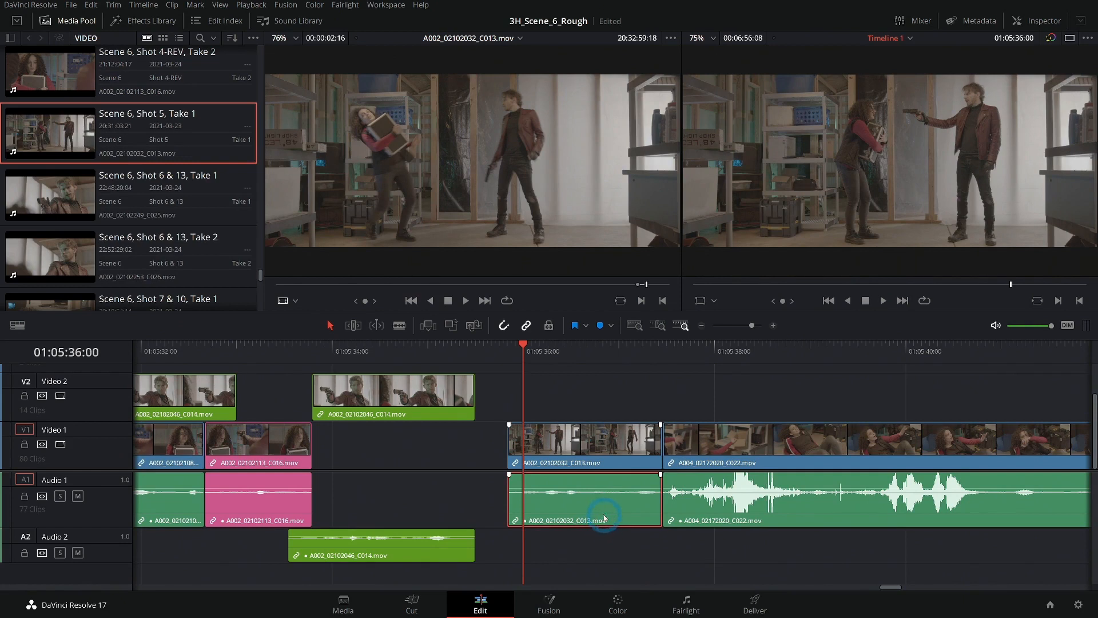
key(shift+d)
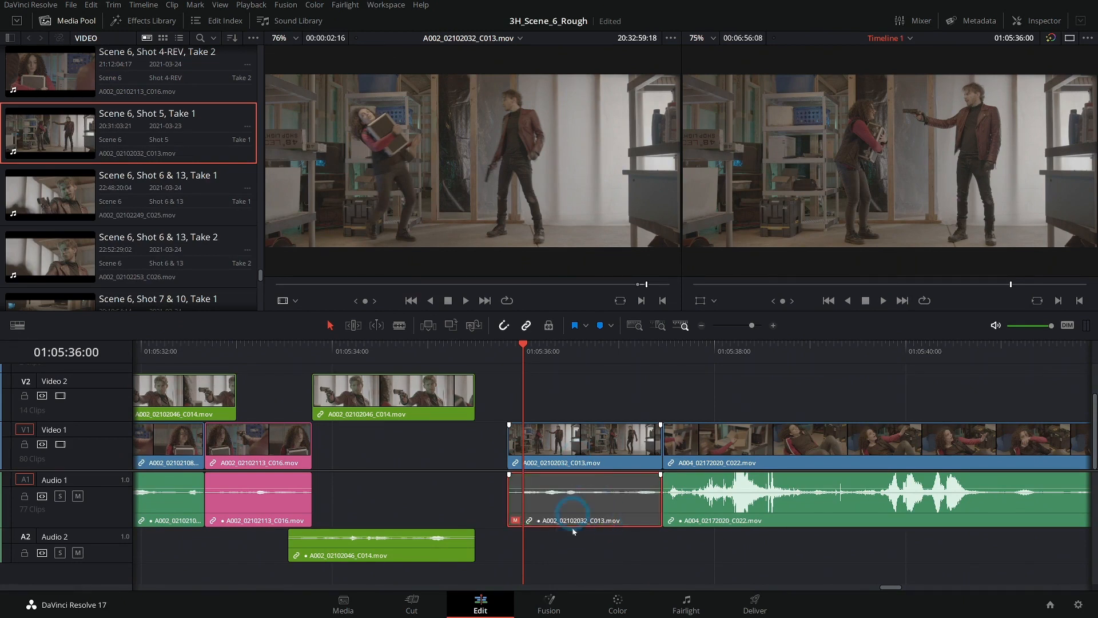
click(580, 380)
drag(582, 455, 415, 461)
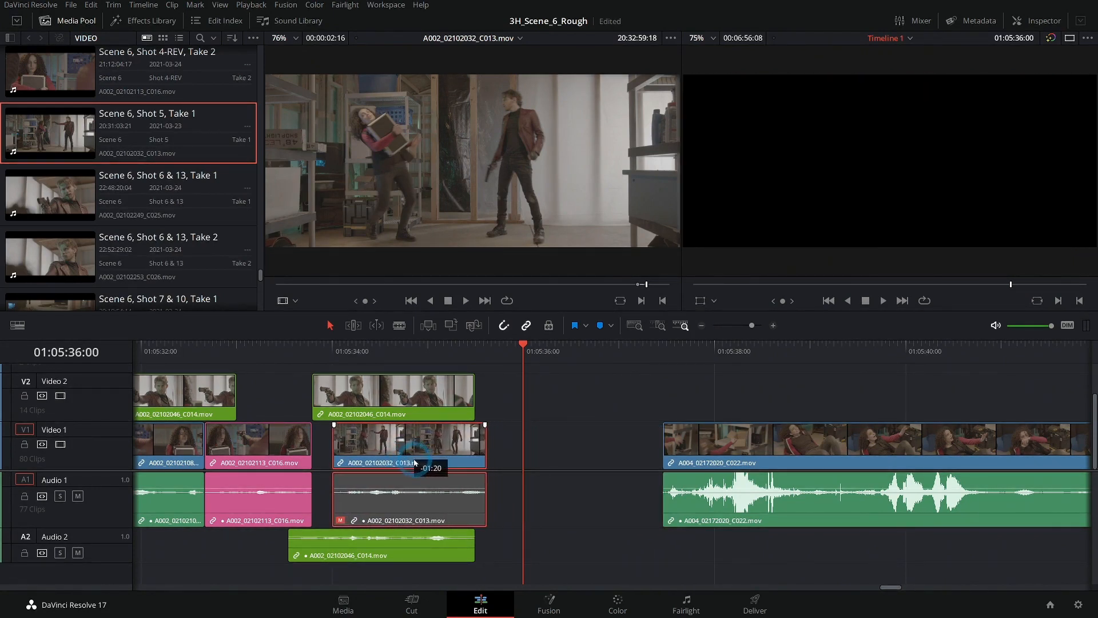
click(367, 348)
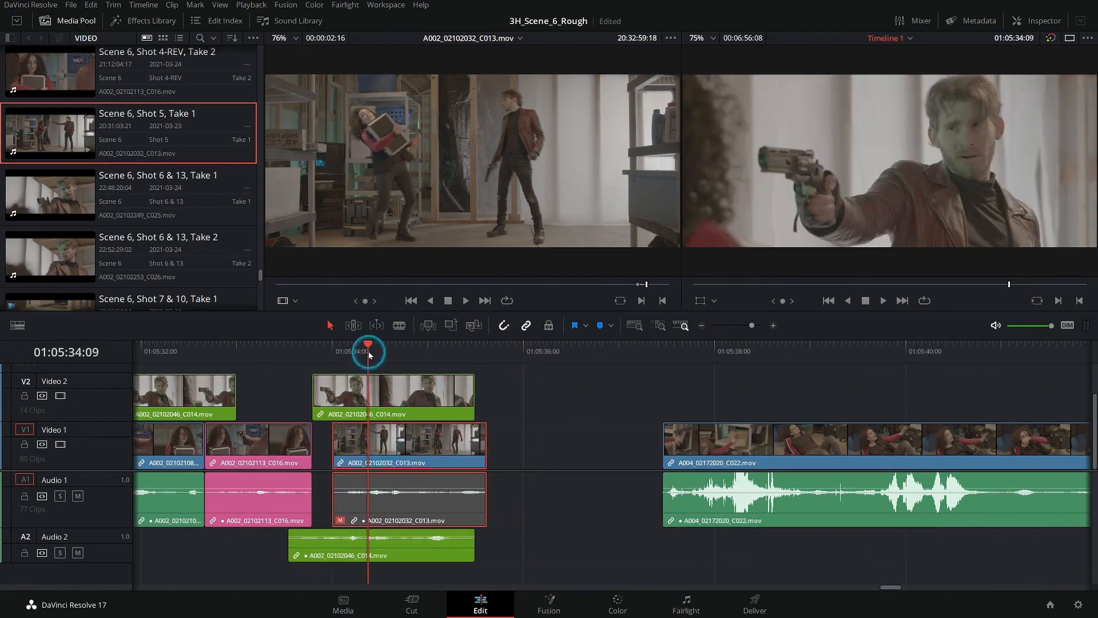
- Disable the video of the gunman clip A002_02102046_C014.mov above the kick shot while keeping its Audio 2 dialogue active
click(428, 401)
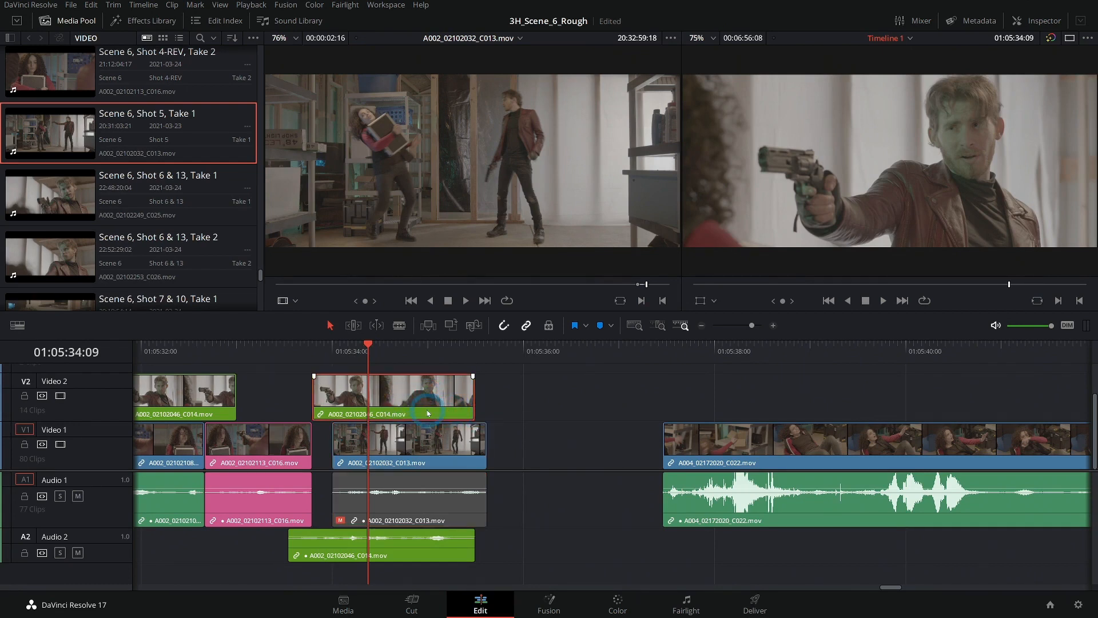
key(d)
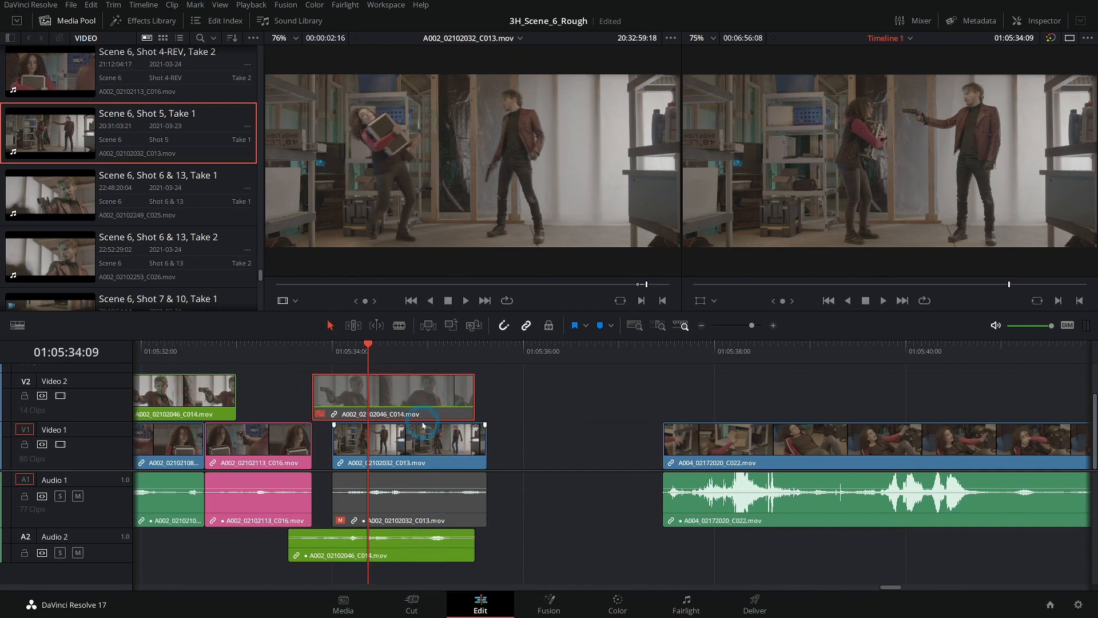
drag(521, 385, 406, 556)
drag(443, 406, 503, 407)
click(630, 405)
- Align the kick shot's end with the end of the gunman's Audio 2 dialogue clip and play it back
click(414, 350)
click(773, 325)
scroll(843, 391, right, 2)
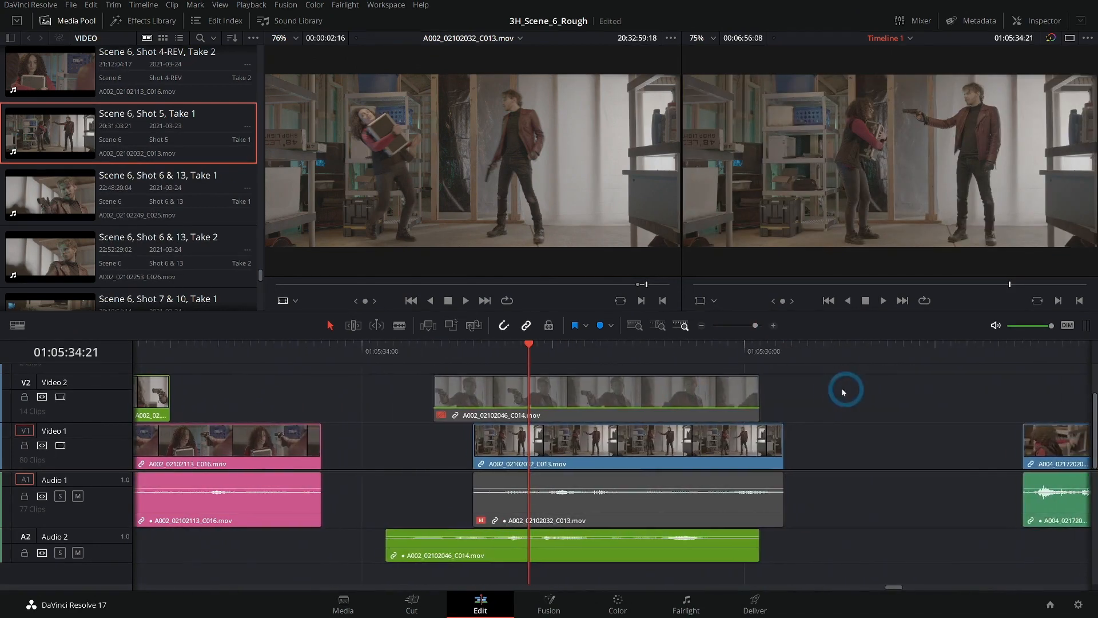
drag(610, 448, 590, 446)
click(817, 437)
drag(462, 356, 430, 354)
key(space)
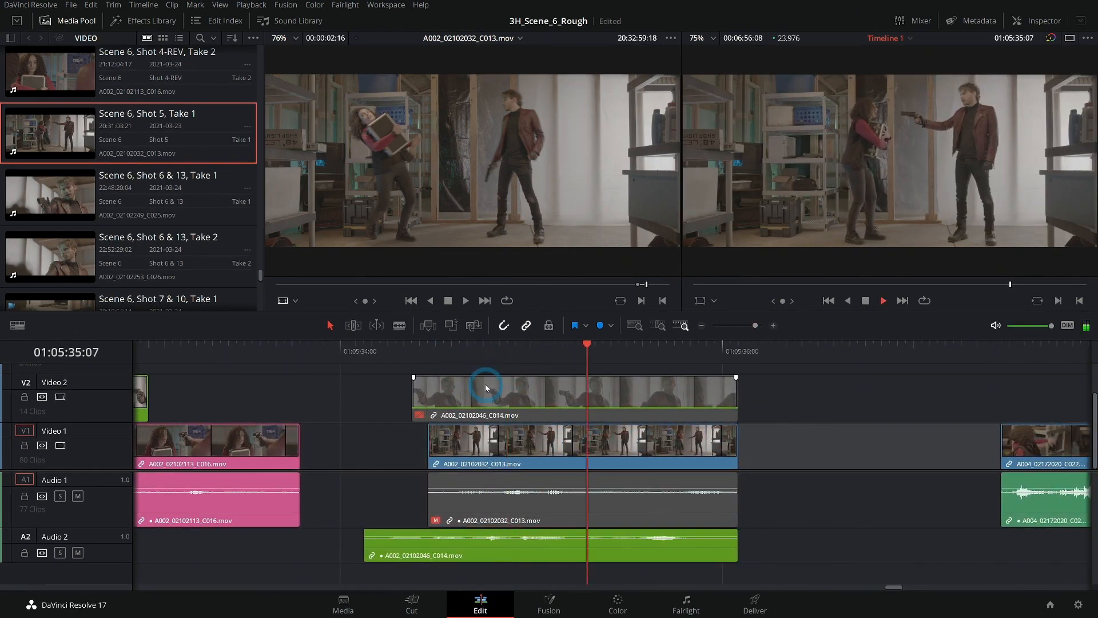
drag(692, 357, 492, 360)
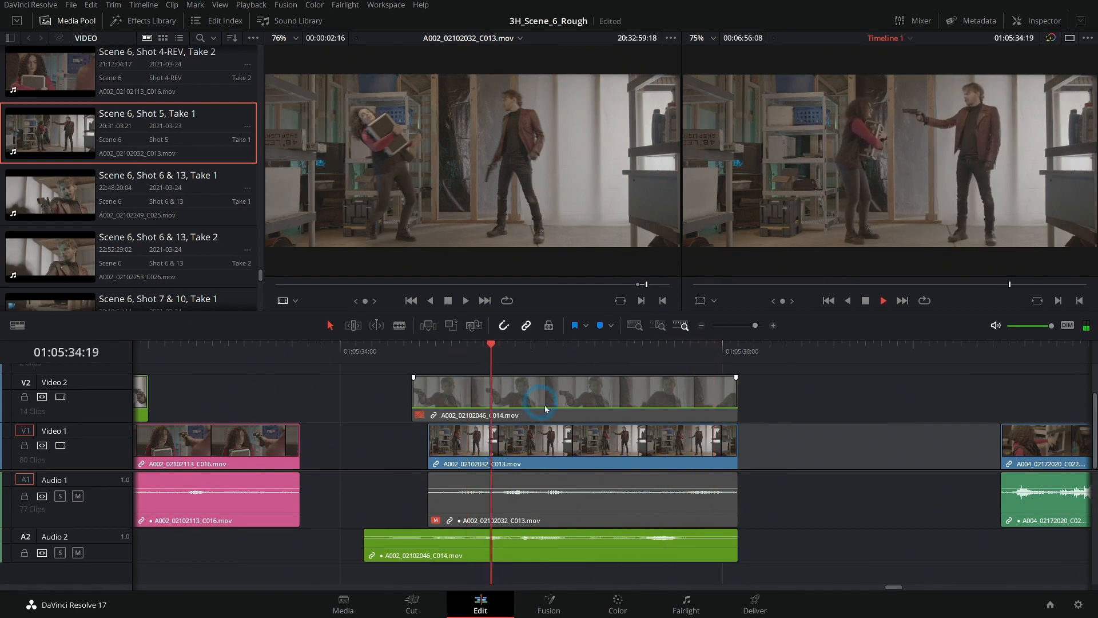
click(576, 430)
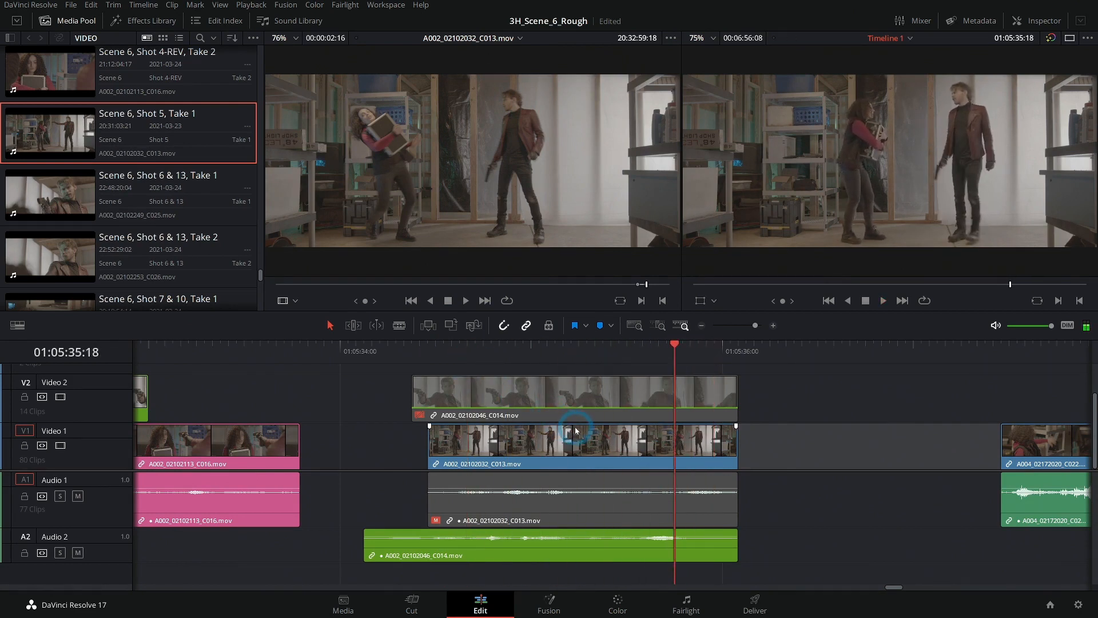
- Nudge the kick shot about five frames earlier so it starts at 01:05:34:06, and play it against the dialogue
click(690, 450)
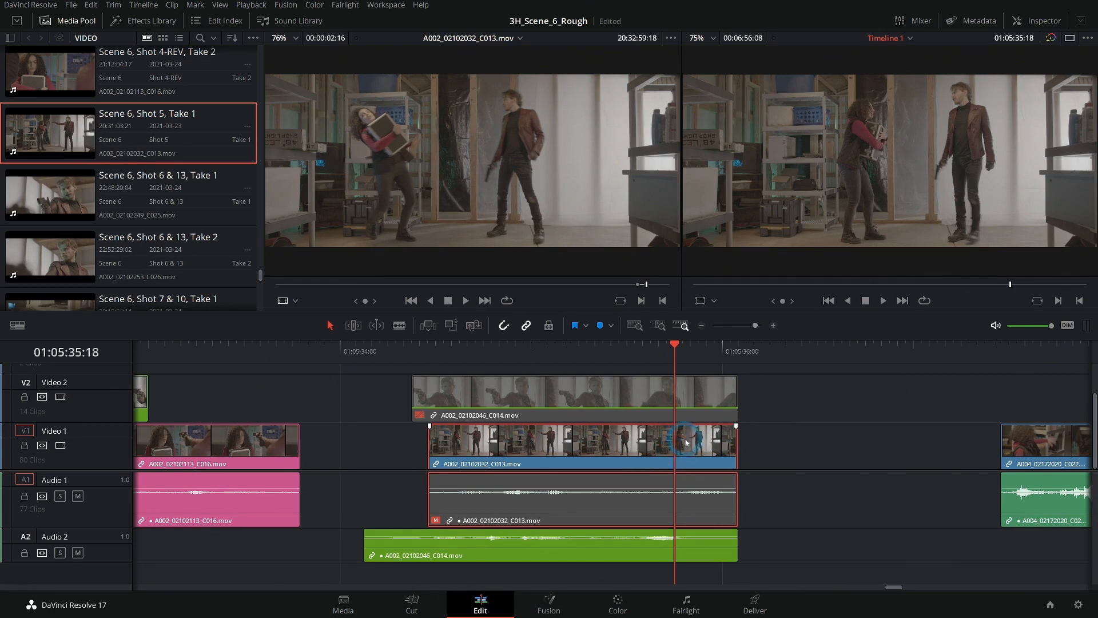
key(comma)
key(comma)
key(comma)
key(comma)
key(comma)
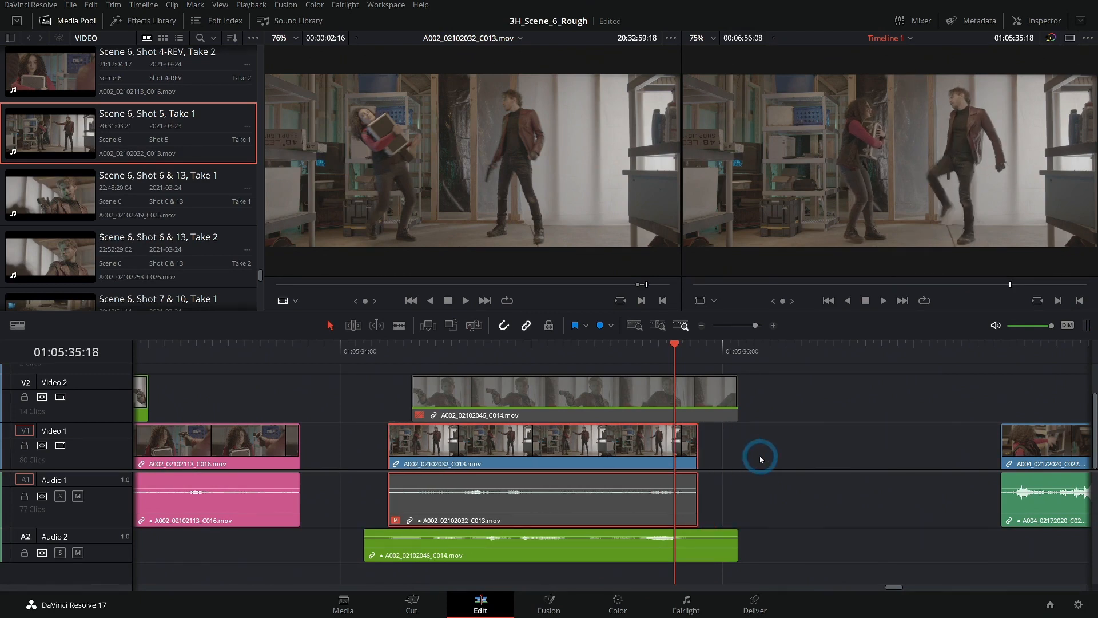
click(388, 350)
key(space)
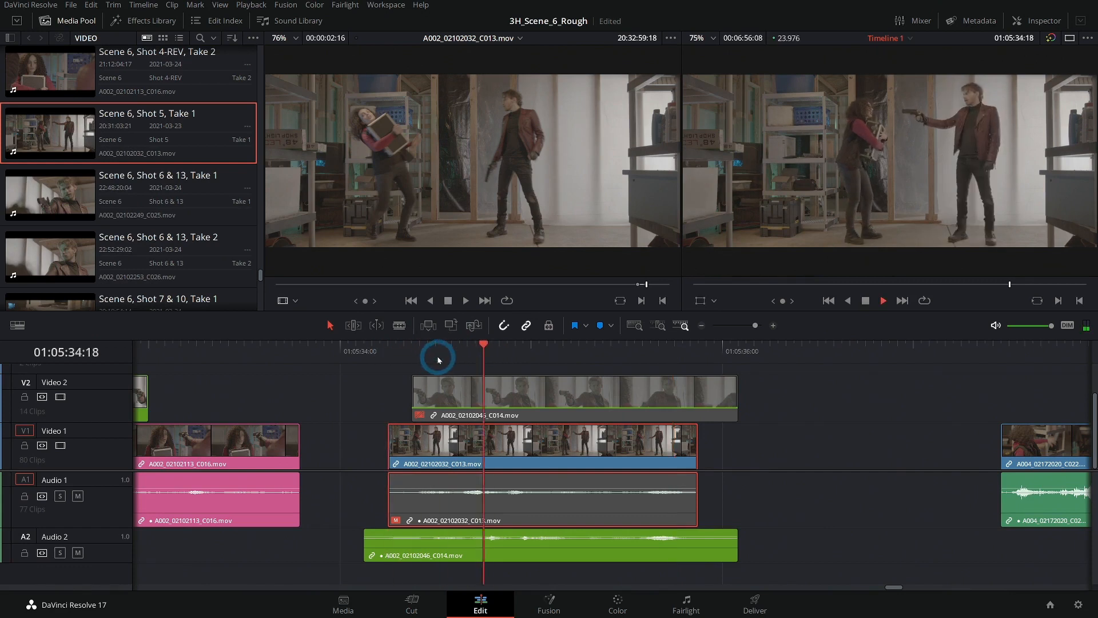
- Enlarge the timeline viewer to 200% at the kick shot's first frame, 01:05:34:06
click(387, 343)
click(783, 49)
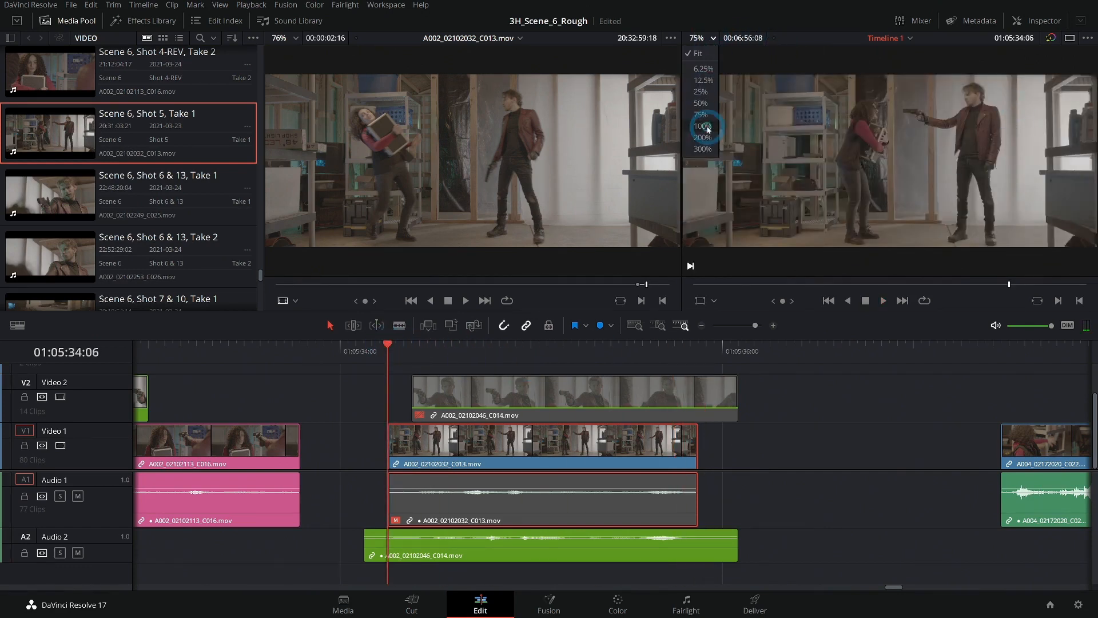
click(711, 140)
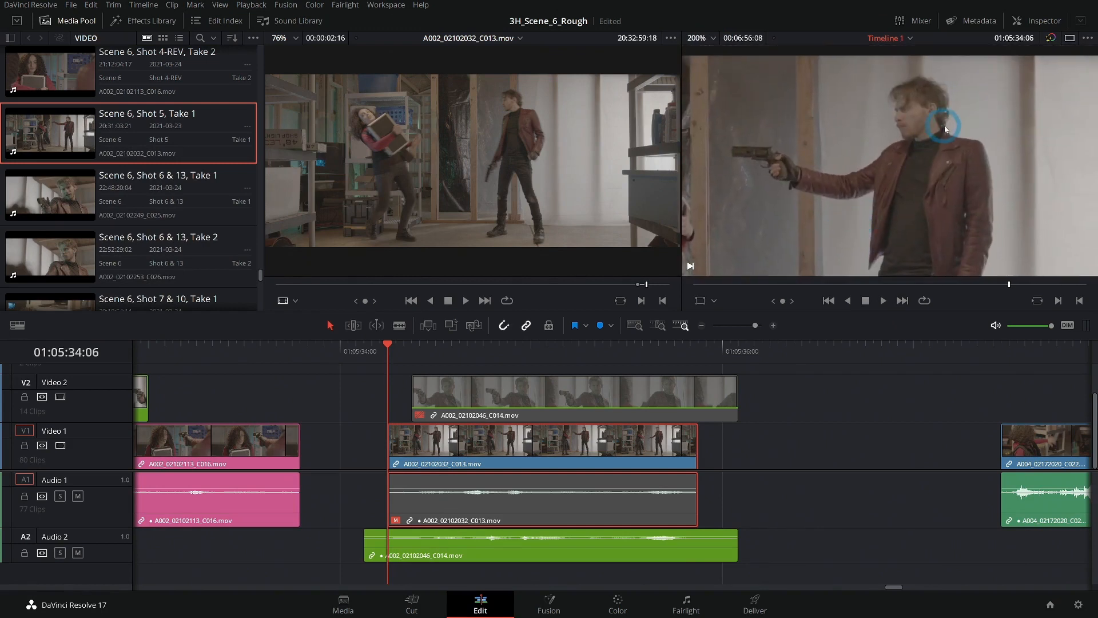
- Play the enlarged kick shot repeatedly from about 01:05:34:04 and examine the gunman's lip sync against the Audio 2 dialogue
click(666, 389)
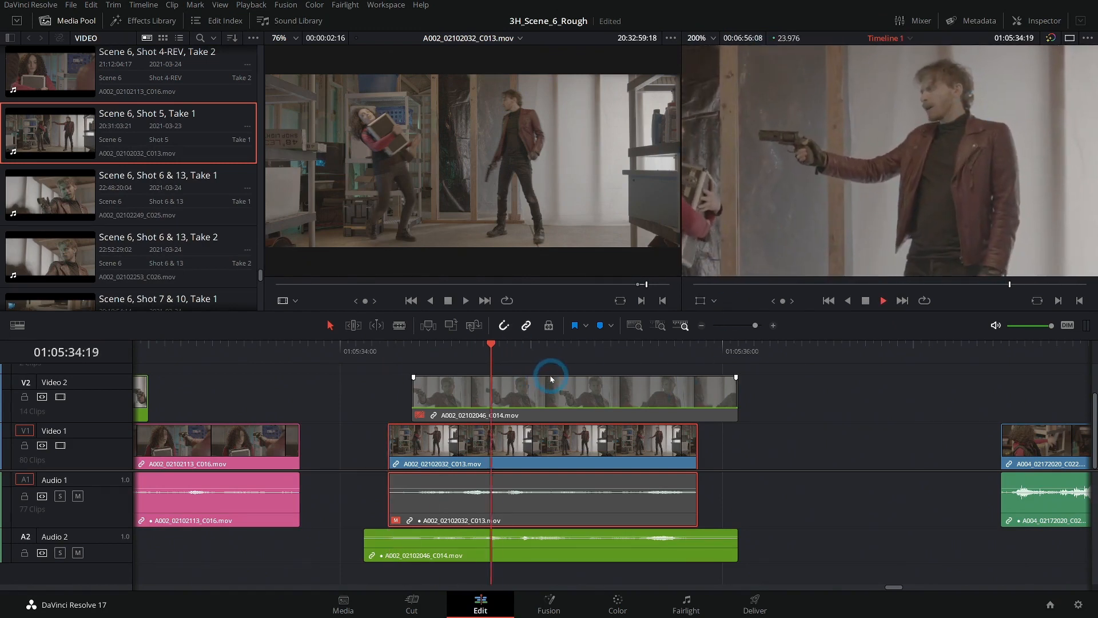
click(385, 339)
click(383, 359)
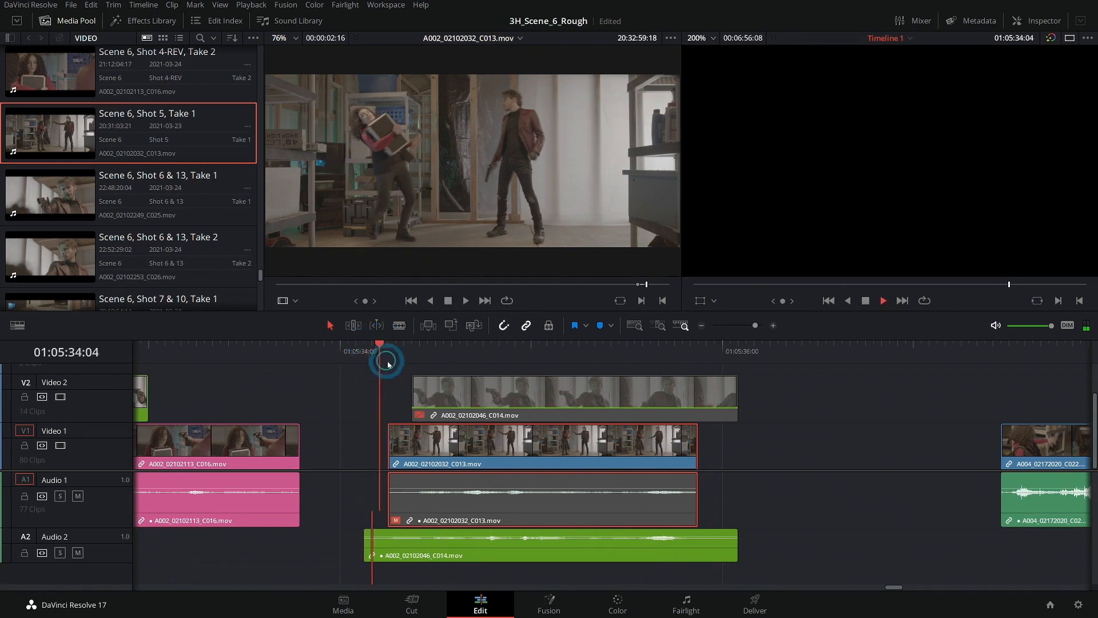
key(space)
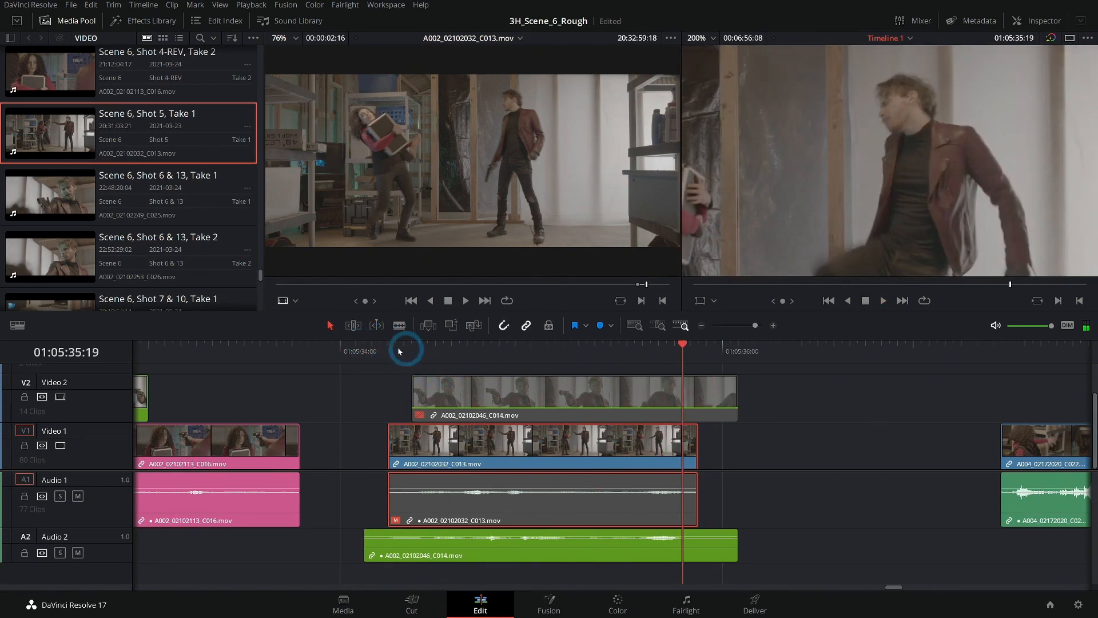
click(371, 346)
click(478, 375)
key(space)
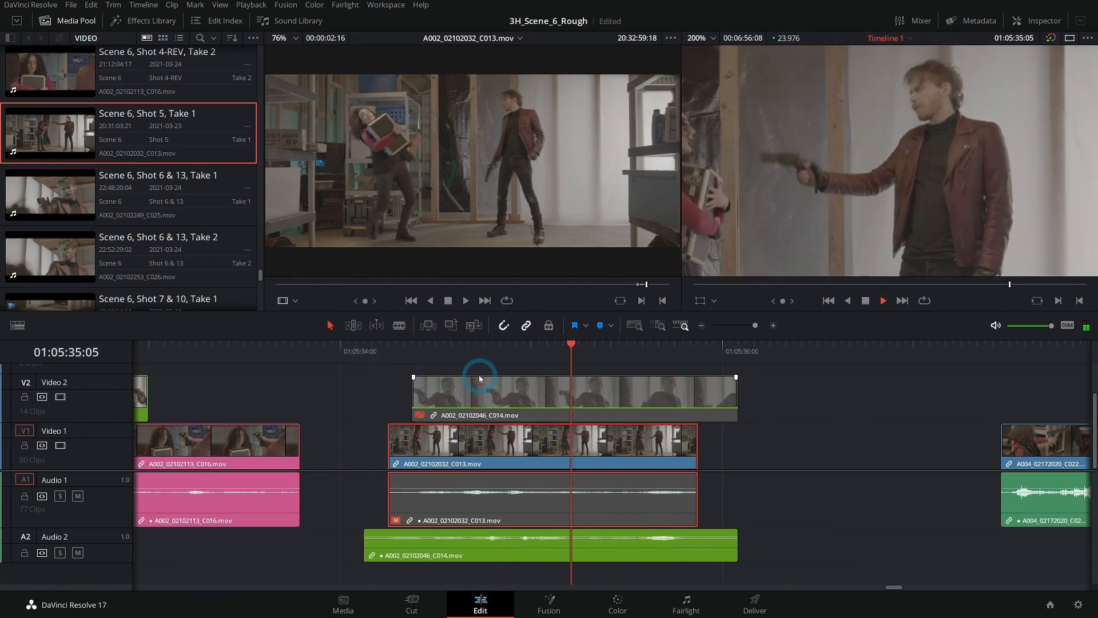
click(547, 382)
click(819, 404)
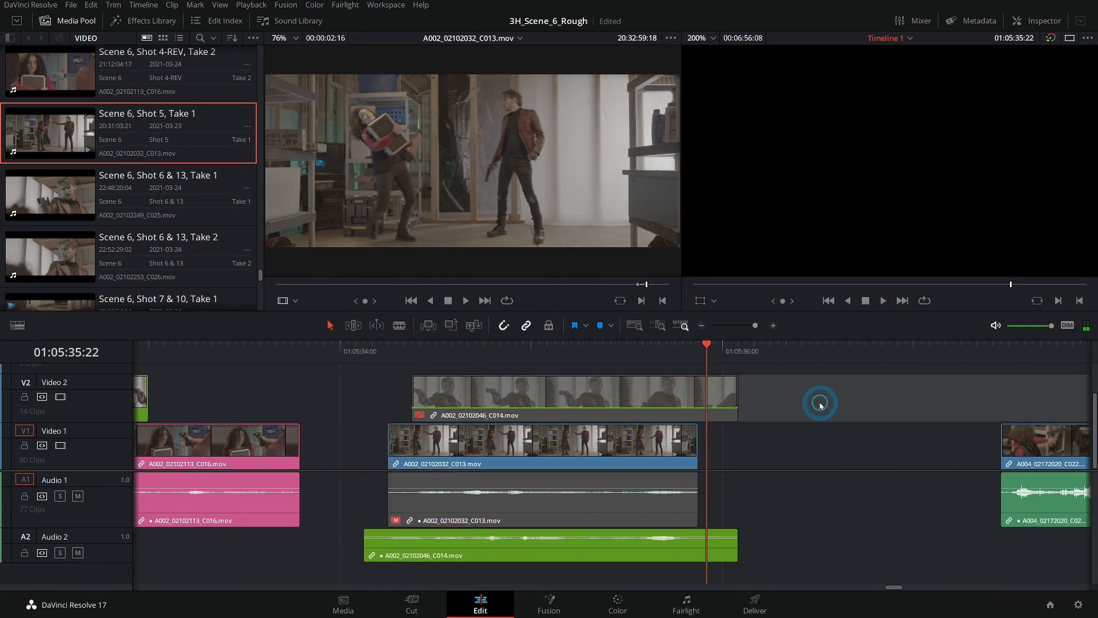
click(379, 350)
key(space)
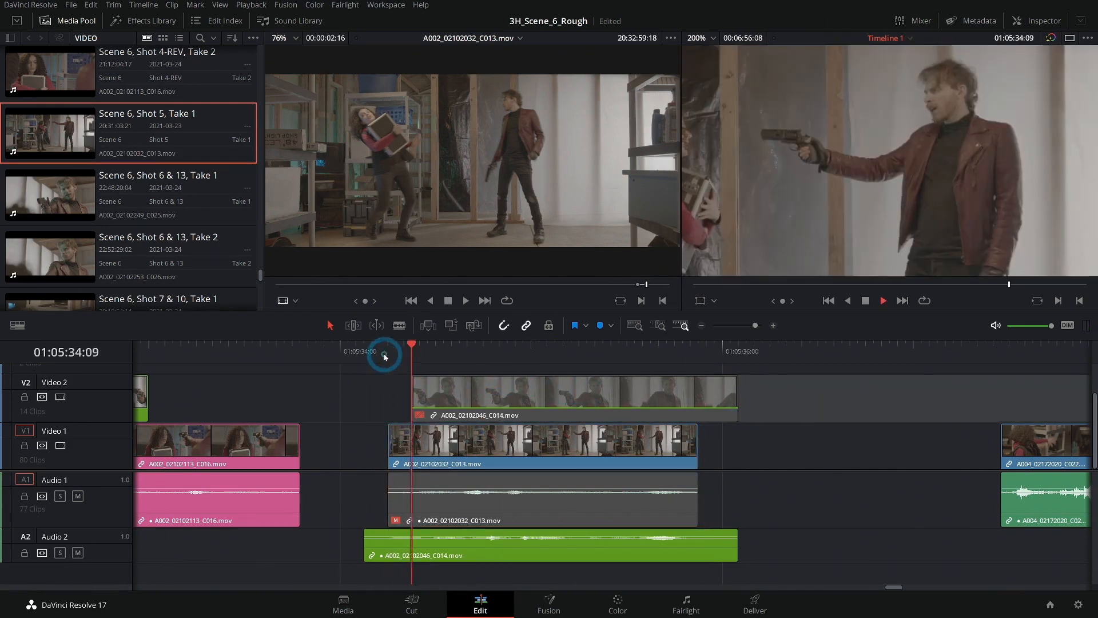
key(space)
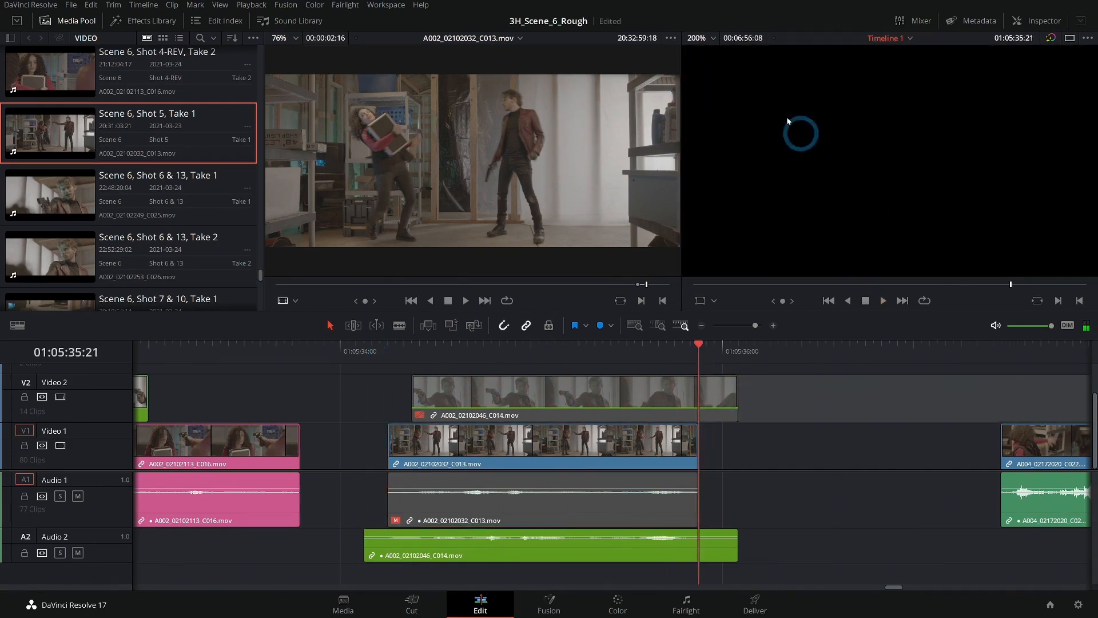
- Re-enable the video of A002_02102046_C014.mov above the kick shot and fit the timeline viewer to the full frame
click(611, 487)
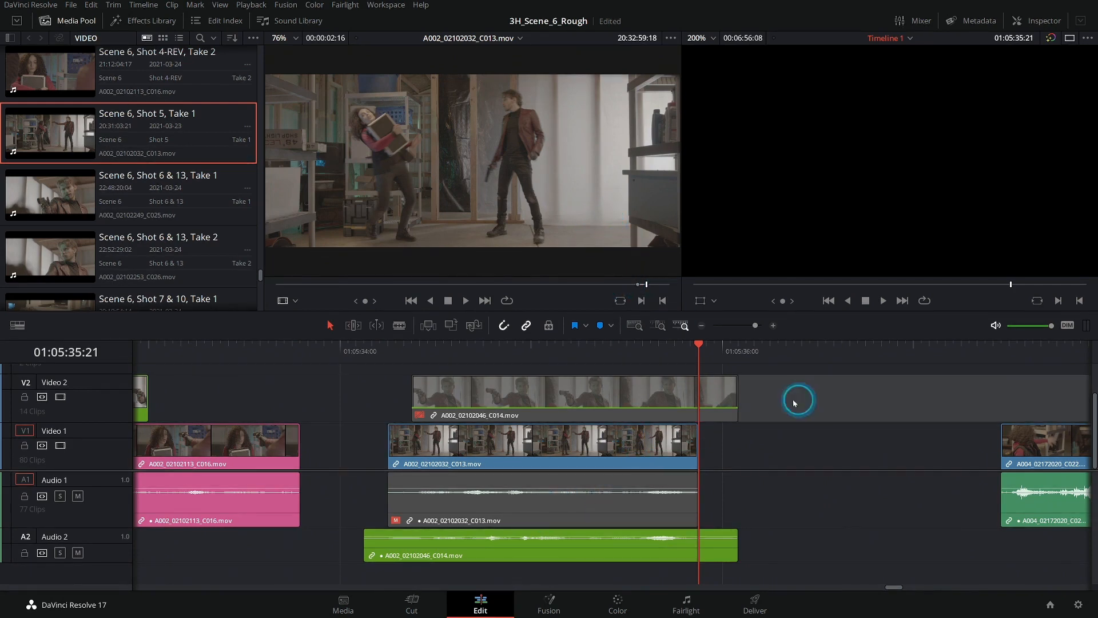
click(610, 396)
click(786, 404)
alt+click(651, 408)
key(d)
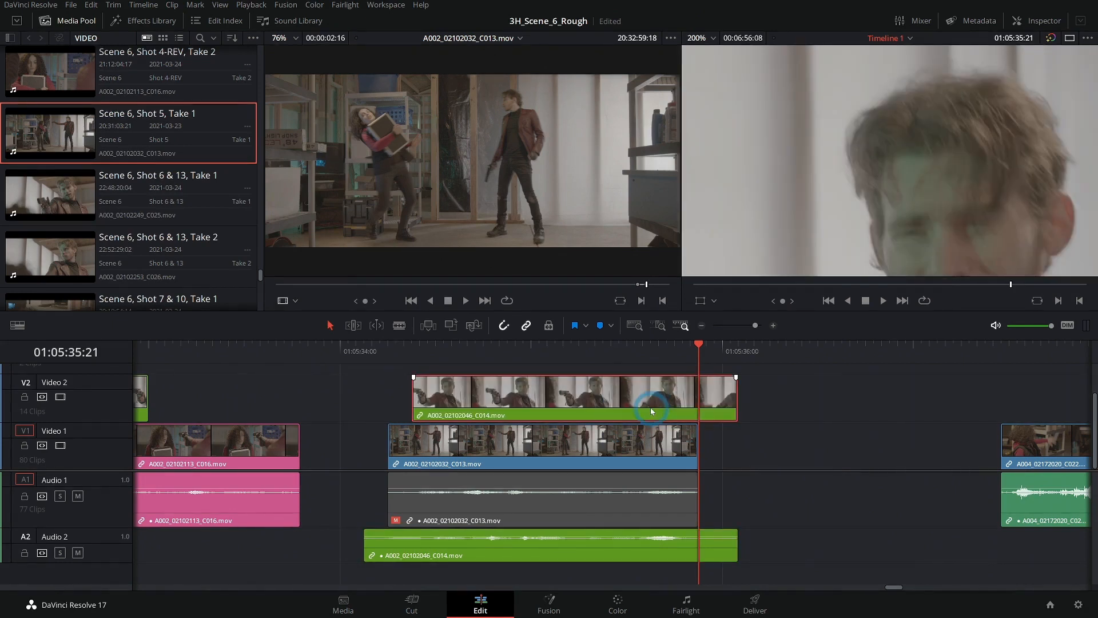
click(761, 384)
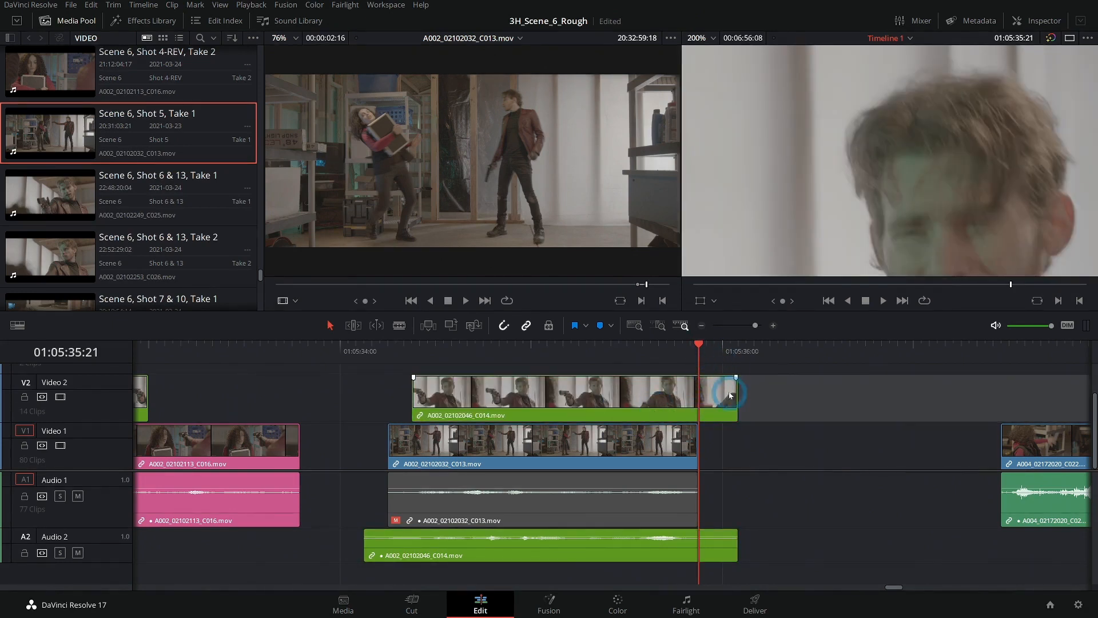
click(707, 39)
click(707, 55)
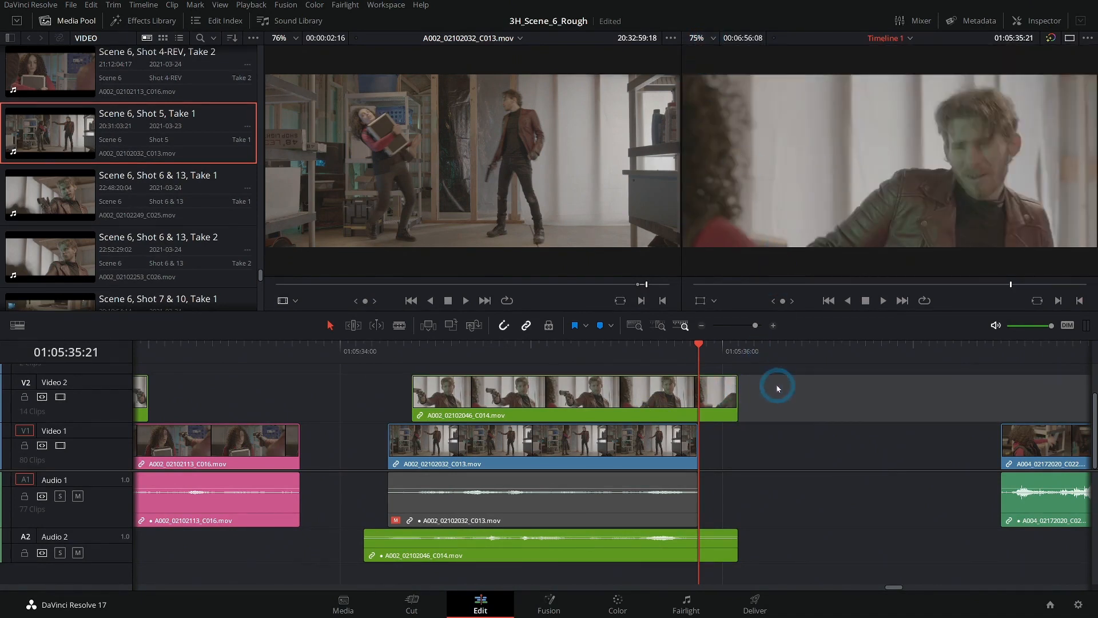
- Extend the gunman clip's end to 01:05:36:08, trim its video start to 01:05:35:17, and play the cut from the kick shot
drag(734, 393, 784, 393)
drag(417, 390, 696, 392)
click(442, 350)
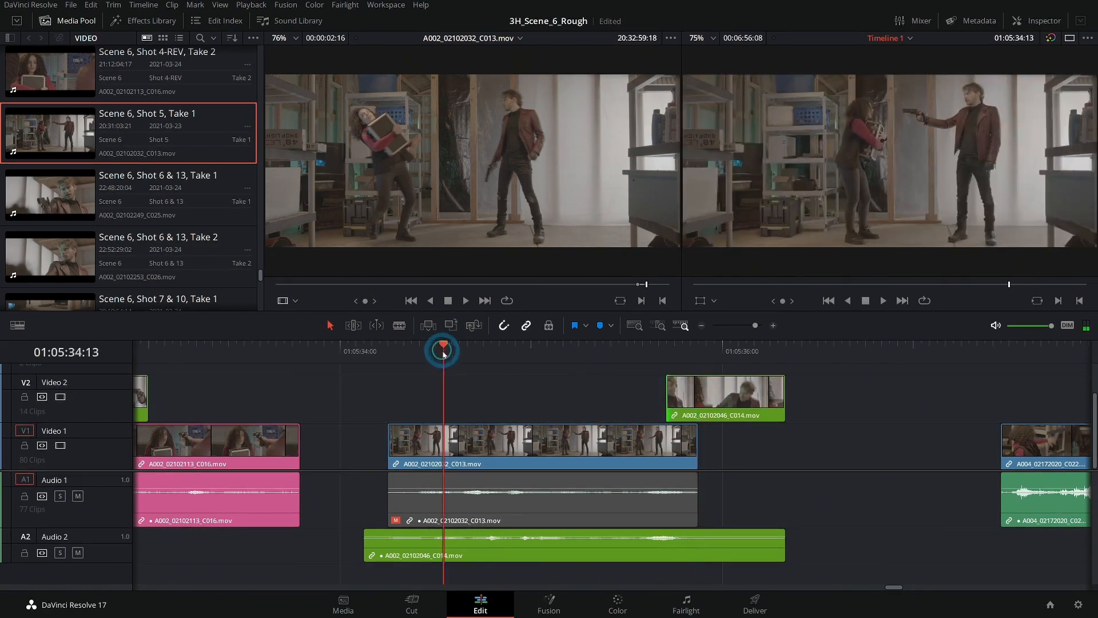
key(space)
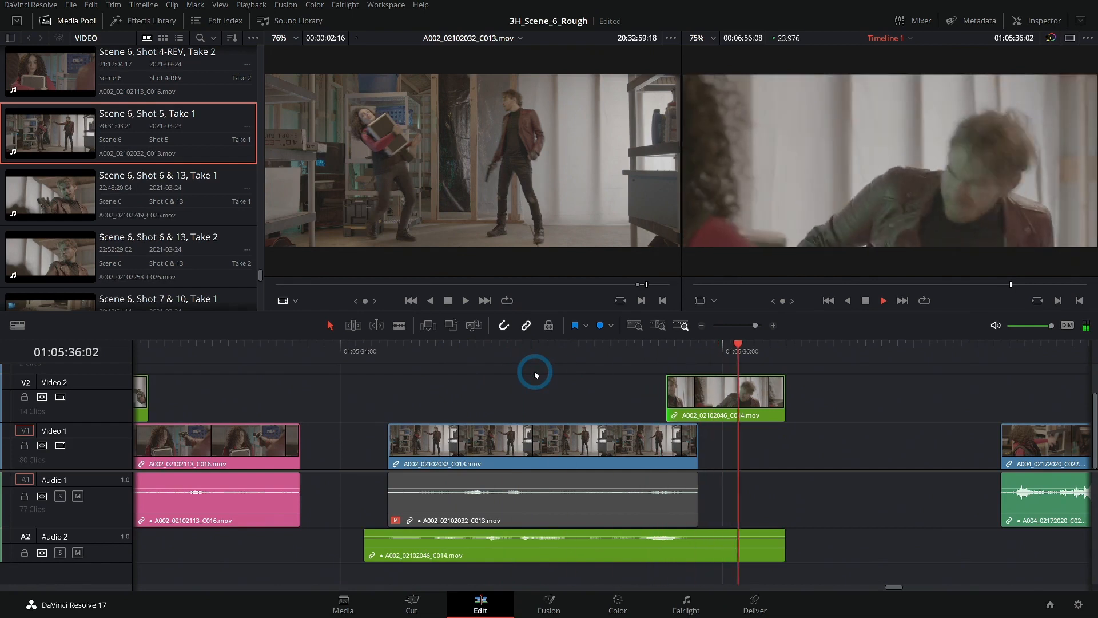
click(520, 359)
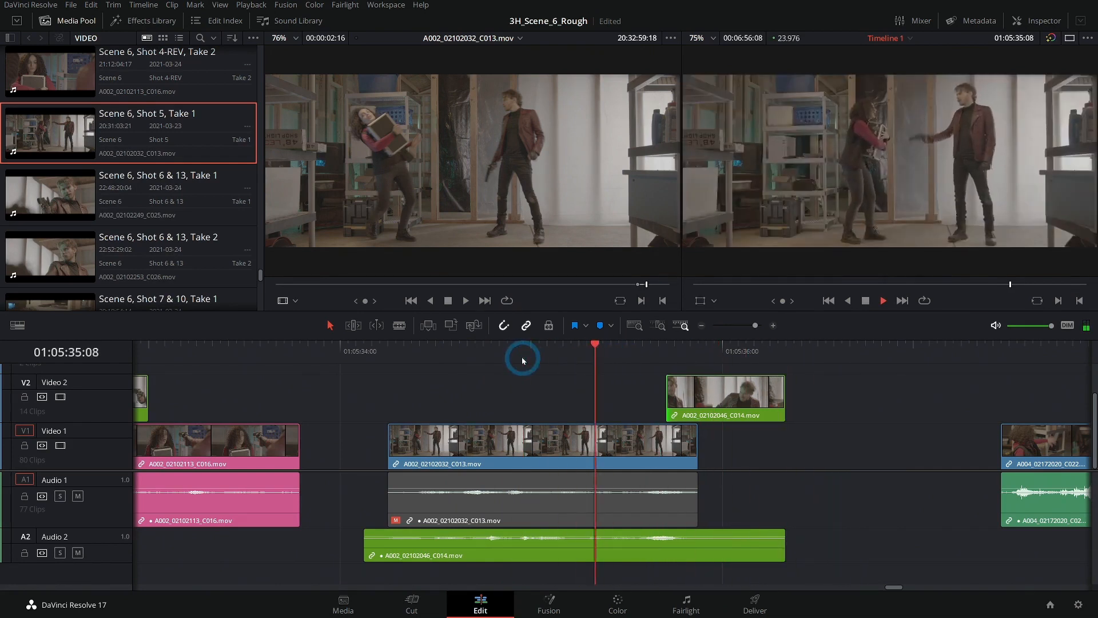
key(space)
click(675, 371)
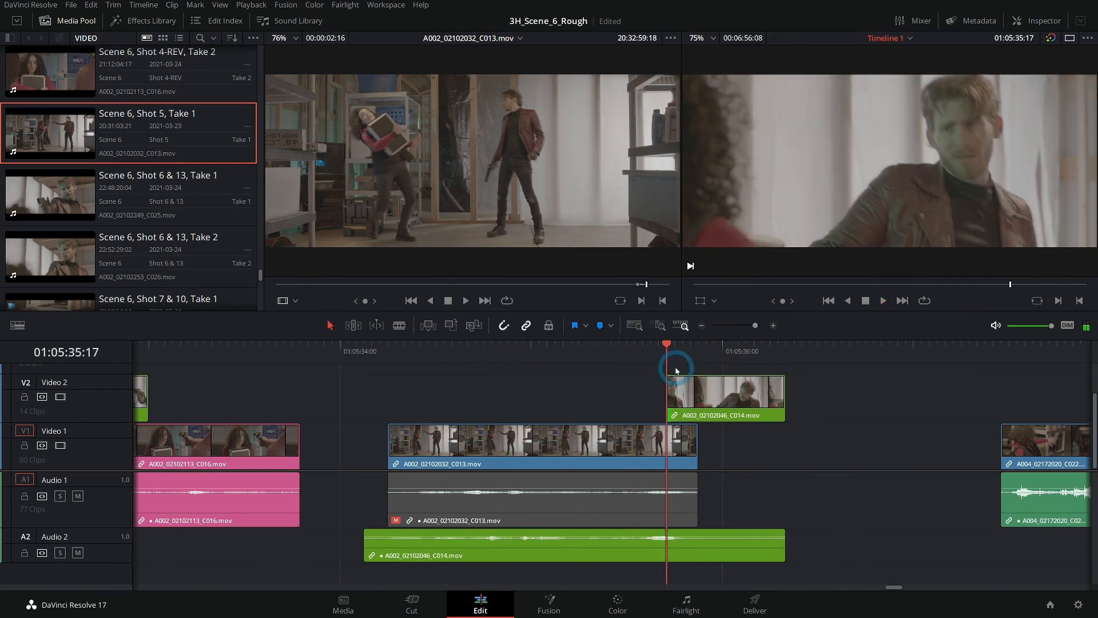
- Unlink the gunman clip's Video 2 portion from its Audio 2 dialogue
click(777, 328)
drag(647, 359, 675, 357)
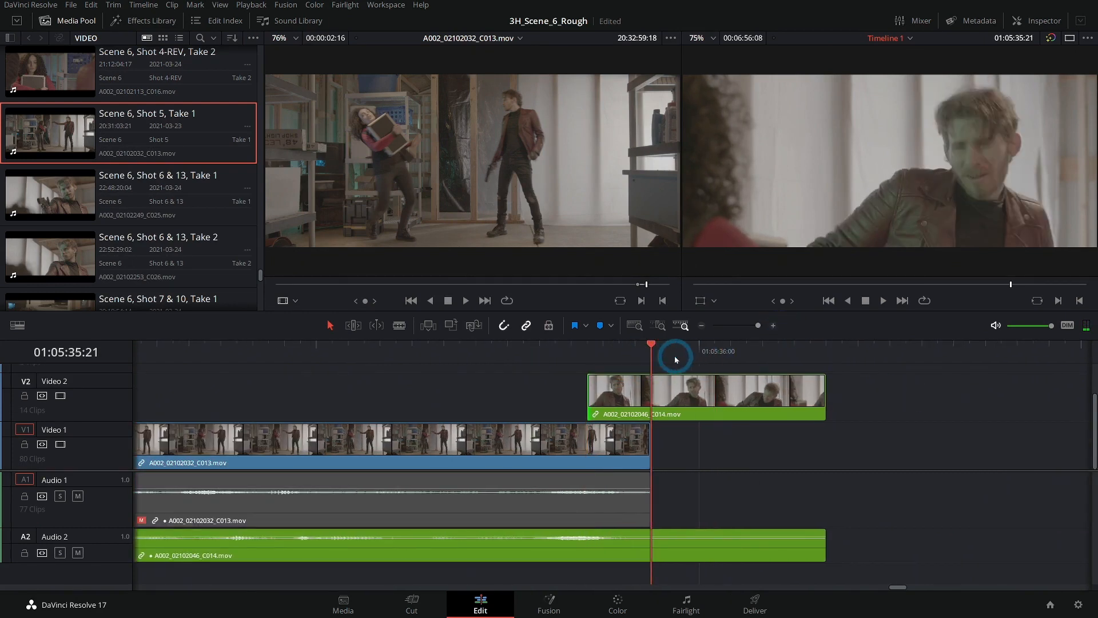
click(884, 399)
click(699, 399)
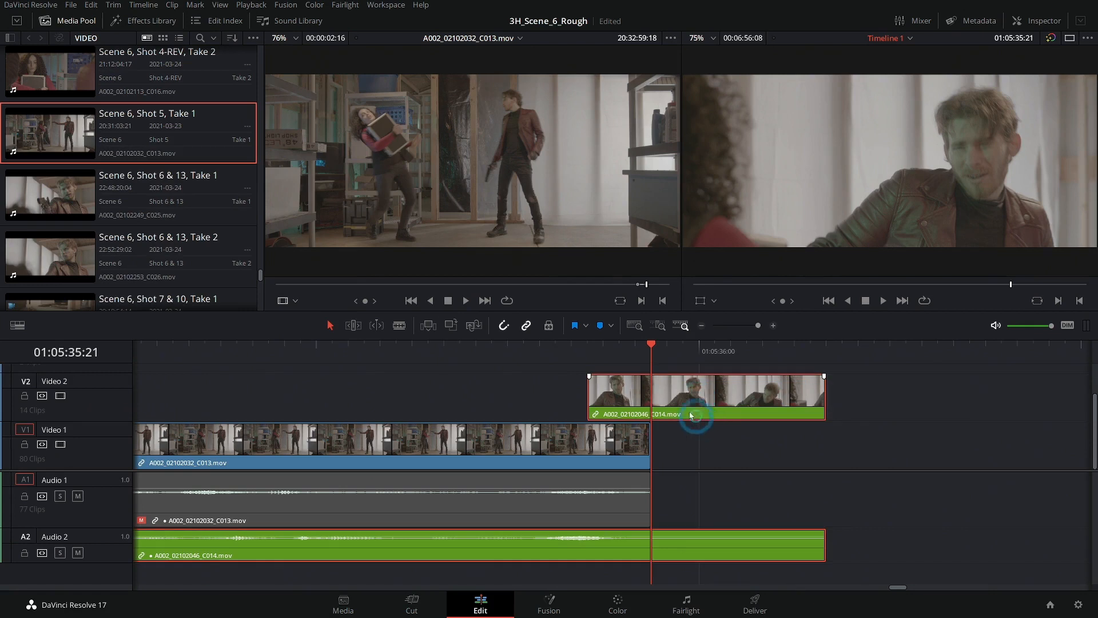
right_click(695, 400)
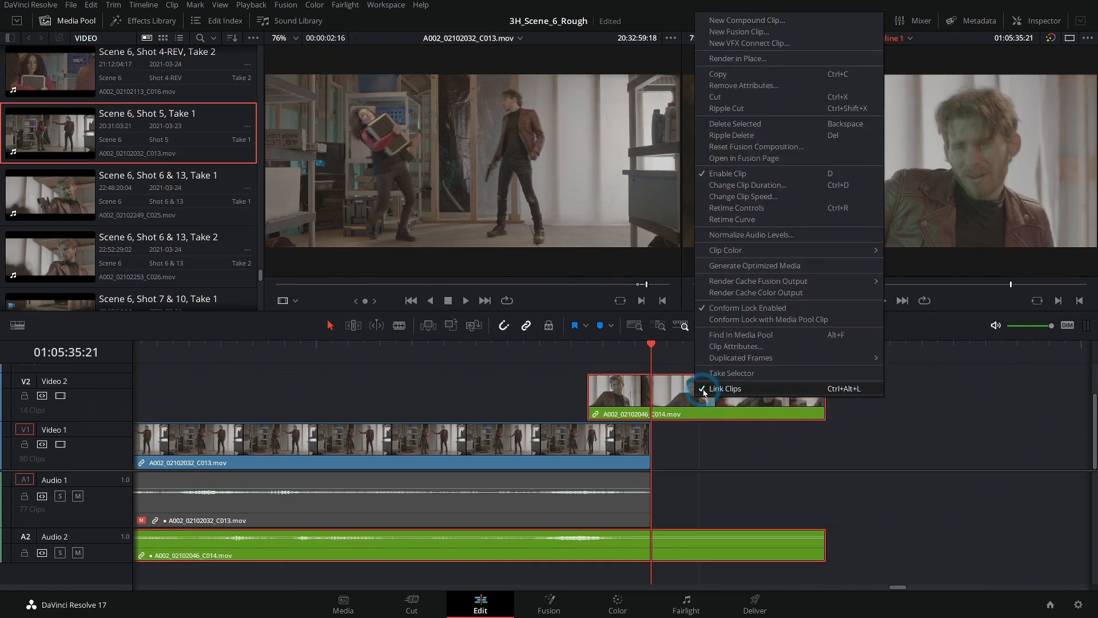
click(702, 391)
mouse_move(728, 394)
mouse_down()
mouse_move(789, 392)
mouse_move(608, 401)
mouse_move(720, 400)
mouse_up()
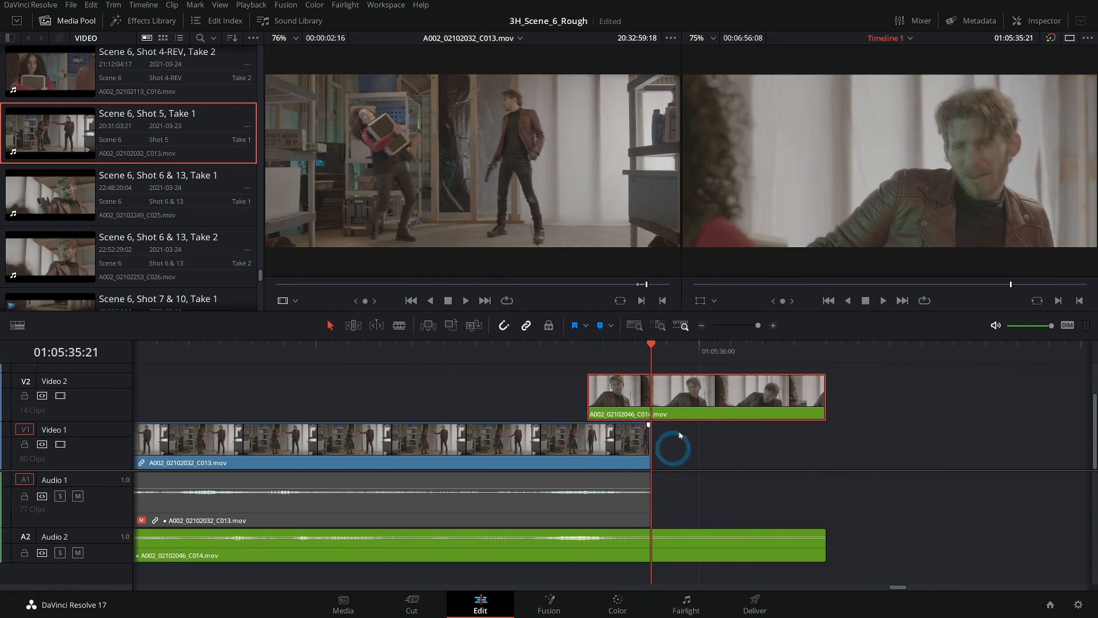
click(526, 327)
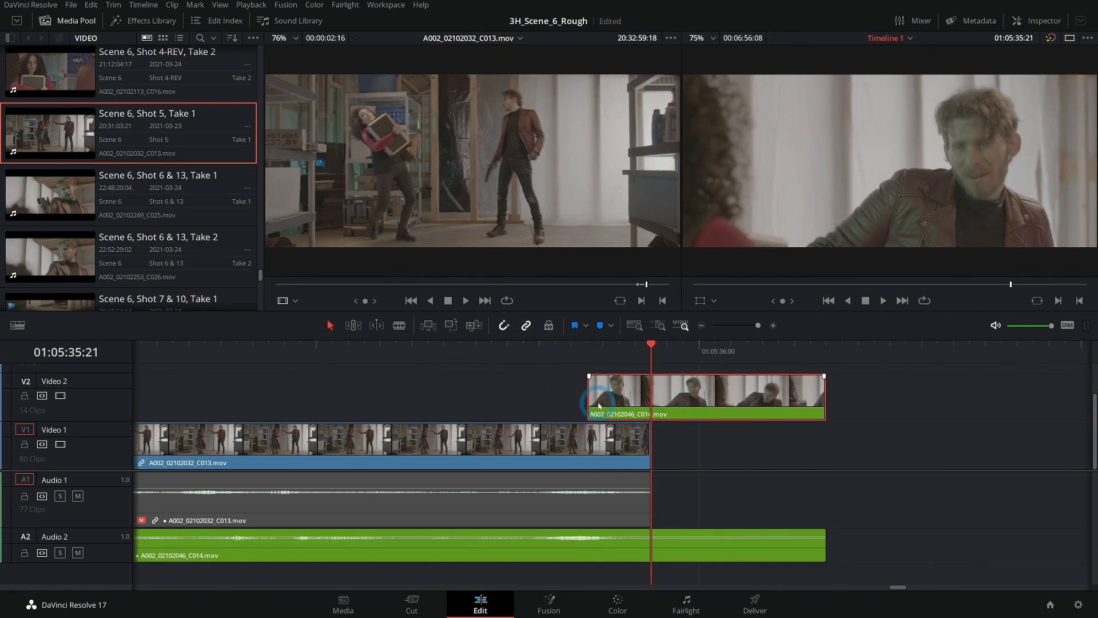
drag(712, 398, 887, 395)
click(821, 350)
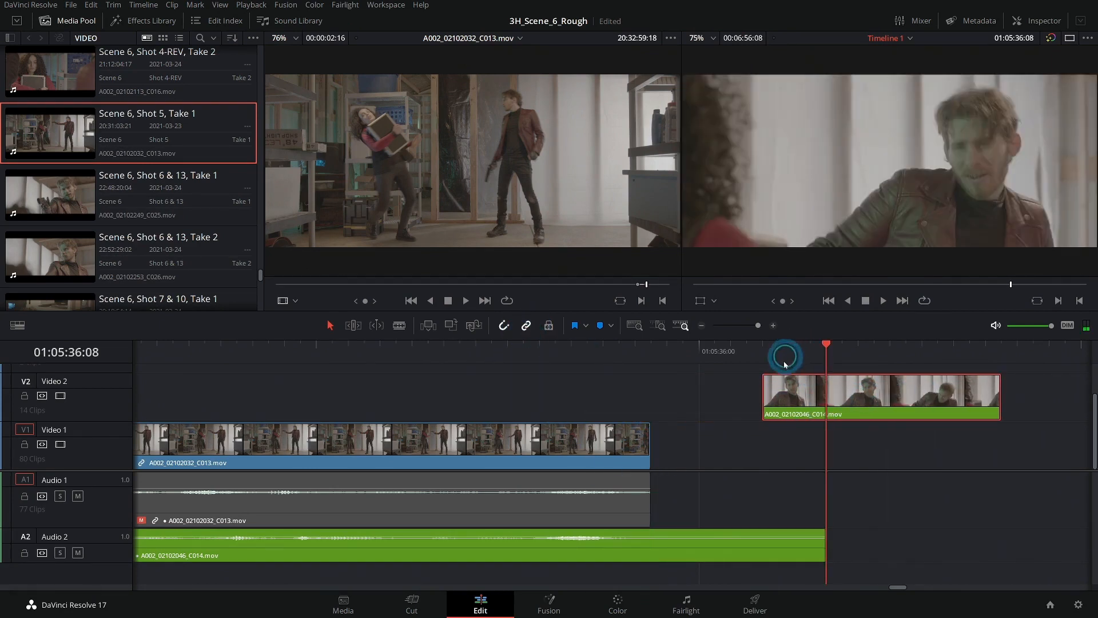
drag(765, 391, 589, 385)
- Trim the gunman video's start to the end of the kick shot at 01:05:35:21 and play the cut
drag(592, 343, 801, 383)
drag(595, 393, 712, 396)
click(549, 355)
key(space)
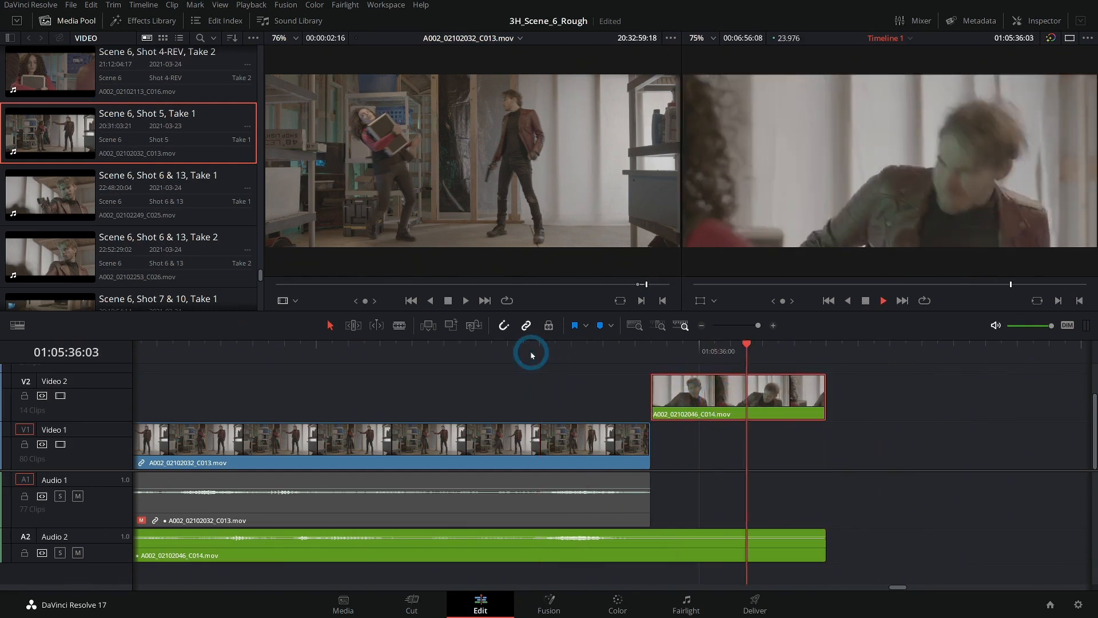
- Extend only the gunman video's end to about 01:05:36:18, leaving its audio alone, and play back from the kick shot
click(304, 354)
click(834, 392)
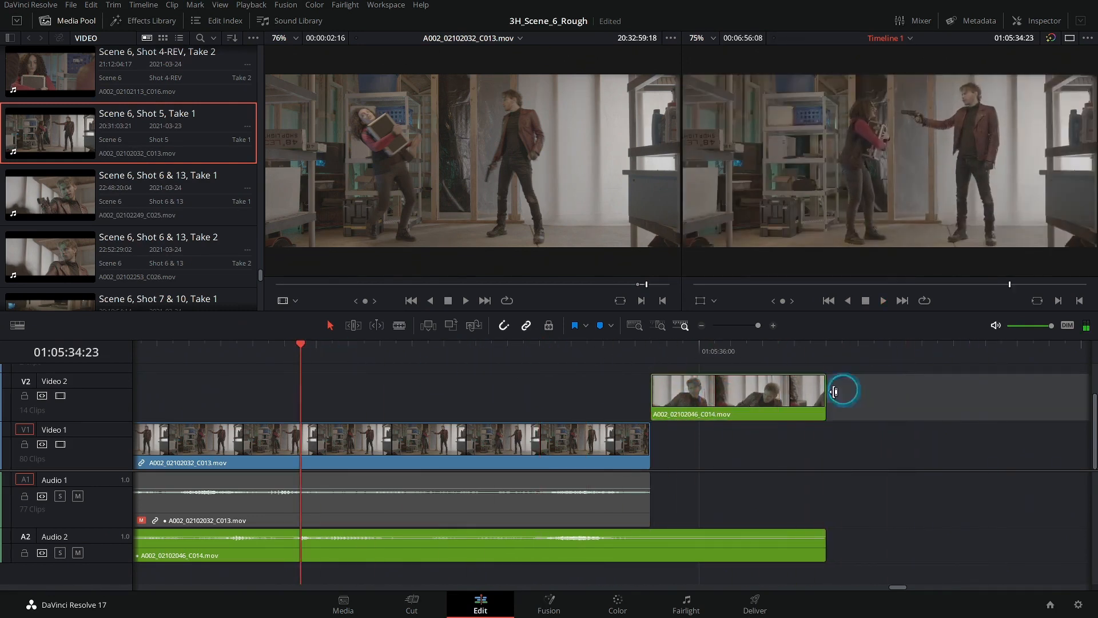
drag(824, 393, 984, 394)
key(space)
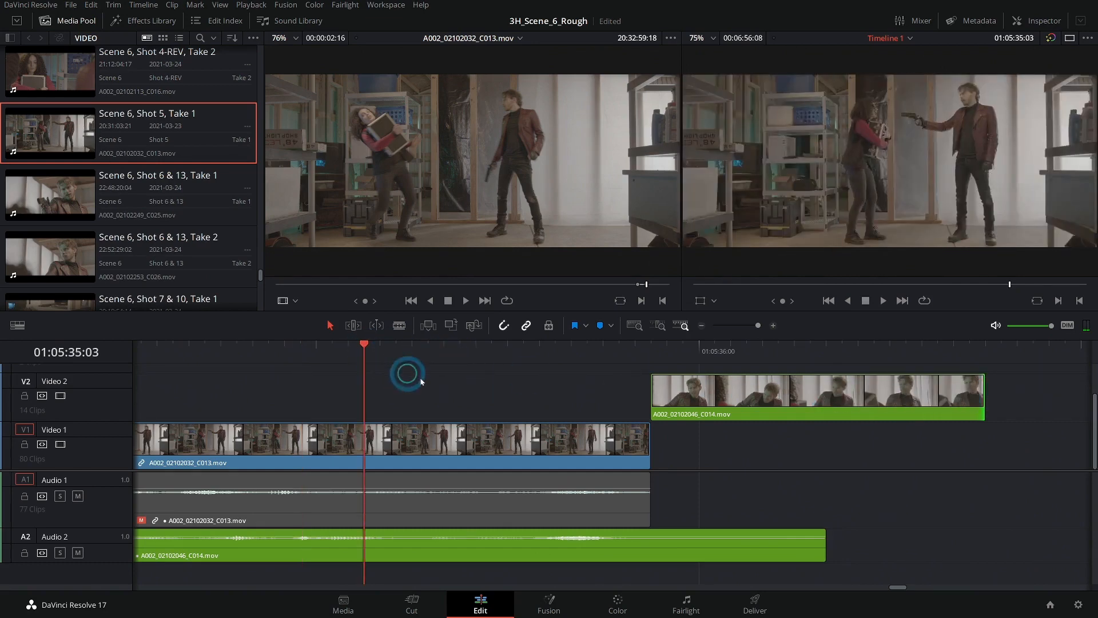
click(409, 350)
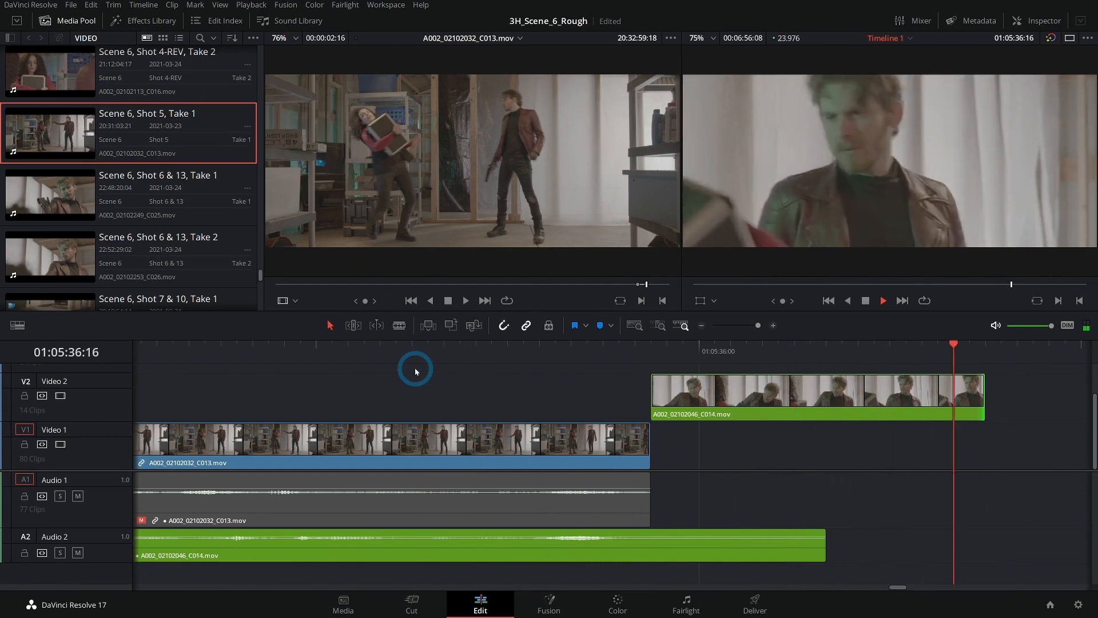
drag(409, 352, 347, 352)
key(space)
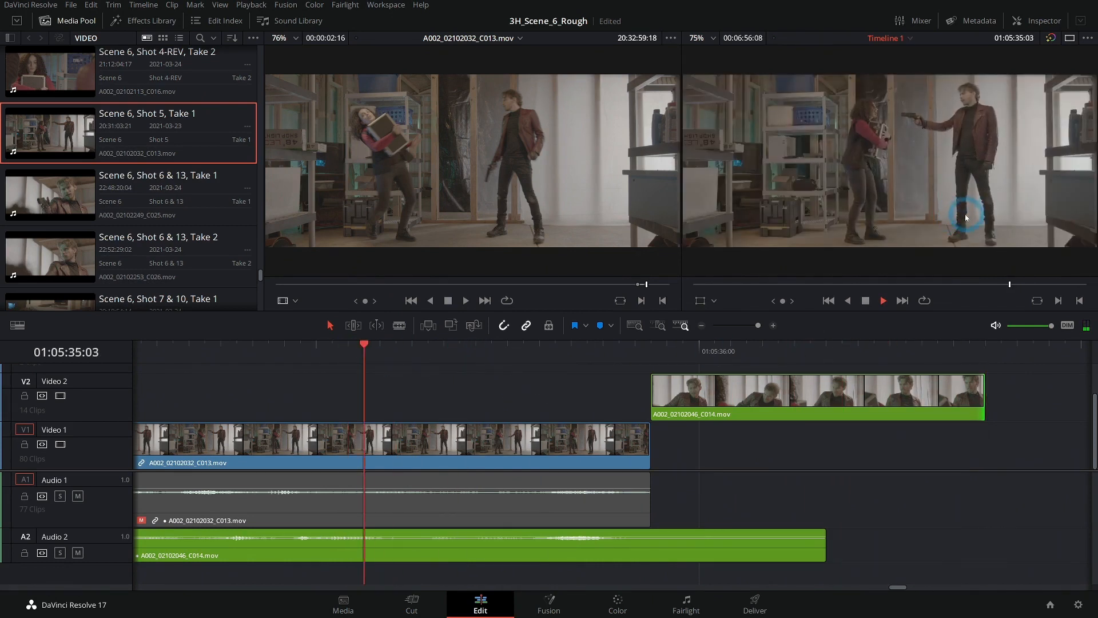
key(space)
key(Right)
key(Right)
key(Right)
key(Right)
key(Right)
key(Right)
key(Right)
key(Right)
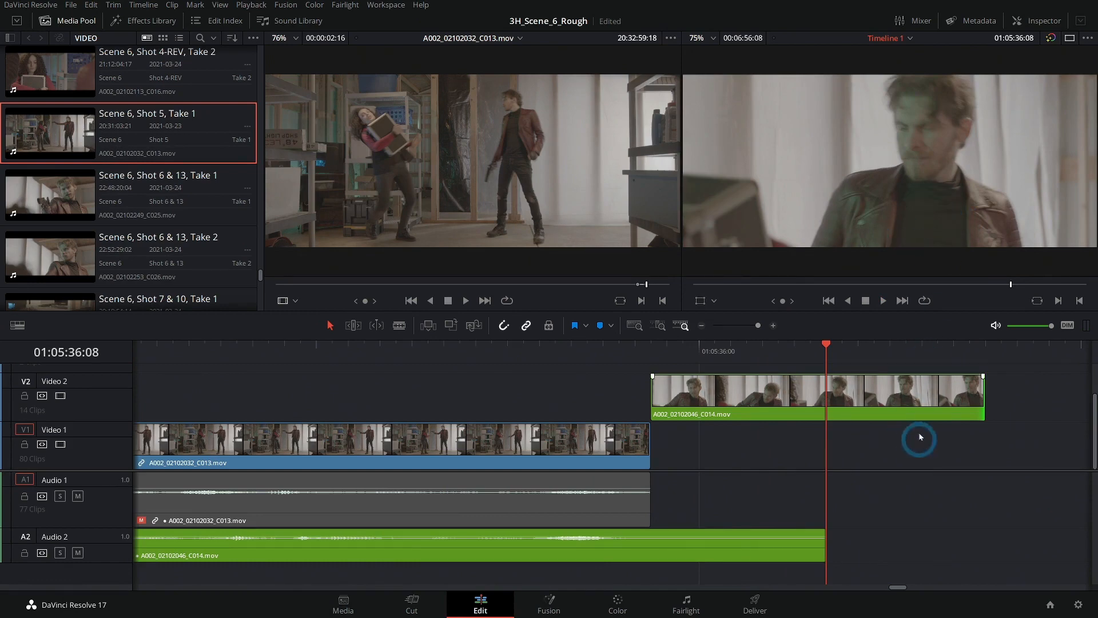
- Examine the opening frames of the A004_02172020_C022.mov shot from 01:05:37:11 to 01:05:37:13
click(701, 327)
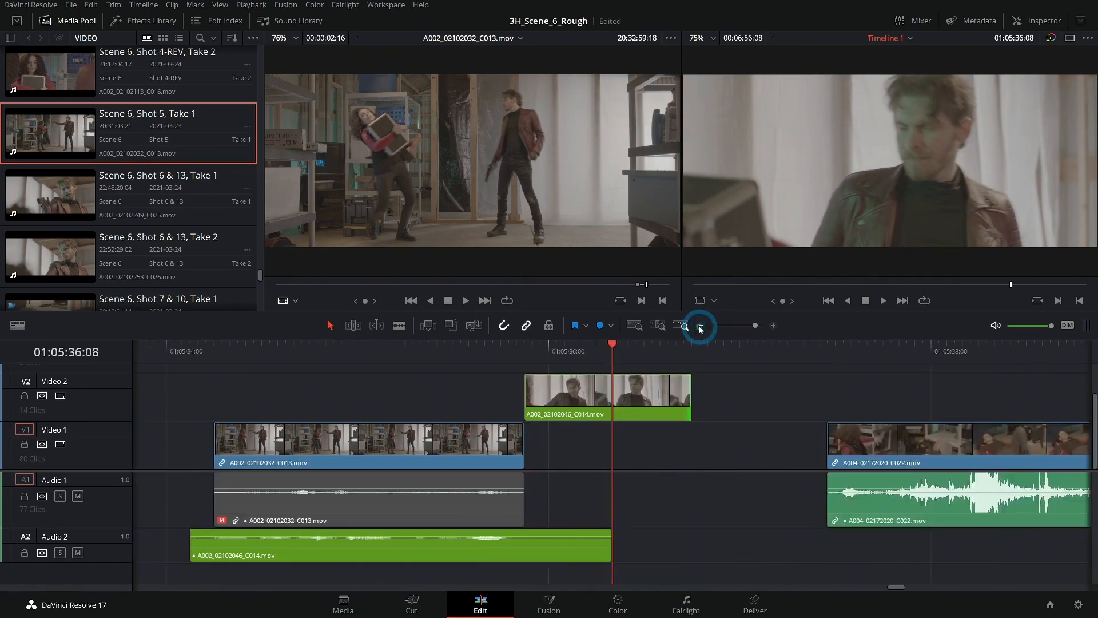
click(700, 328)
click(719, 350)
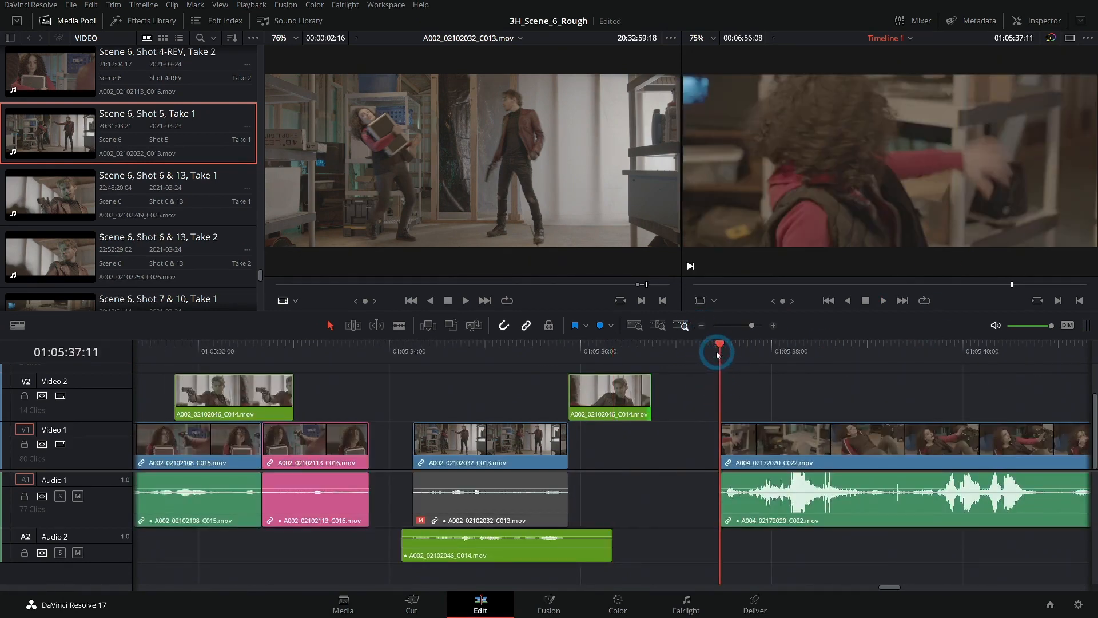
key(space)
key(space)
drag(757, 361, 708, 360)
click(773, 325)
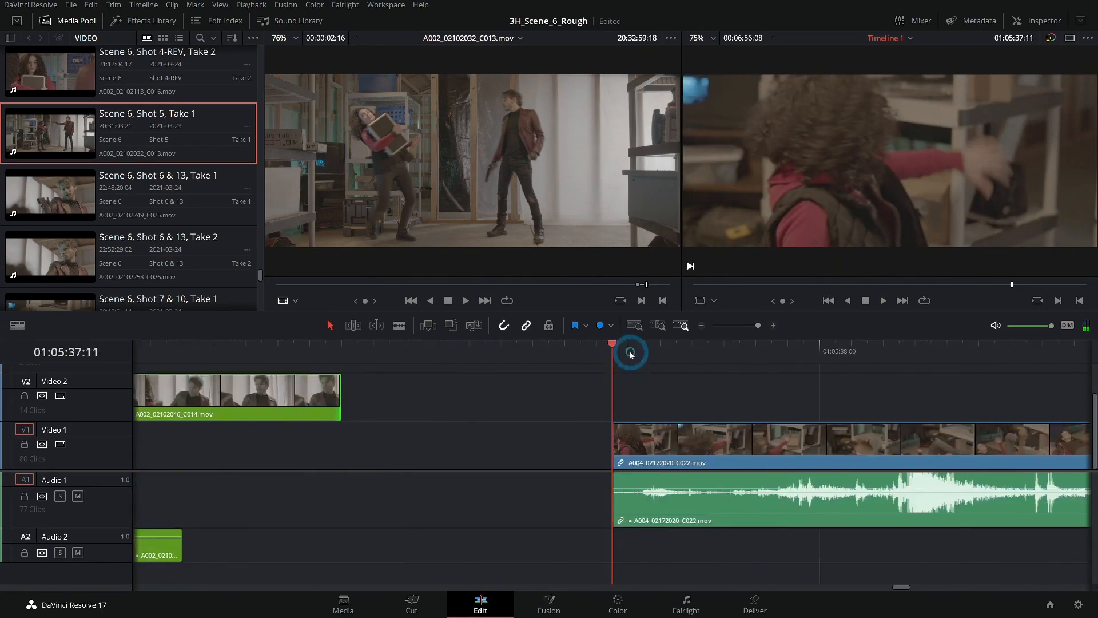
drag(677, 350, 613, 351)
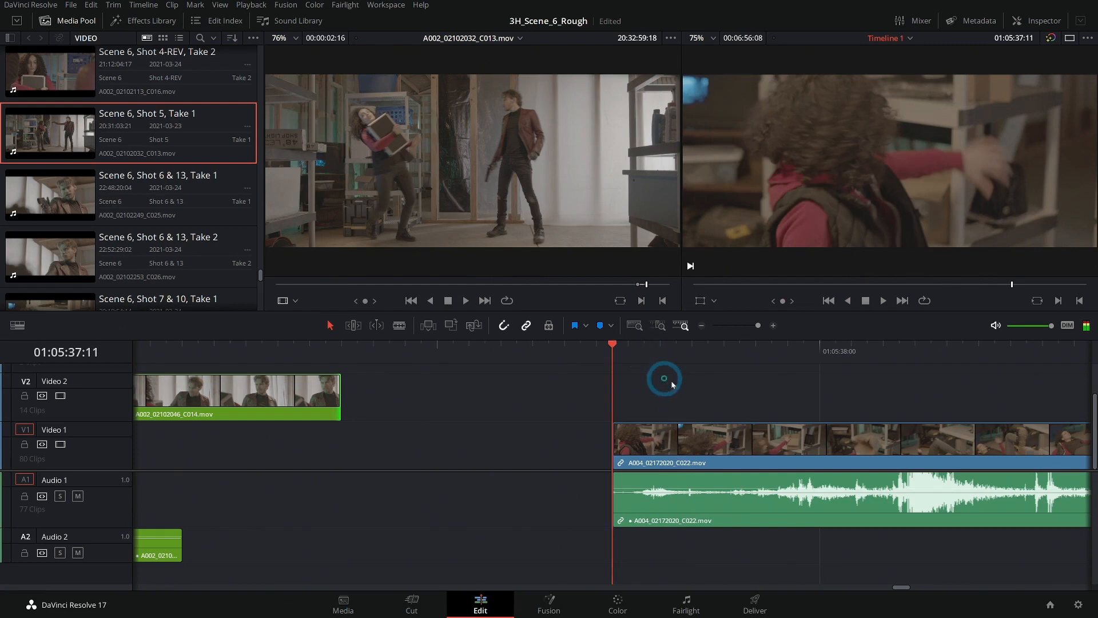
key(Right)
key(Right)
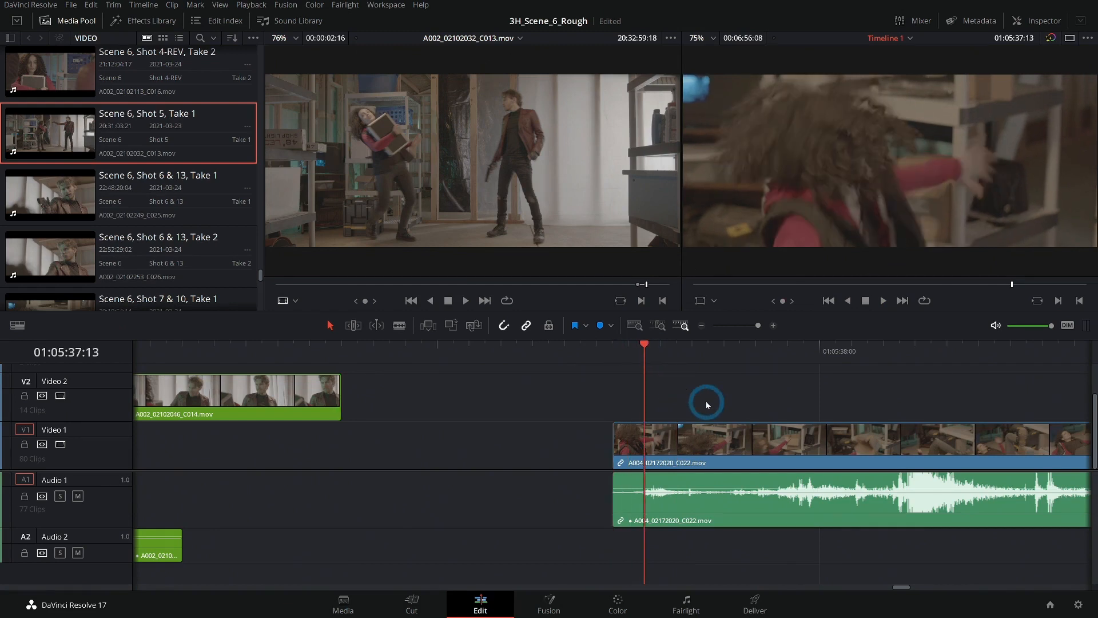
- Move A004_02172020_C022.mov and the clips after it about 20 frames earlier, starting it under the gunman clip's tail, and play the transition
key(shift+v)
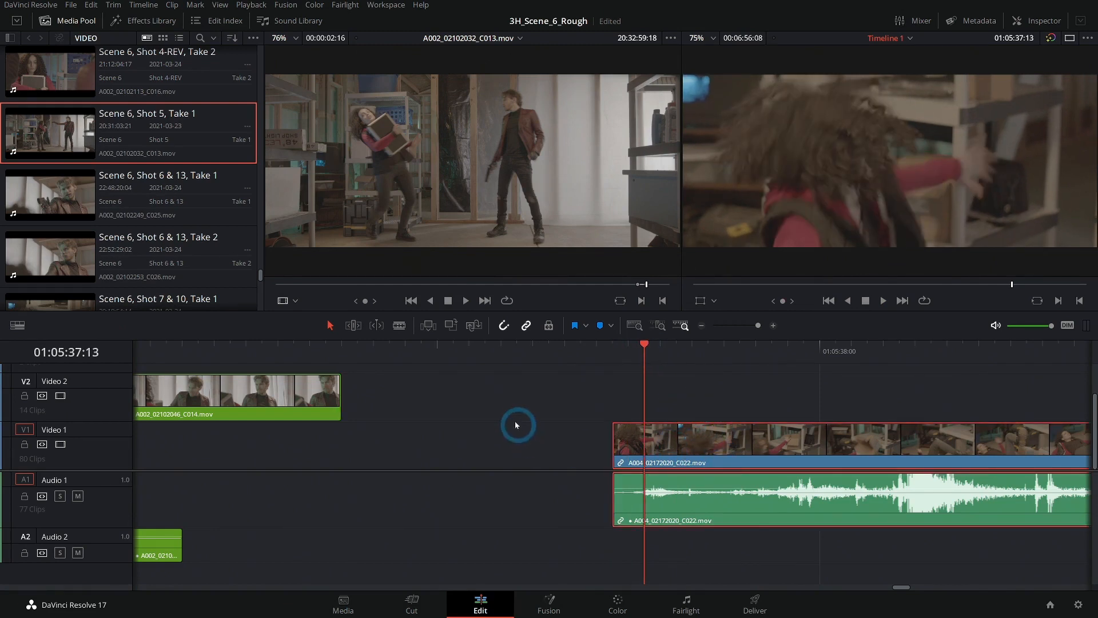
scroll(683, 405, left, 3)
scroll(684, 405, left, 2)
drag(849, 461, 581, 457)
drag(473, 350, 184, 352)
key(space)
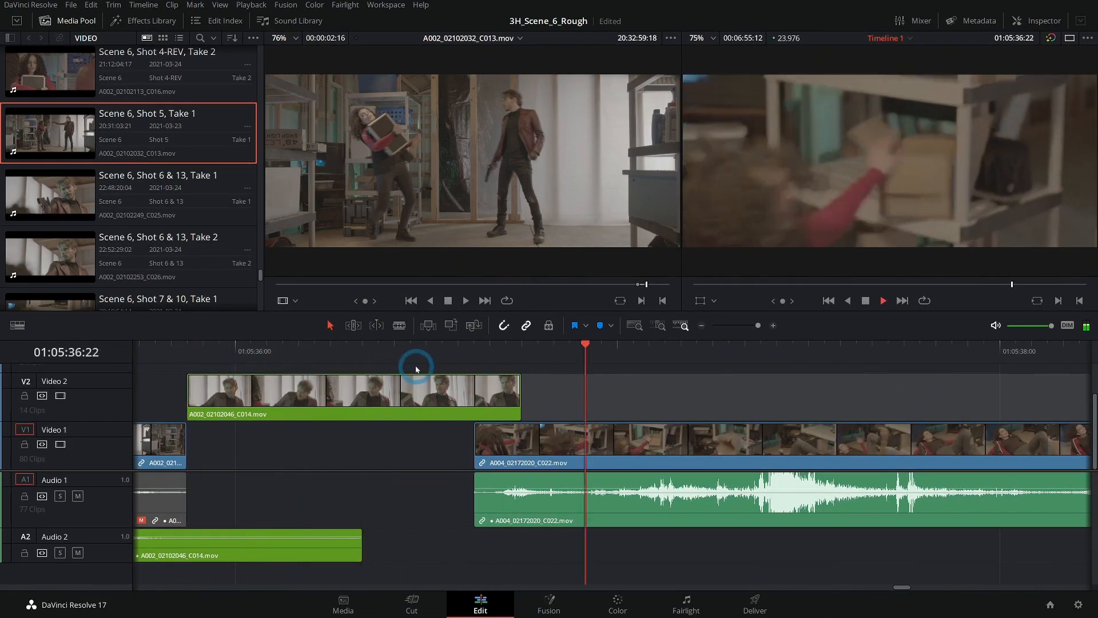
key(space)
click(701, 324)
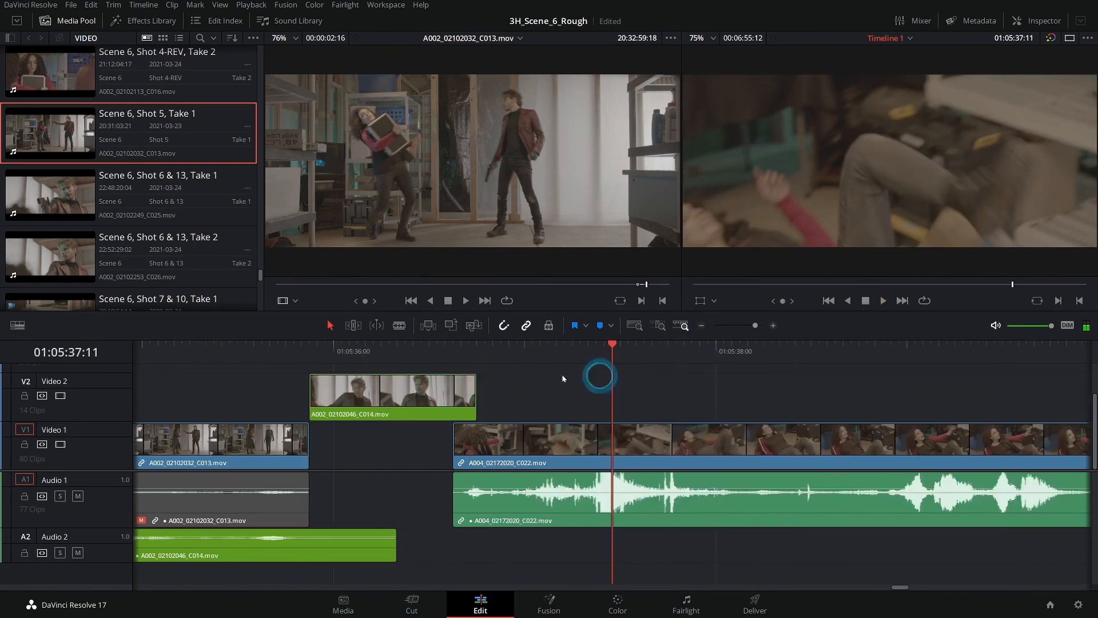
- Play from the start of the gunman close-up at 01:05:35:21 and trim its video end to 01:05:36:11
click(397, 351)
drag(405, 354, 314, 364)
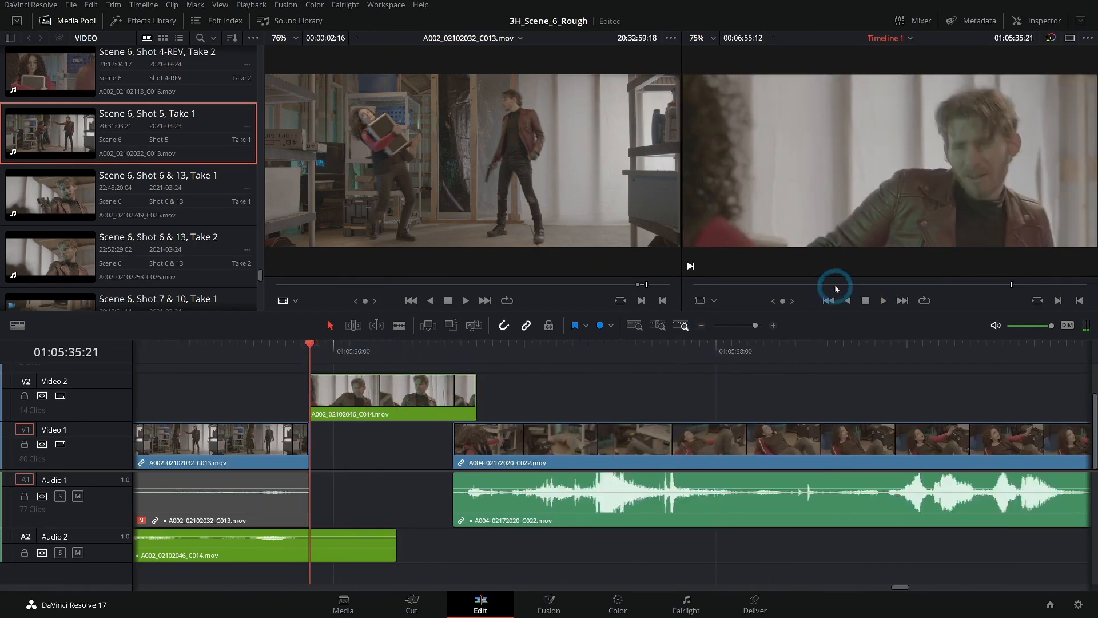
key(space)
key(space)
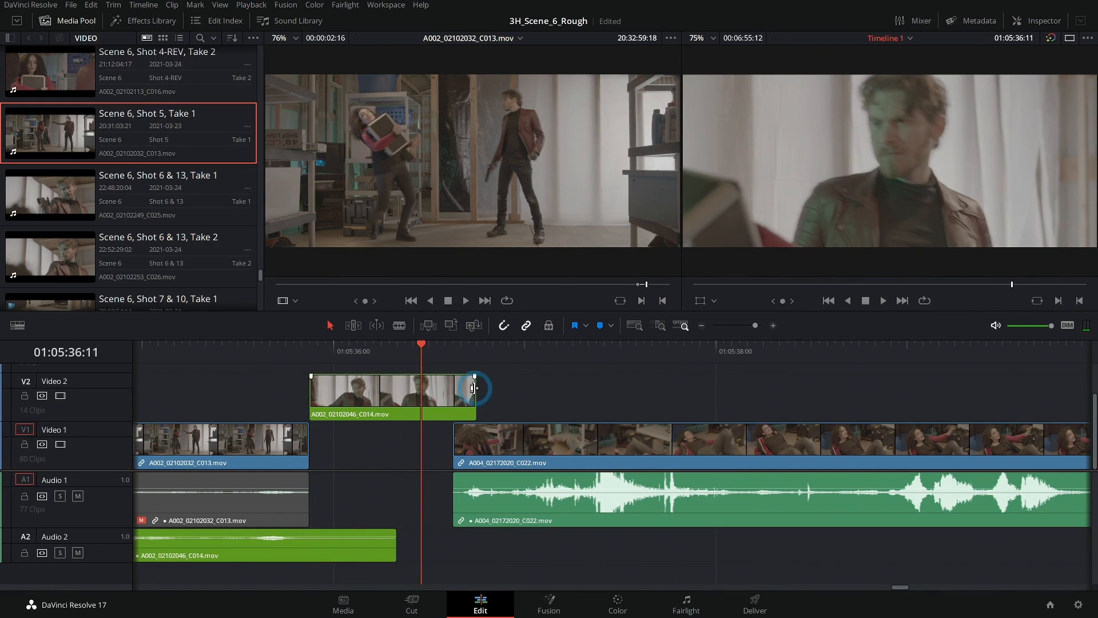
drag(473, 388, 420, 388)
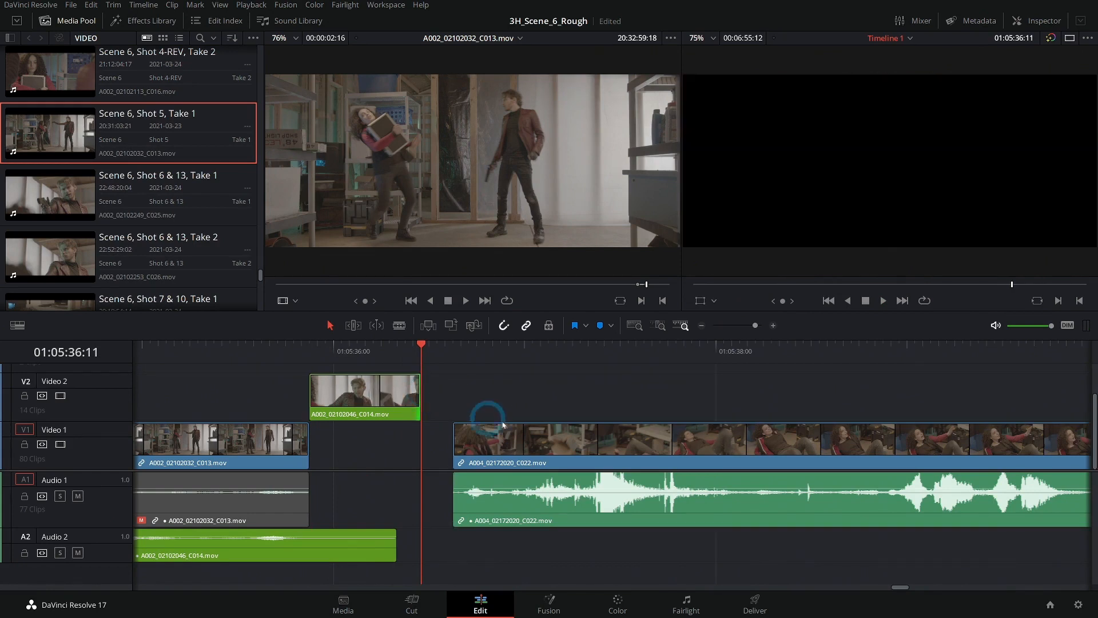
- Move A004_02172020_C022.mov about 7 frames earlier to start where the gunman clip's audio ends, and play back
click(525, 362)
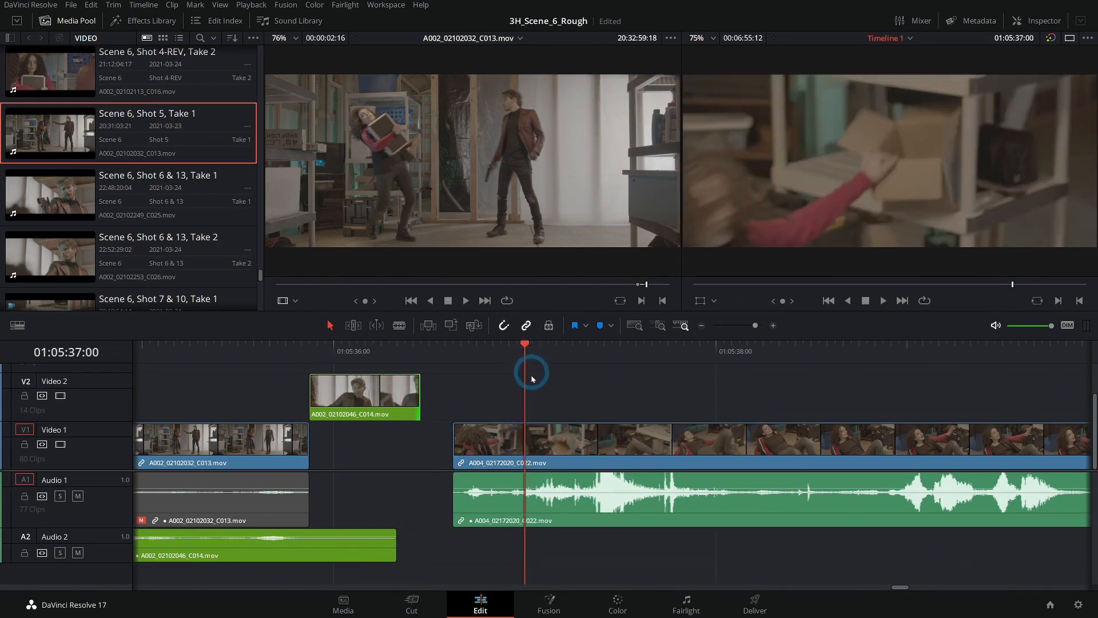
drag(547, 443, 493, 442)
click(269, 350)
key(space)
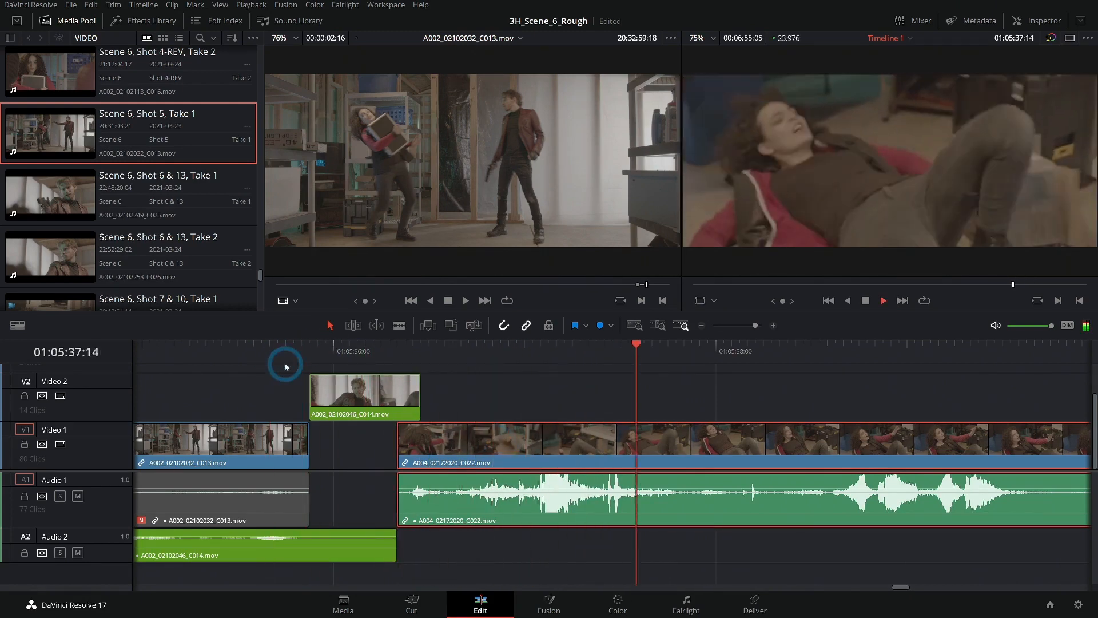
- Play the revised sequence from the kick shot through the gunman close-up and into the fall shot
click(238, 350)
scroll(473, 392, left, 5)
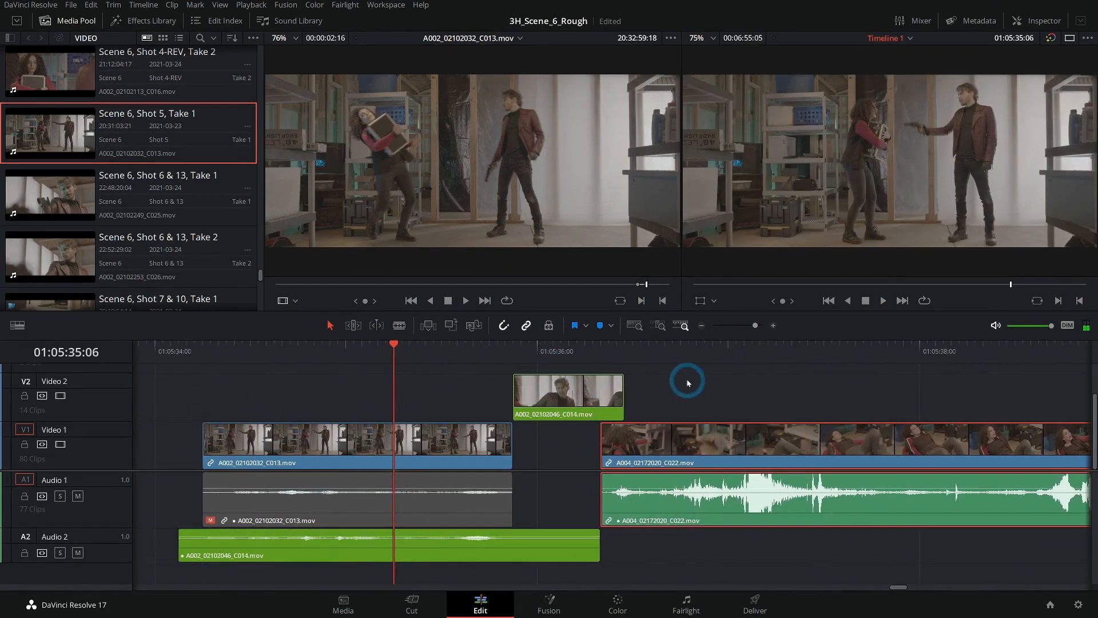
click(273, 347)
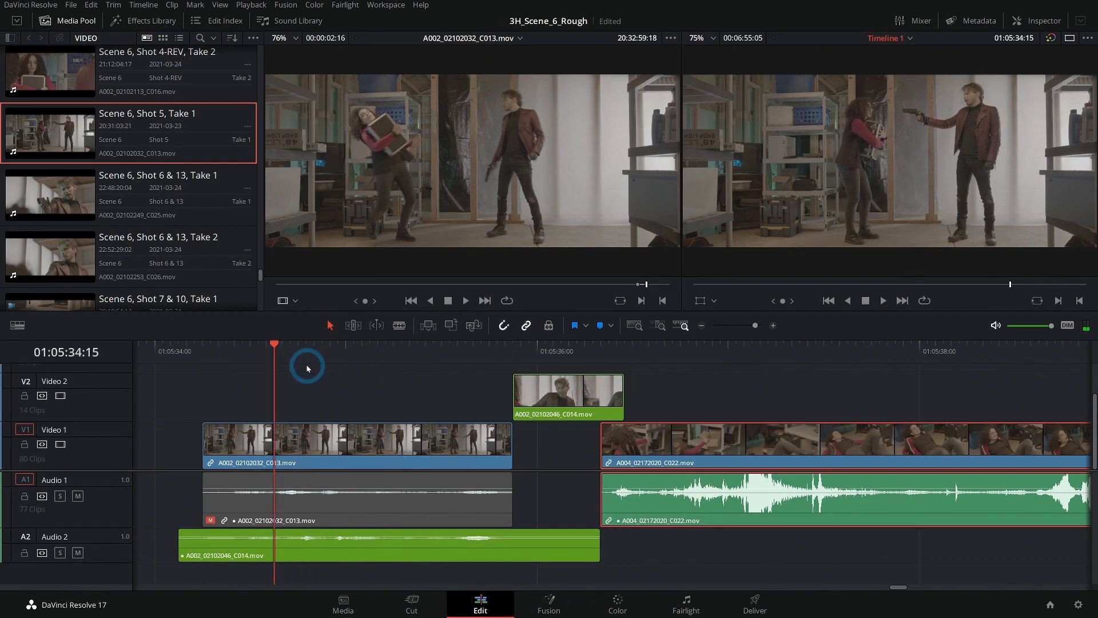
key(space)
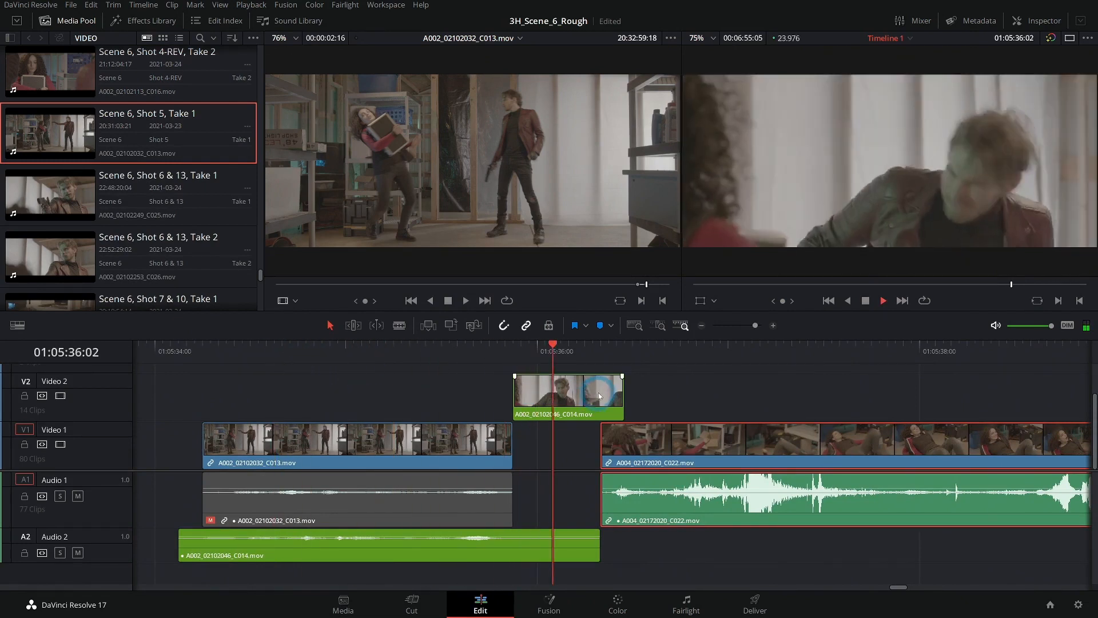
click(725, 340)
click(703, 326)
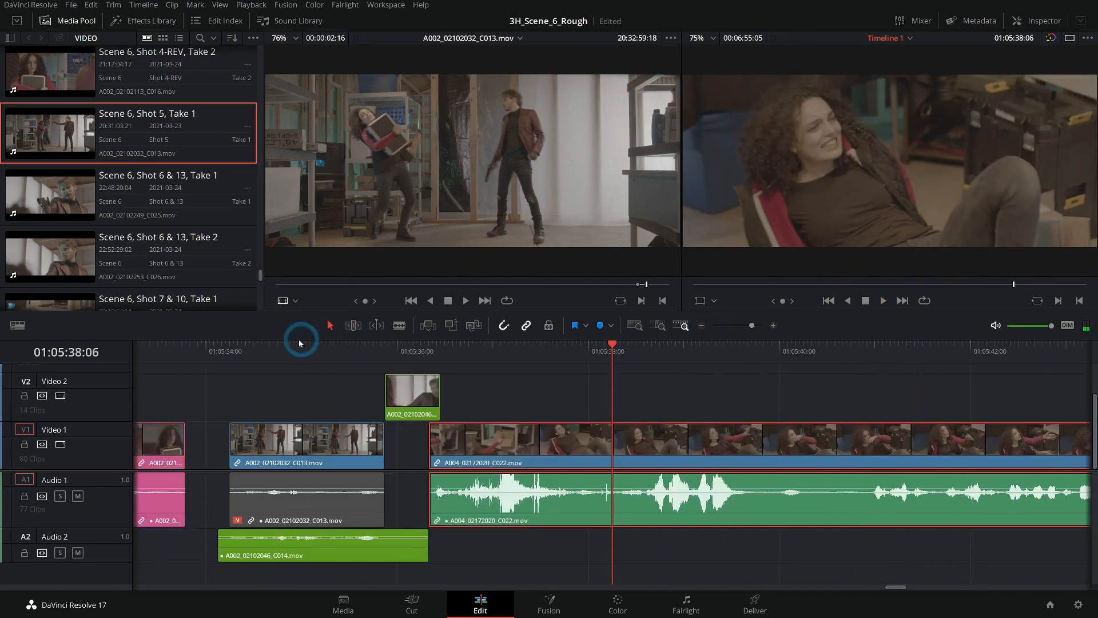
click(217, 348)
key(space)
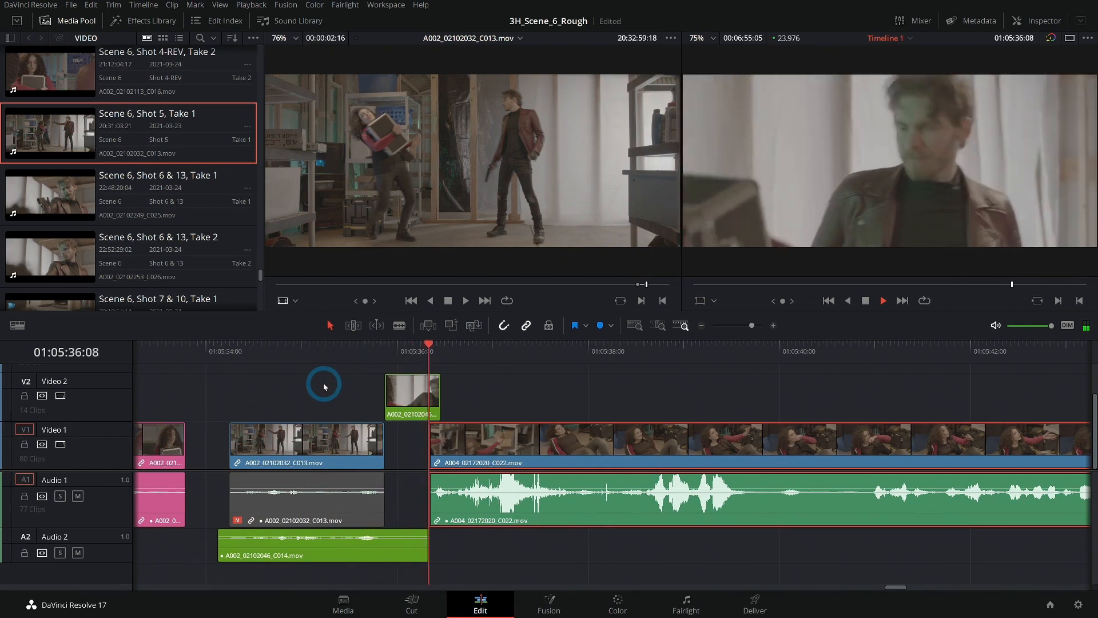
- Step frame by frame through the kick shot from 01:05:35:07 to 01:05:35:19
key(space)
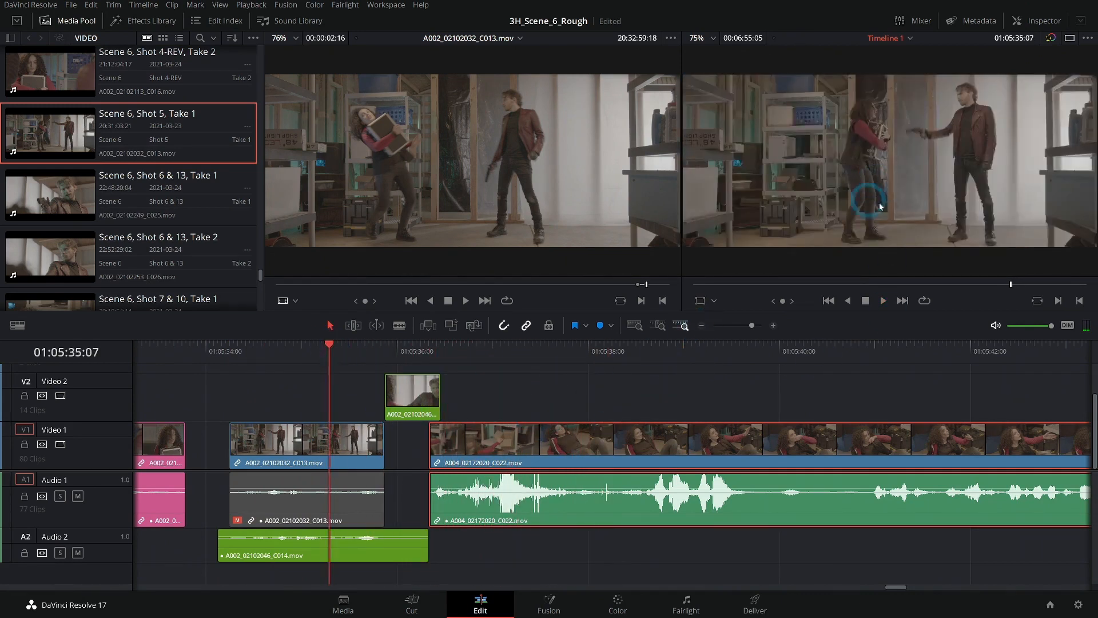
key(Right)
key(Right)
key(Right)
key(Right)
key(Right)
key(Right)
key(Right)
key(Right)
key(Right)
key(Right)
key(Right)
key(Right)
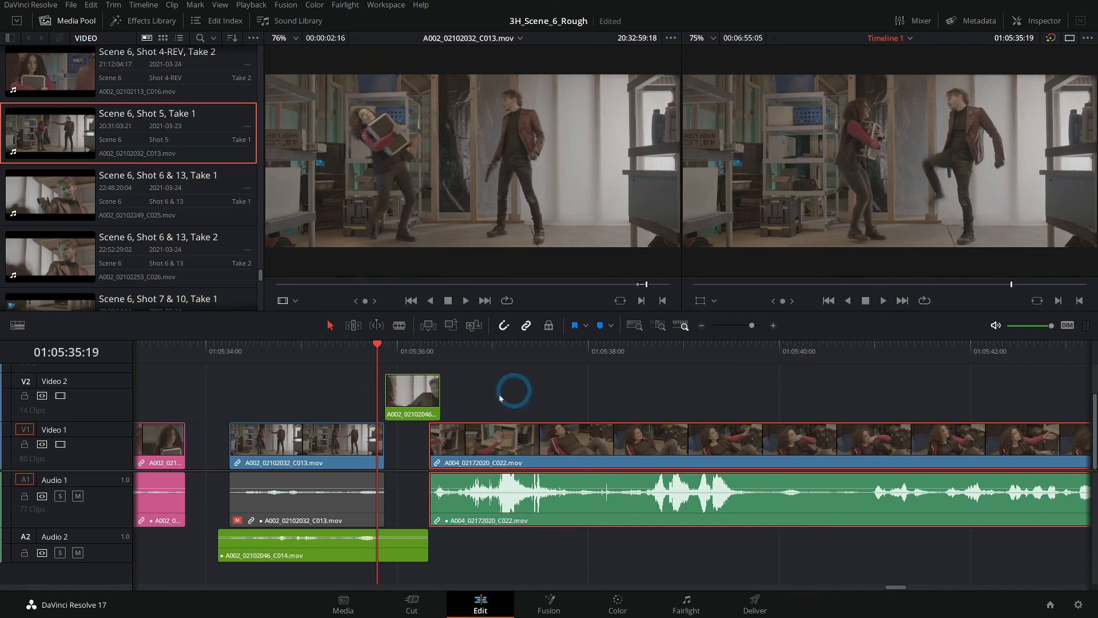
- Move the kick shot, its dialogue audio and all following clips 11 frames earlier, closing the gap after A002_02102113_C016.mov
scroll(711, 375, left, 5)
click(406, 352)
click(488, 393)
click(507, 348)
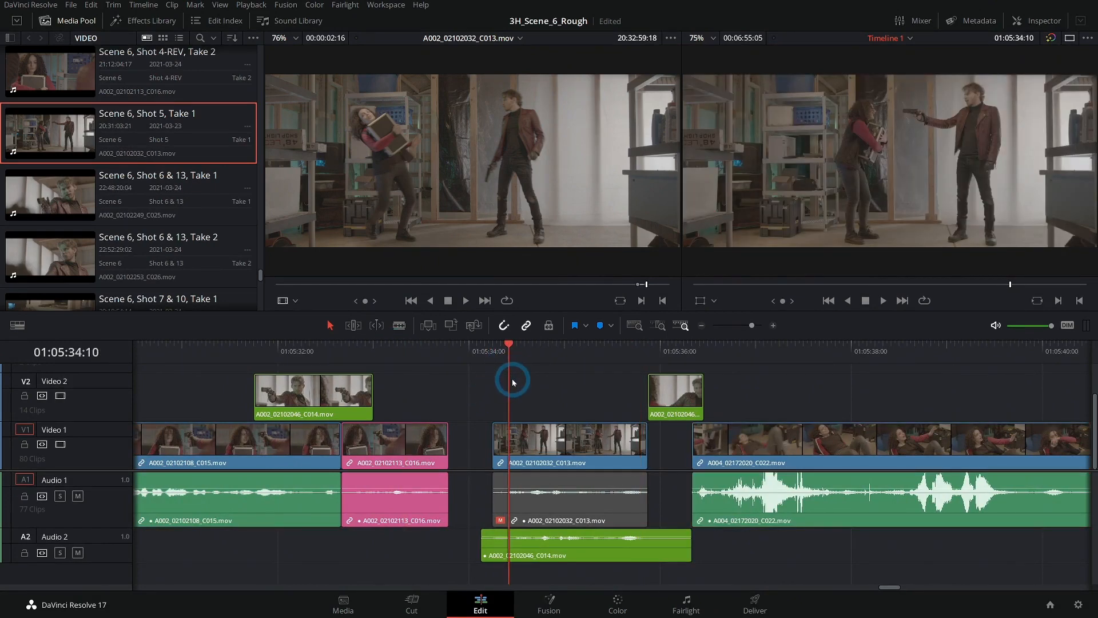
key(alt+y)
drag(535, 456, 493, 457)
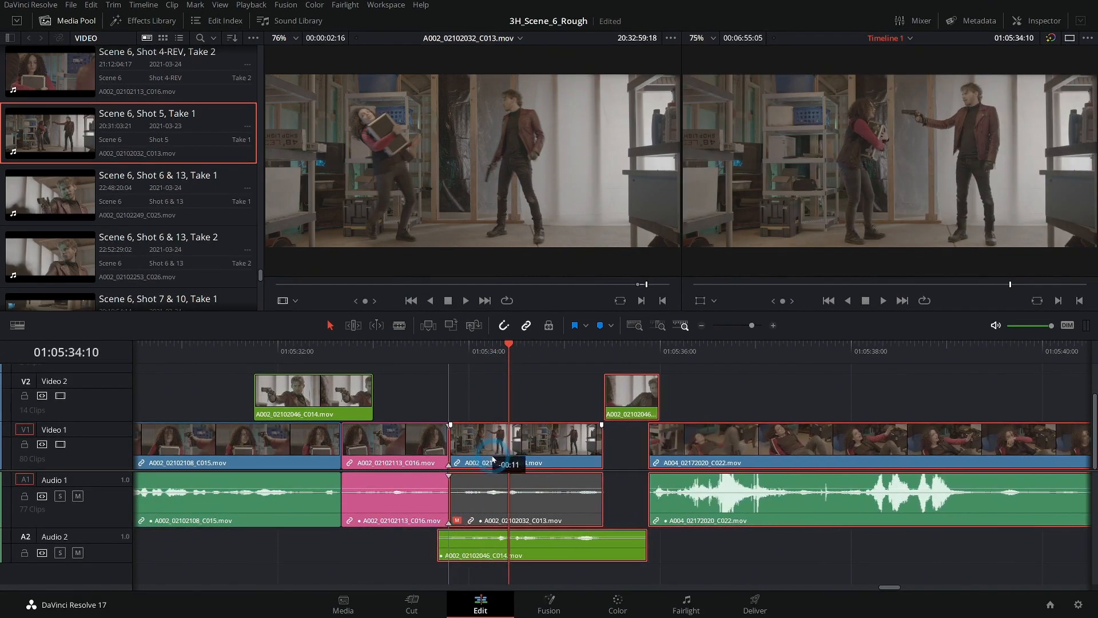
- Play the tightened kick sequence into the fall shot and review the gunman close-up at 01:05:35:17
click(346, 351)
key(space)
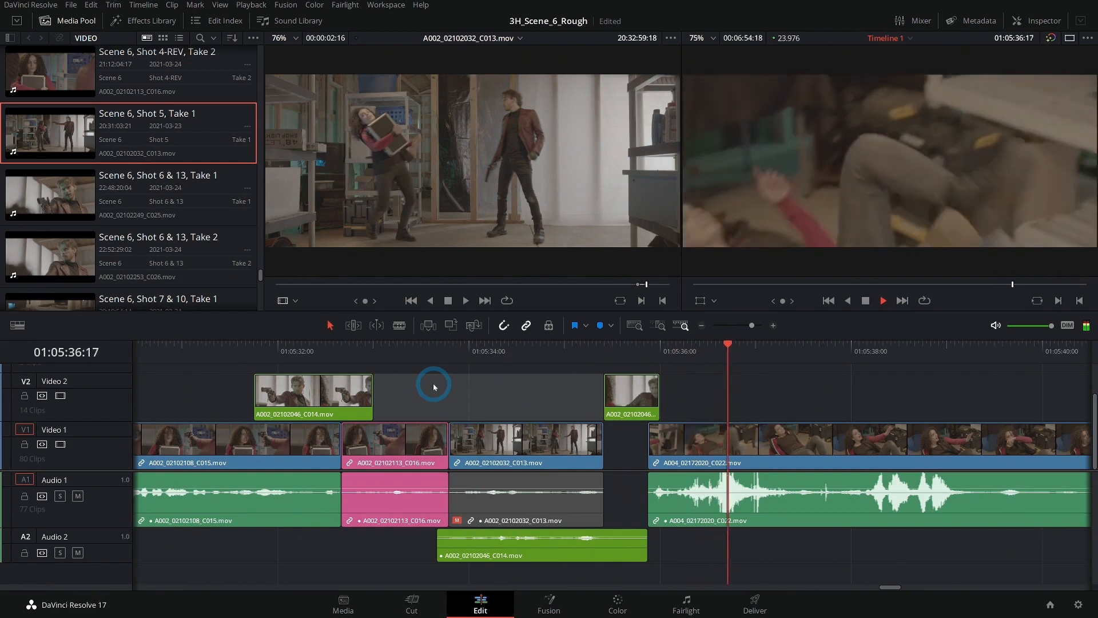
key(space)
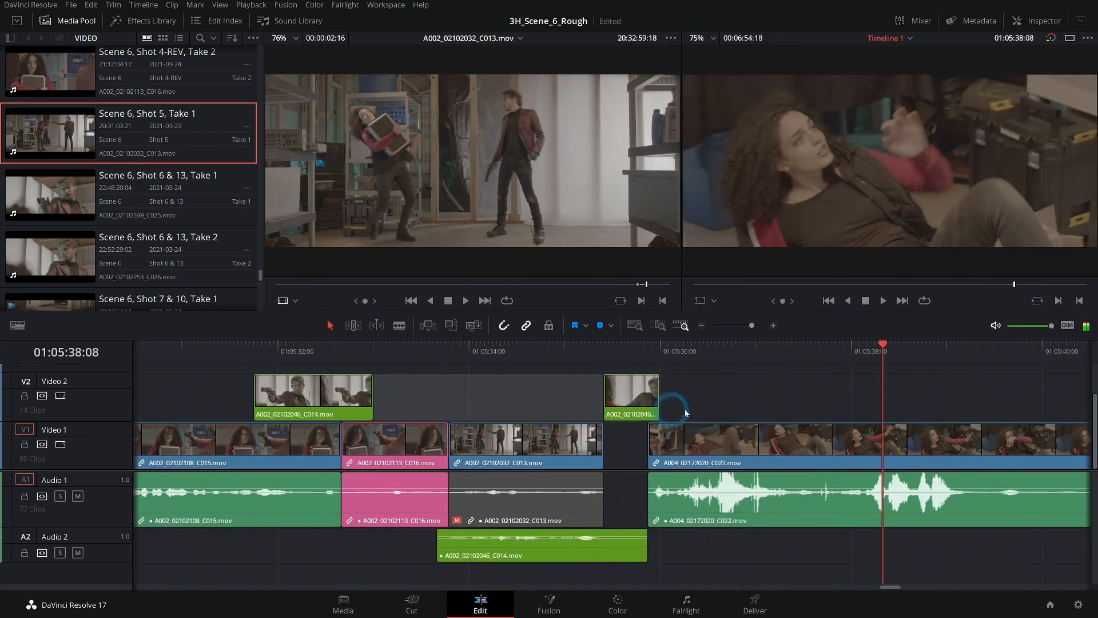
drag(818, 395, 701, 386)
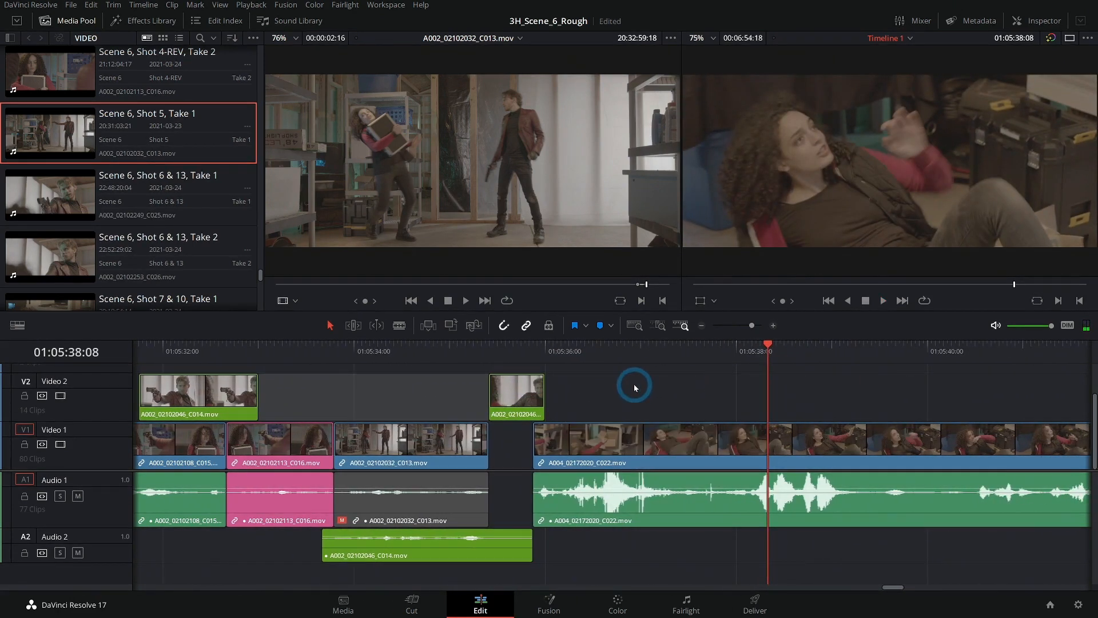
key(space)
key(space)
drag(547, 353, 518, 356)
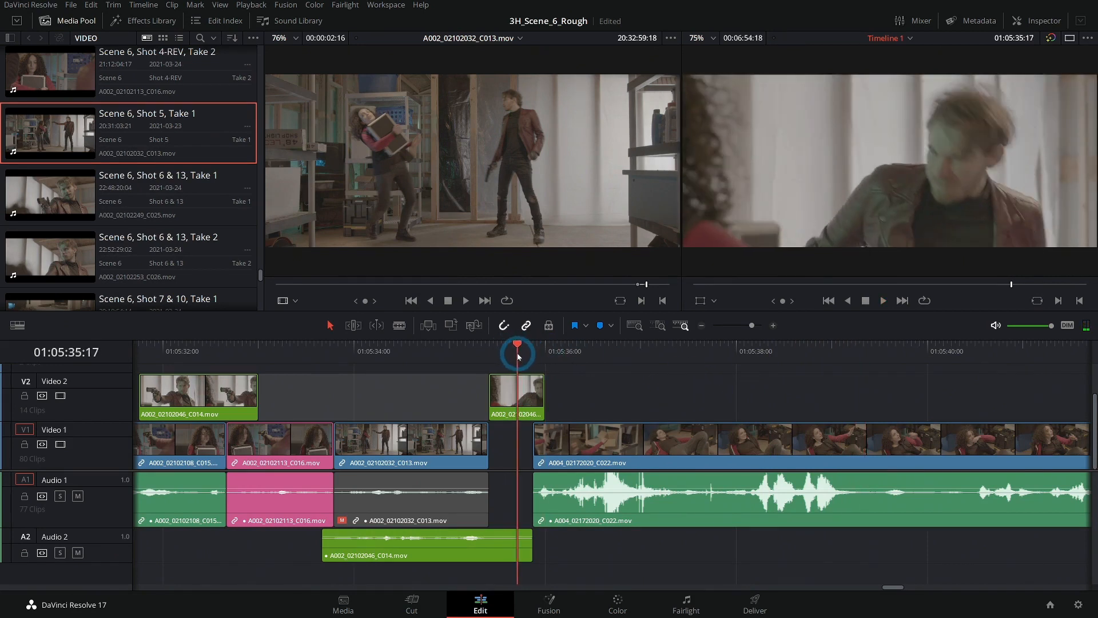
click(663, 388)
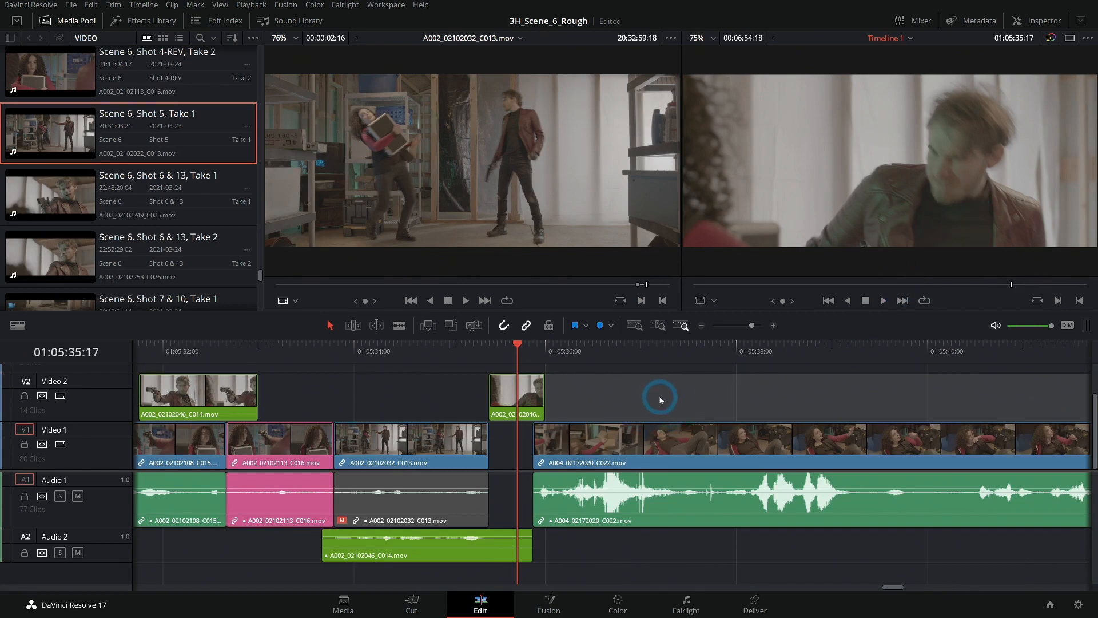
- Show the media pool as a list with its bin tree and create a bin named SFX under Master
click(80, 20)
click(80, 20)
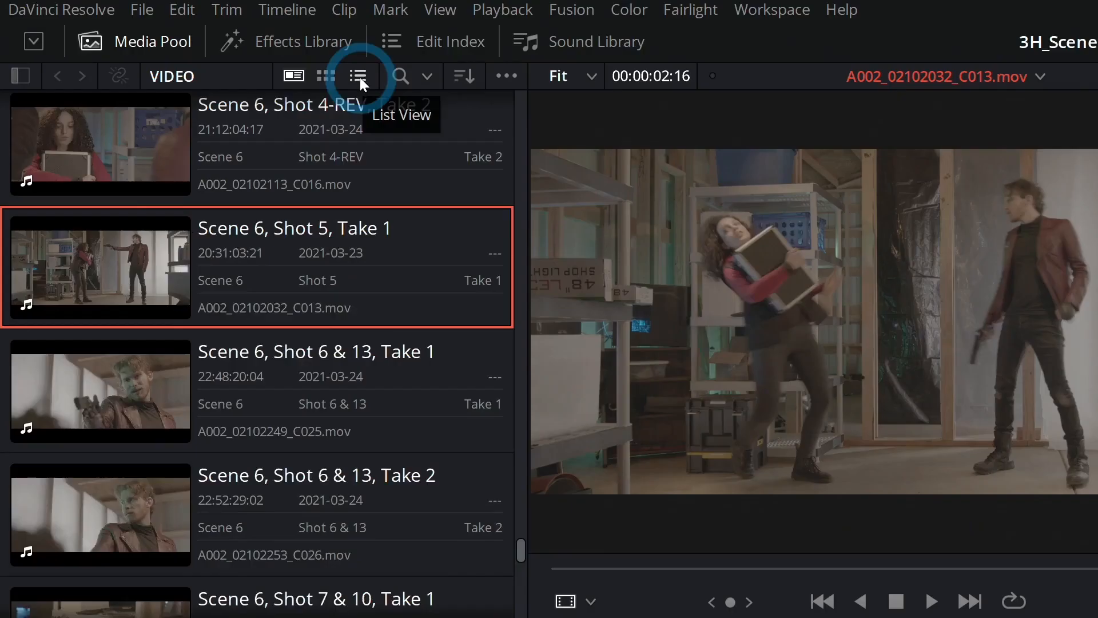
click(359, 77)
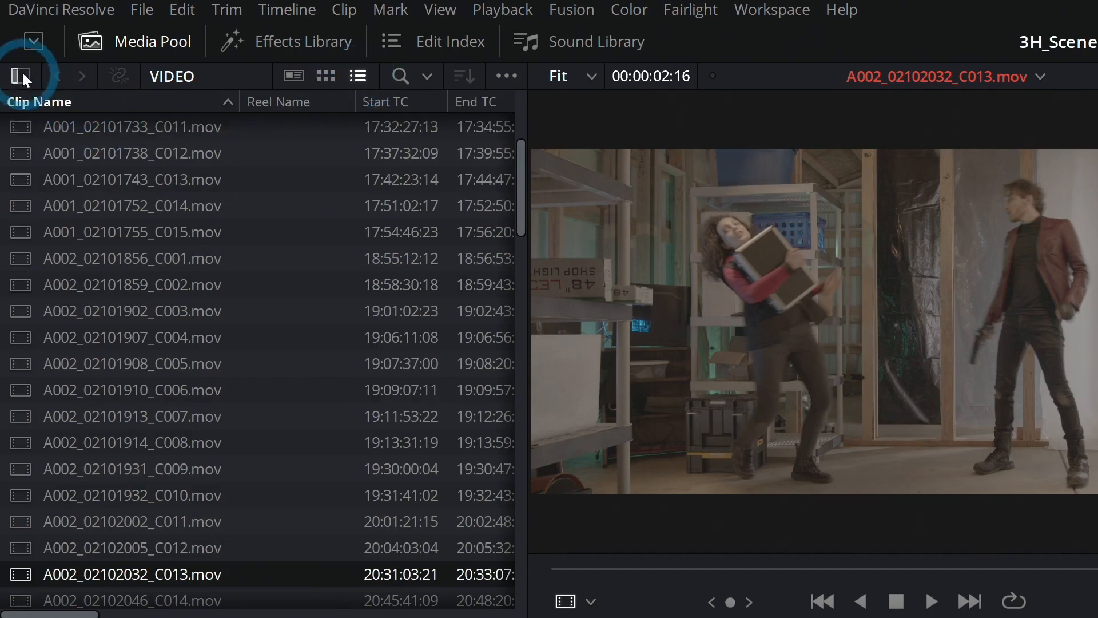
click(26, 78)
click(69, 108)
click(165, 202)
right_click(235, 205)
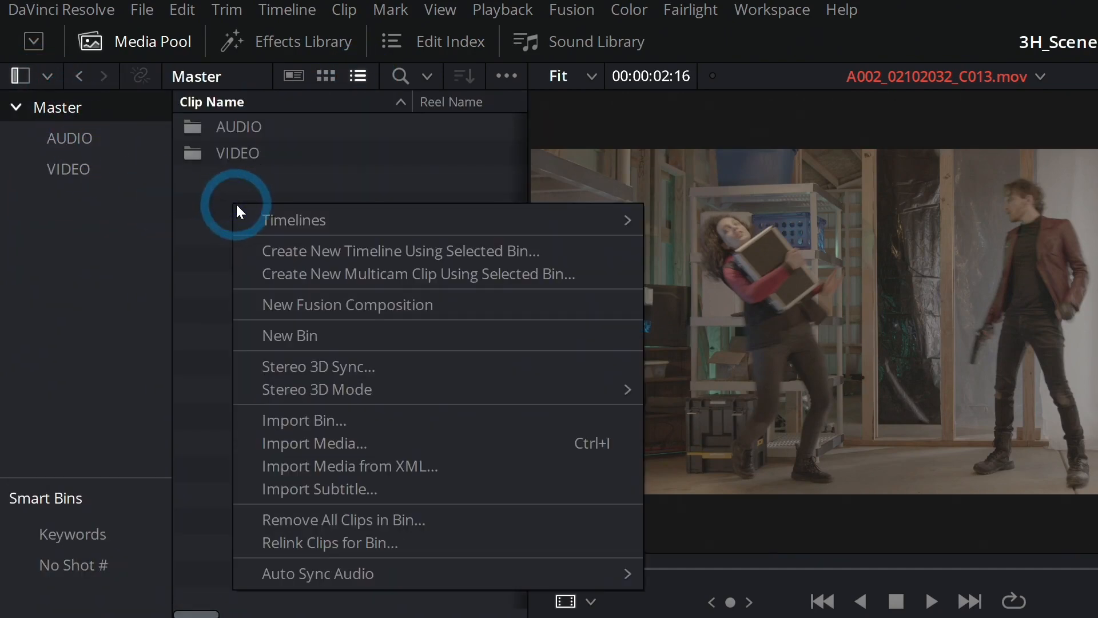
click(308, 333)
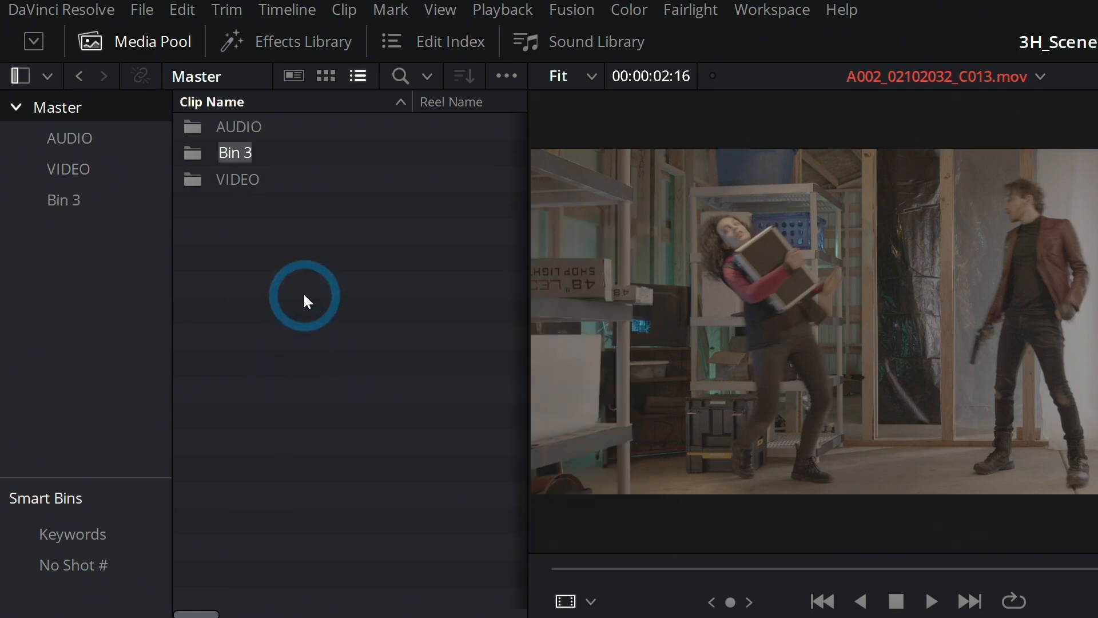
text(SFX)
key(Return)
- Import the fight sounds from GC_Fight_Body_Hit (101).wav through GC_Fight_Punch (136).wav in the MEDIA\SoundFX folder into the SFX bin
click(197, 170)
double_click(191, 158)
right_click(241, 166)
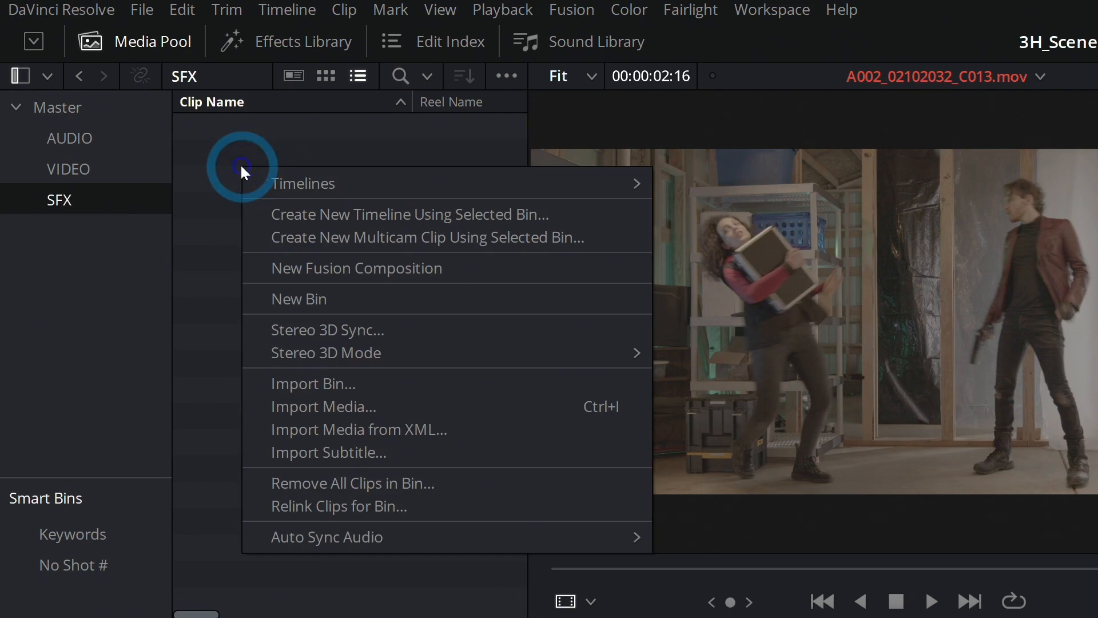
click(327, 408)
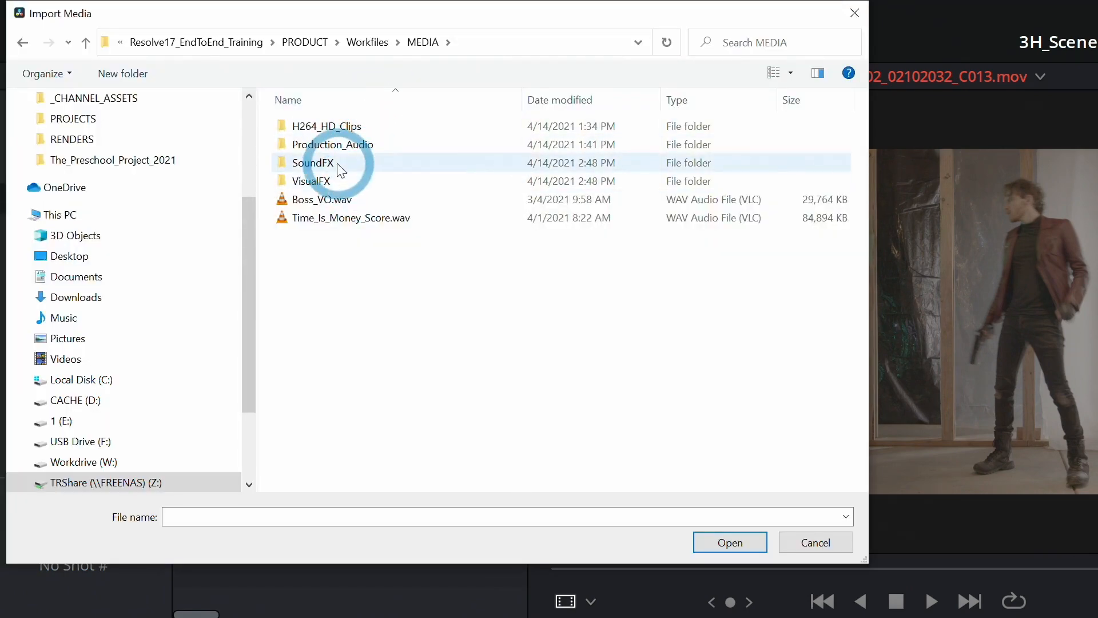
double_click(337, 163)
click(335, 162)
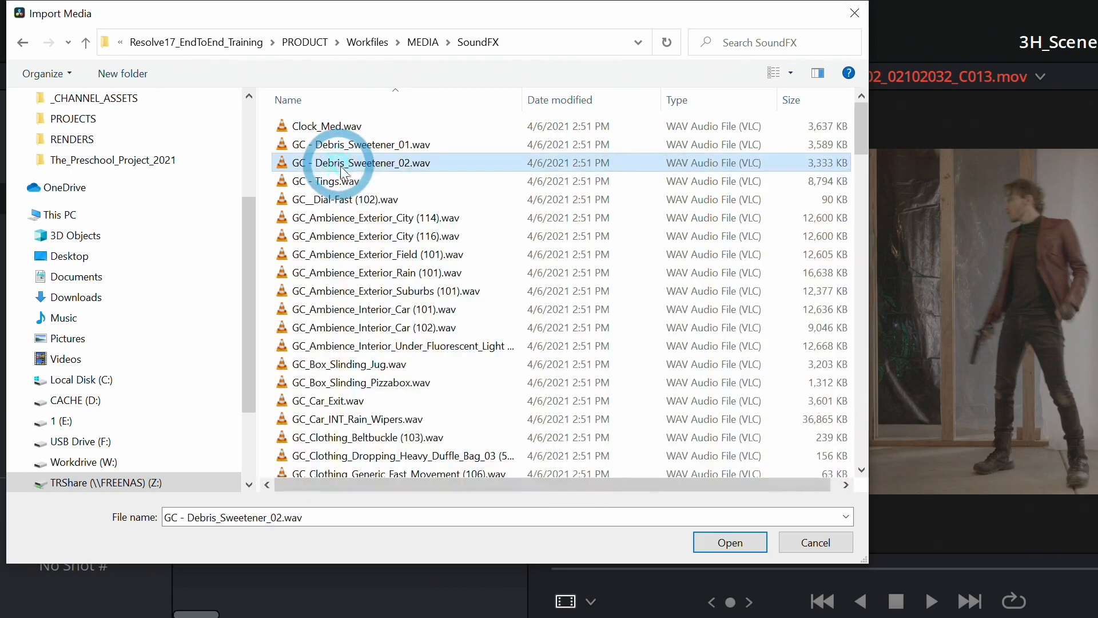
scroll(420, 188, down, 15)
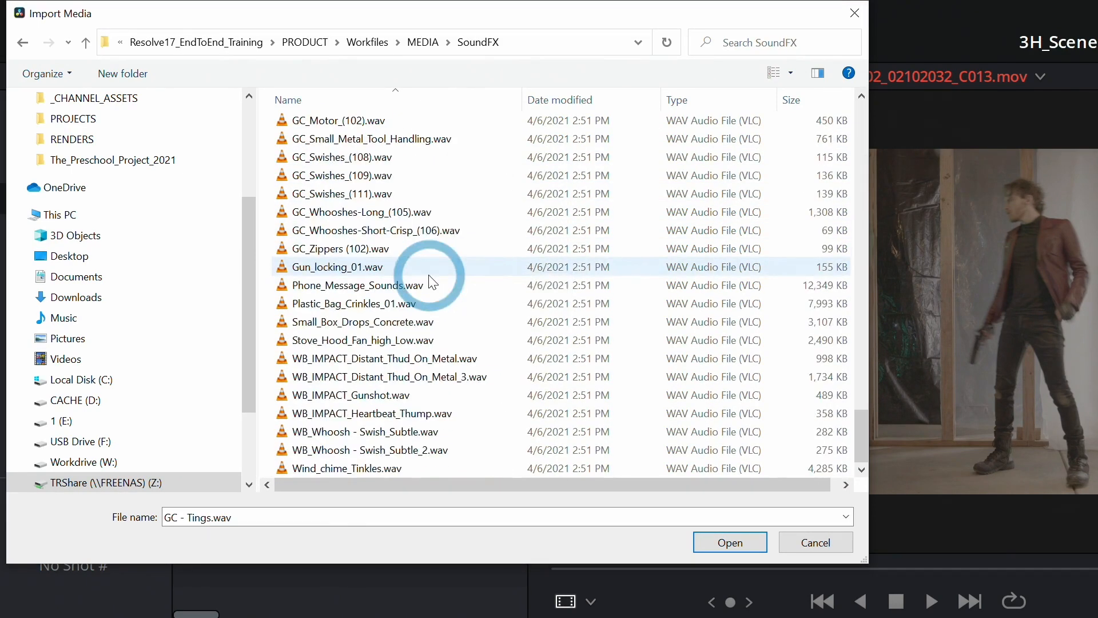
scroll(437, 286, up, 10)
click(366, 177)
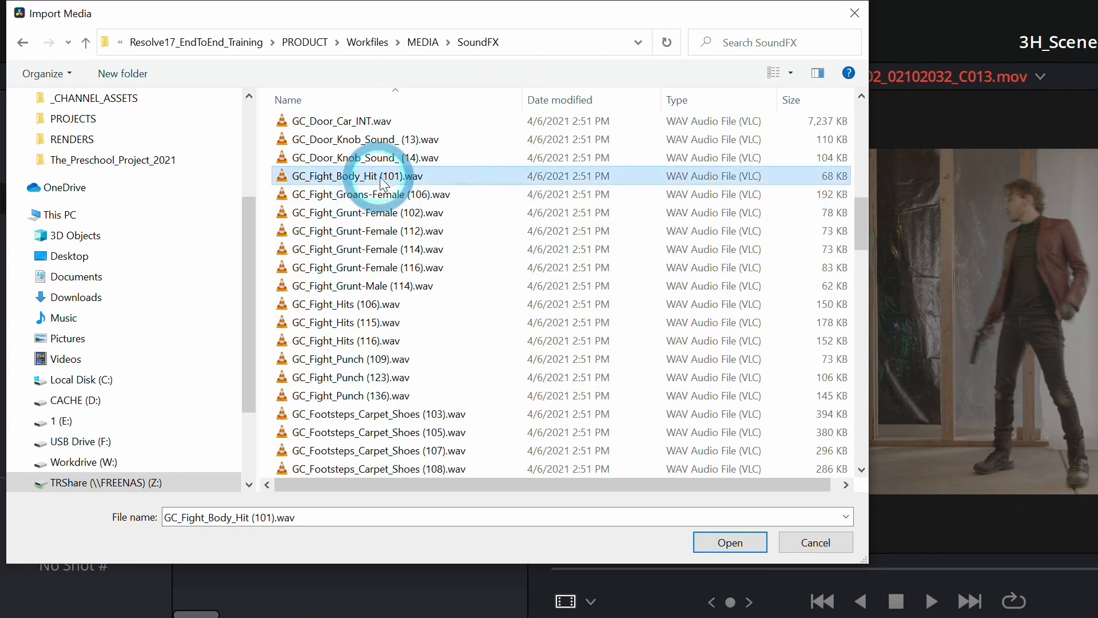
shift+click(446, 396)
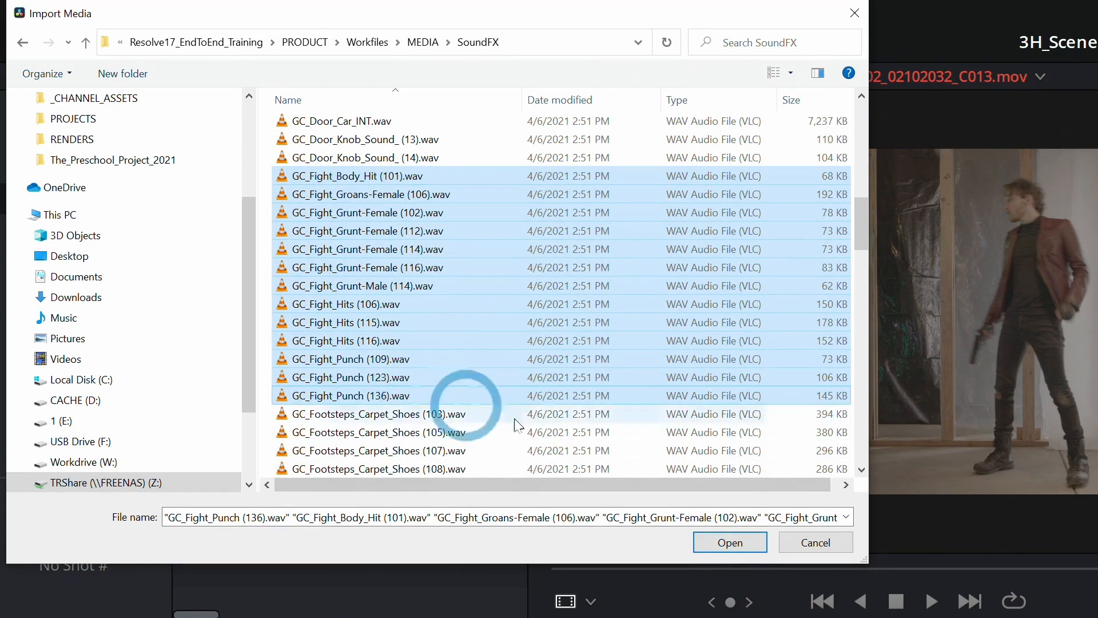
click(740, 543)
- Create a sub-bin from all the imported fight sounds and name it Fight
drag(364, 508, 213, 136)
right_click(215, 126)
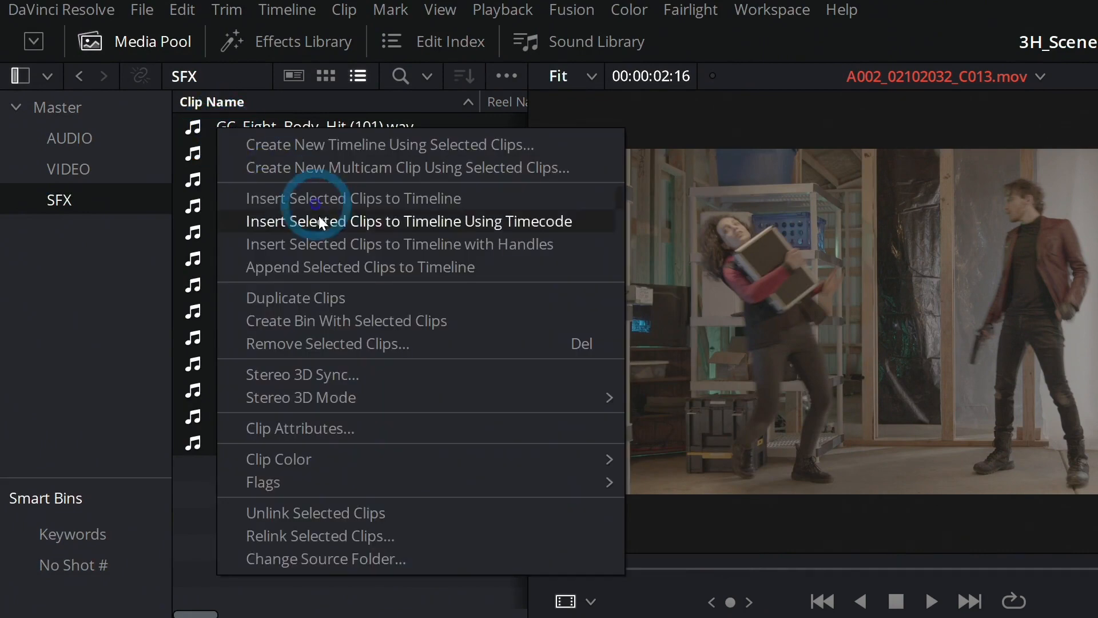
click(350, 319)
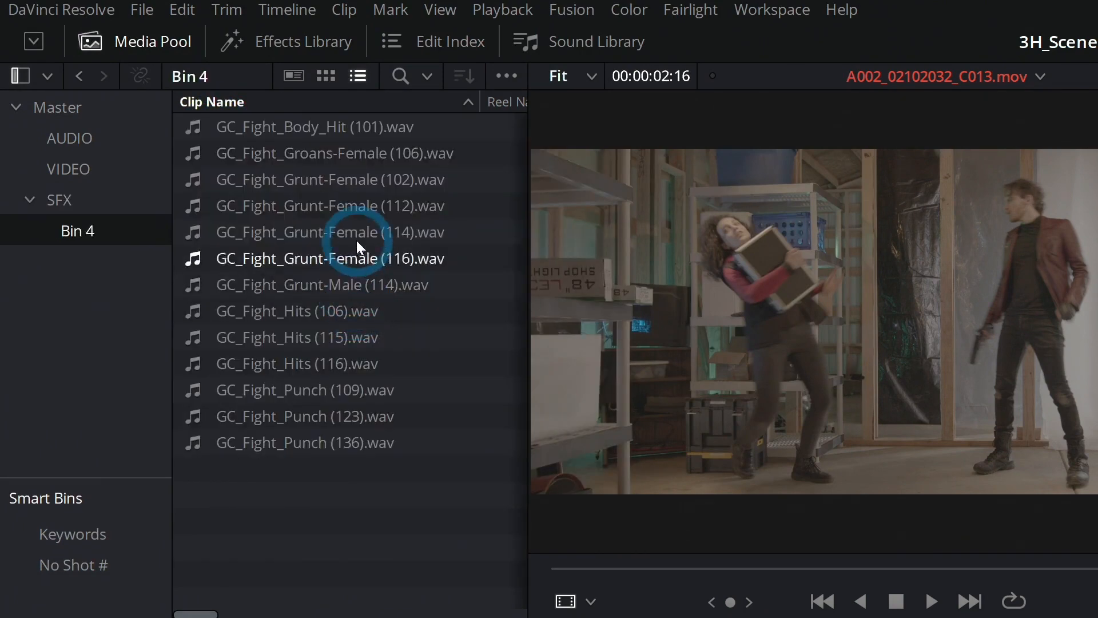
click(91, 232)
double_click(96, 246)
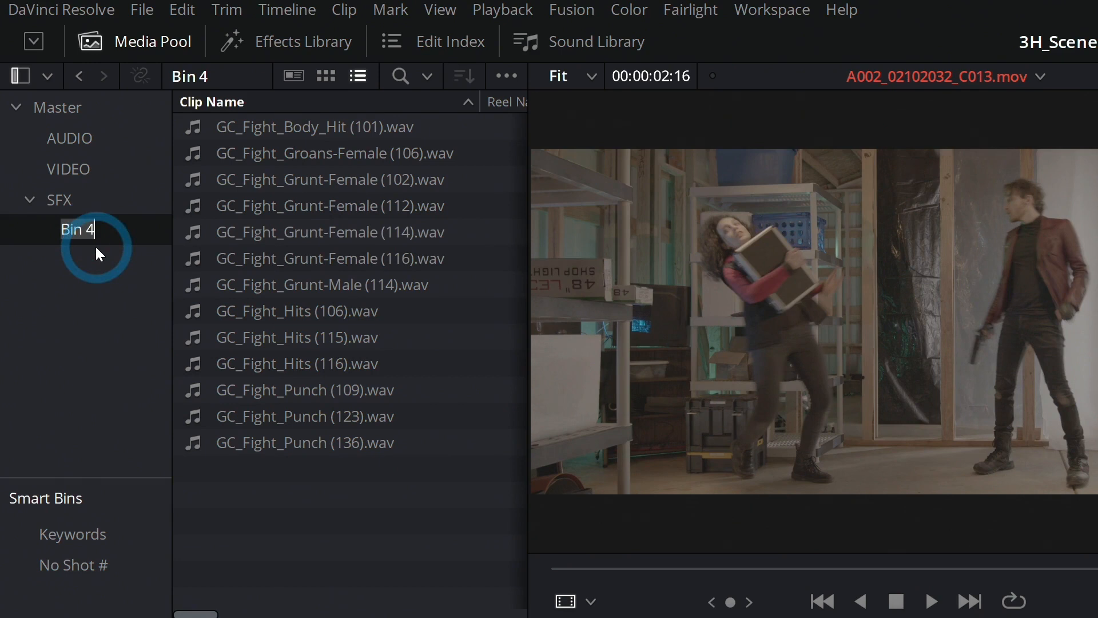
text(Fight)
- Audition GC_Fight_Body_Hit (101).wav and GC_Fight_Groans-Female (106).wav from the Fight bin
click(309, 133)
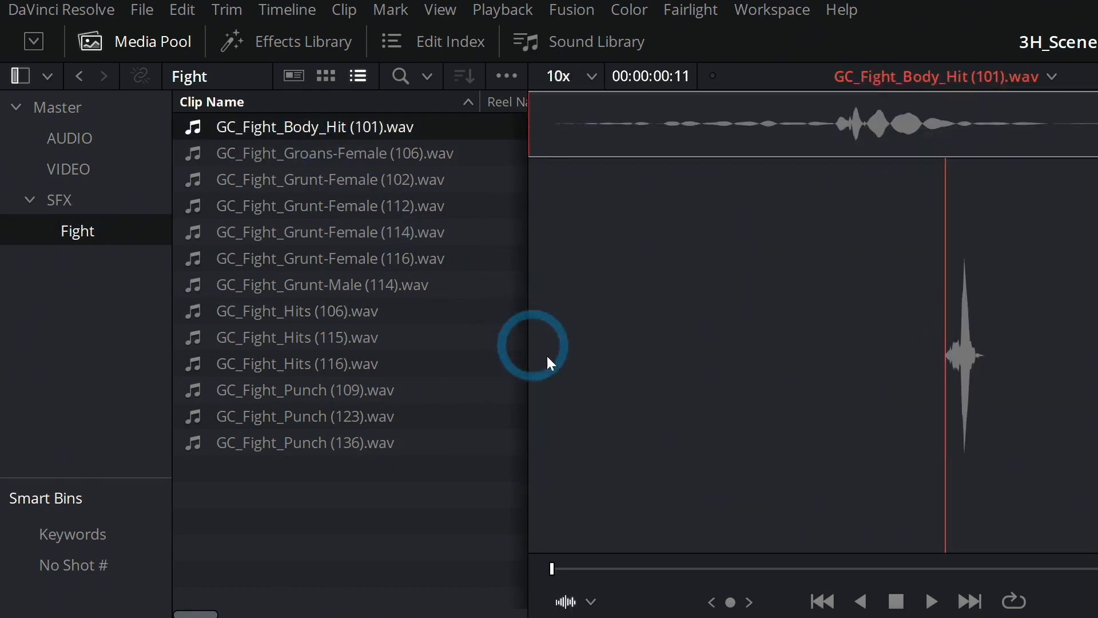
key(space)
key(space)
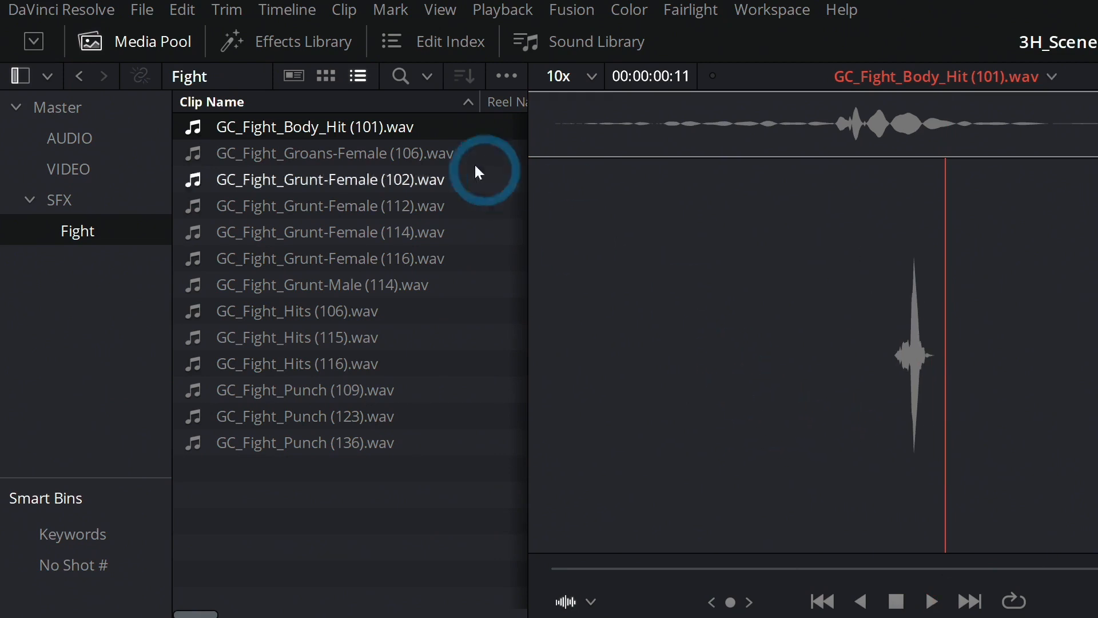
click(369, 165)
key(space)
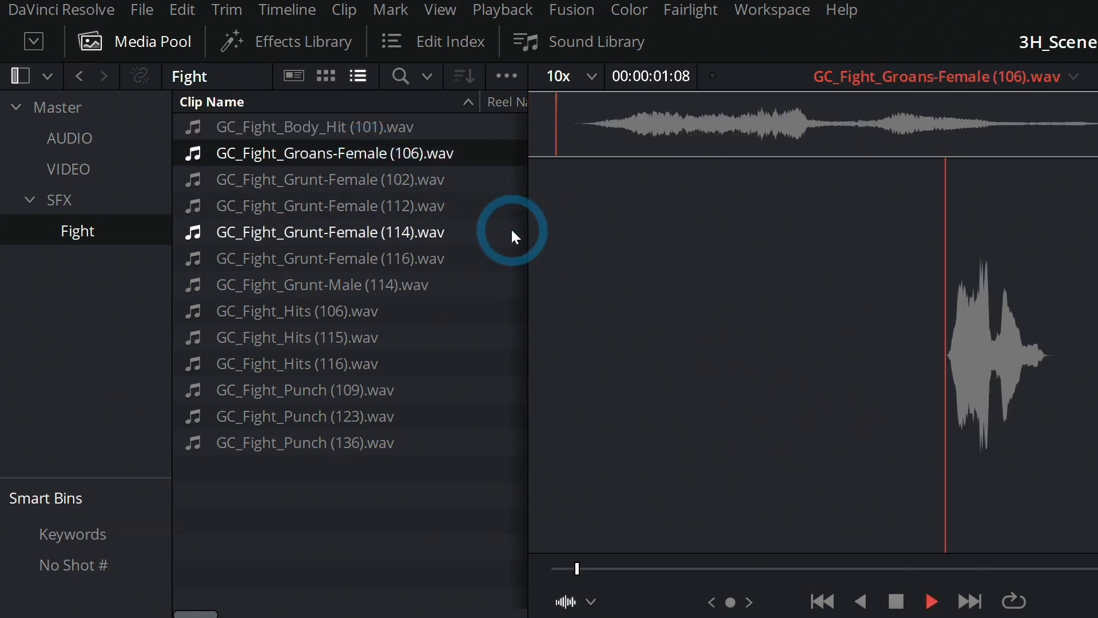
- Audition the female grunts 112, 114 and 116 and GC_Fight_Grunt-Male (114).wav in the Fight bin
click(382, 184)
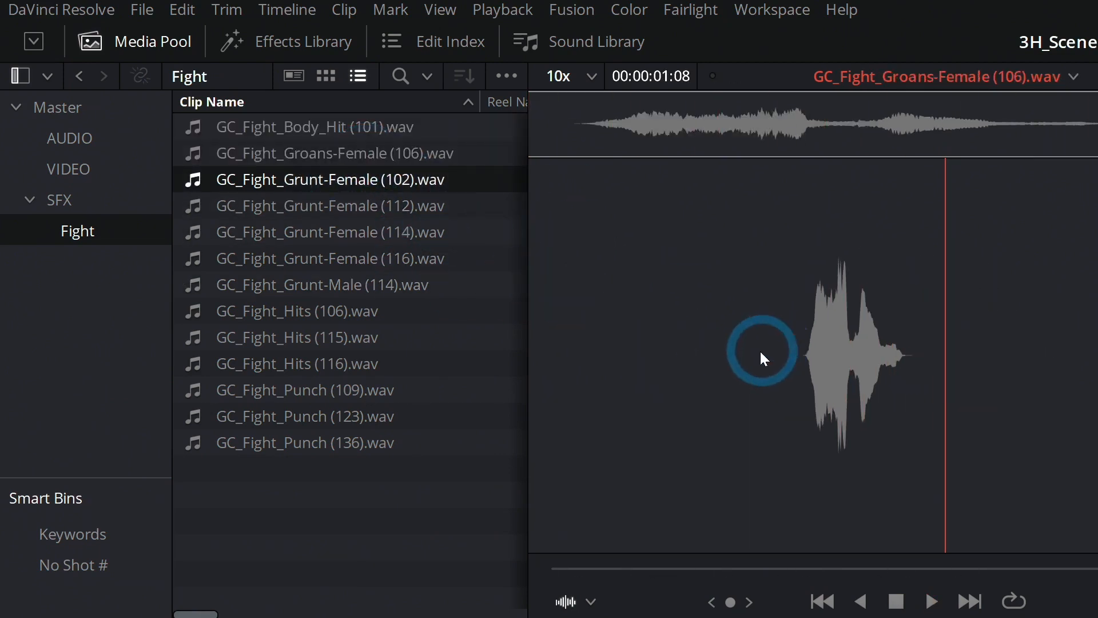
click(480, 238)
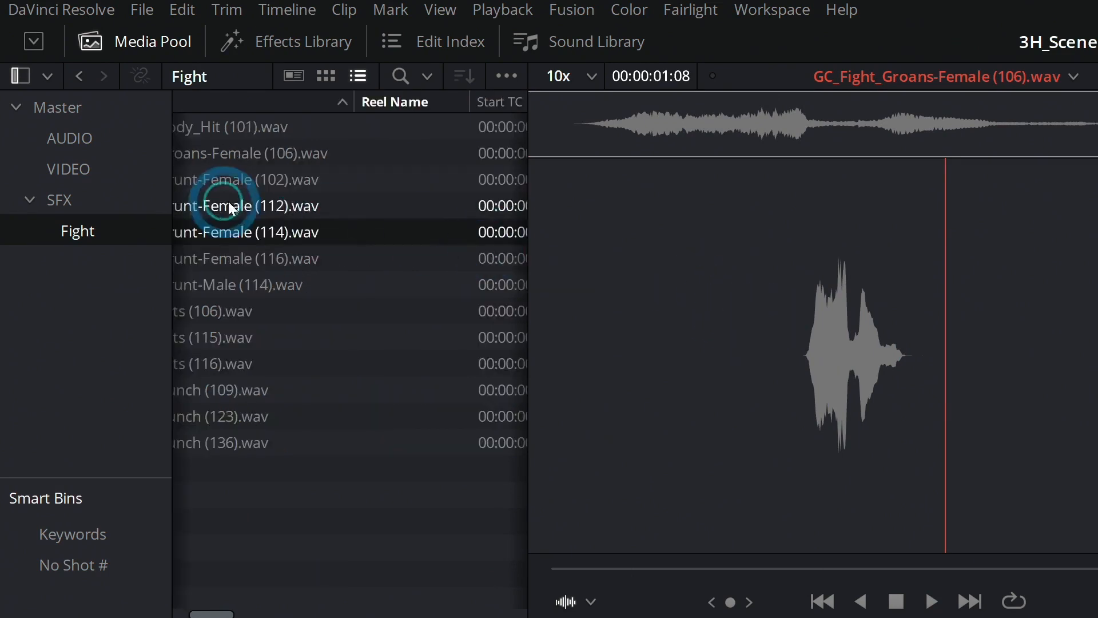
drag(208, 614, 192, 614)
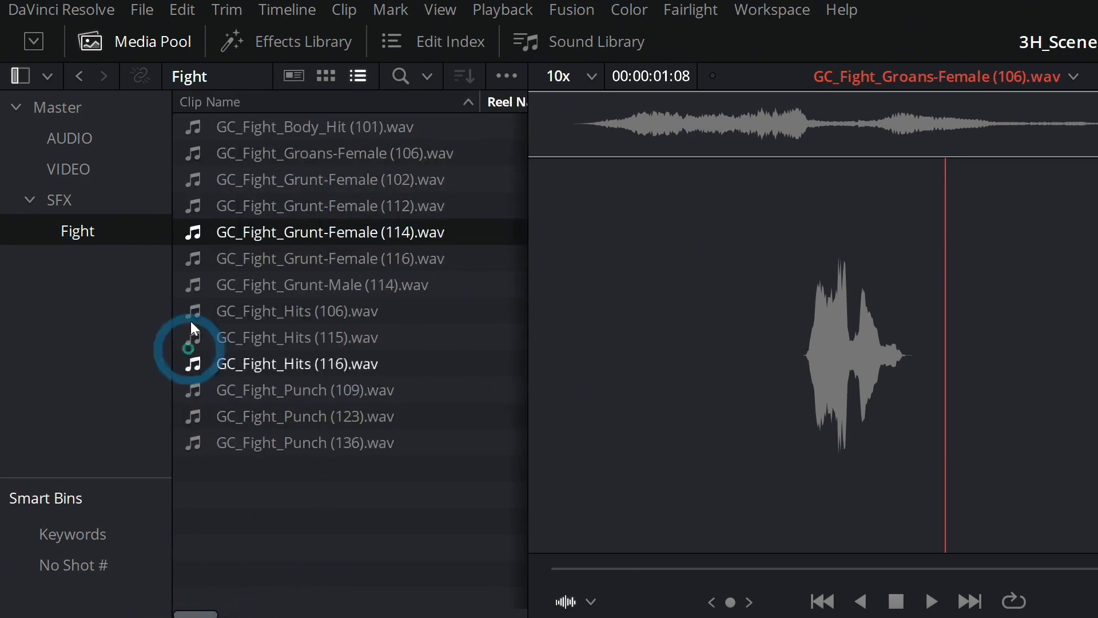
click(195, 211)
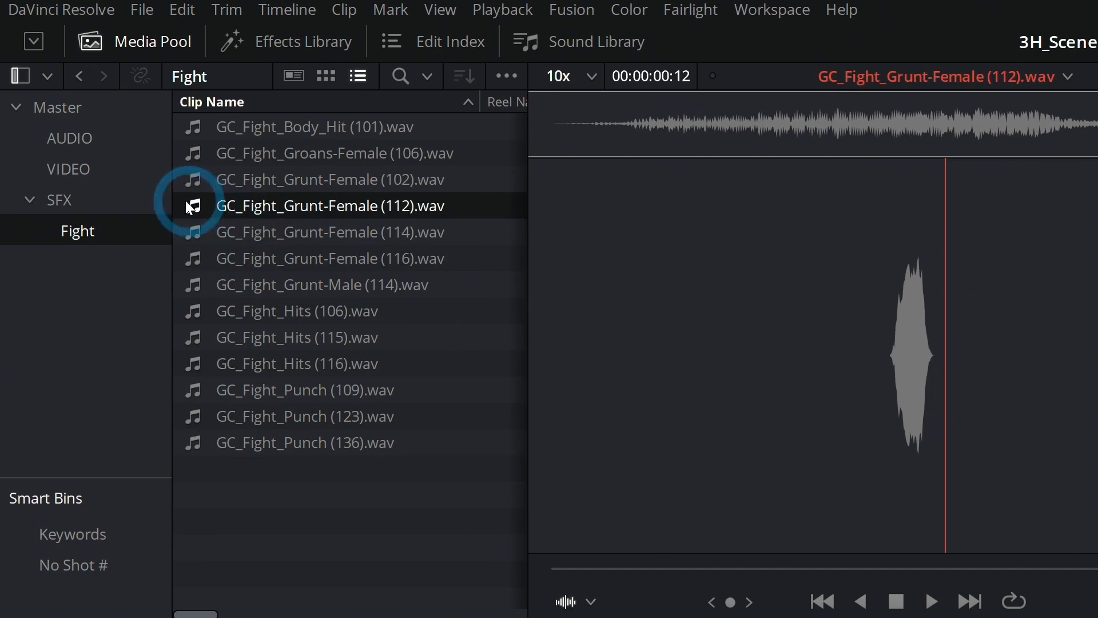
click(192, 235)
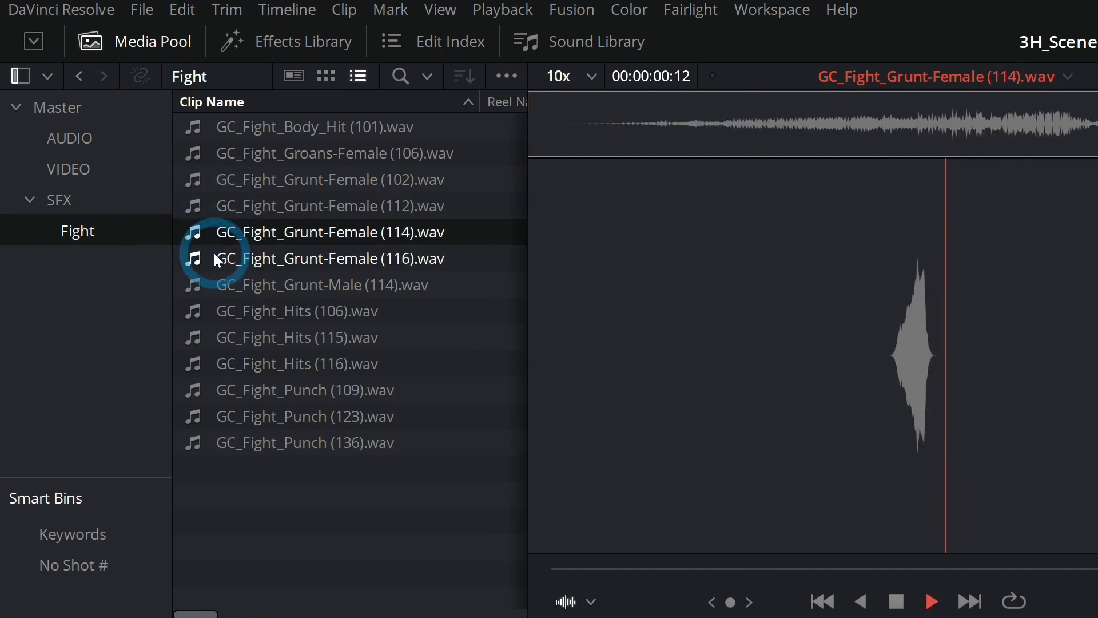
click(198, 259)
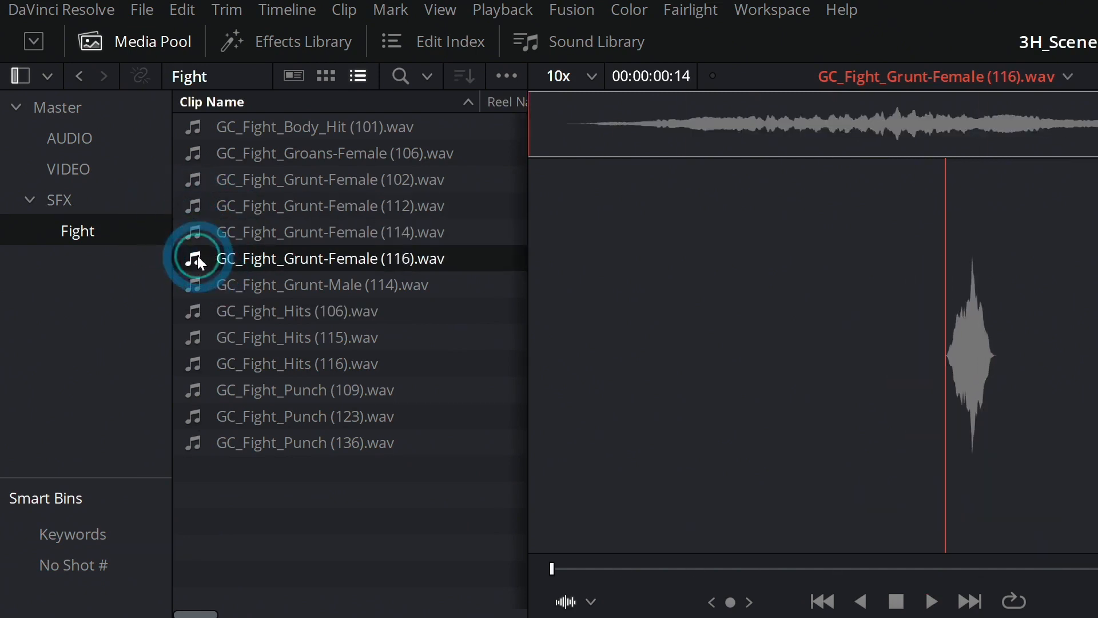
click(188, 285)
- Audition GC_Fight_Hits 106, 115 and 116 and GC_Fight_Punch (109).wav
click(188, 313)
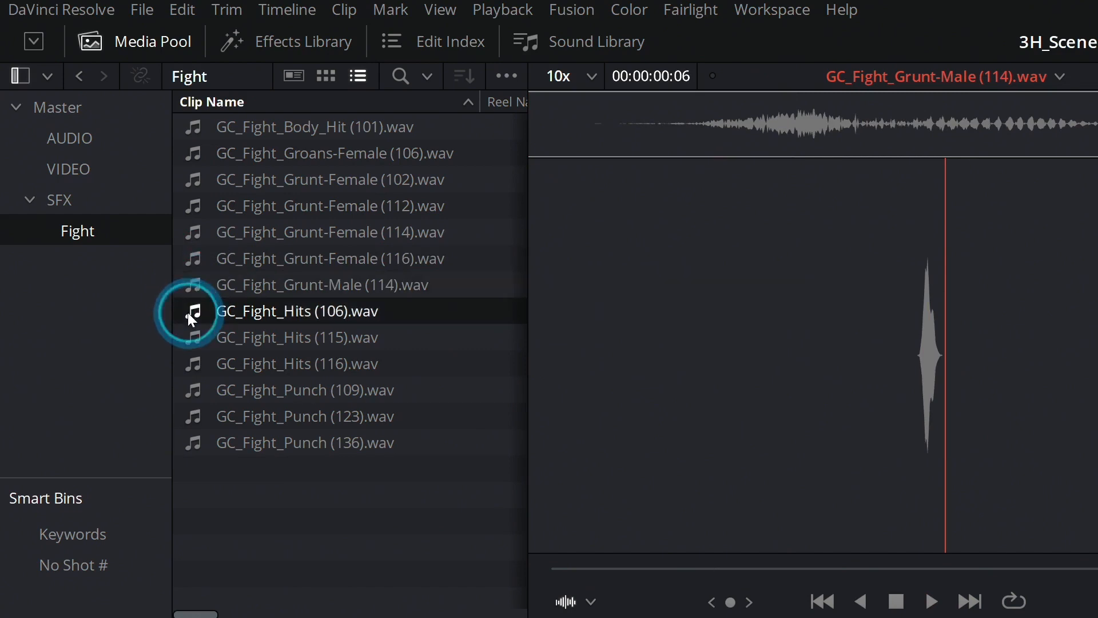
click(197, 335)
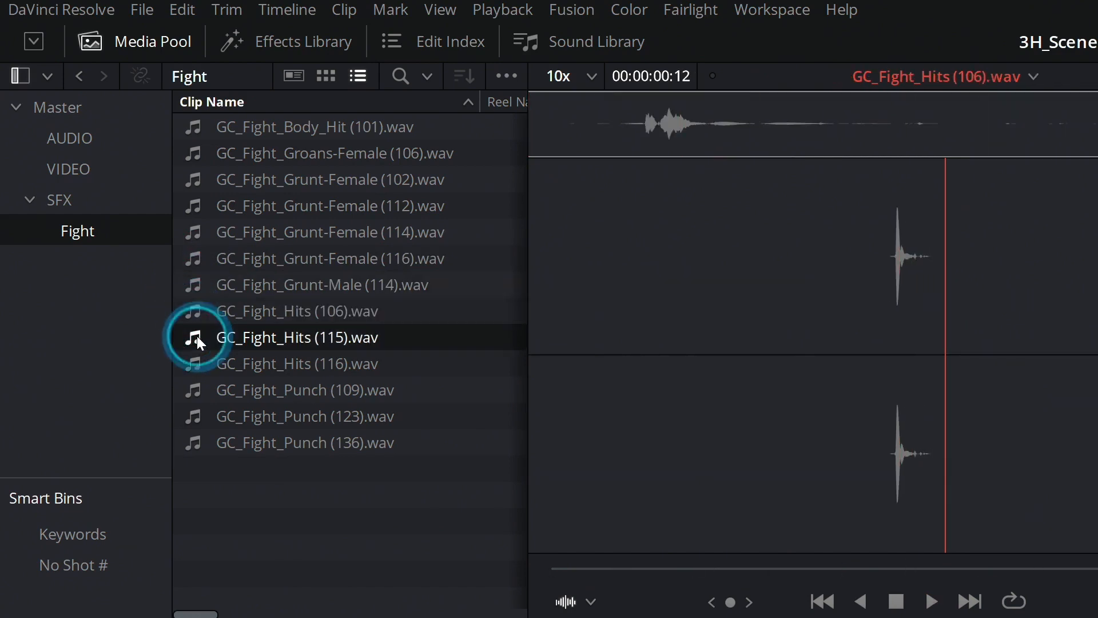
click(193, 366)
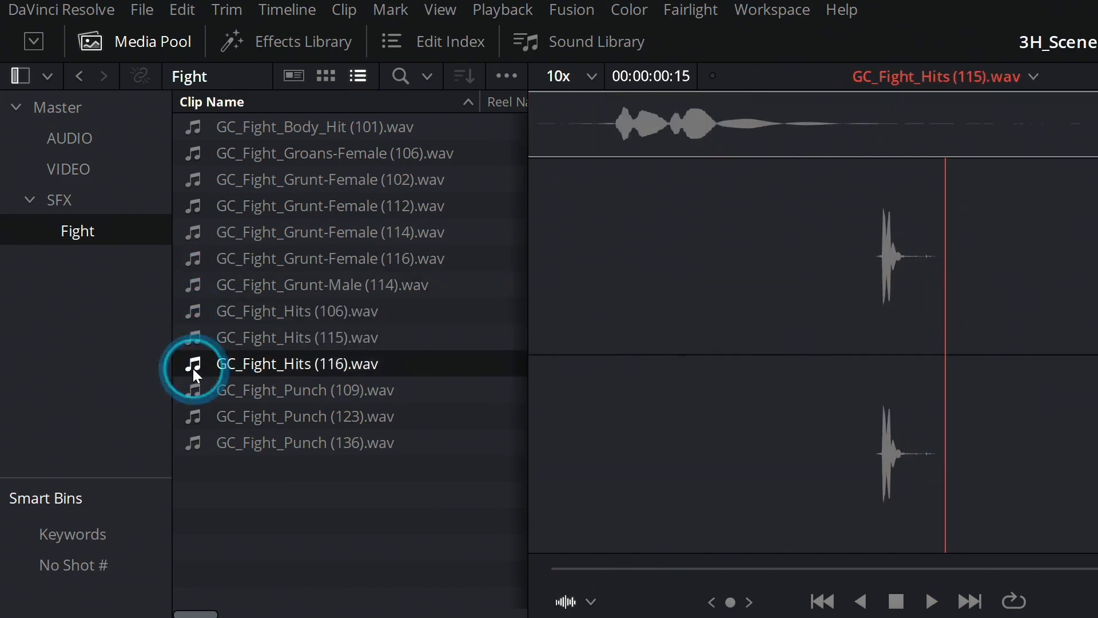
click(197, 387)
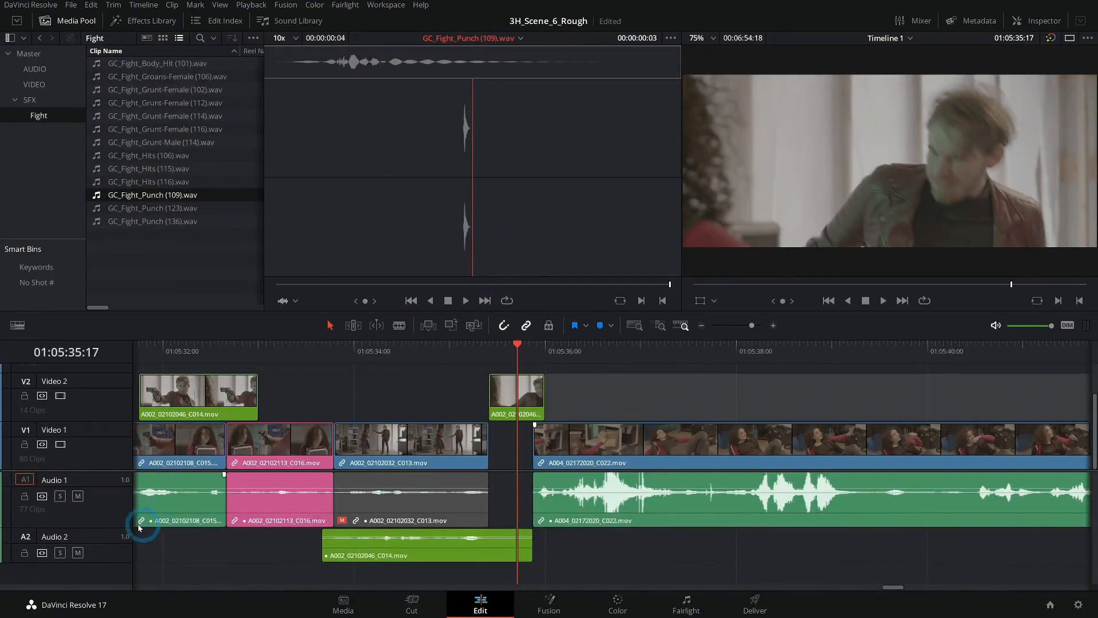
- Reduce the height of Audio 1 and add three mono audio tracks below Audio 2, with no new video tracks
drag(114, 526, 134, 491)
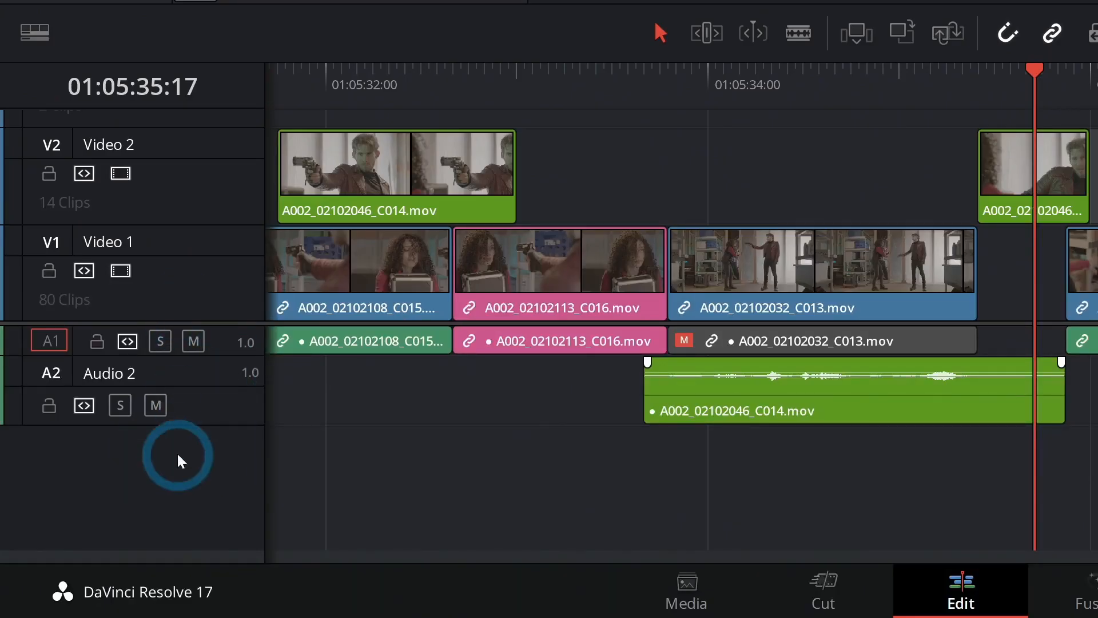
right_click(191, 456)
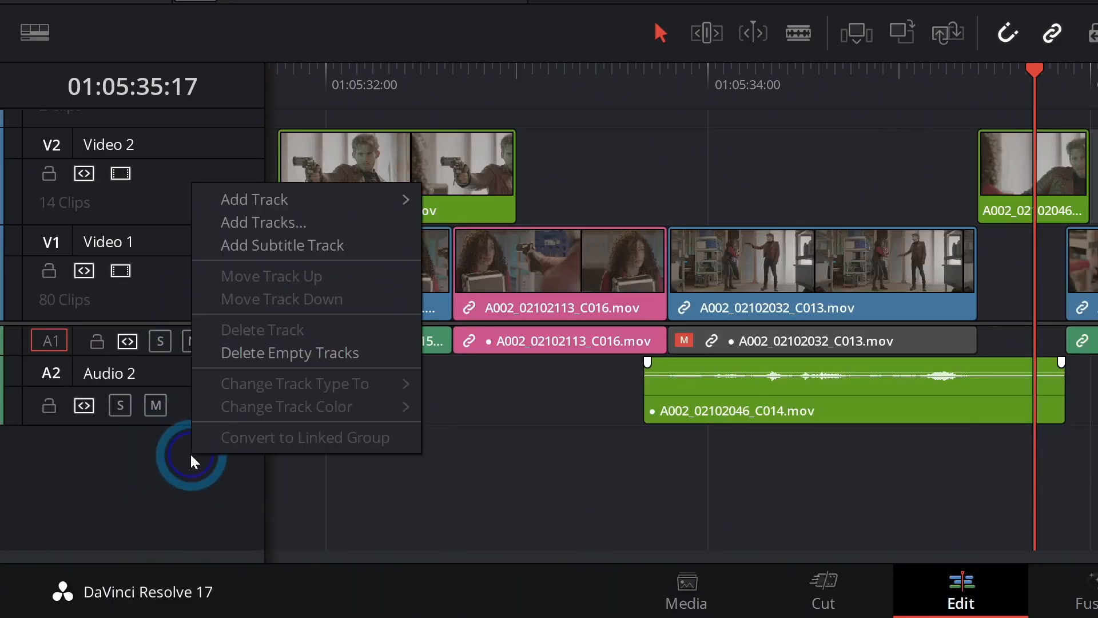
click(343, 222)
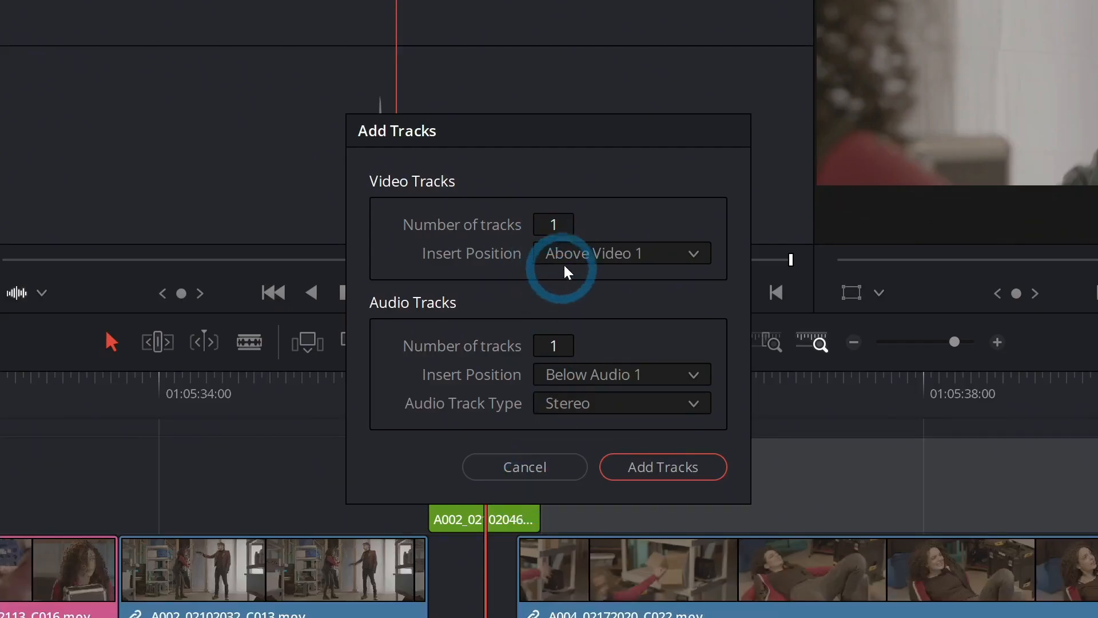
drag(562, 224, 509, 229)
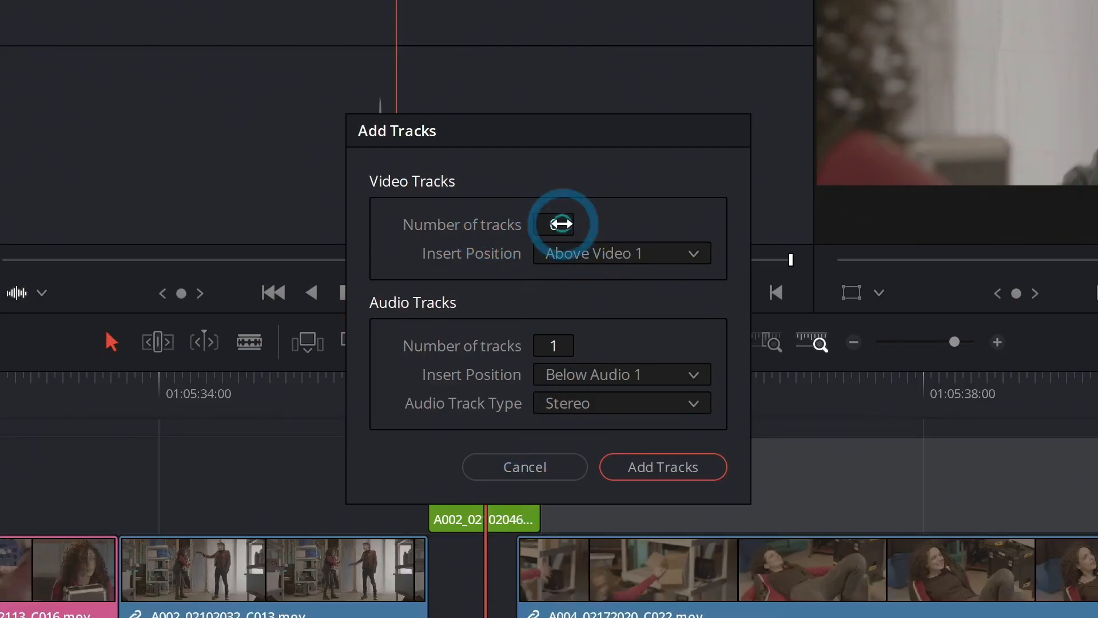
click(554, 347)
text(3)
click(605, 409)
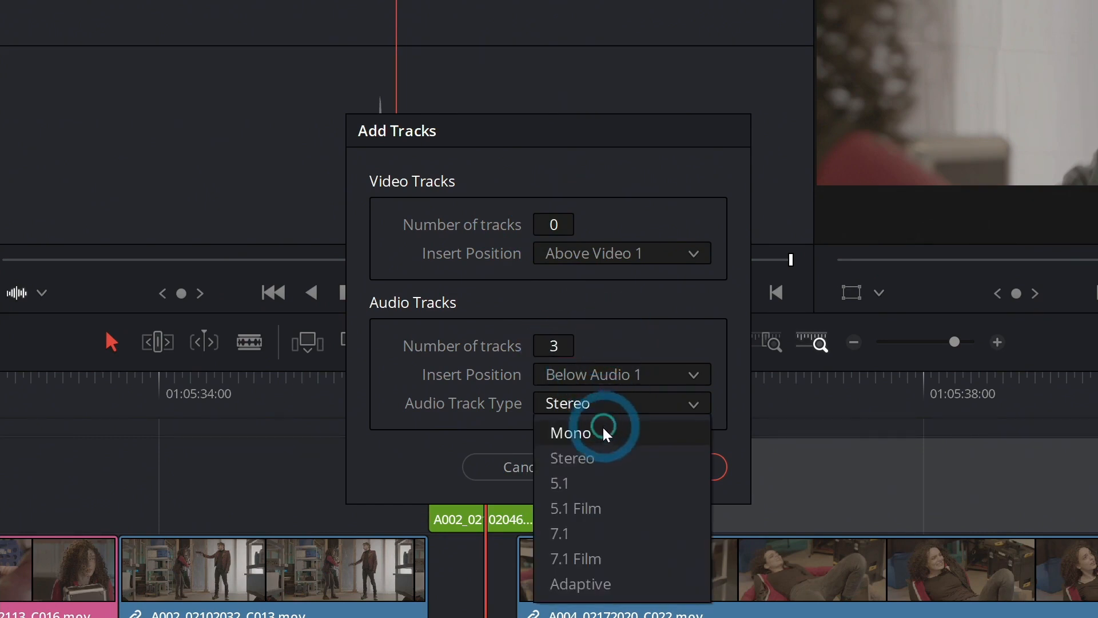
click(603, 428)
click(645, 378)
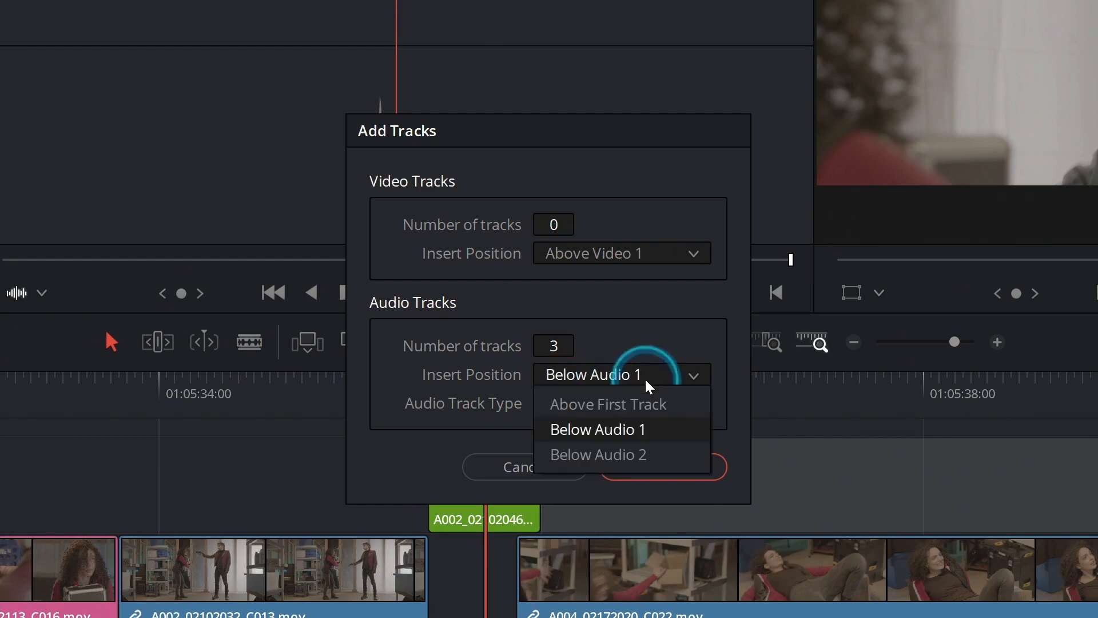
click(636, 449)
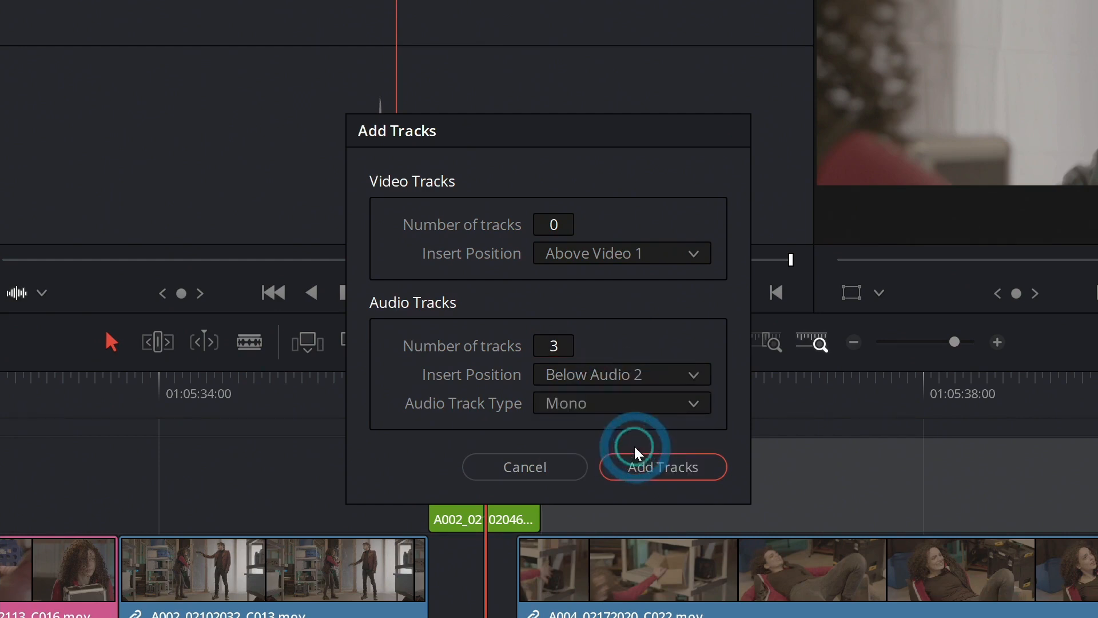
click(663, 467)
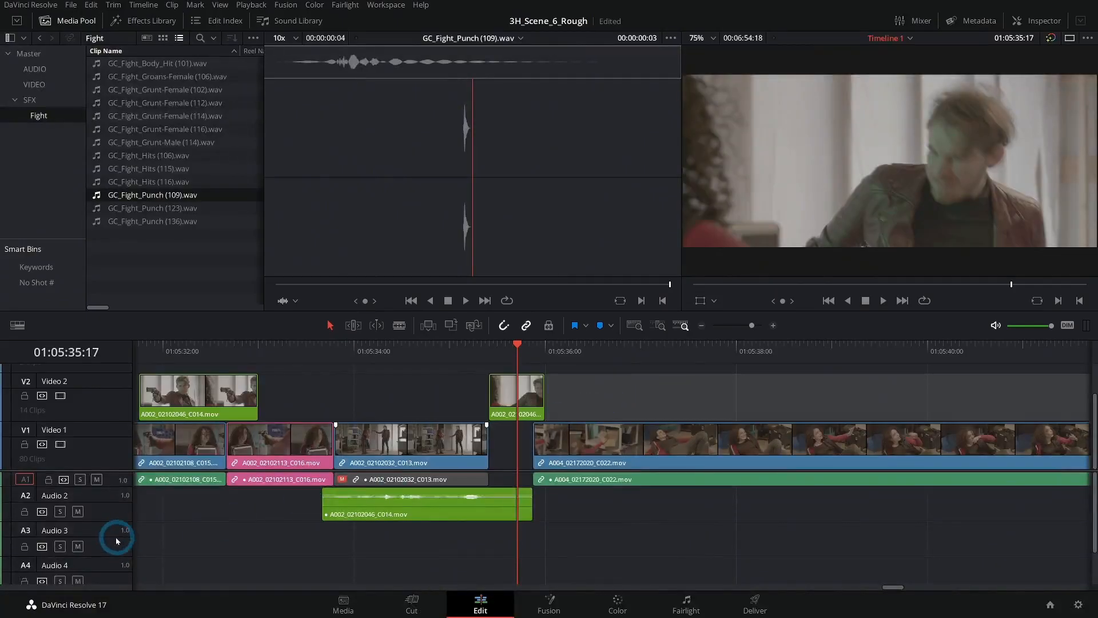
- Shrink the video tracks and enlarge the audio area to fit all five audio tracks, and open the Inspector
scroll(114, 545, down, 5)
scroll(113, 547, up, 4)
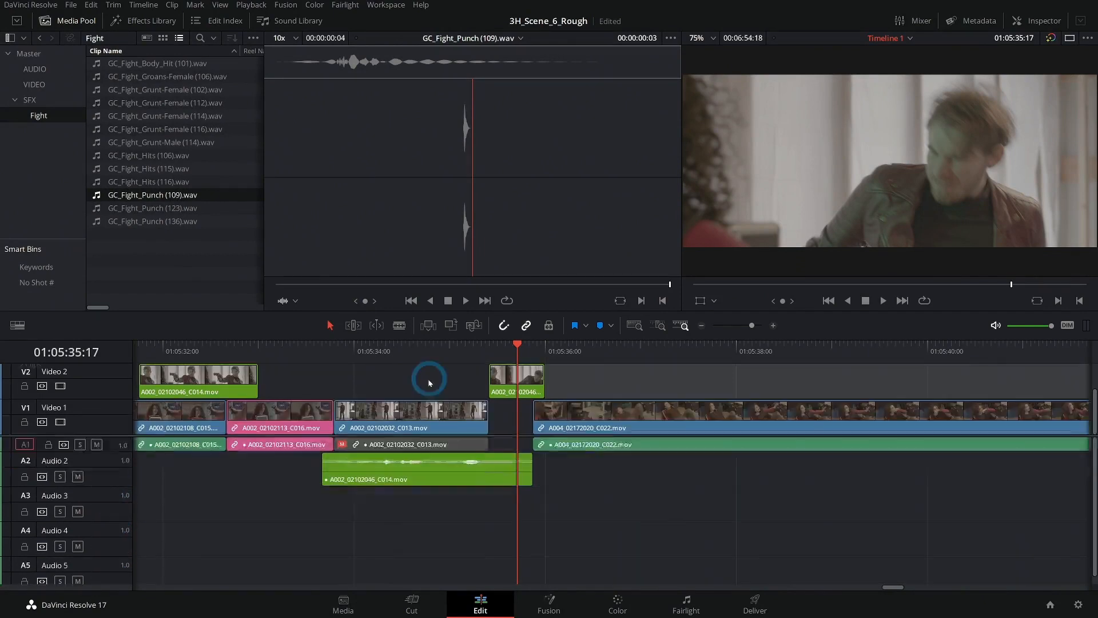
scroll(429, 385, down, 5)
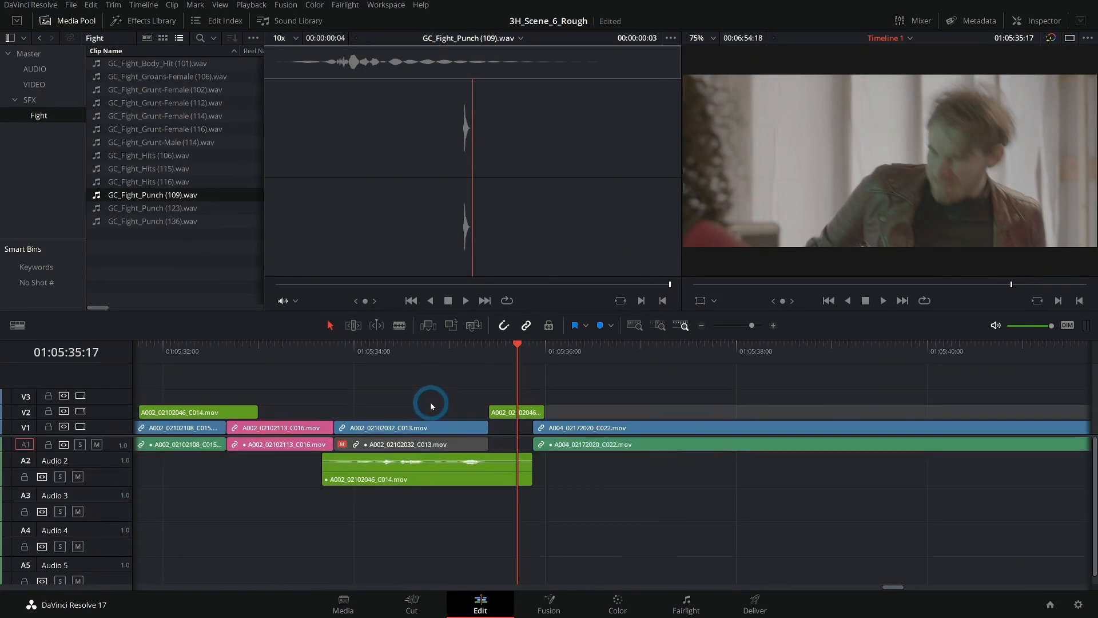
drag(128, 438, 122, 397)
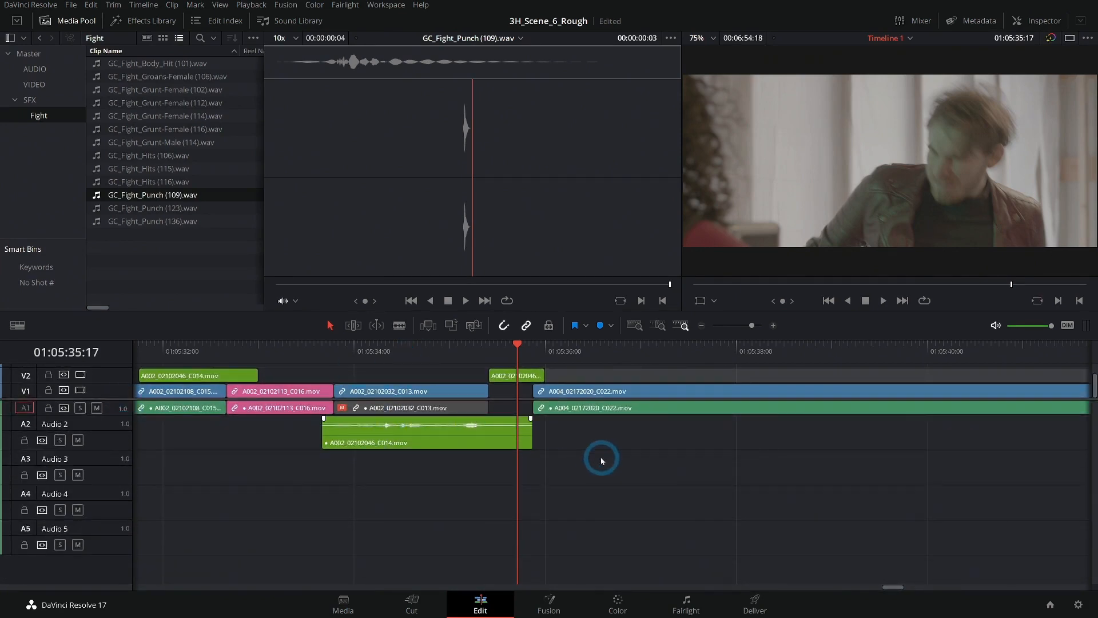
click(1045, 21)
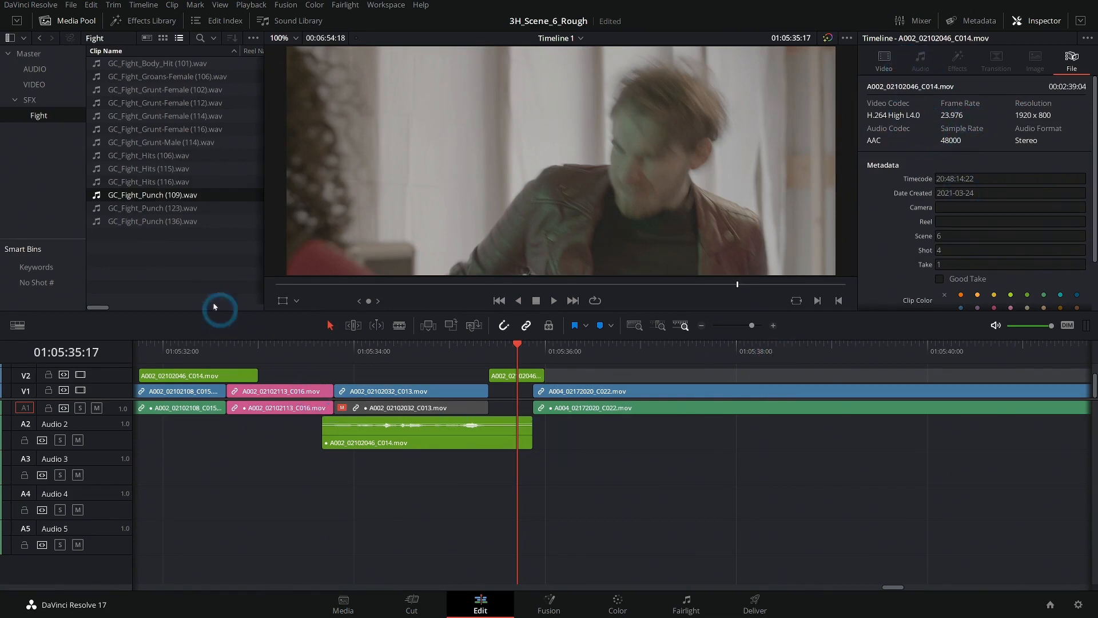
- Place GC_Fight_Body_Hit (101).wav on Audio 3, GC_Fight_Hits (106).wav on Audio 4 and GC_Fight_Grunt-Female (102).wav on Audio 5 under the gunman close-up
drag(129, 68, 488, 484)
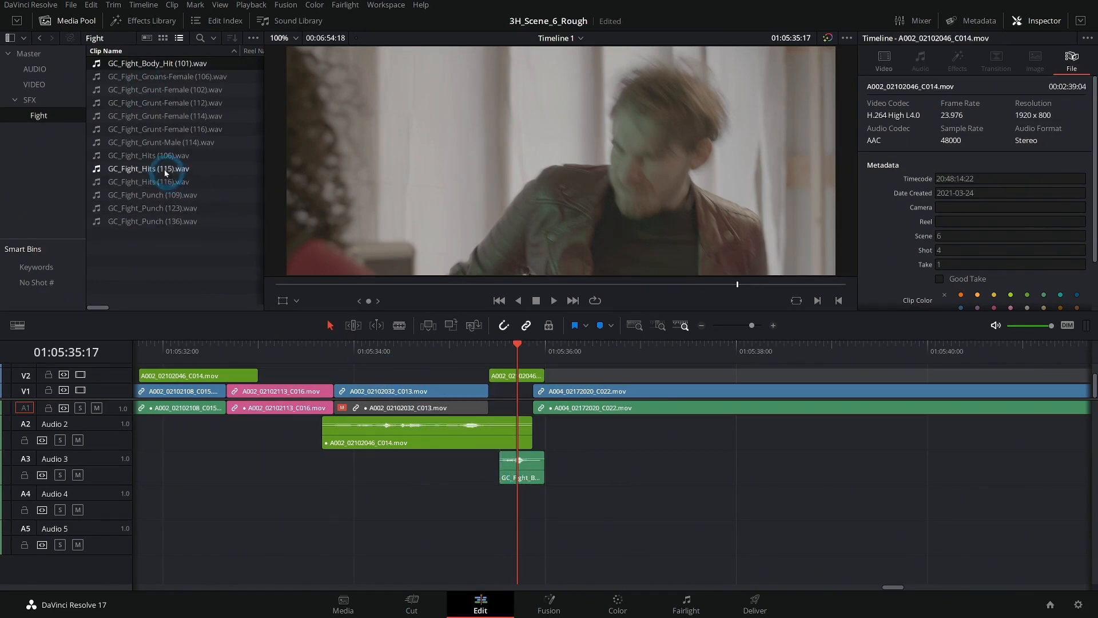
drag(151, 155, 503, 512)
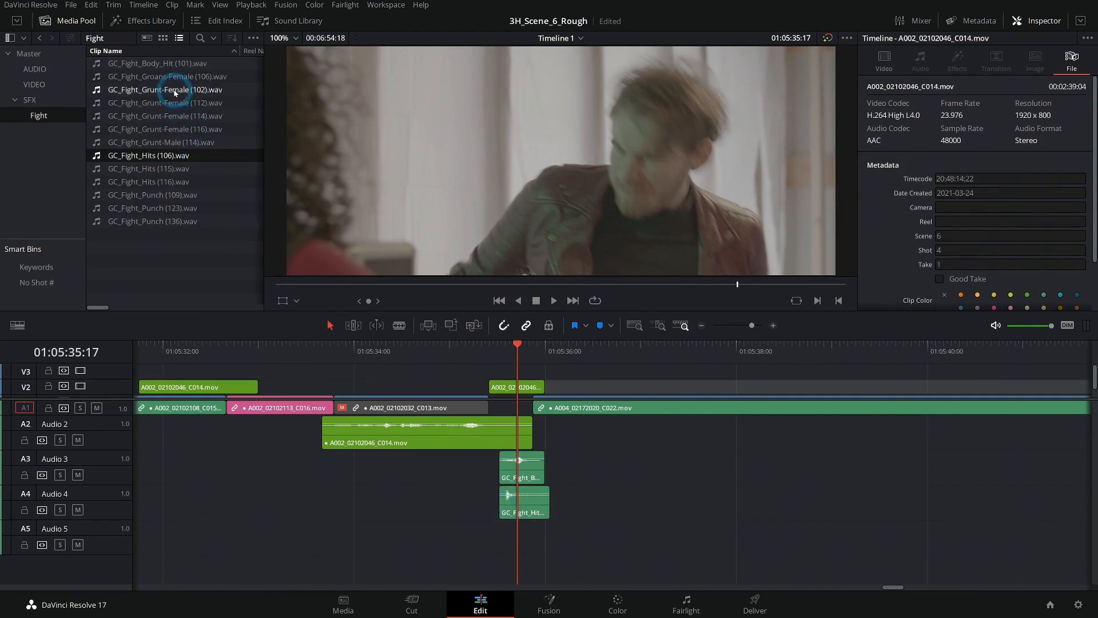
drag(171, 90, 500, 543)
- Review the three layered fight sounds against the gunman close-up from 01:05:35:10
click(489, 359)
click(773, 325)
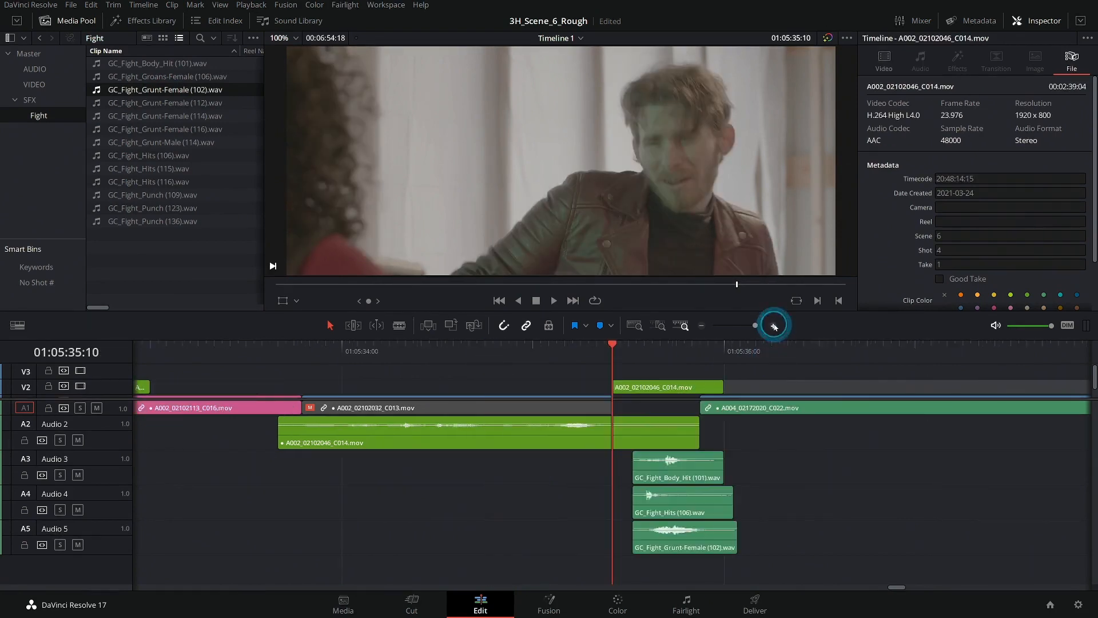
click(773, 325)
drag(880, 465, 652, 461)
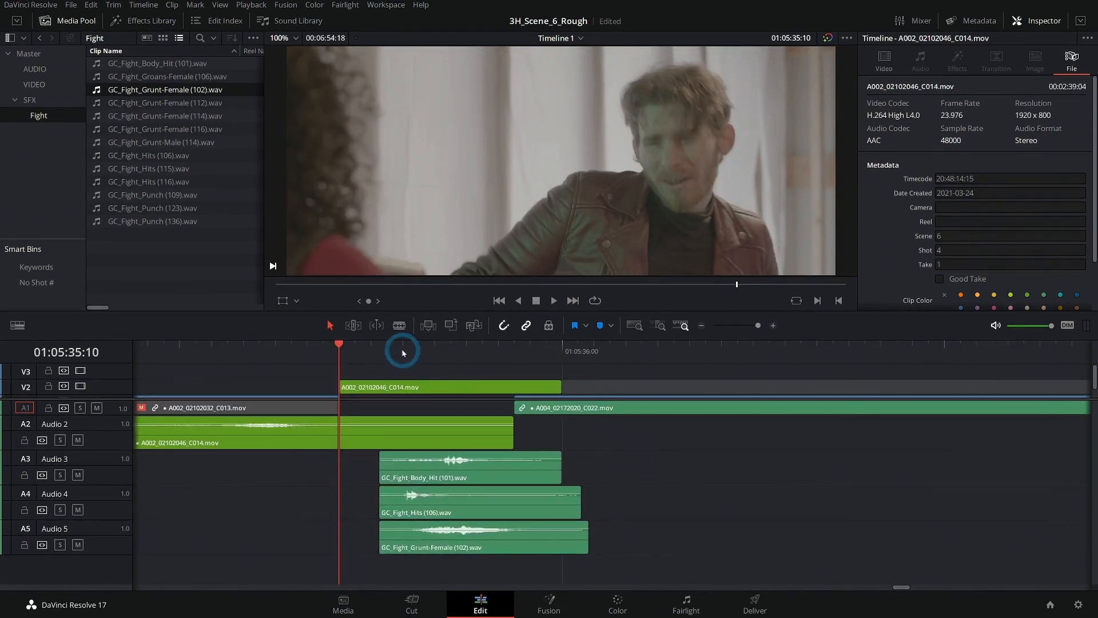
key(space)
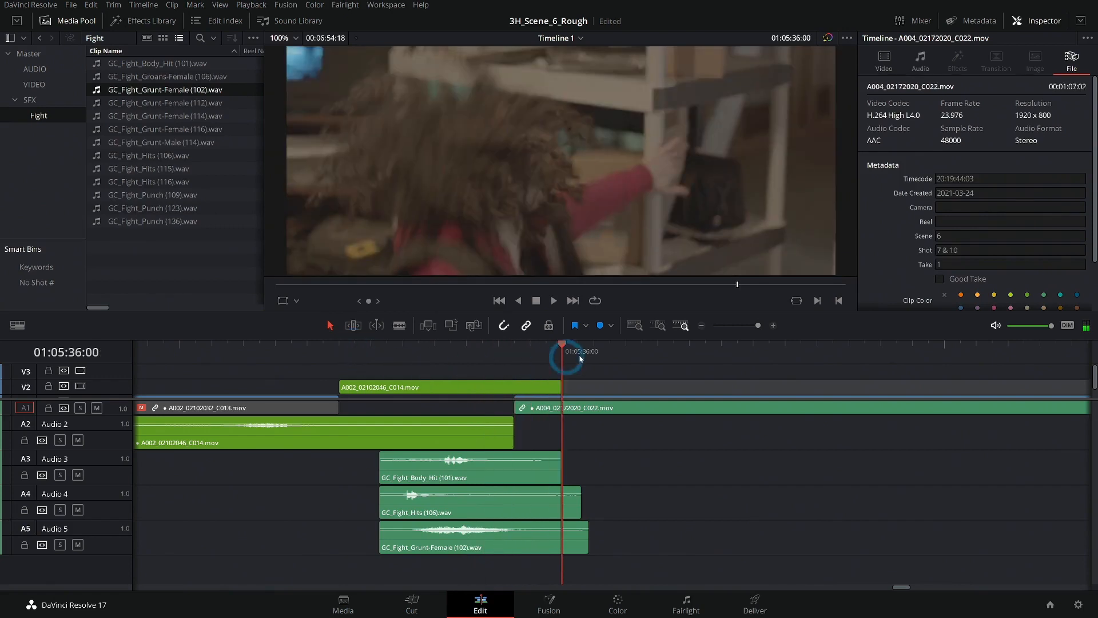
- Add a timeline marker at 01:05:35:18 in the gunman close-up, with no clip selected
key(Left)
key(Left)
key(Left)
key(Left)
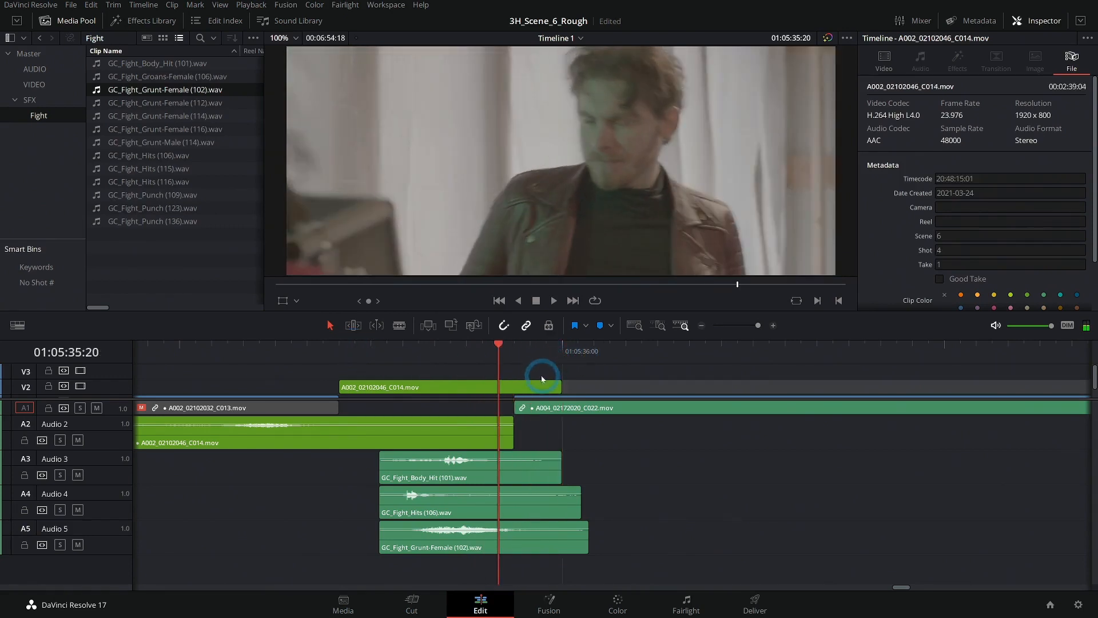
key(Left)
key(Left)
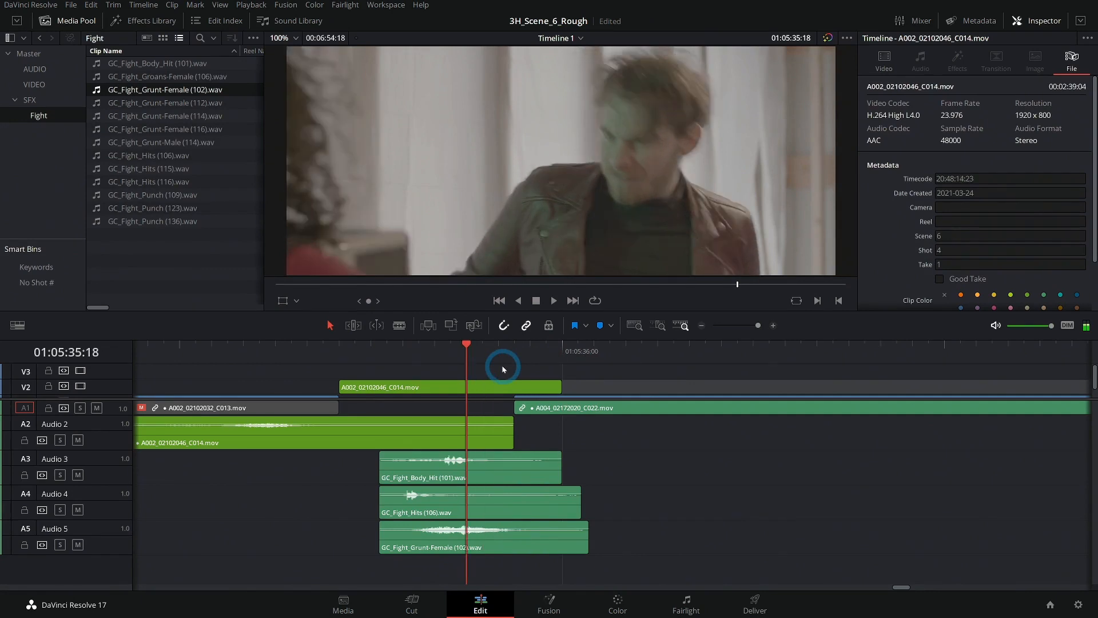
click(504, 473)
click(663, 506)
click(602, 327)
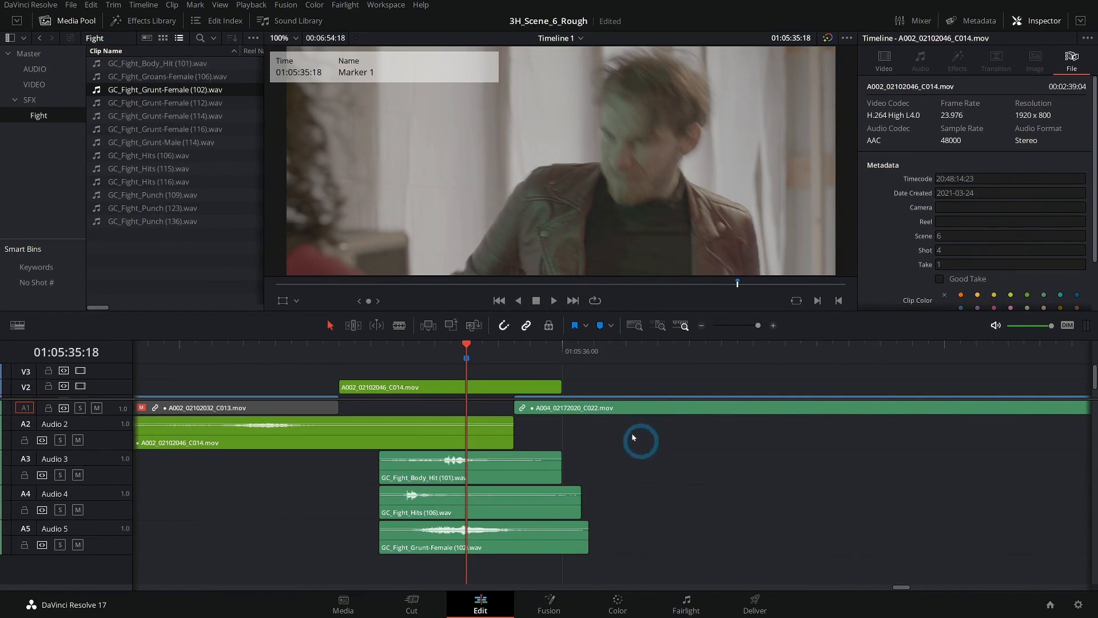
- Shift GC_Fight_Body_Hit (101).wav on Audio 3 so its impact starts at the marker at 01:05:35:18
click(485, 385)
click(773, 326)
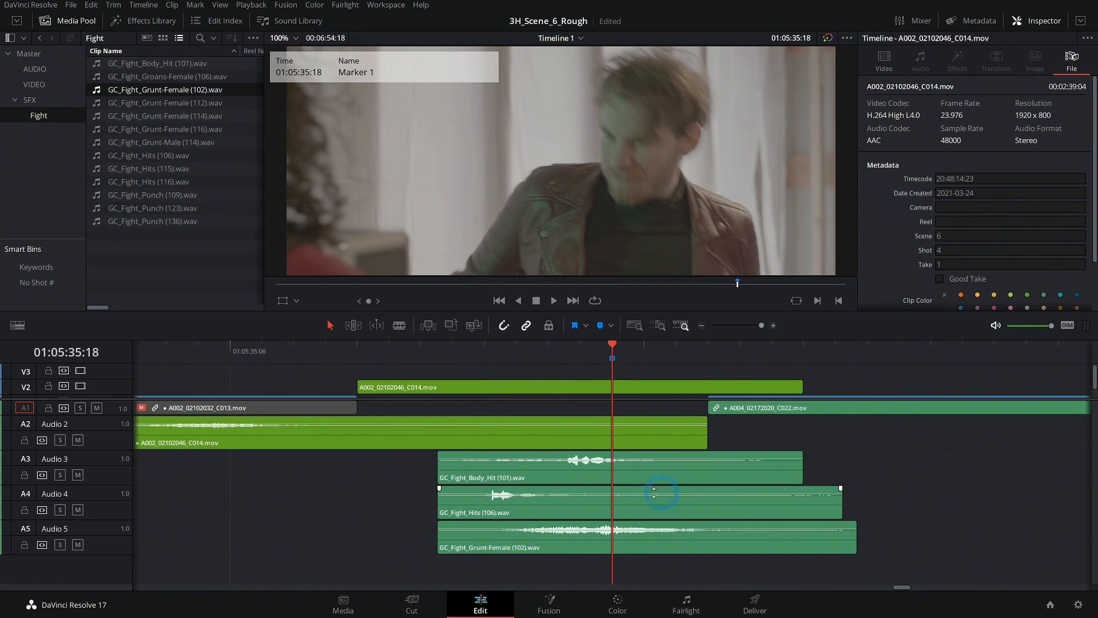
drag(626, 473, 656, 473)
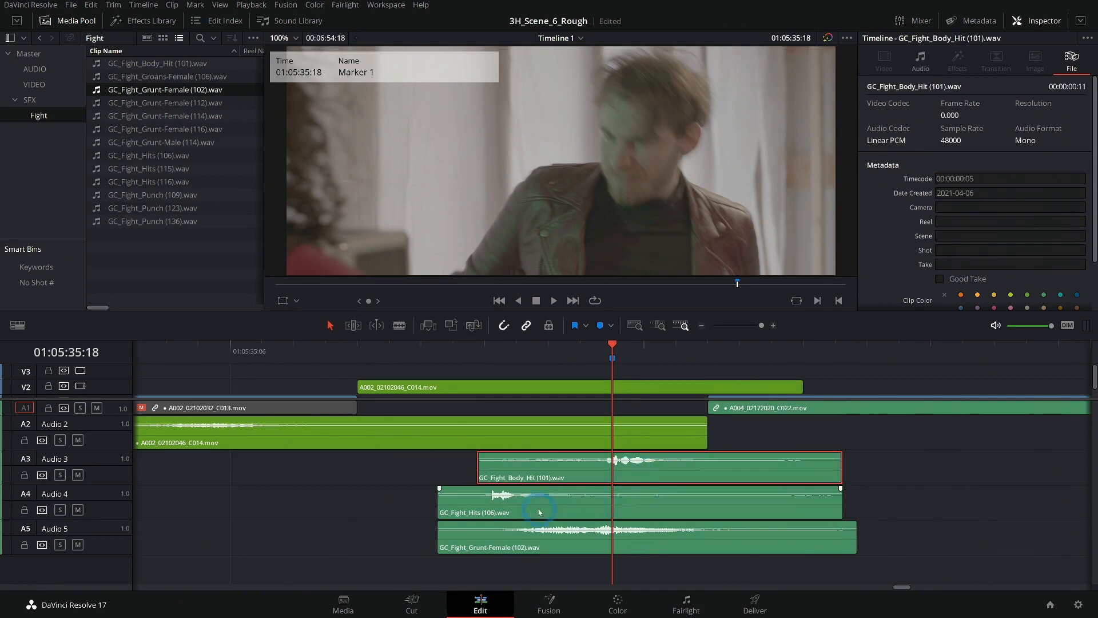
- Move GC_Fight_Hits (106).wav on Audio 4 so its impact starts at the 01:05:35:18 marker, and move GC_Fight_Grunt-Female (102).wav later on Audio 5
drag(507, 512, 534, 494)
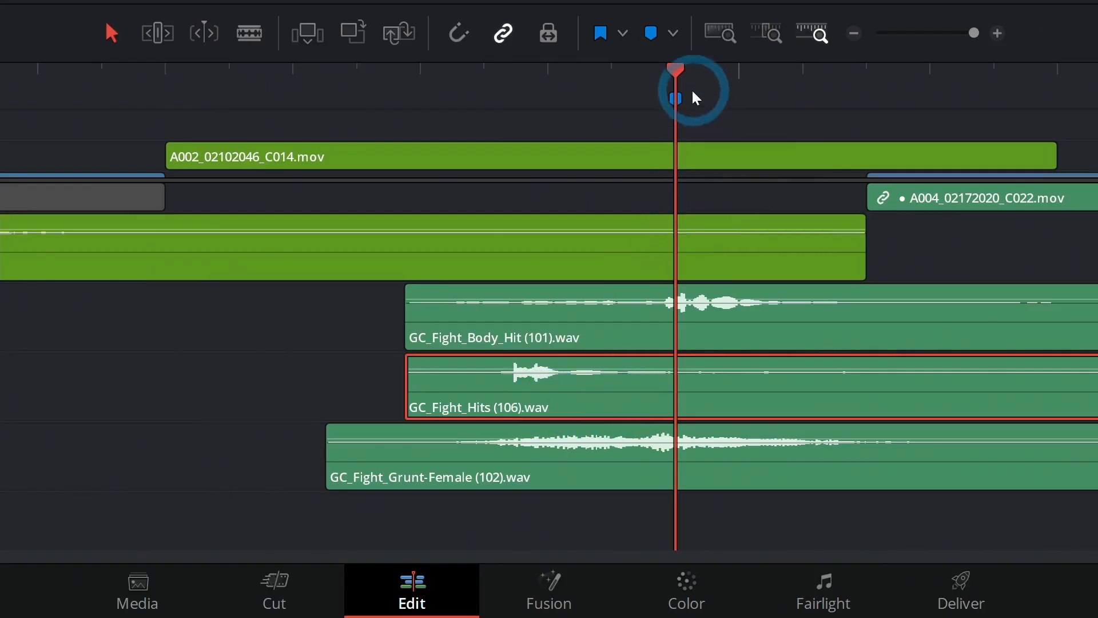
drag(604, 411, 741, 413)
drag(723, 468, 856, 468)
- Lower the clip volume of GC_Fight_Grunt-Female (102).wav on Audio 5, auditioning it with the other fight sounds
drag(435, 86, 400, 86)
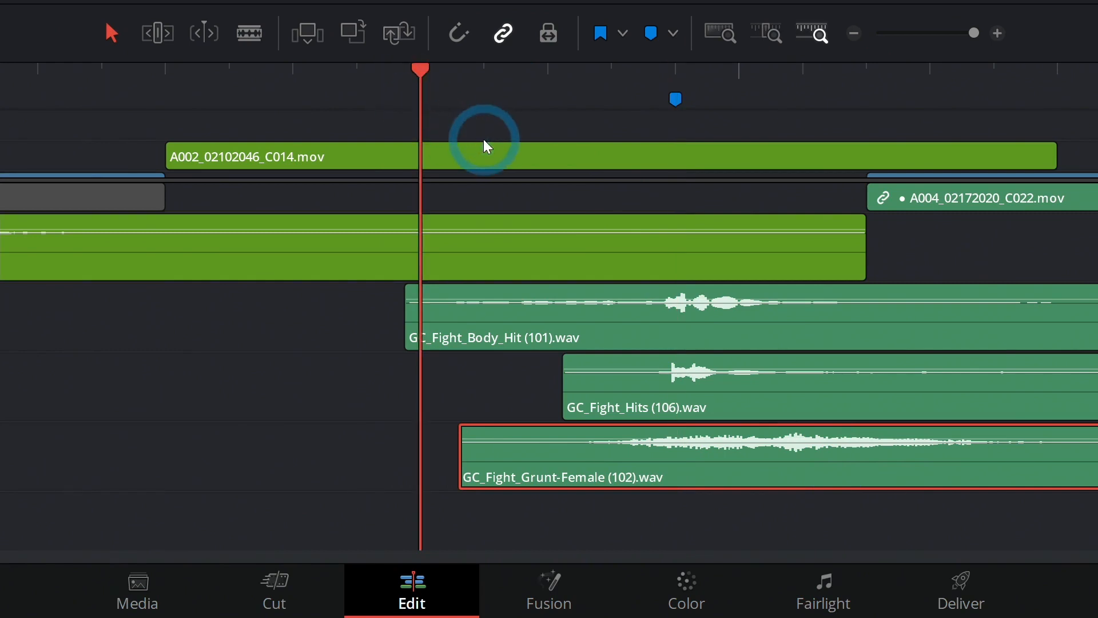
key(space)
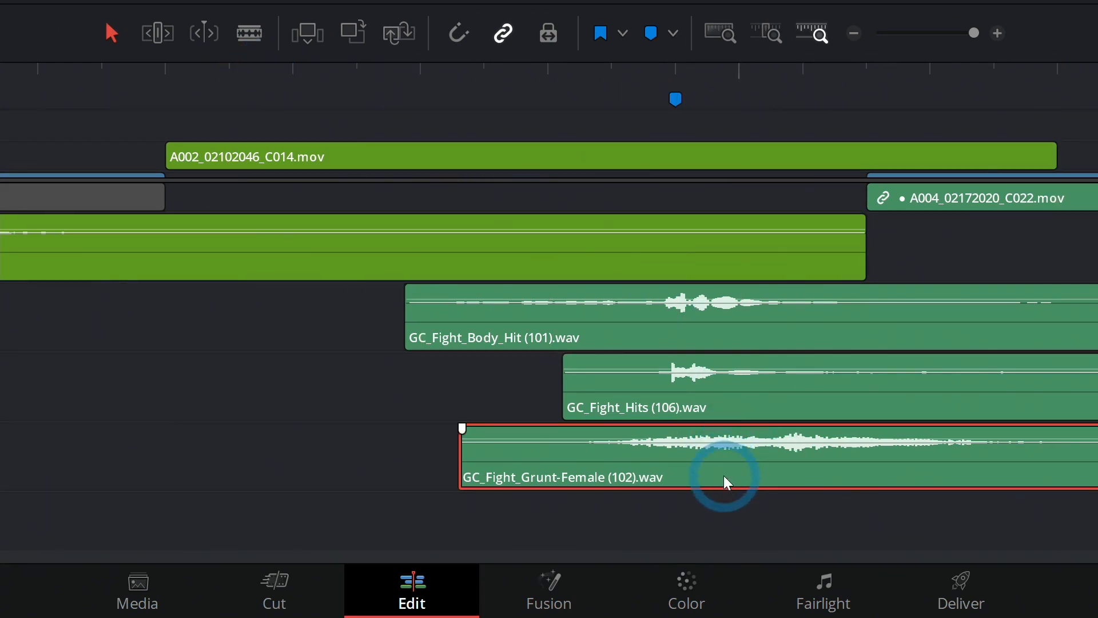
click(611, 86)
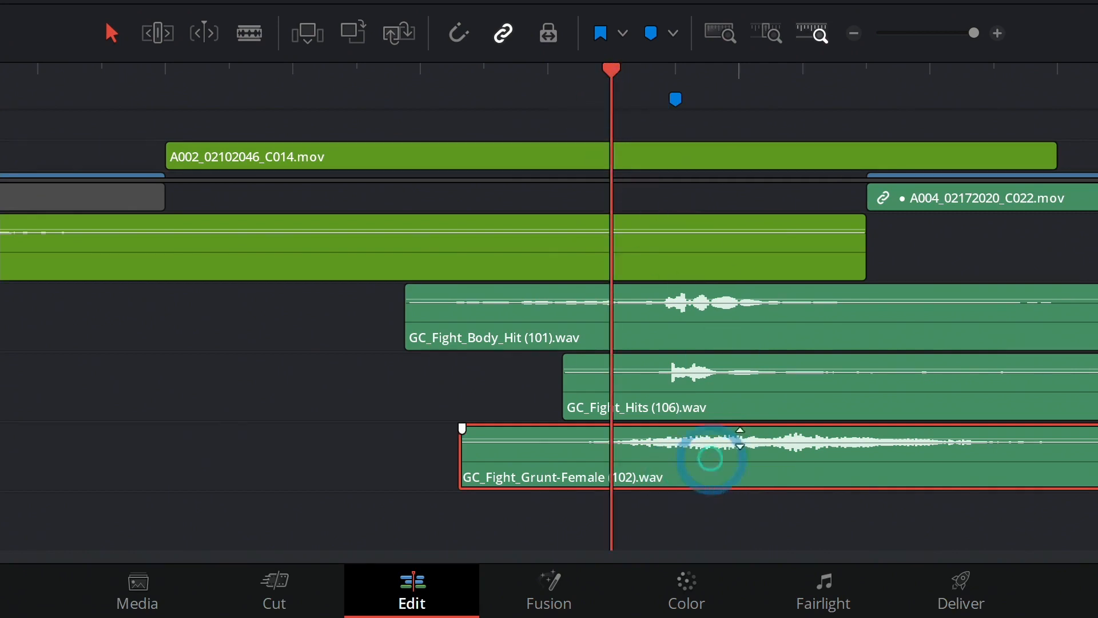
key(space)
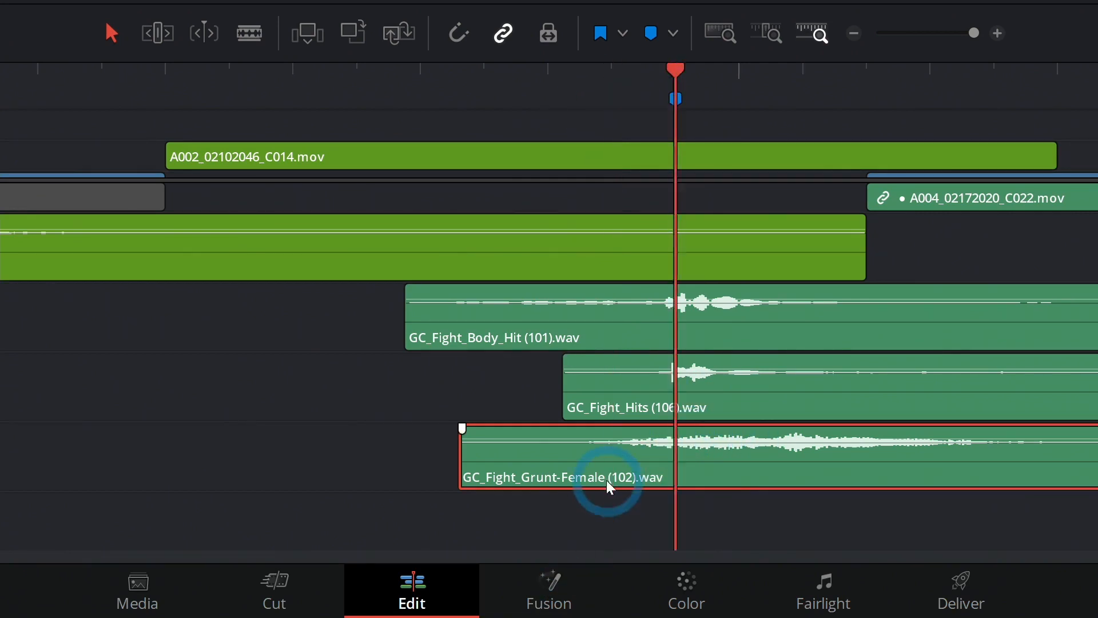
click(507, 70)
click(749, 448)
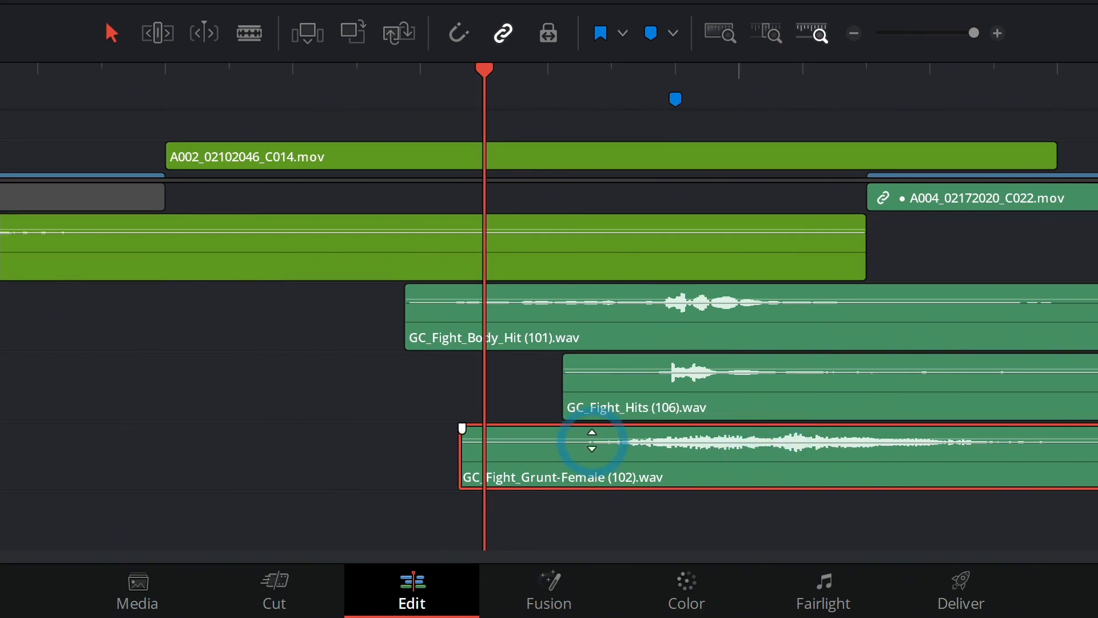
drag(592, 441, 592, 447)
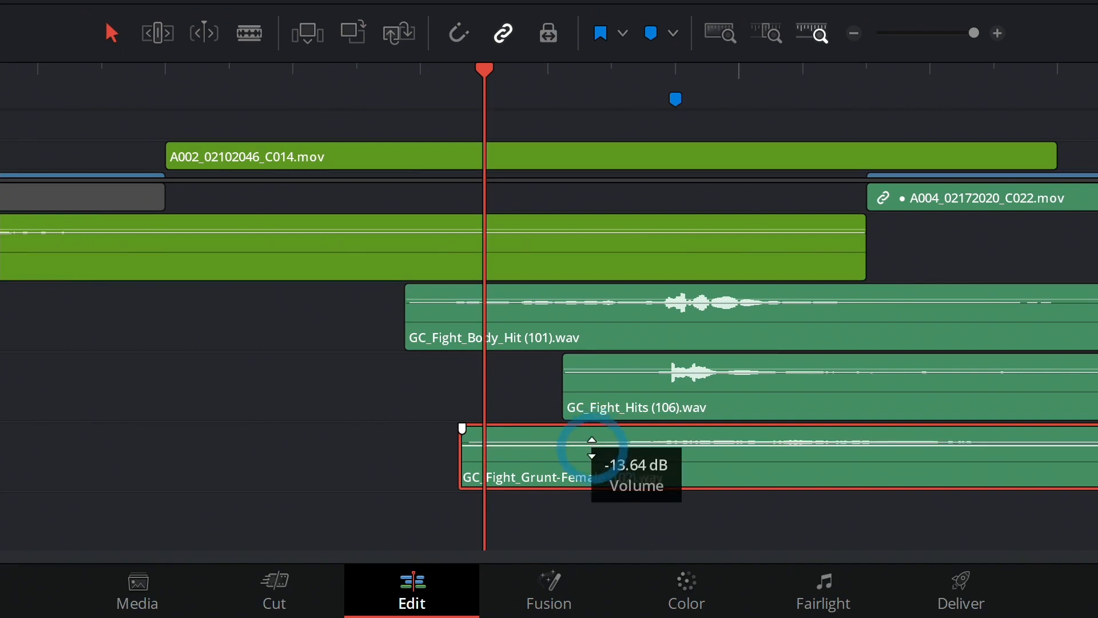
click(444, 90)
key(space)
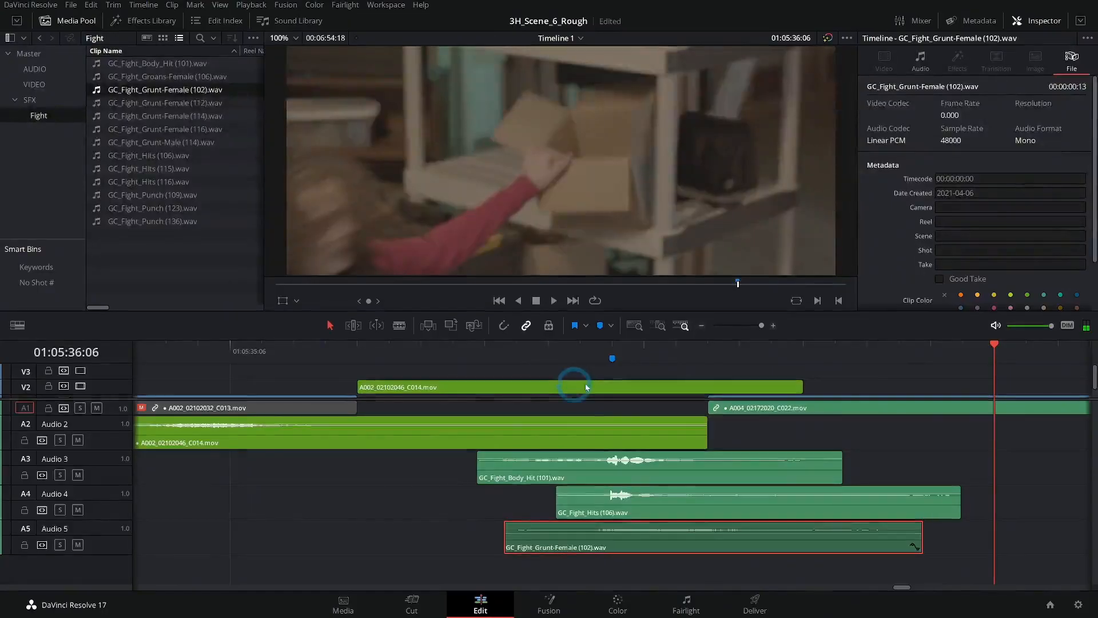
drag(487, 350, 274, 362)
key(space)
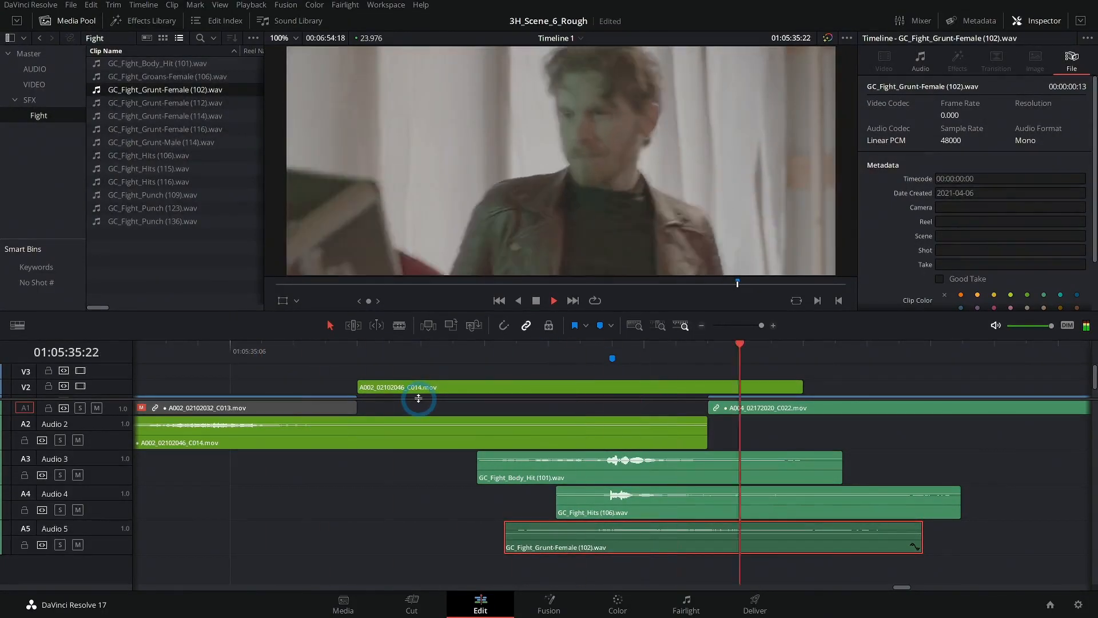
- Move the timeline marker to 01:05:35:13 and shift the three fight sounds on Audio 3, 4 and 5 five frames earlier to match
drag(516, 349, 481, 370)
mouse_move(973, 561)
mouse_down()
mouse_move(687, 506)
mouse_move(574, 467)
mouse_move(961, 551)
mouse_up()
drag(613, 367, 453, 361)
drag(951, 541, 518, 473)
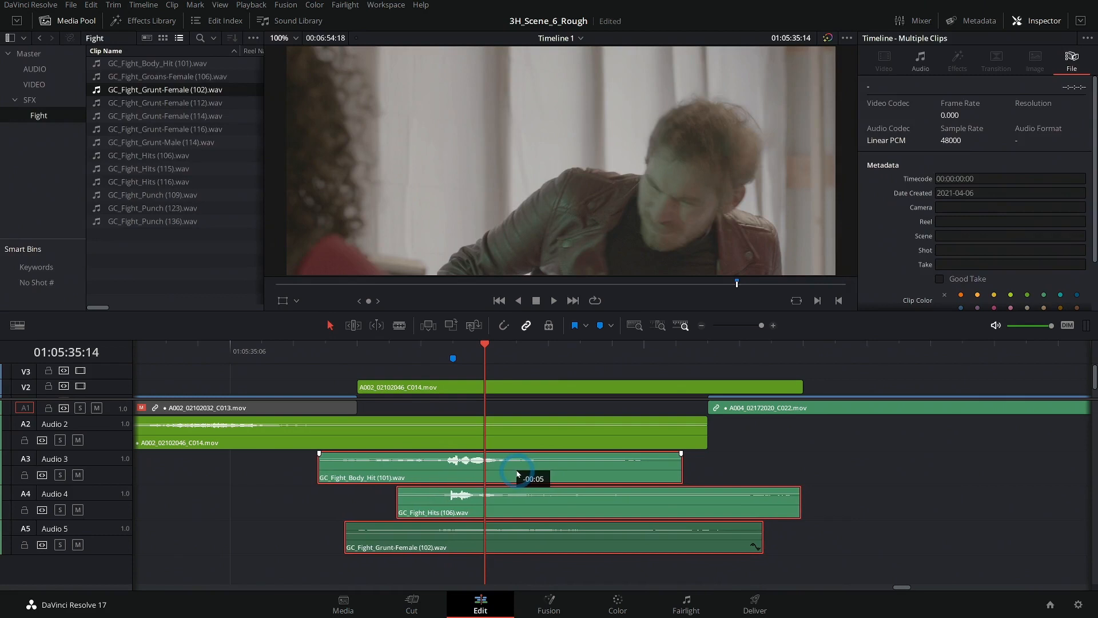
- Play back the shifted fight sounds across the gunman close-up and into A004_02172020_C022.mov to judge their sync
click(168, 353)
drag(241, 498, 409, 503)
click(220, 353)
key(space)
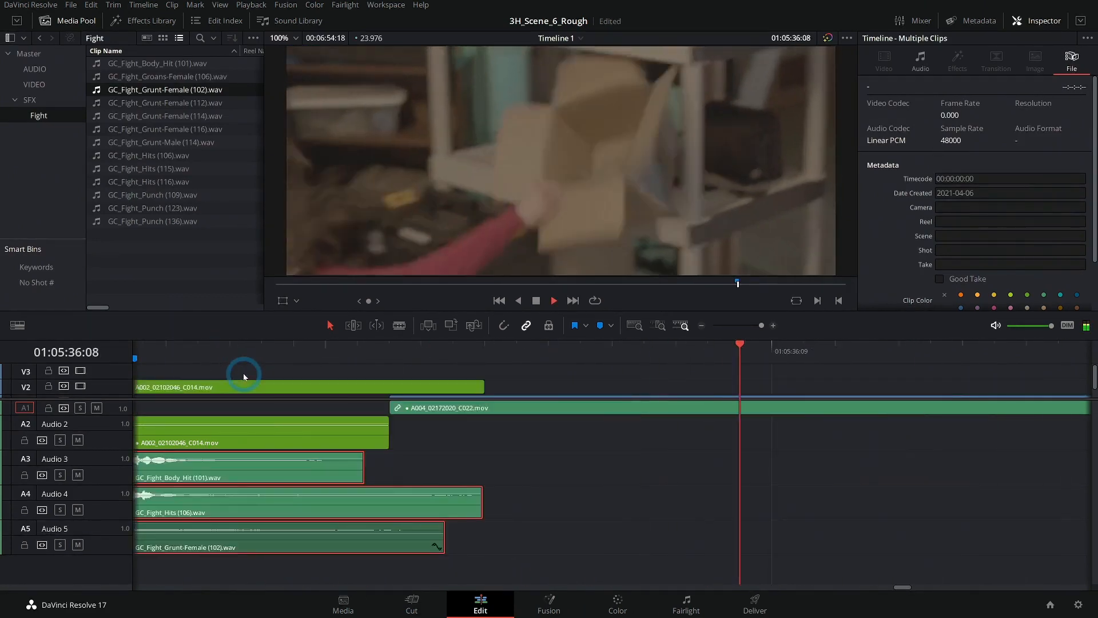
key(space)
click(701, 326)
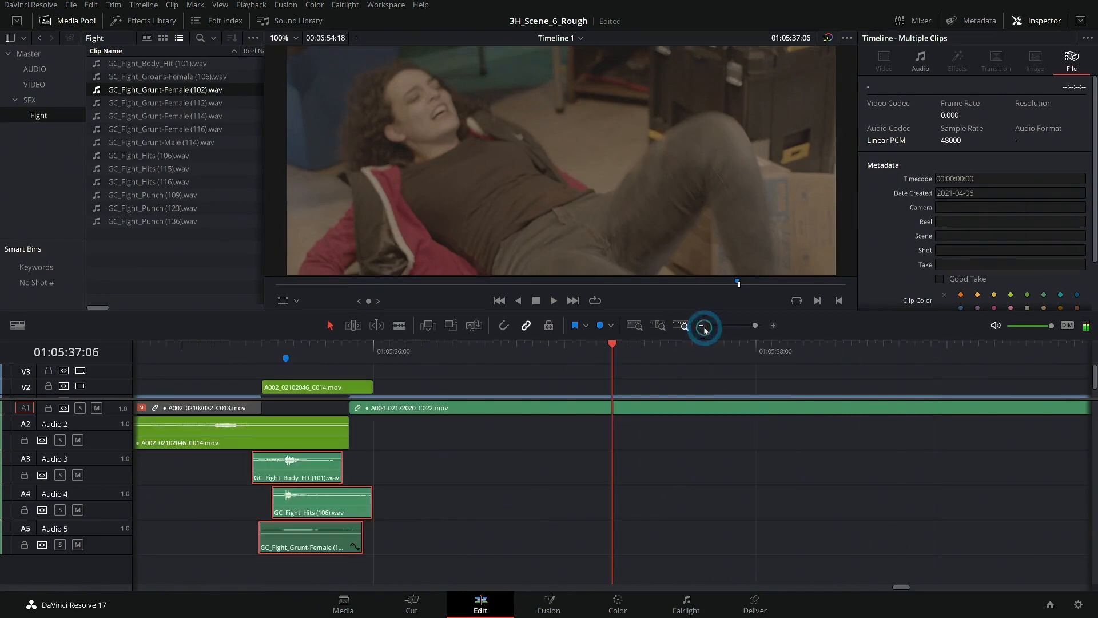
scroll(660, 448, up, 2)
click(319, 345)
key(space)
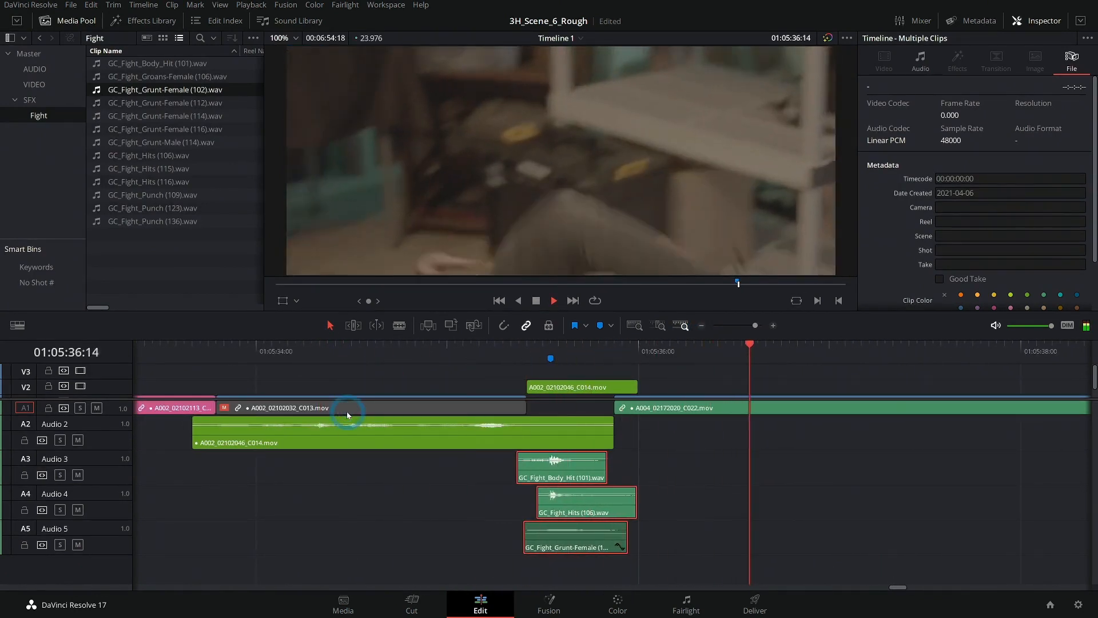
key(space)
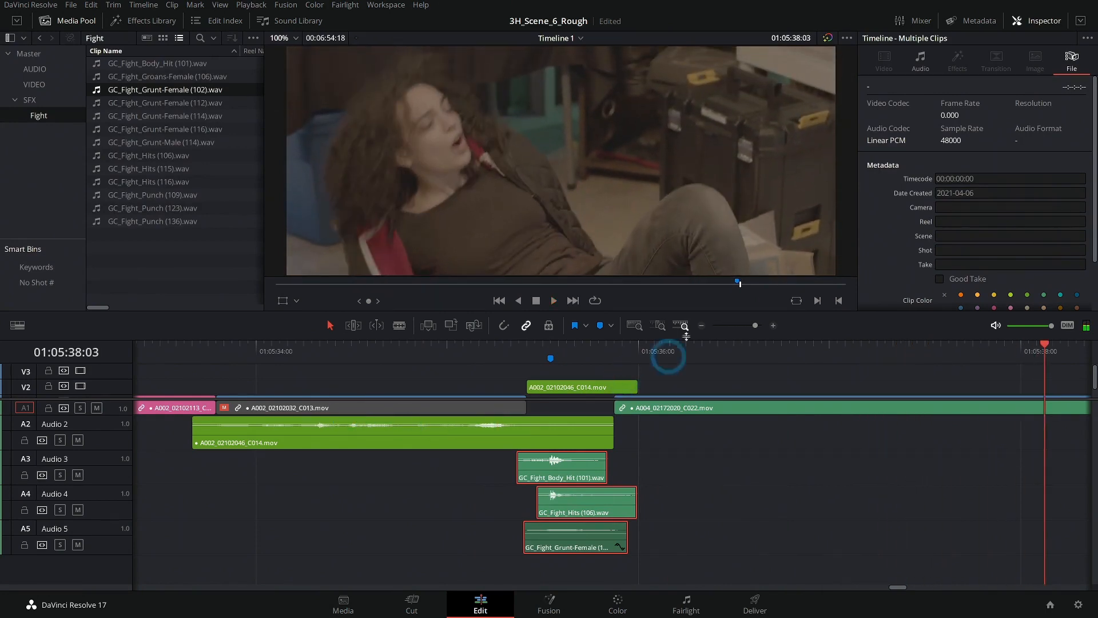
- Review the whole kick sequence from about 01:05:33:19 through the woman's fall with the layered sounds
click(702, 329)
click(360, 347)
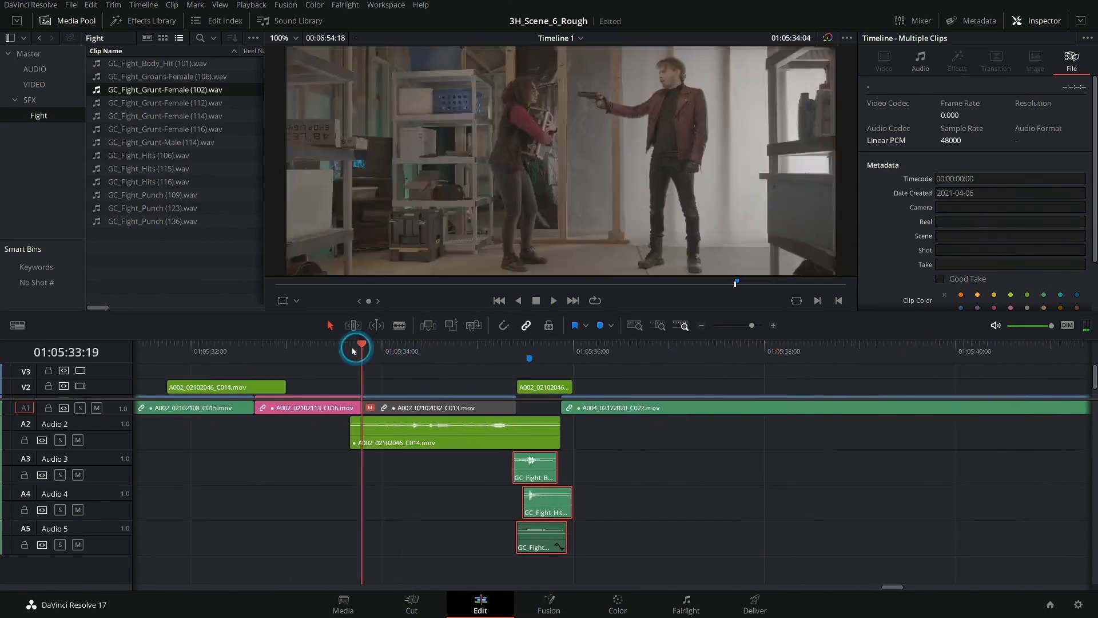
key(space)
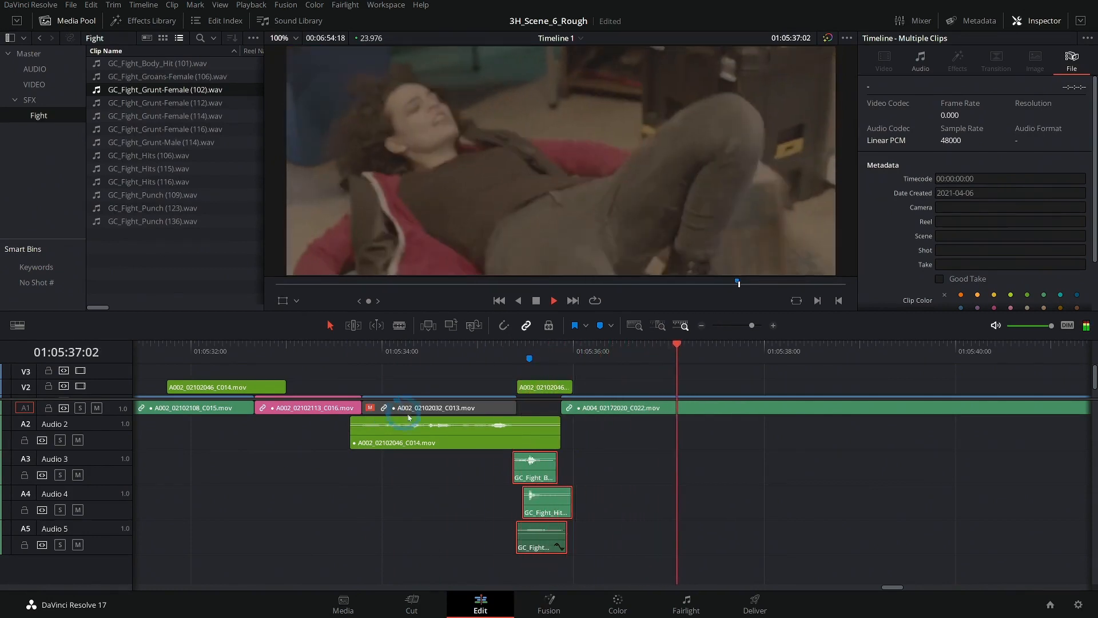
key(space)
click(545, 361)
click(773, 326)
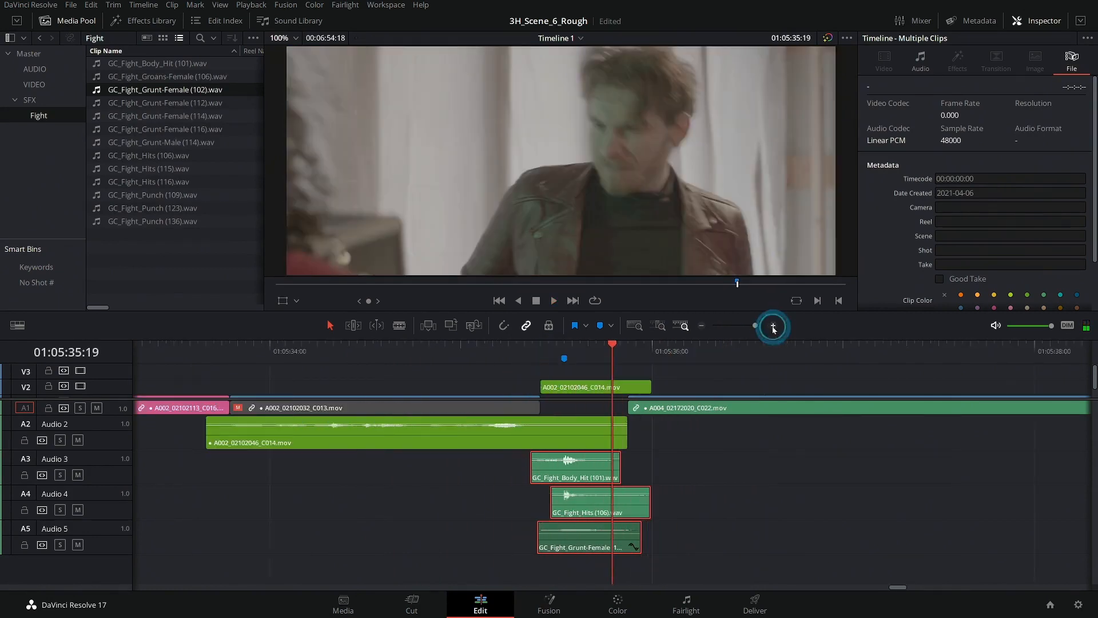
click(617, 364)
click(286, 351)
key(space)
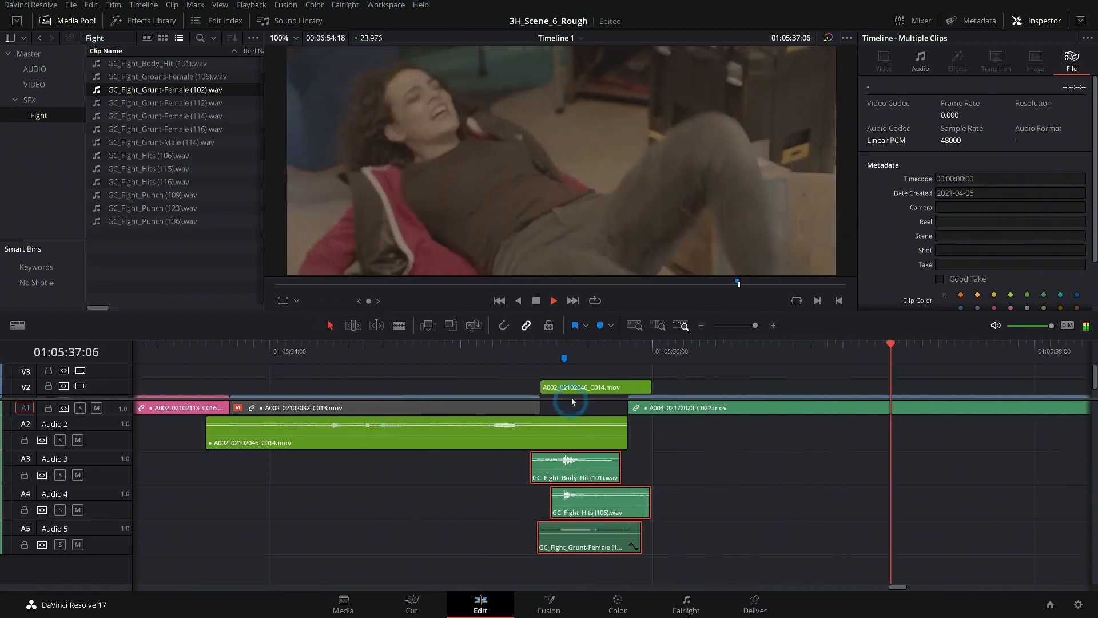
key(space)
click(590, 350)
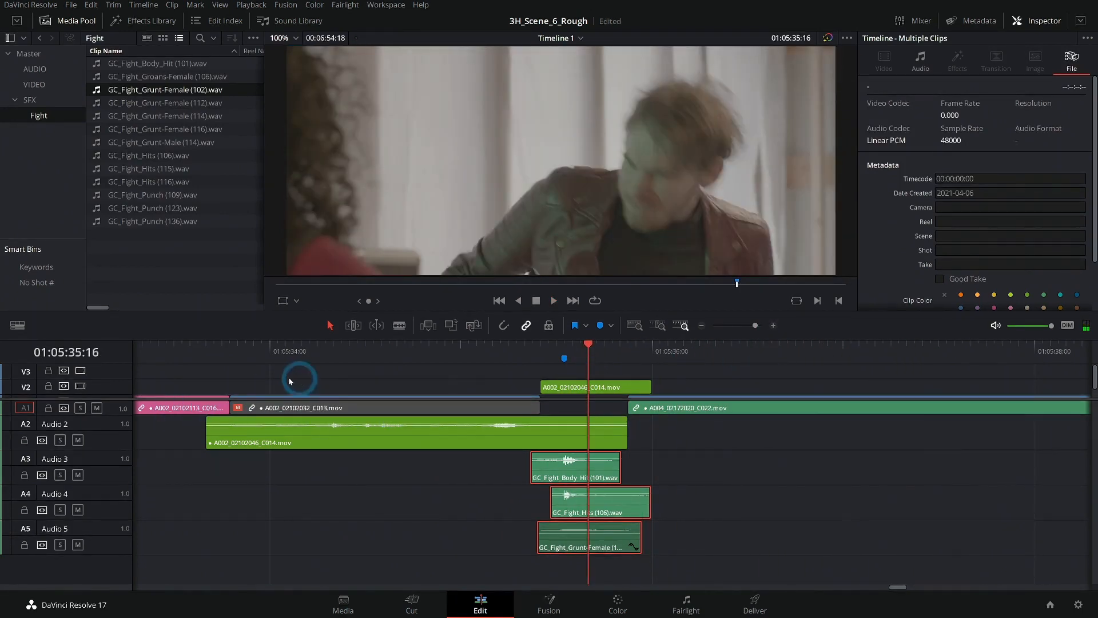
- Show the Video 1 and Video 2 tracks and review the cut from the wide kick shot to the gunman close-up
mouse_move(115, 399)
mouse_down()
mouse_move(107, 452)
mouse_move(120, 400)
mouse_up()
click(516, 344)
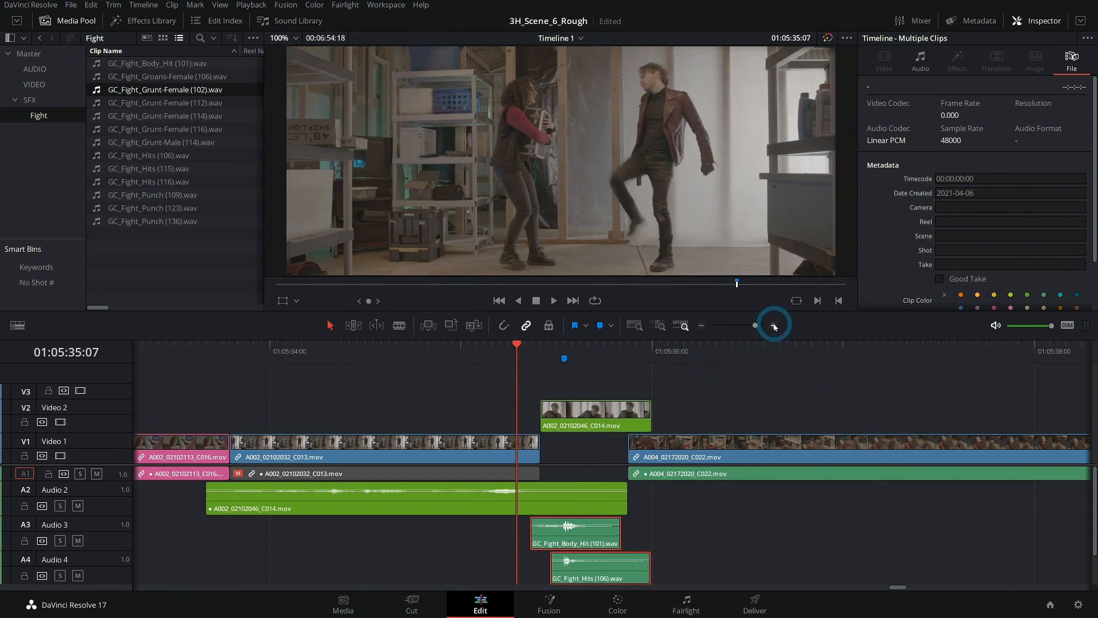
click(775, 326)
drag(423, 359, 272, 382)
key(space)
click(285, 359)
key(space)
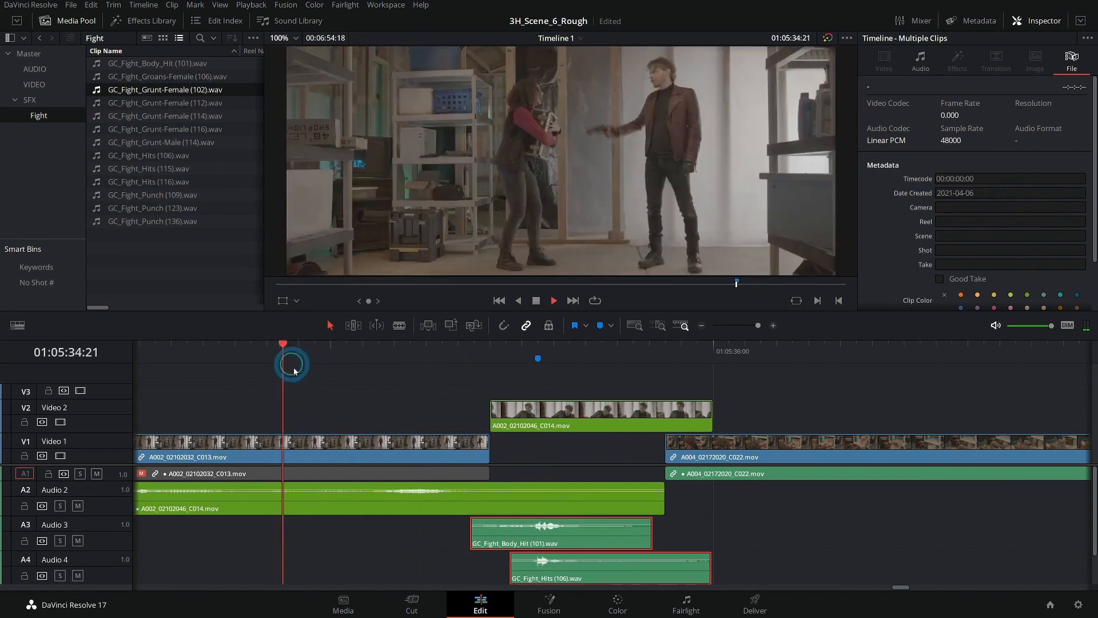
key(space)
- Trim the end of the gunman close-up A002_02102046_C014.mov on Video 2 back to 01:05:35:18
click(530, 404)
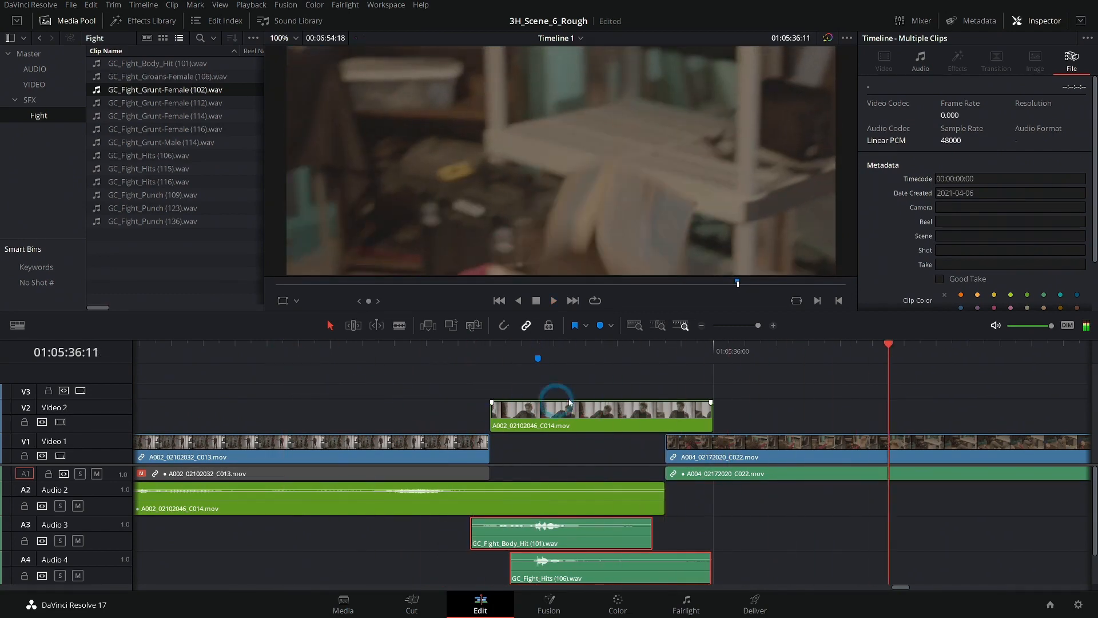
drag(599, 348, 630, 373)
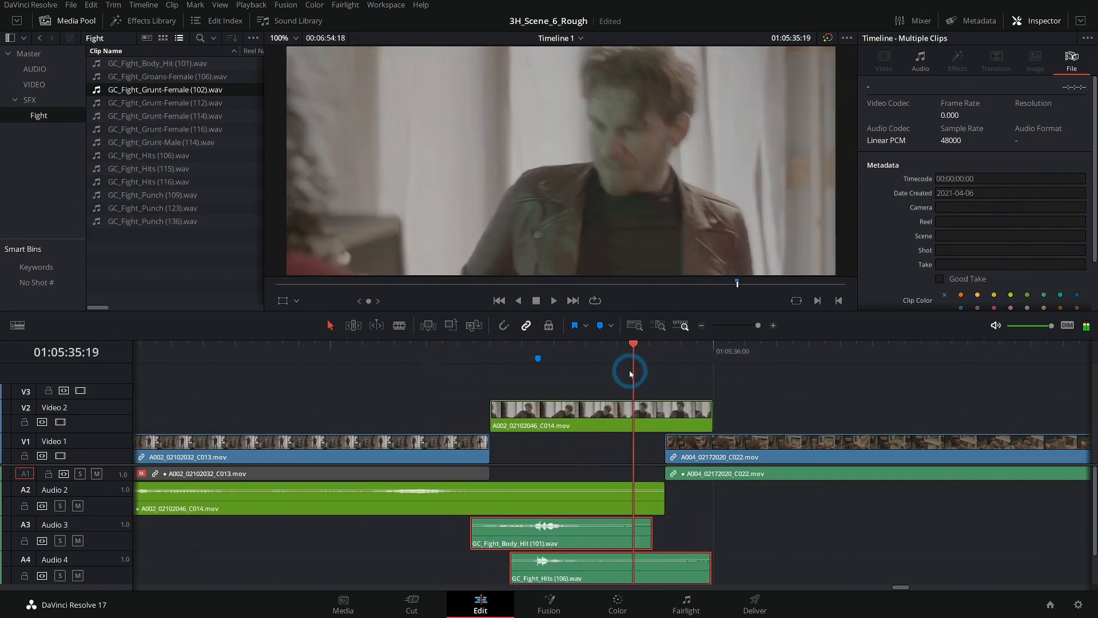
key(Left)
click(691, 383)
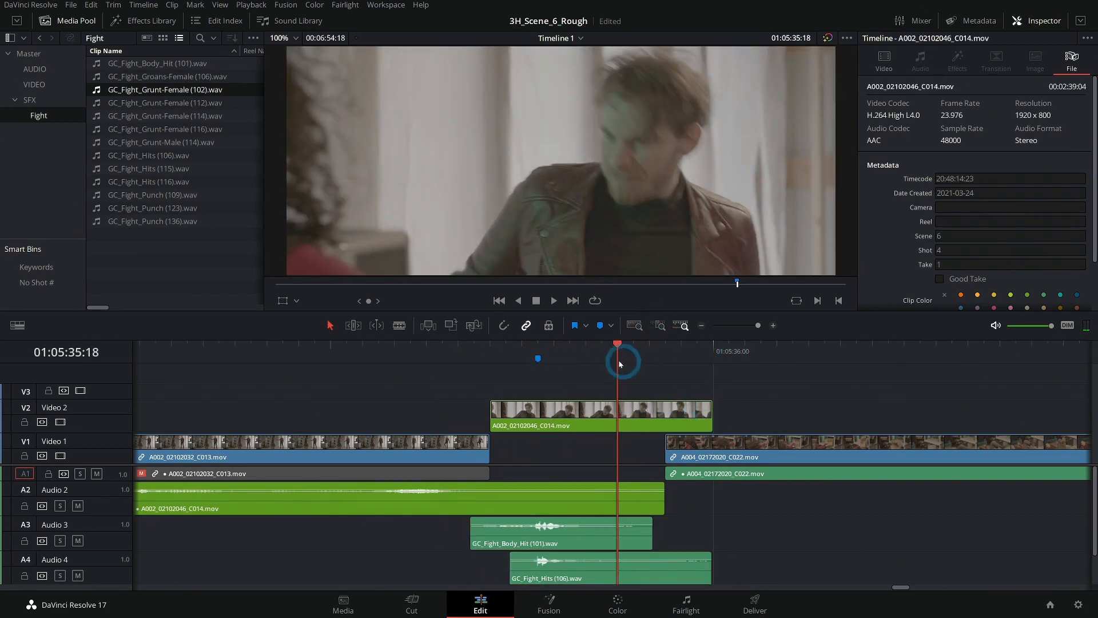
click(706, 417)
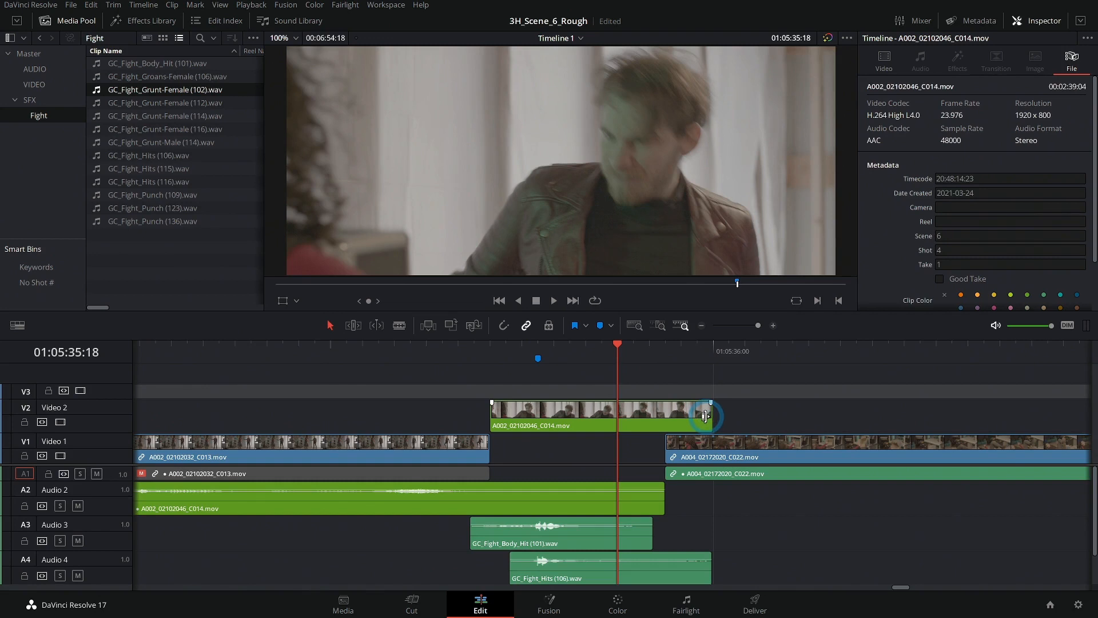
drag(706, 417, 603, 414)
- Shift A004_02172020_C022.mov and all clips following it five frames earlier under the close-up, and enlarge the Audio 1 track height
click(661, 486)
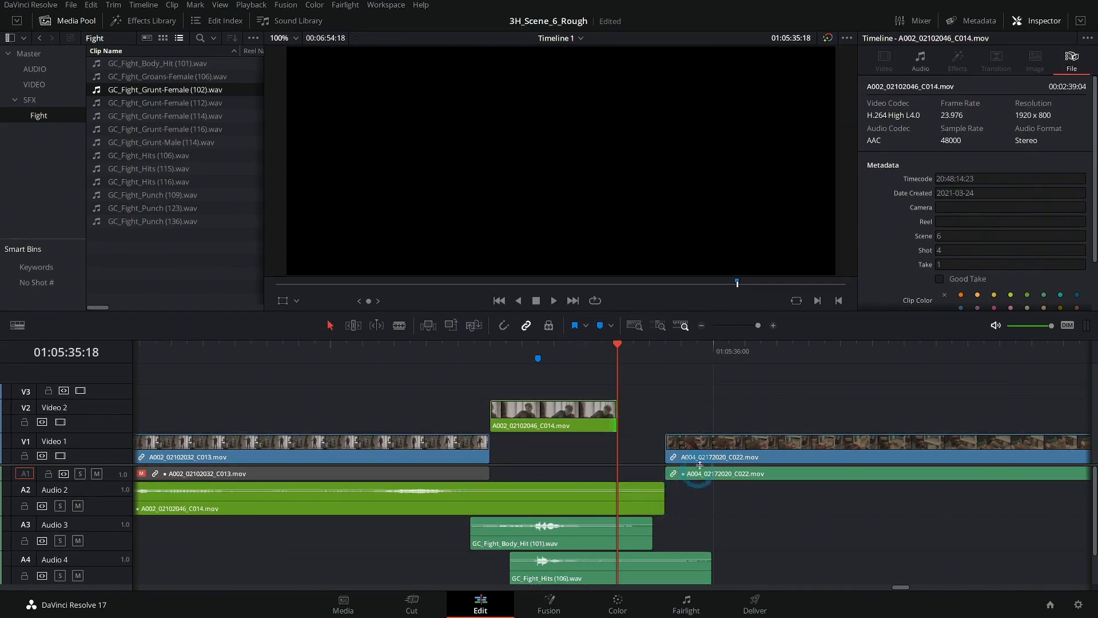
scroll(790, 411, right, 3)
click(708, 352)
key(shift+v)
drag(746, 452, 655, 453)
drag(117, 481, 118, 502)
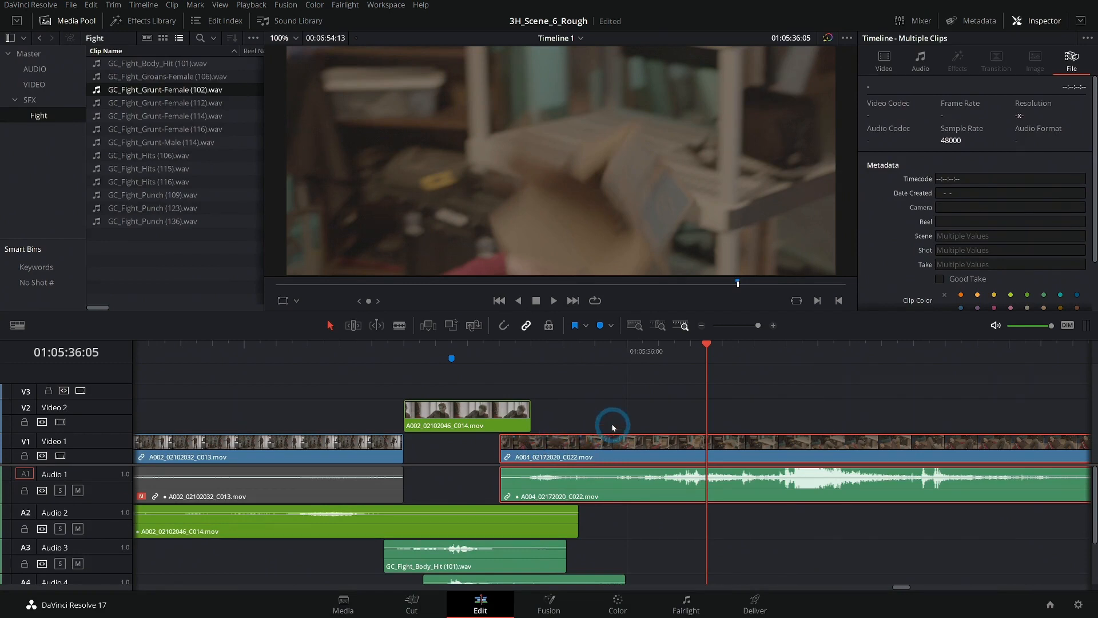
- Play back the tightened kick sequence, first around the close-up and again from the start of the wide kick shot
click(245, 355)
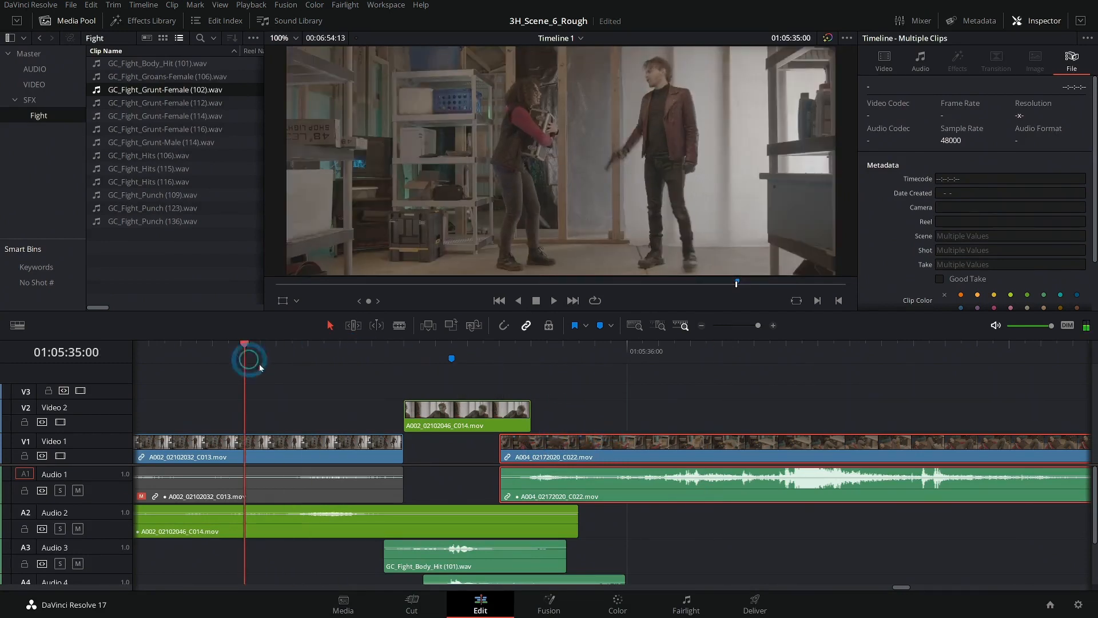
key(space)
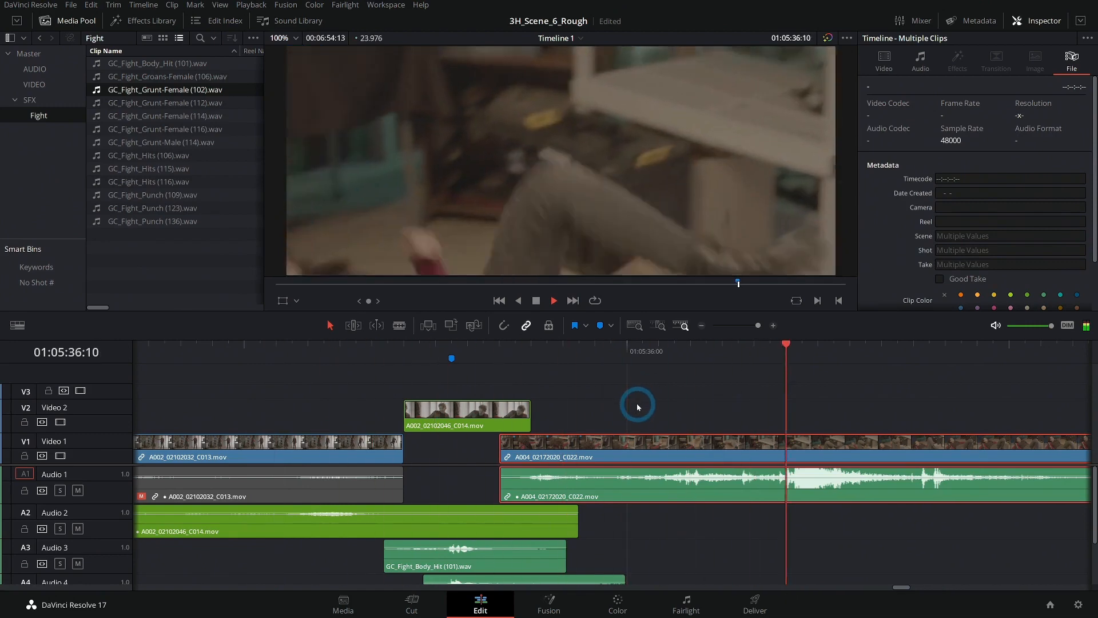
key(space)
click(195, 355)
key(space)
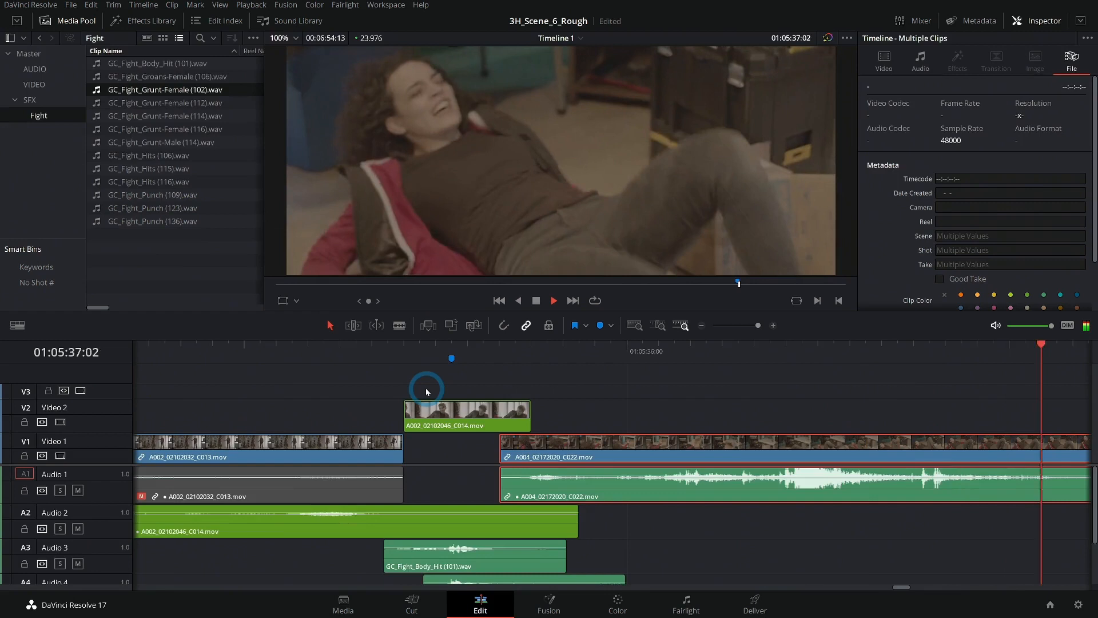
key(space)
click(703, 328)
click(702, 326)
scroll(532, 406, left, 3)
click(418, 355)
key(space)
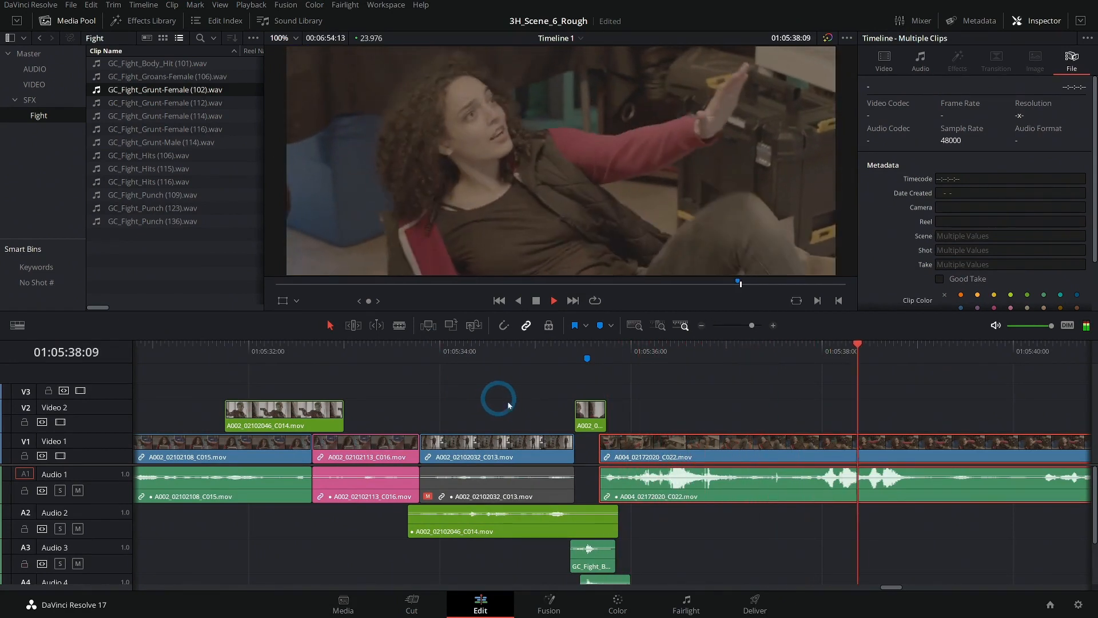
key(space)
- Set the volume of GC_Fight_Grunt-Female (102).wav on Audio 5 to -25.05 and play back the kick to check it
scroll(670, 535, down, 3)
click(598, 571)
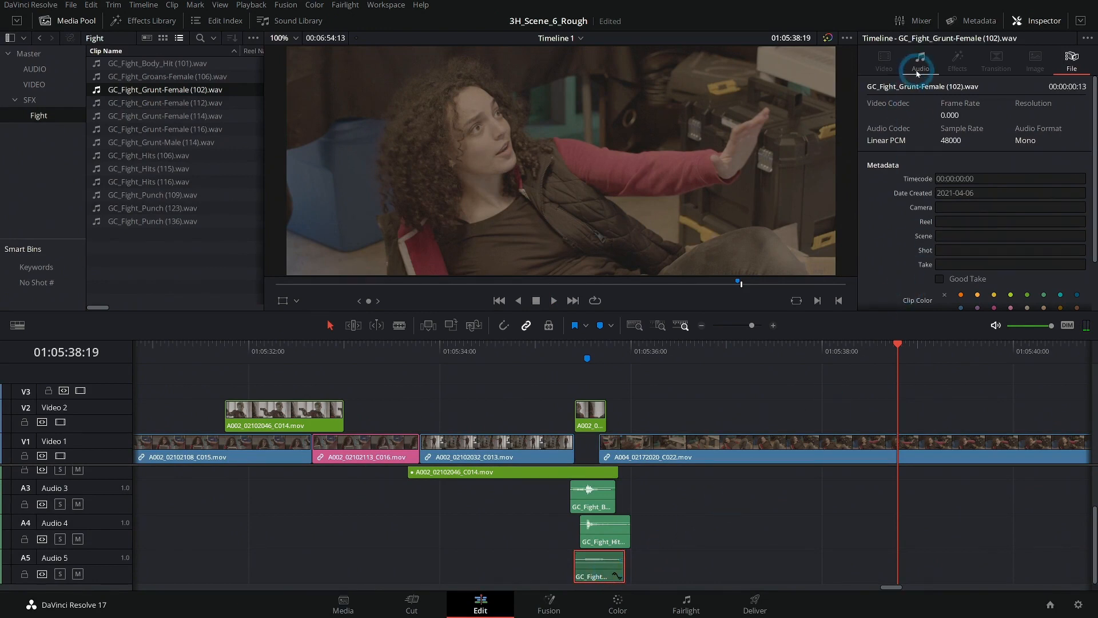
click(917, 72)
click(930, 183)
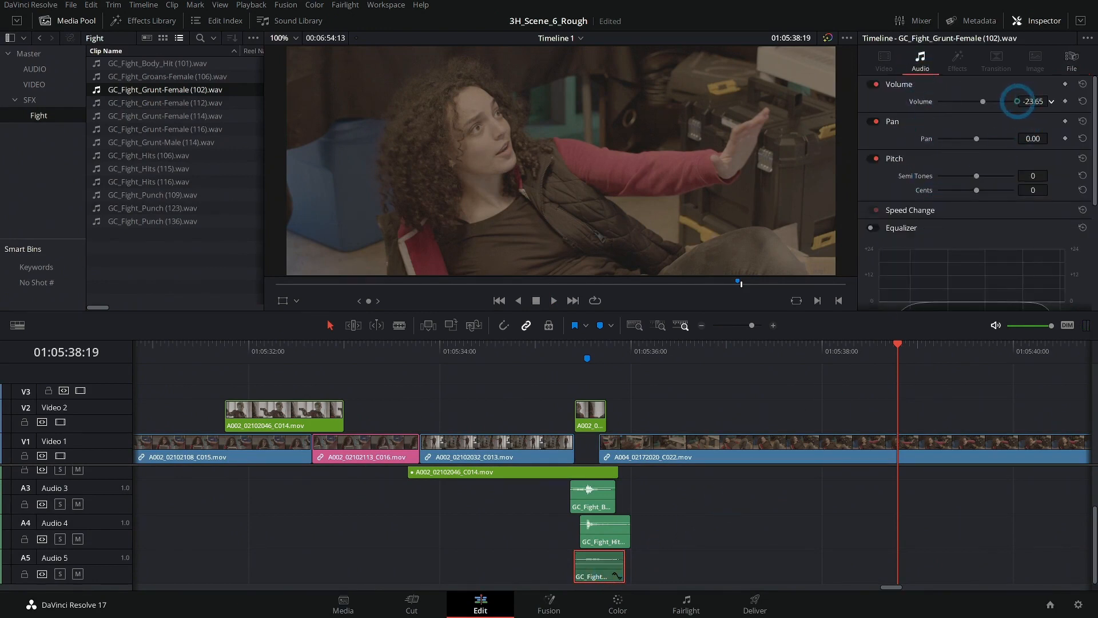
click(554, 351)
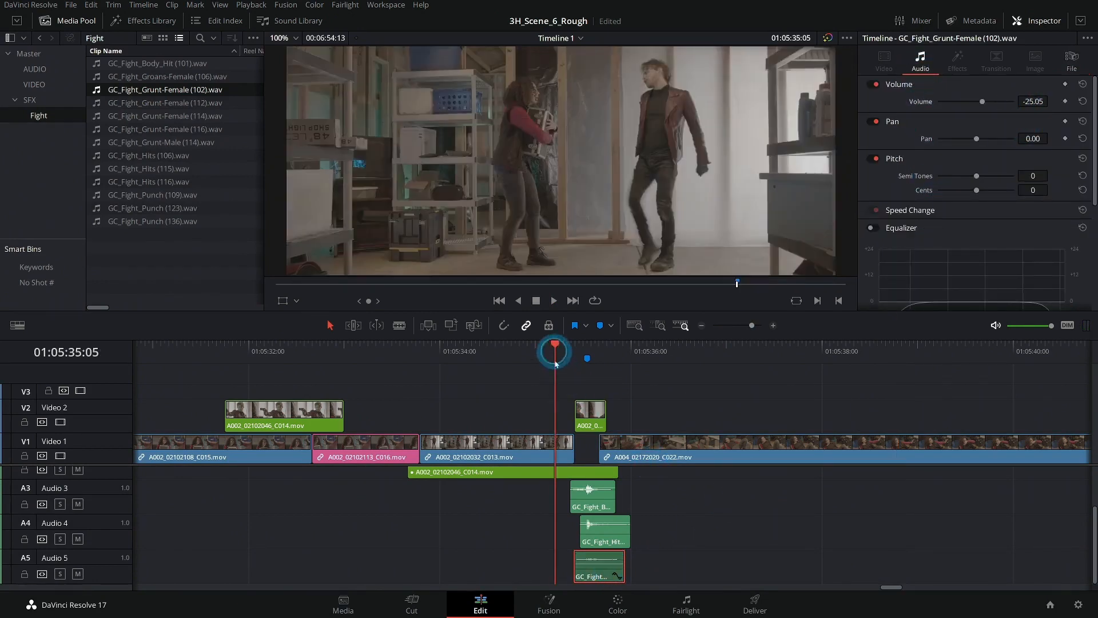
click(535, 351)
key(space)
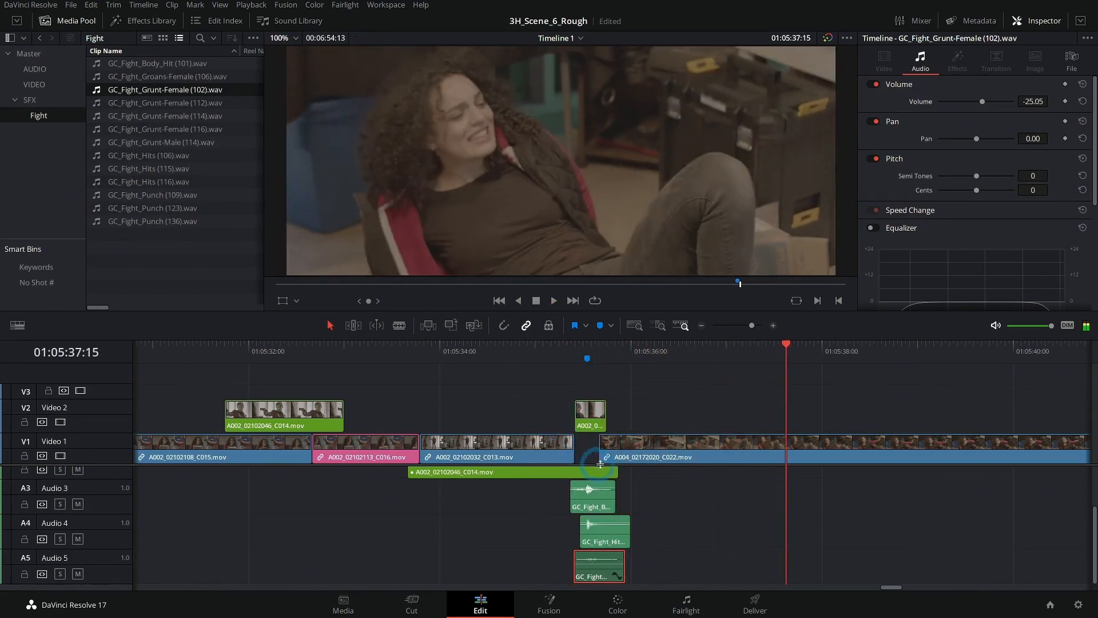
- Replay the kick with its layered sound effects, and play the whole last group of scene clips from its first shot, A004_02171954_C019.mov
click(534, 346)
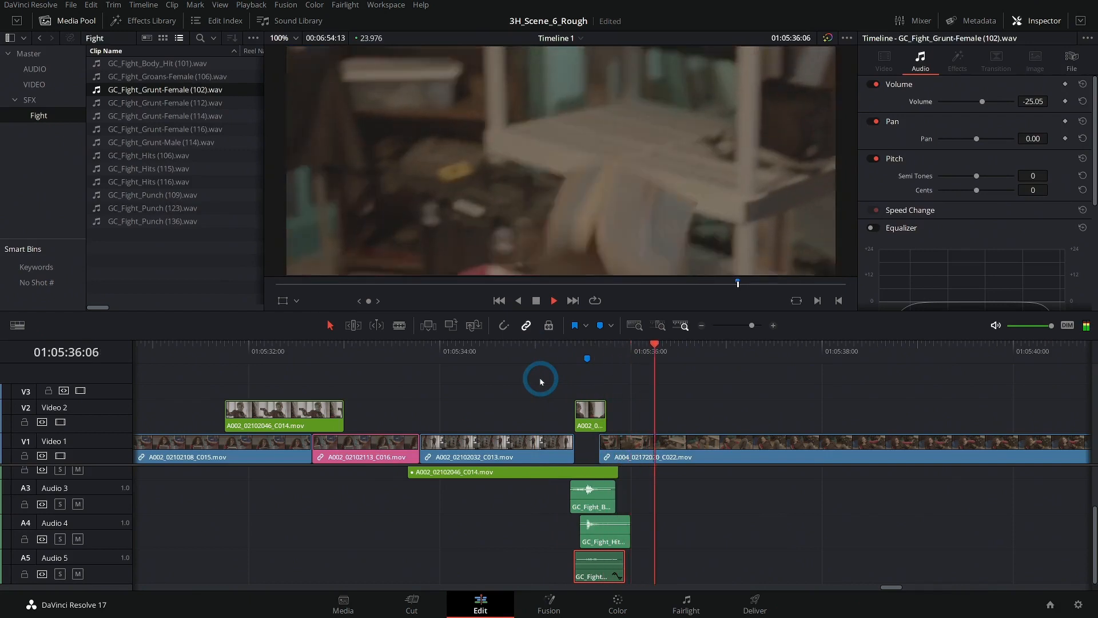
key(space)
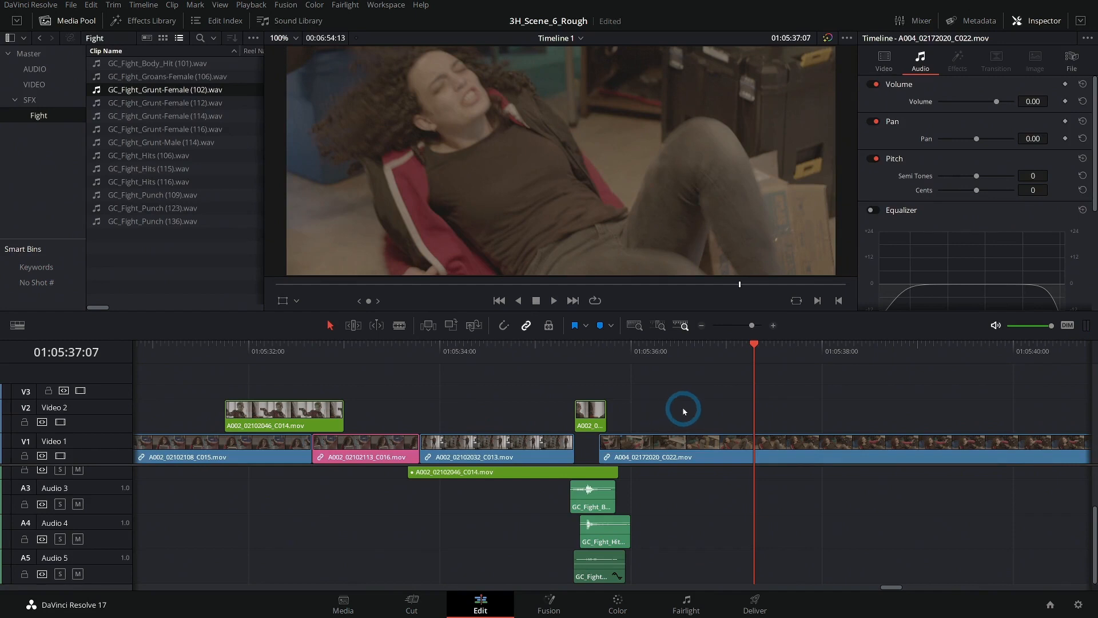
key(shift+z)
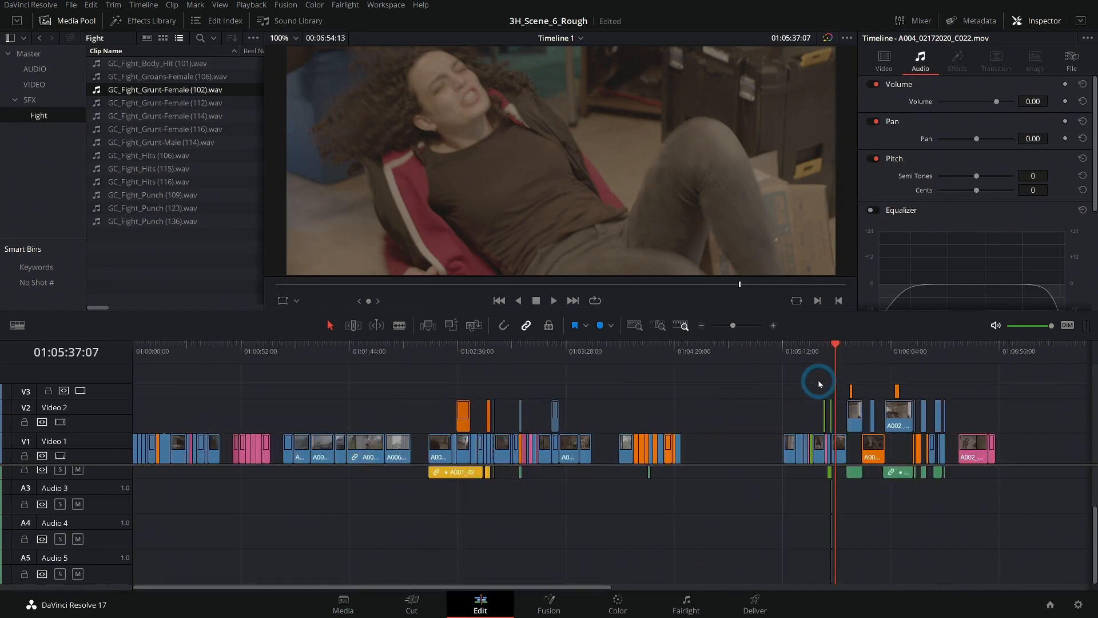
drag(819, 382, 537, 391)
click(506, 357)
click(774, 325)
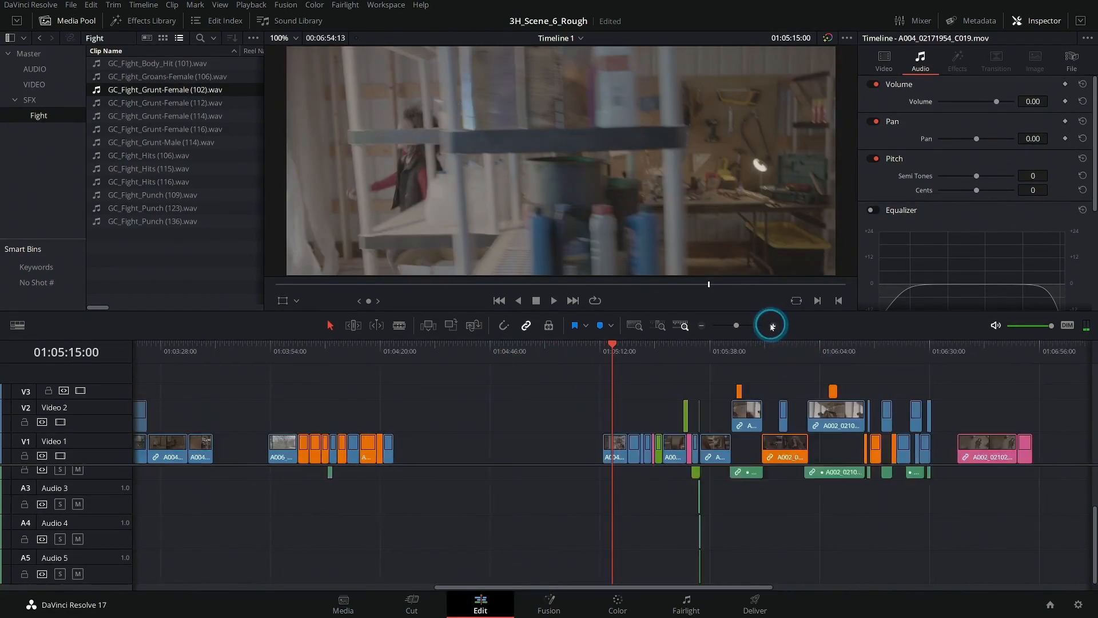
drag(438, 389, 312, 382)
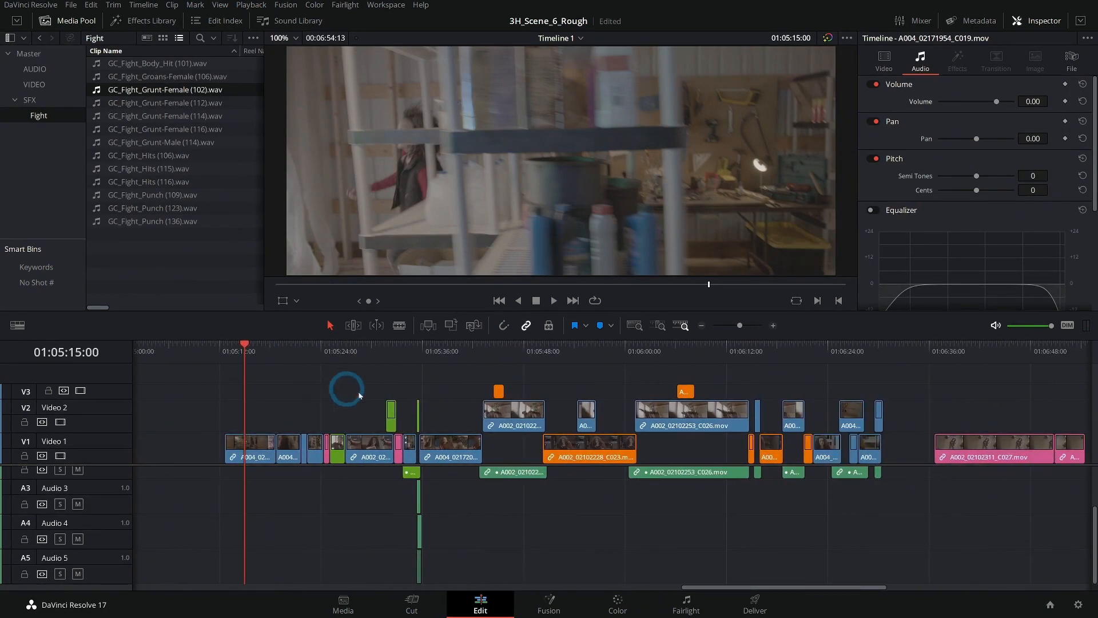
click(230, 347)
click(334, 370)
key(space)
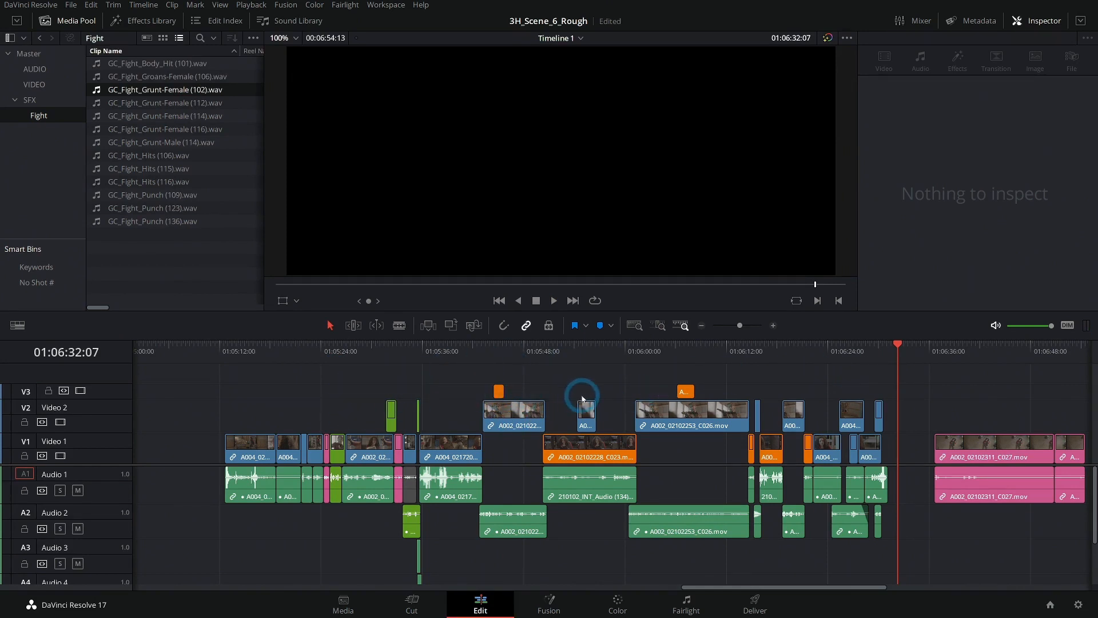
- Review the overhead shot A002_02102311_C027.mov at the timeline's end, playing its opening and the cut to its second part, and show the full timeline
scroll(515, 368, right, 5)
drag(527, 348, 535, 355)
key(space)
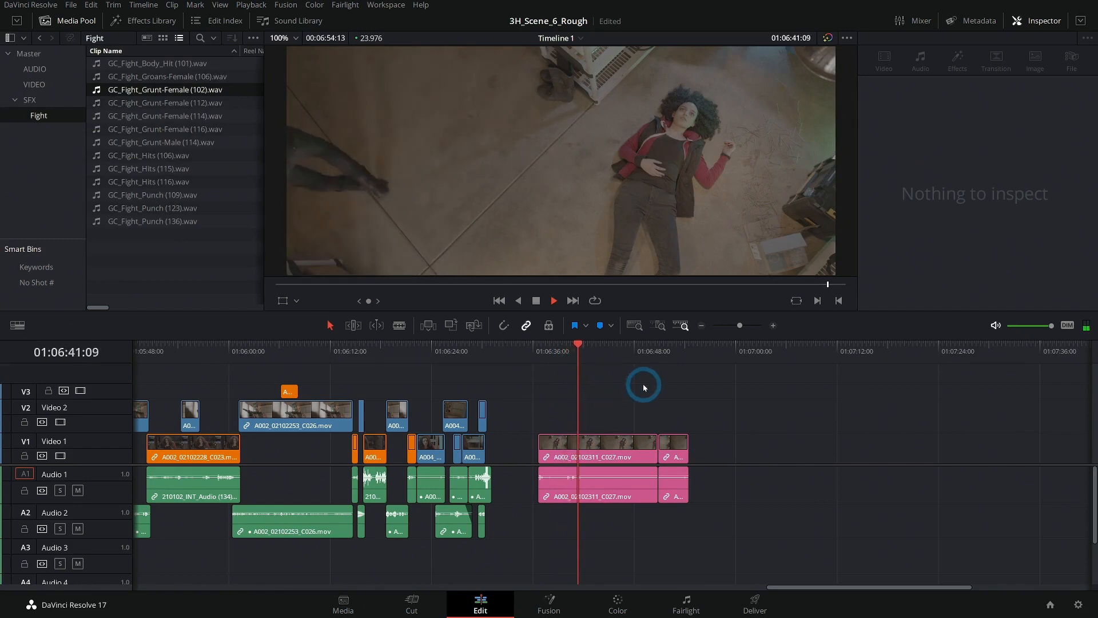
key(space)
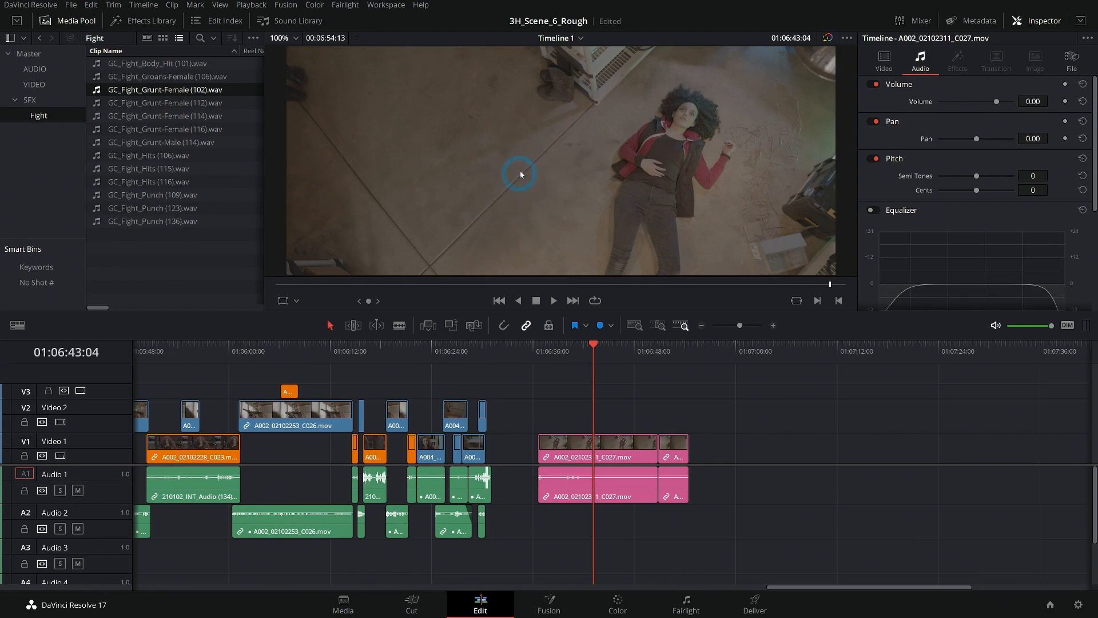
click(647, 356)
key(space)
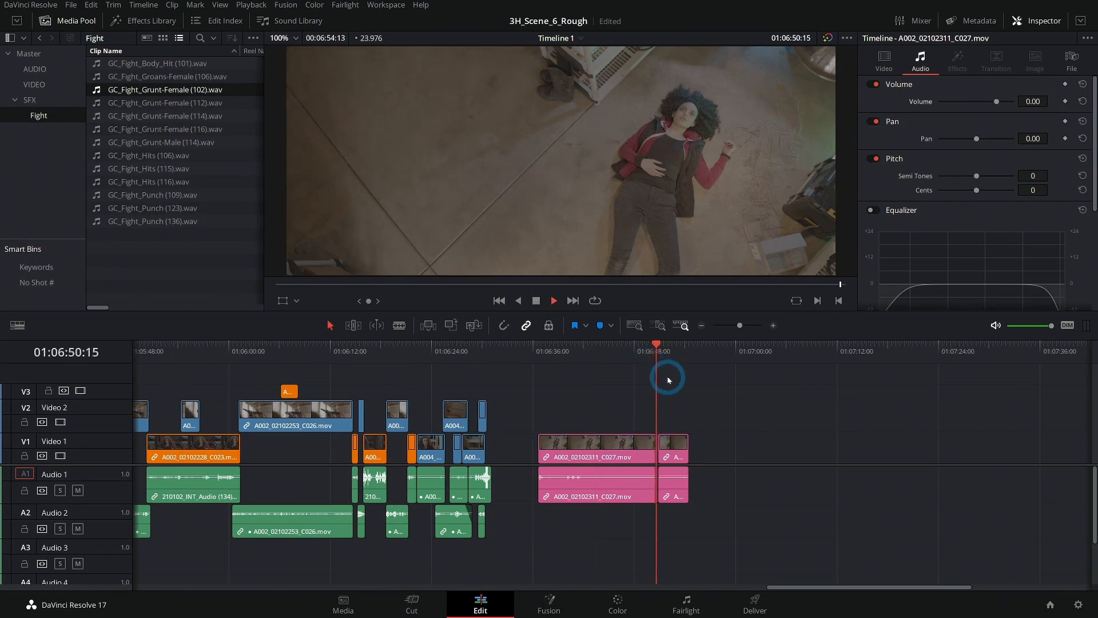
key(space)
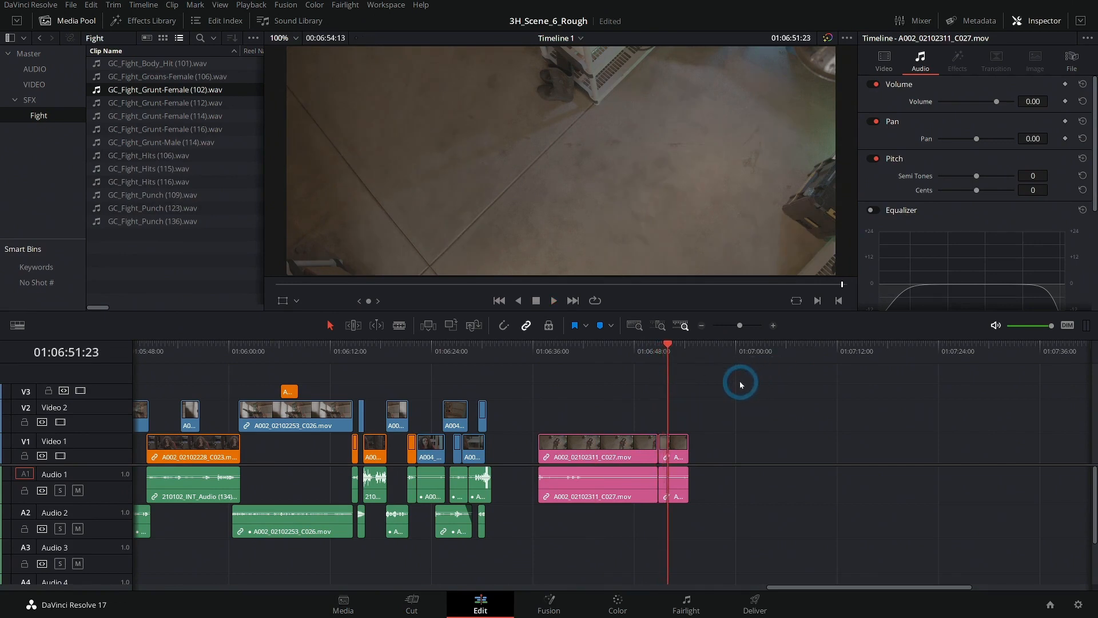
scroll(741, 384, down, 3)
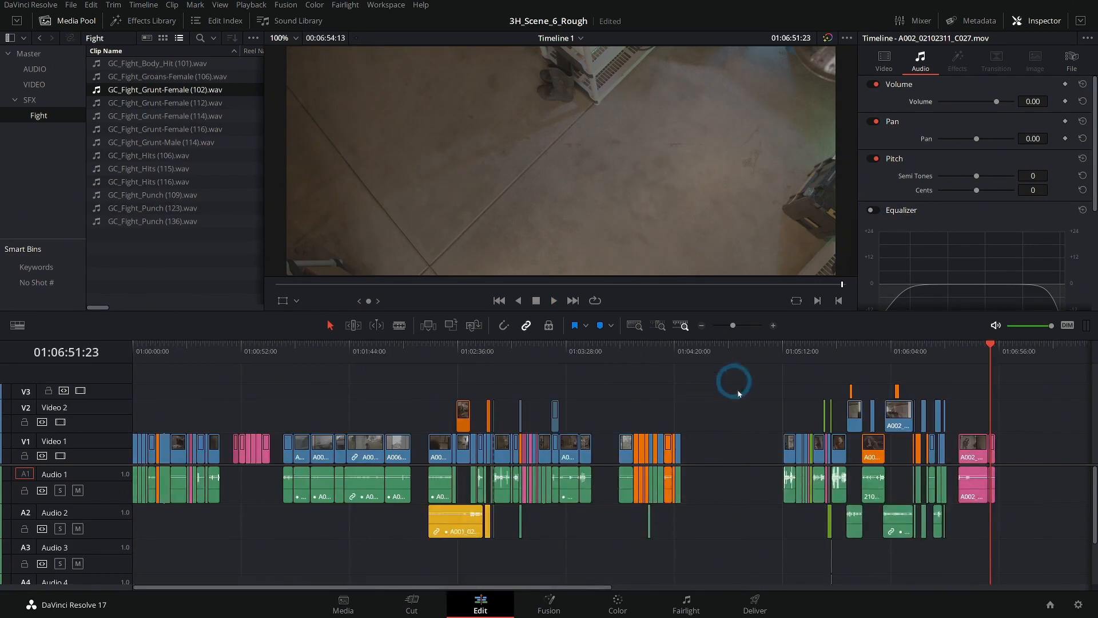